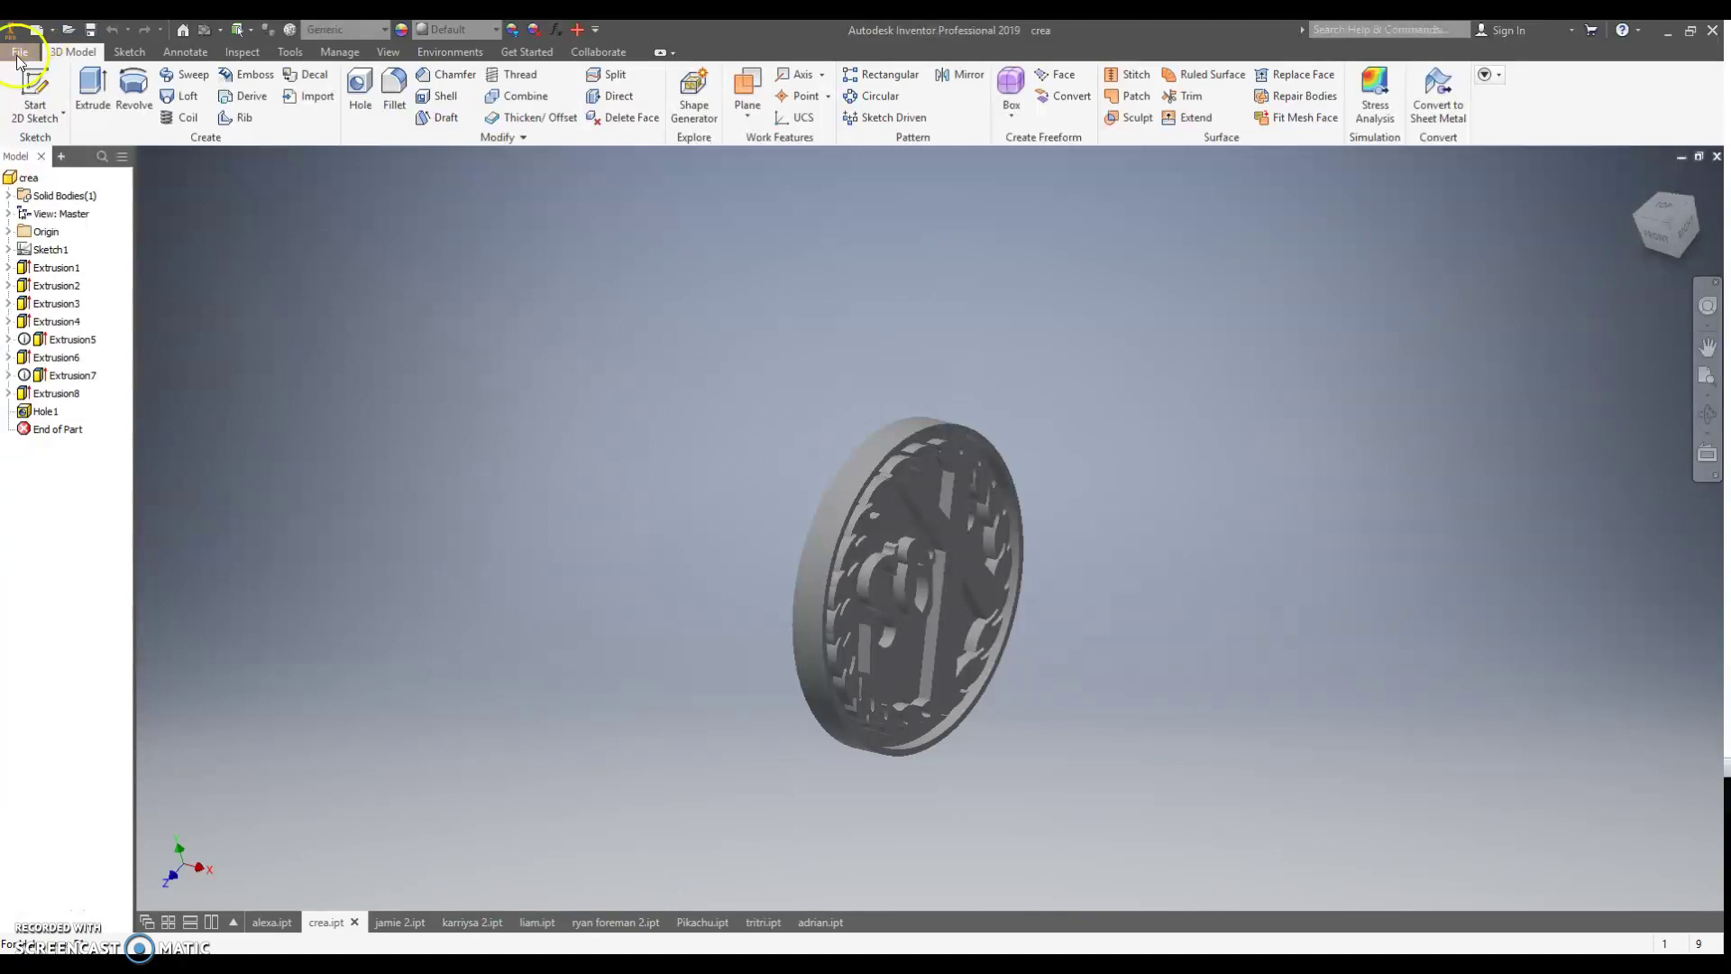
- Create a new blank part, Part1, from the Standard.ipt template
click(19, 51)
key(Escape)
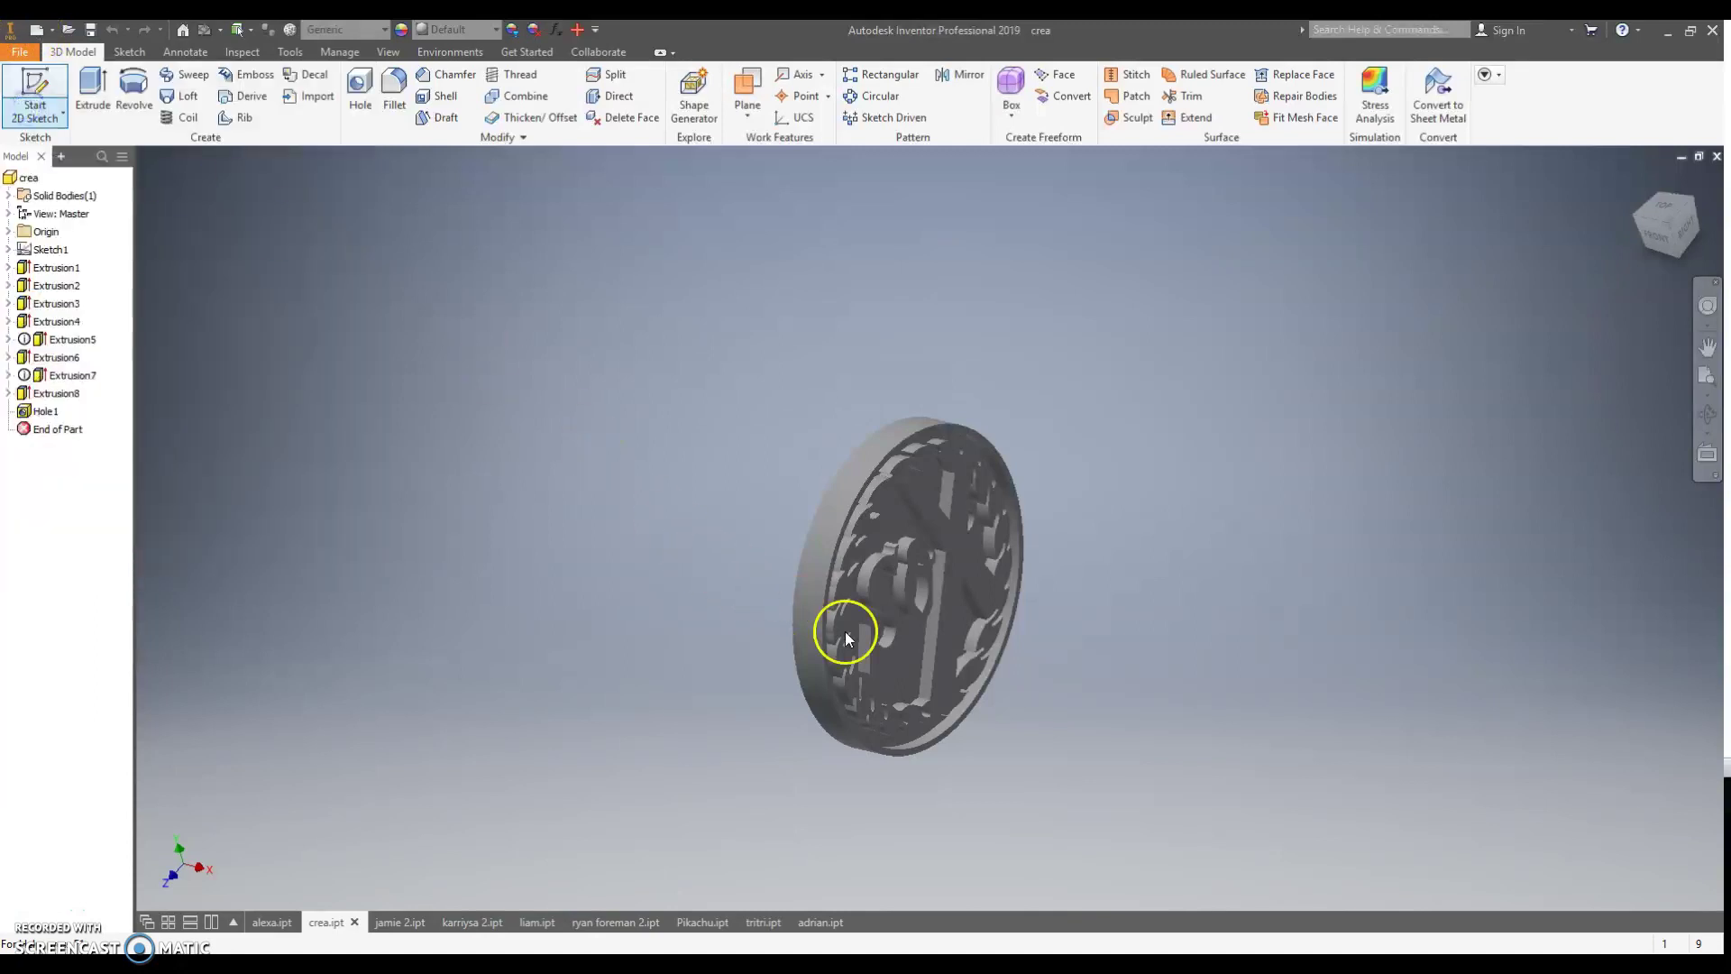
key(ctrl+n)
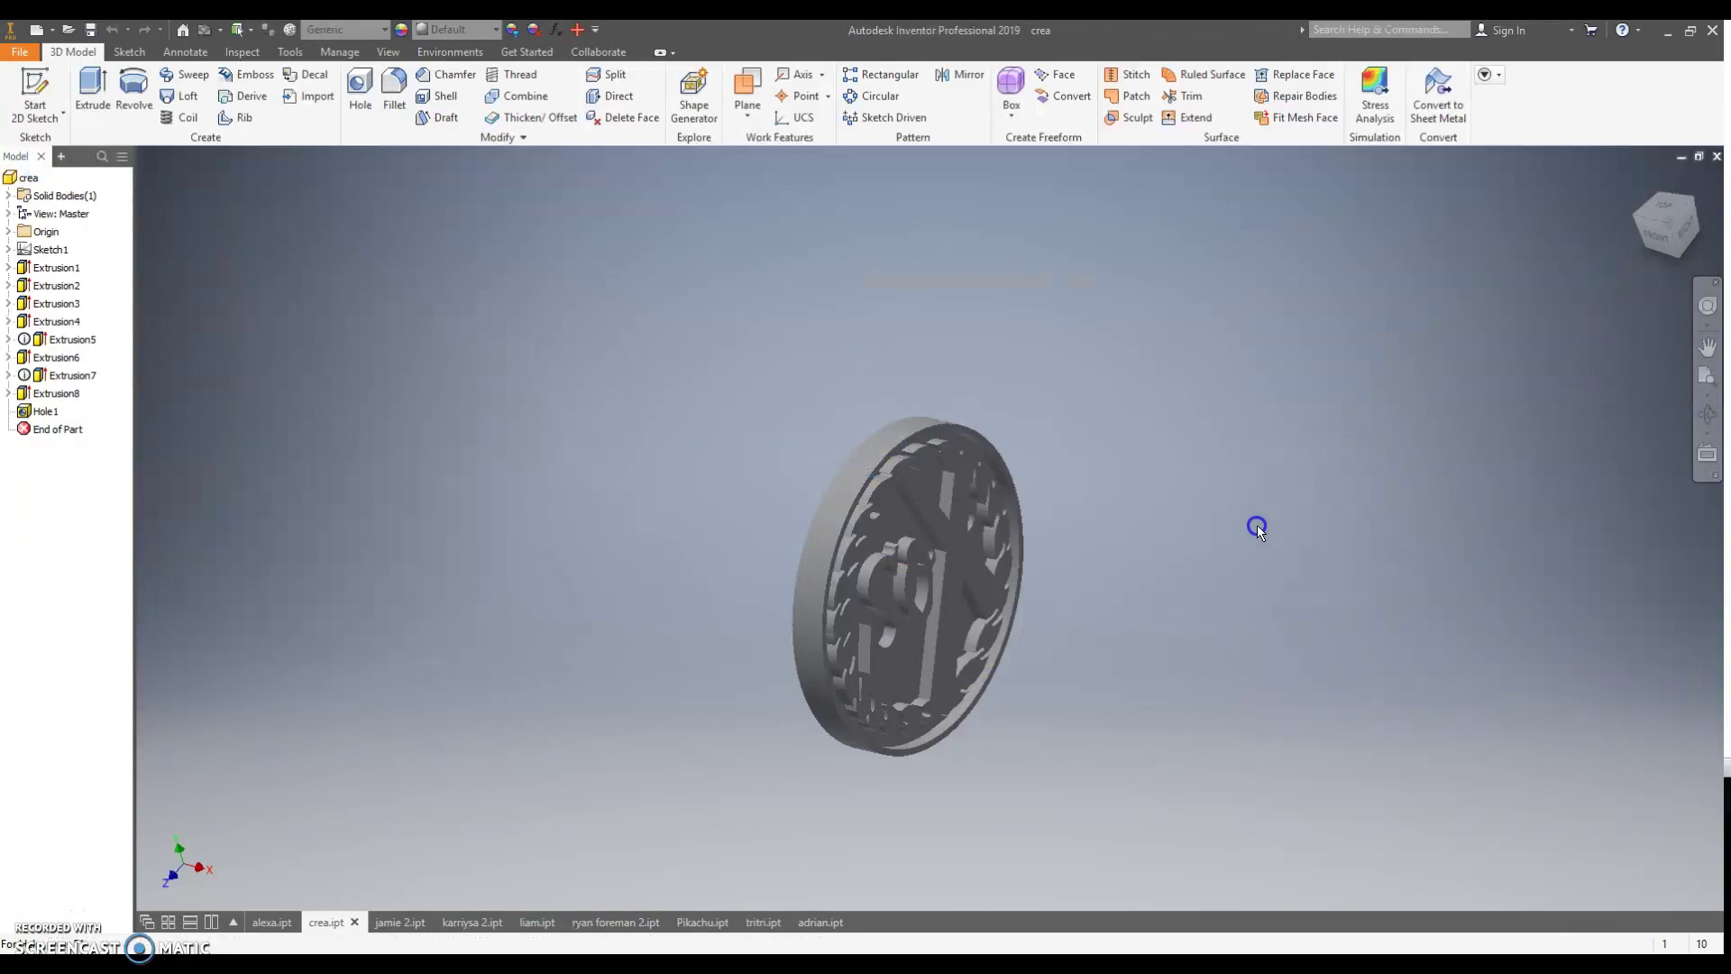
- Start a sketch on the XY plane and draw a 2.5 in line from the origin
click(38, 93)
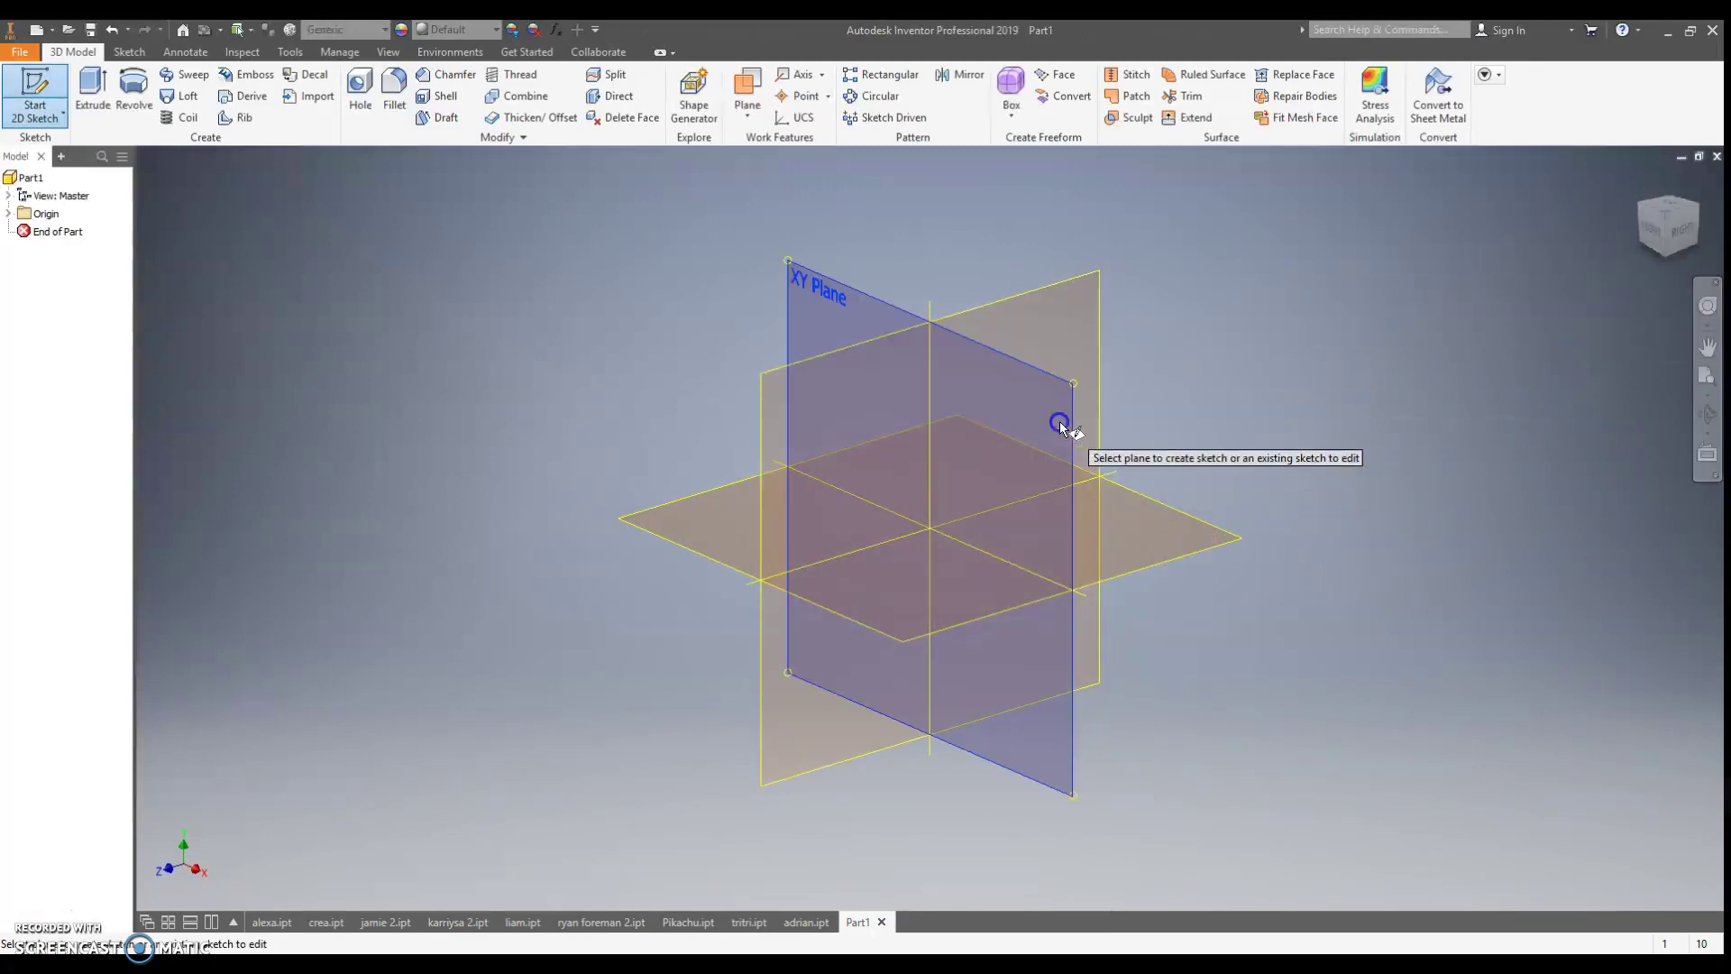
click(1092, 486)
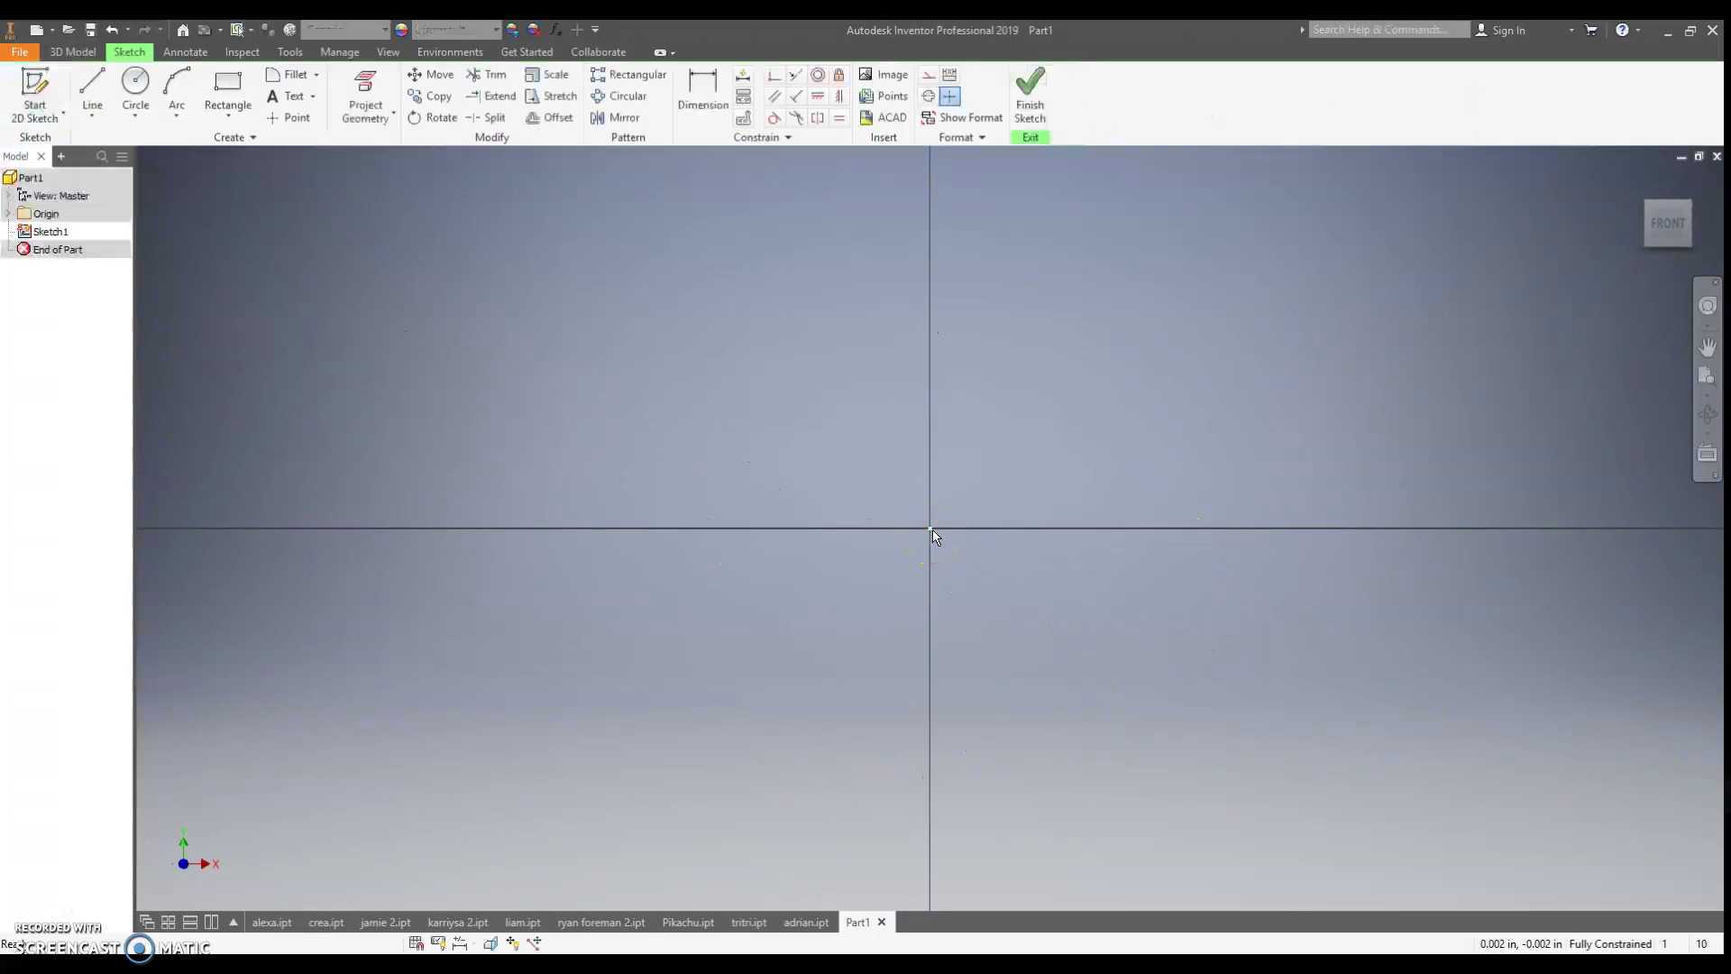
click(112, 110)
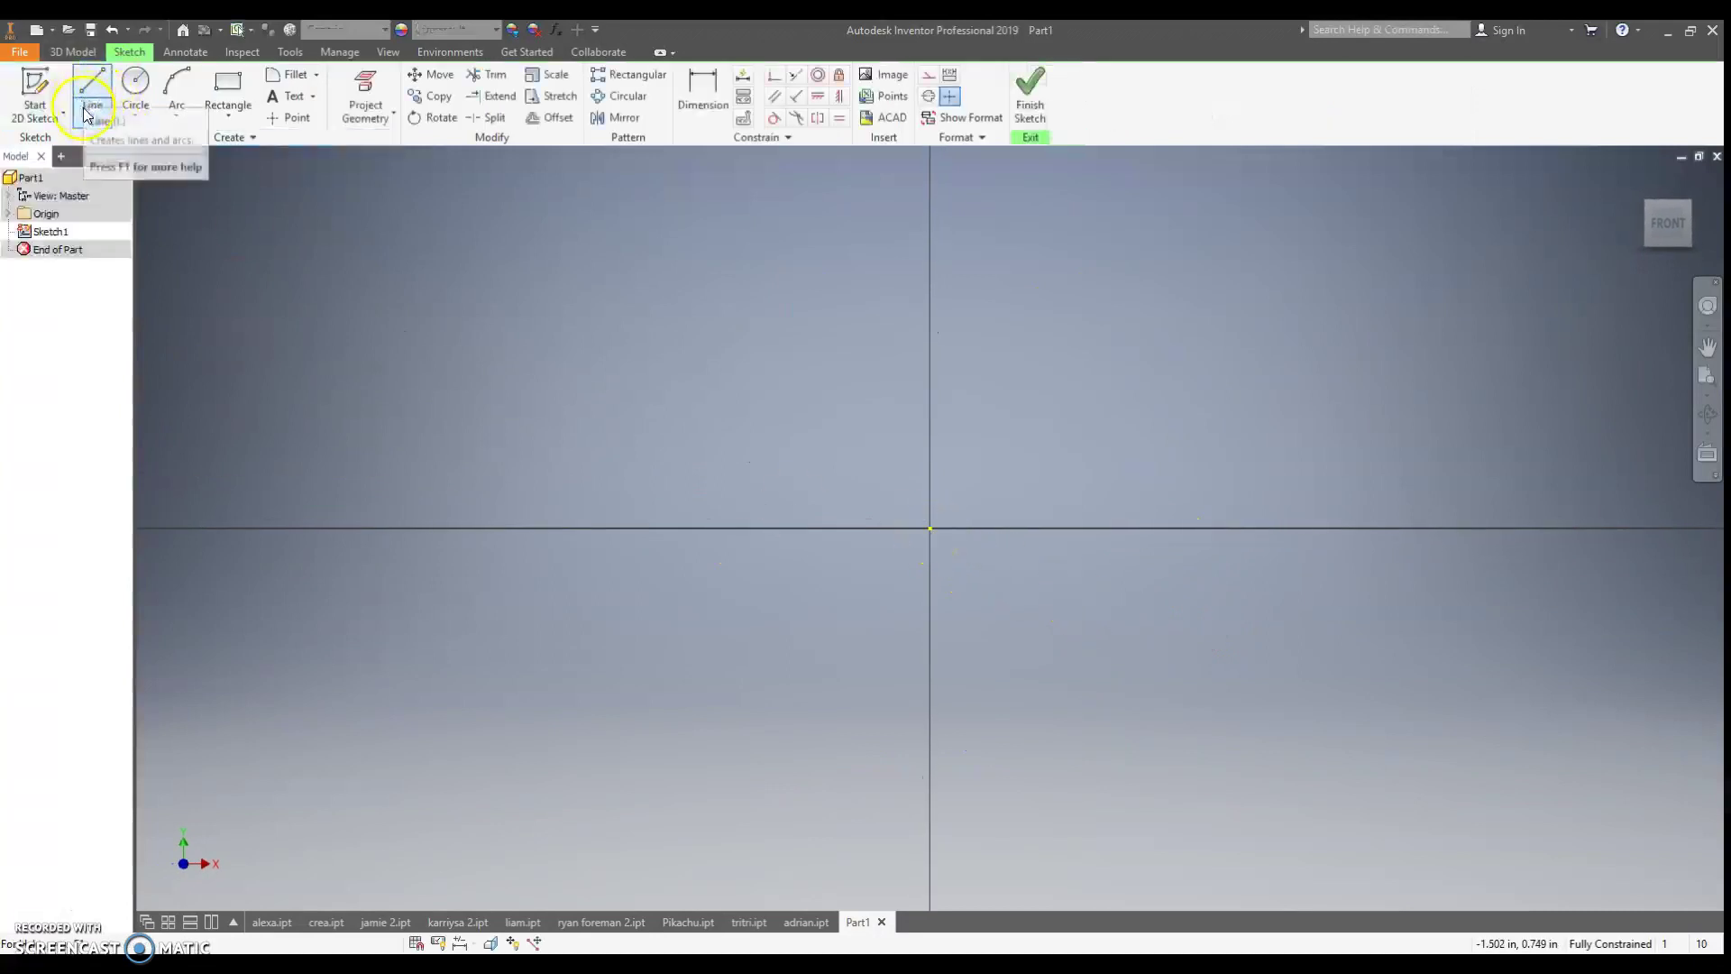
click(91, 100)
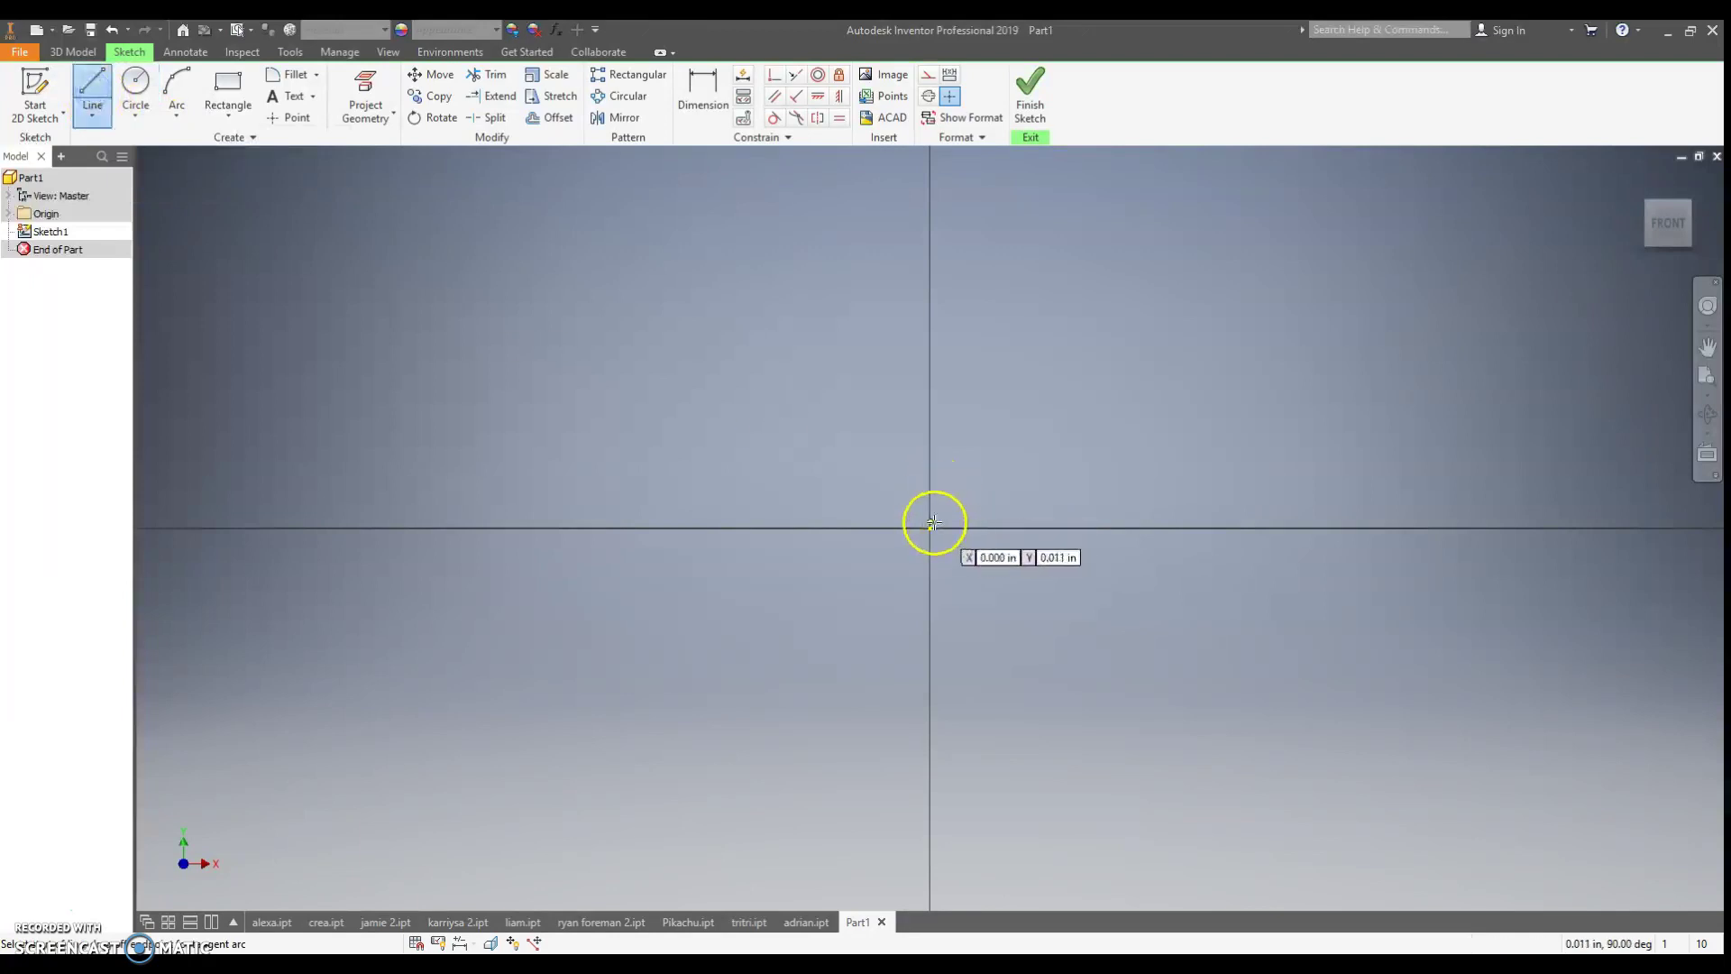
click(932, 527)
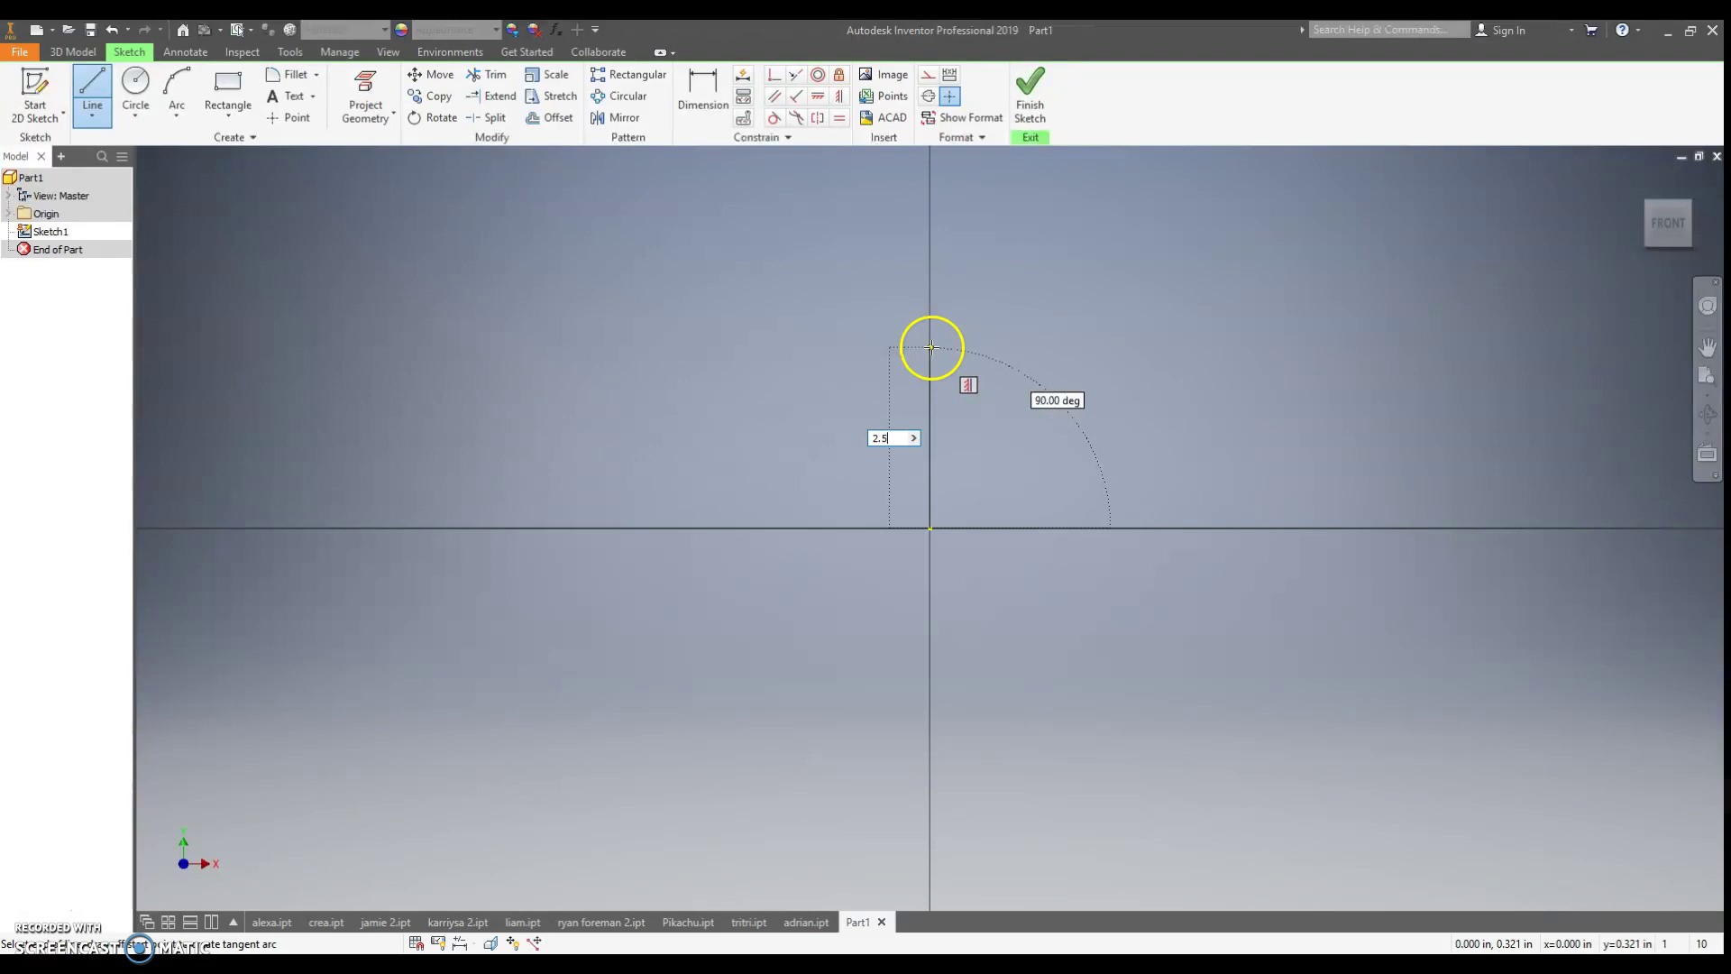
key(Return)
- Add the 2.5 in vertical and top edges, ending the right edge on the x-axis
click(1062, 354)
middle_drag(1073, 298, 1014, 631)
scroll(1021, 777, up, 3)
scroll(997, 590, up, 4)
scroll(1004, 595, down, 5)
scroll(1010, 594, up, 3)
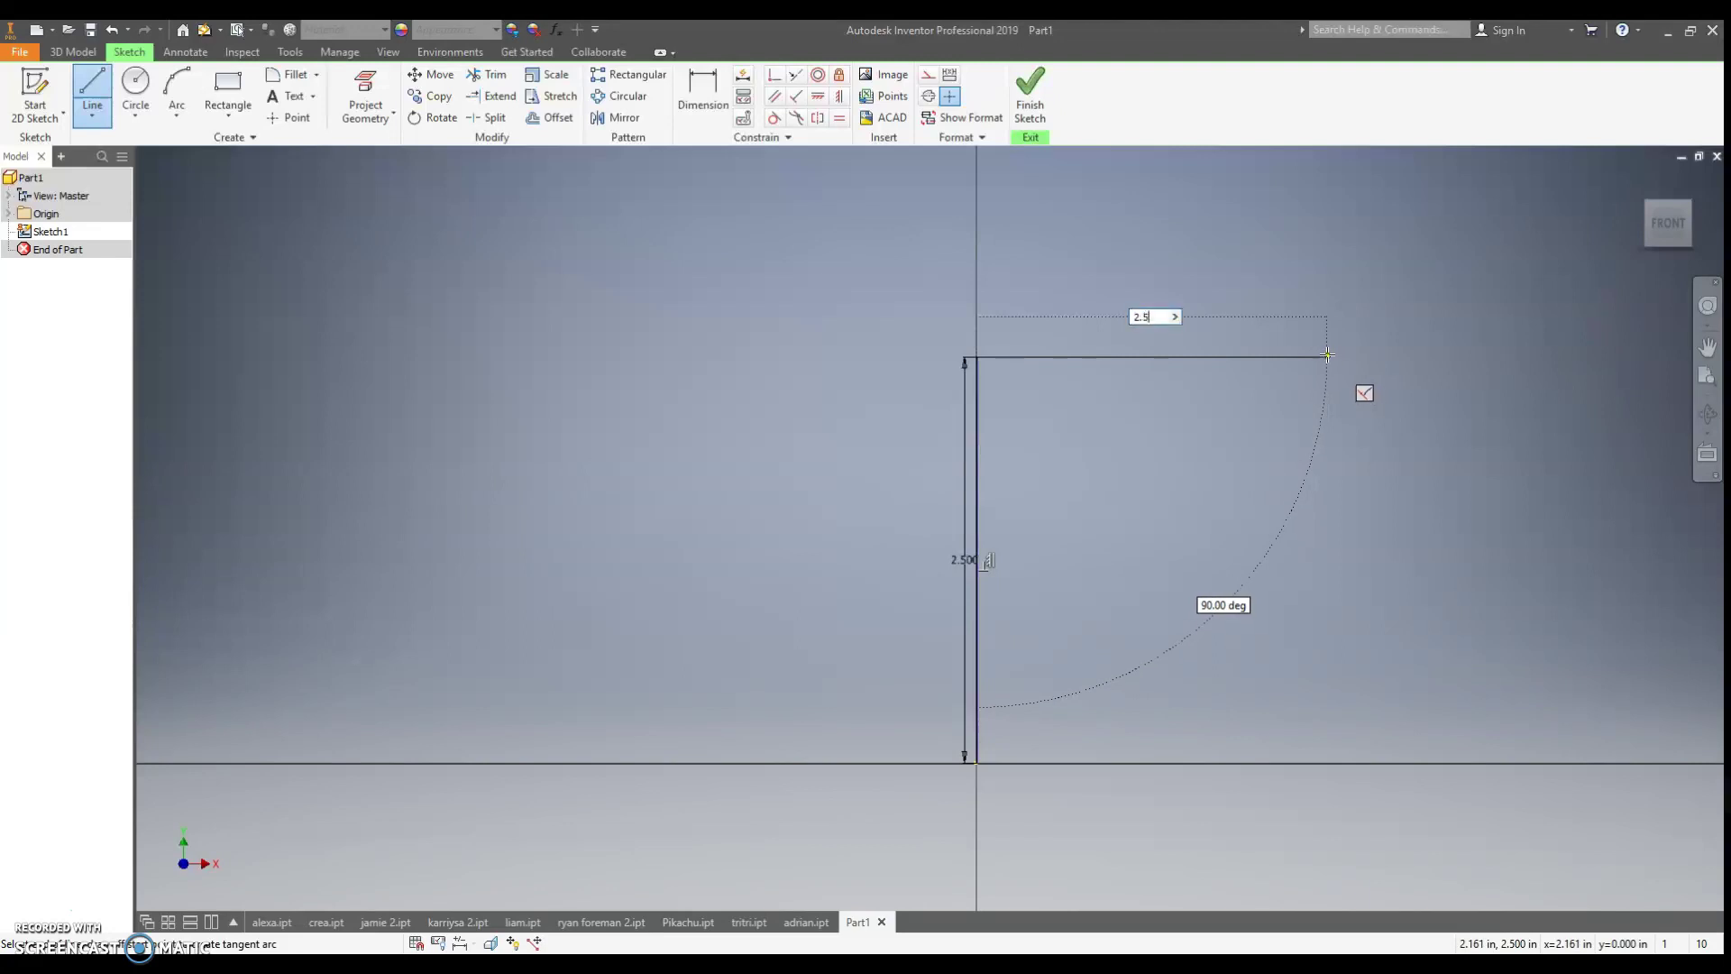
key(Return)
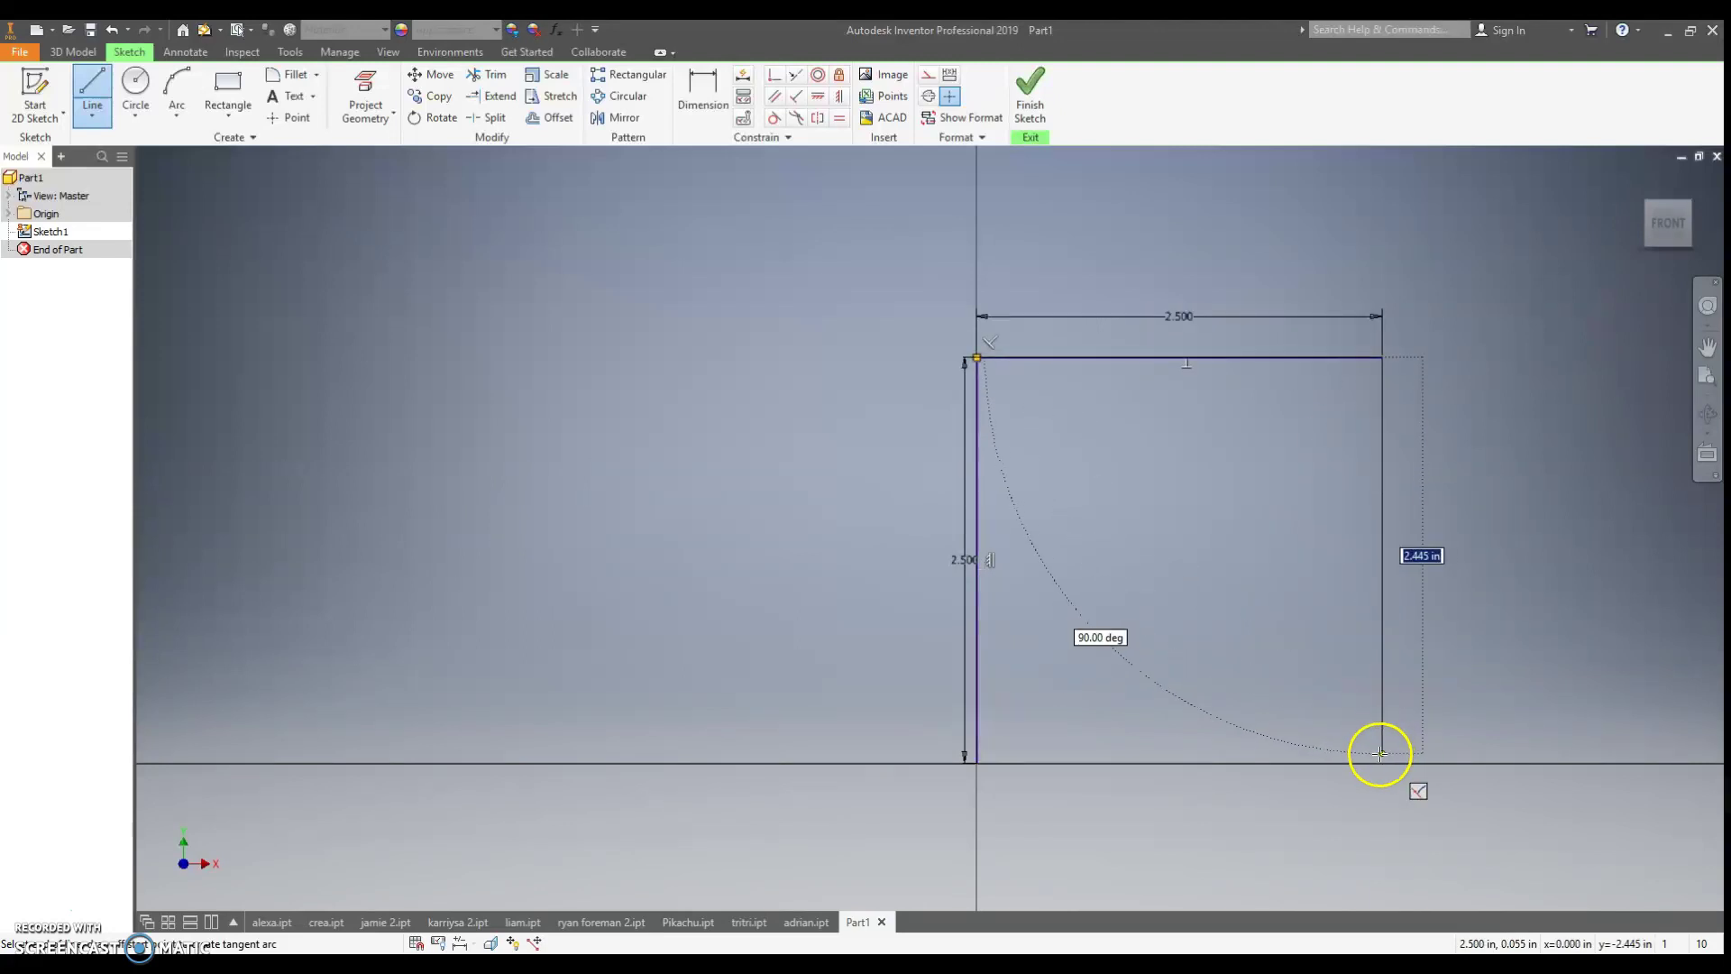
click(1382, 763)
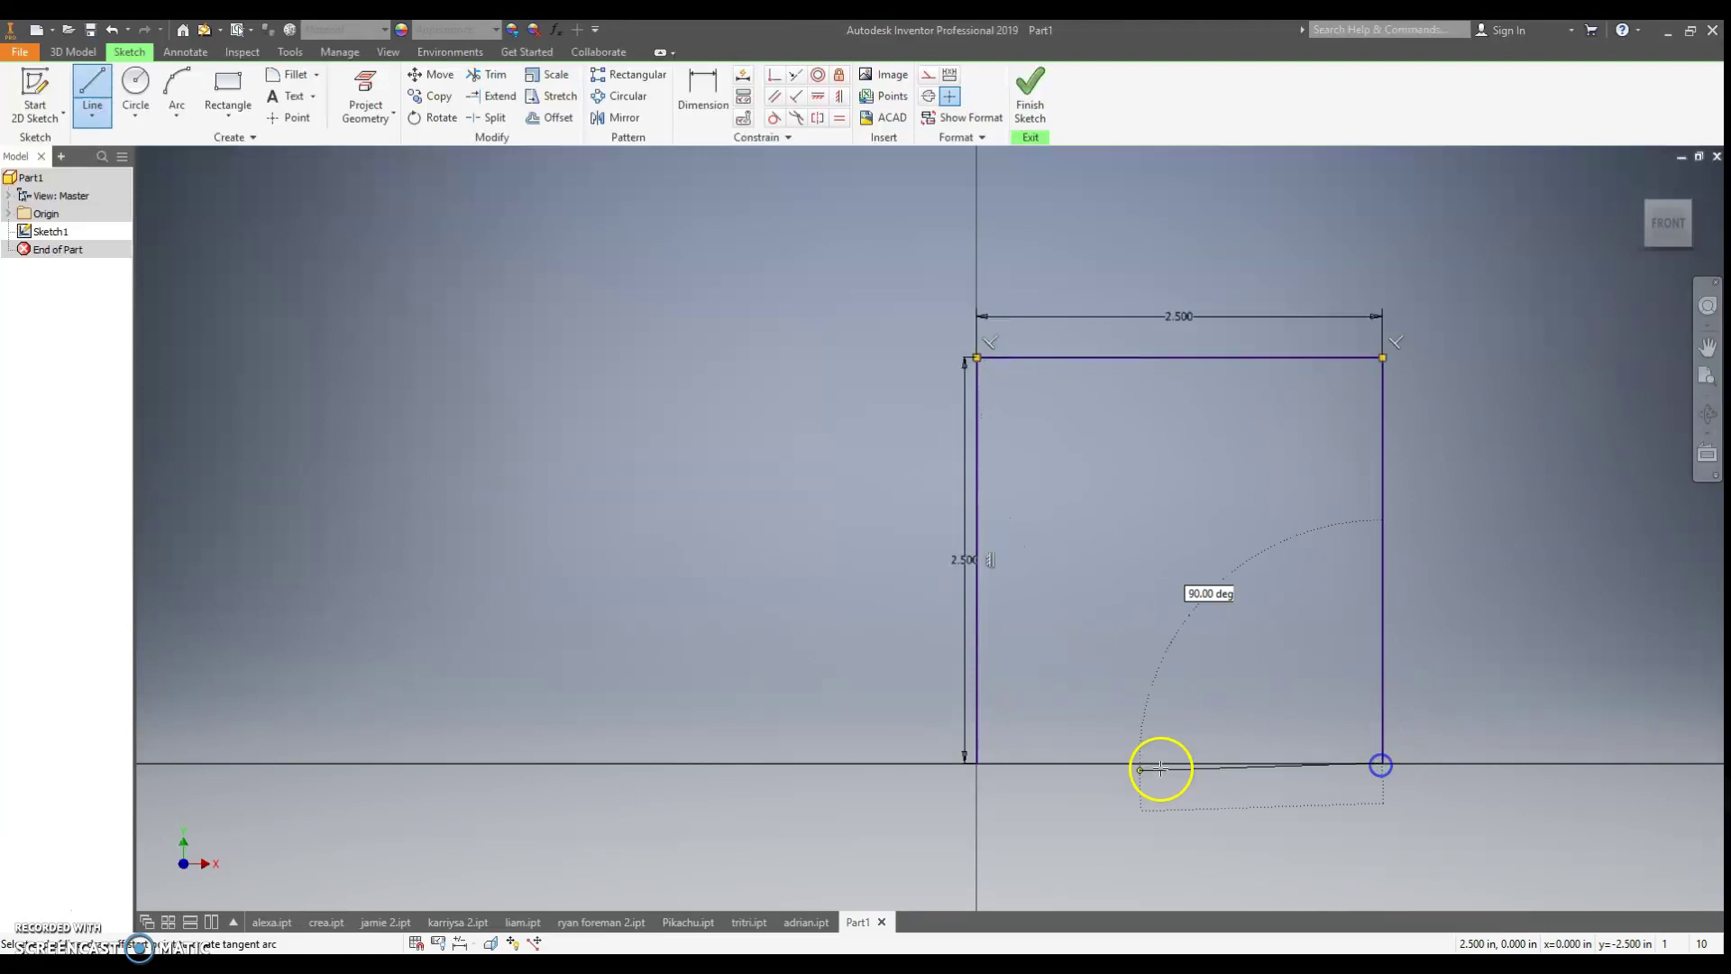
- Close the square at the origin and draw an irregular multi-sided outline inside it
click(978, 762)
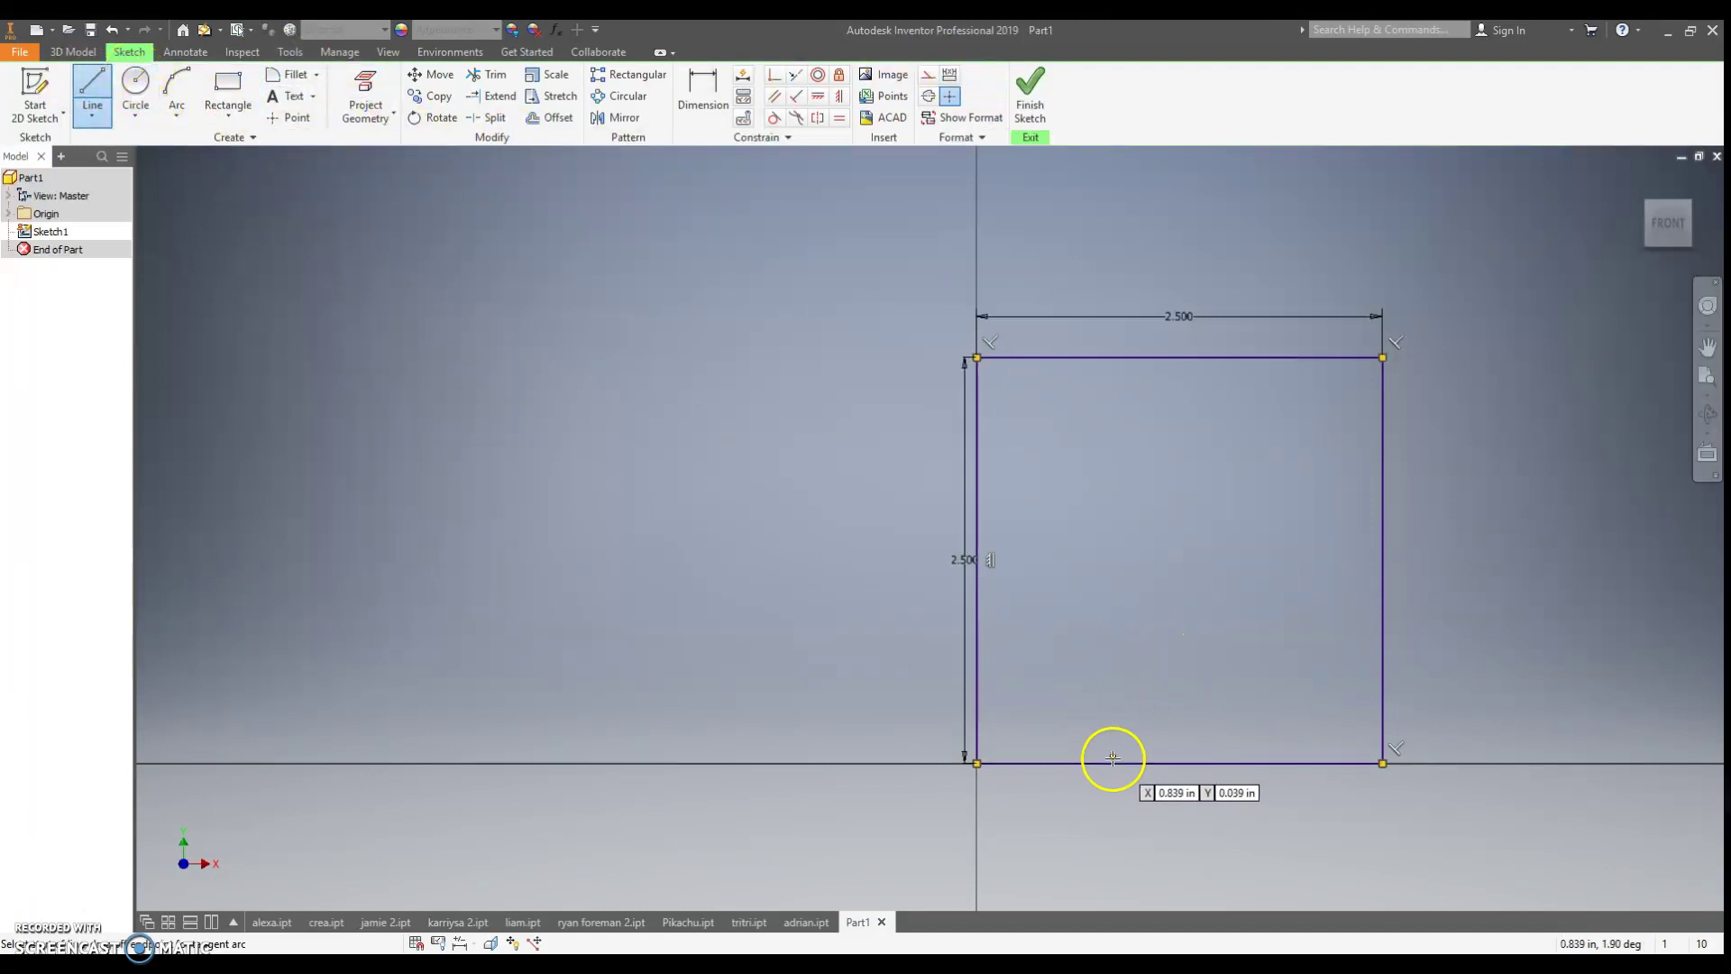
click(1030, 708)
click(998, 680)
click(1011, 452)
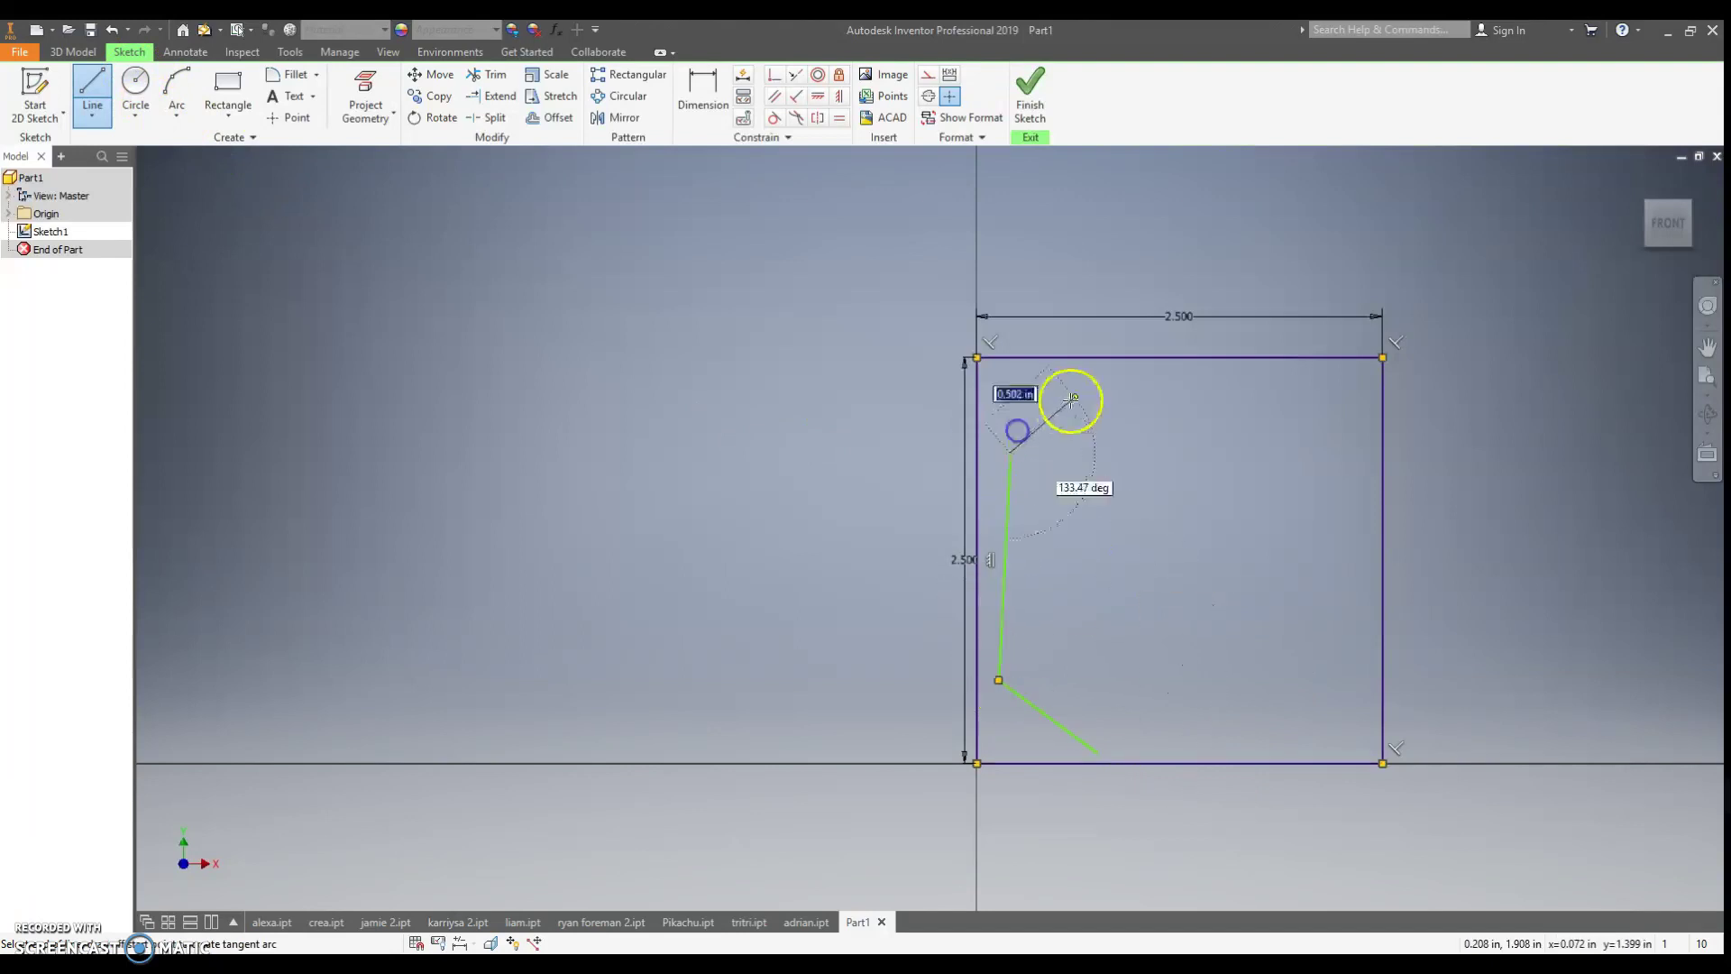
click(1118, 373)
click(1359, 375)
click(1372, 509)
key(Escape)
click(1292, 687)
click(1349, 728)
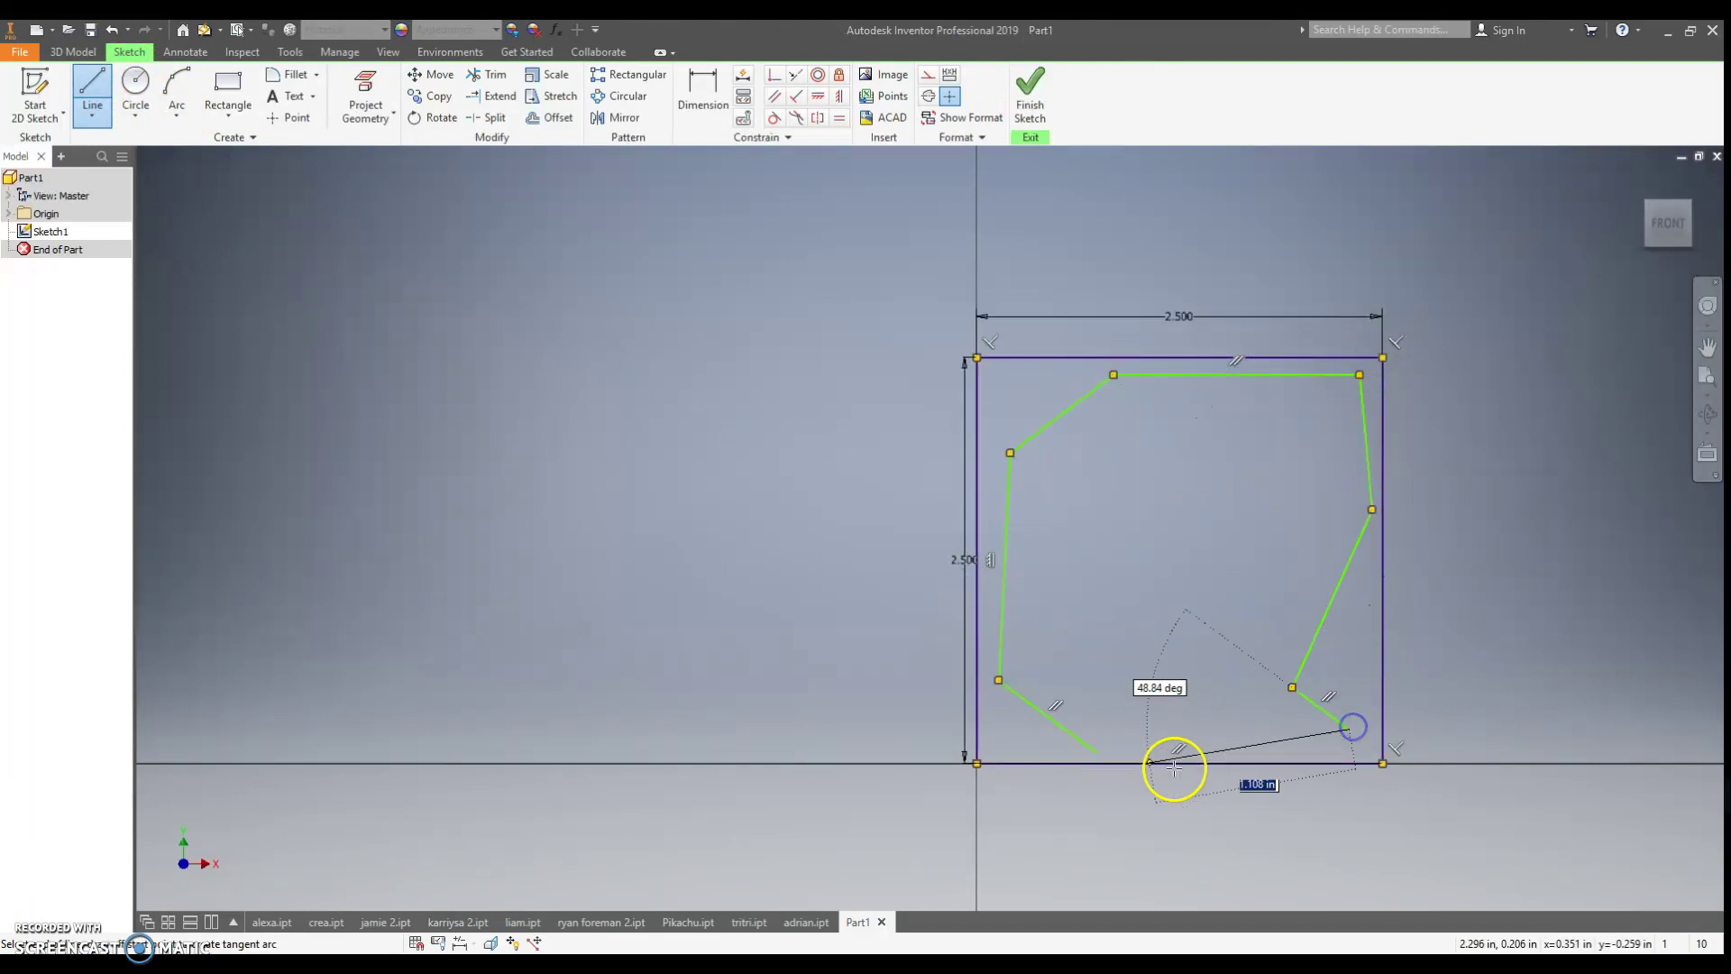
click(1097, 752)
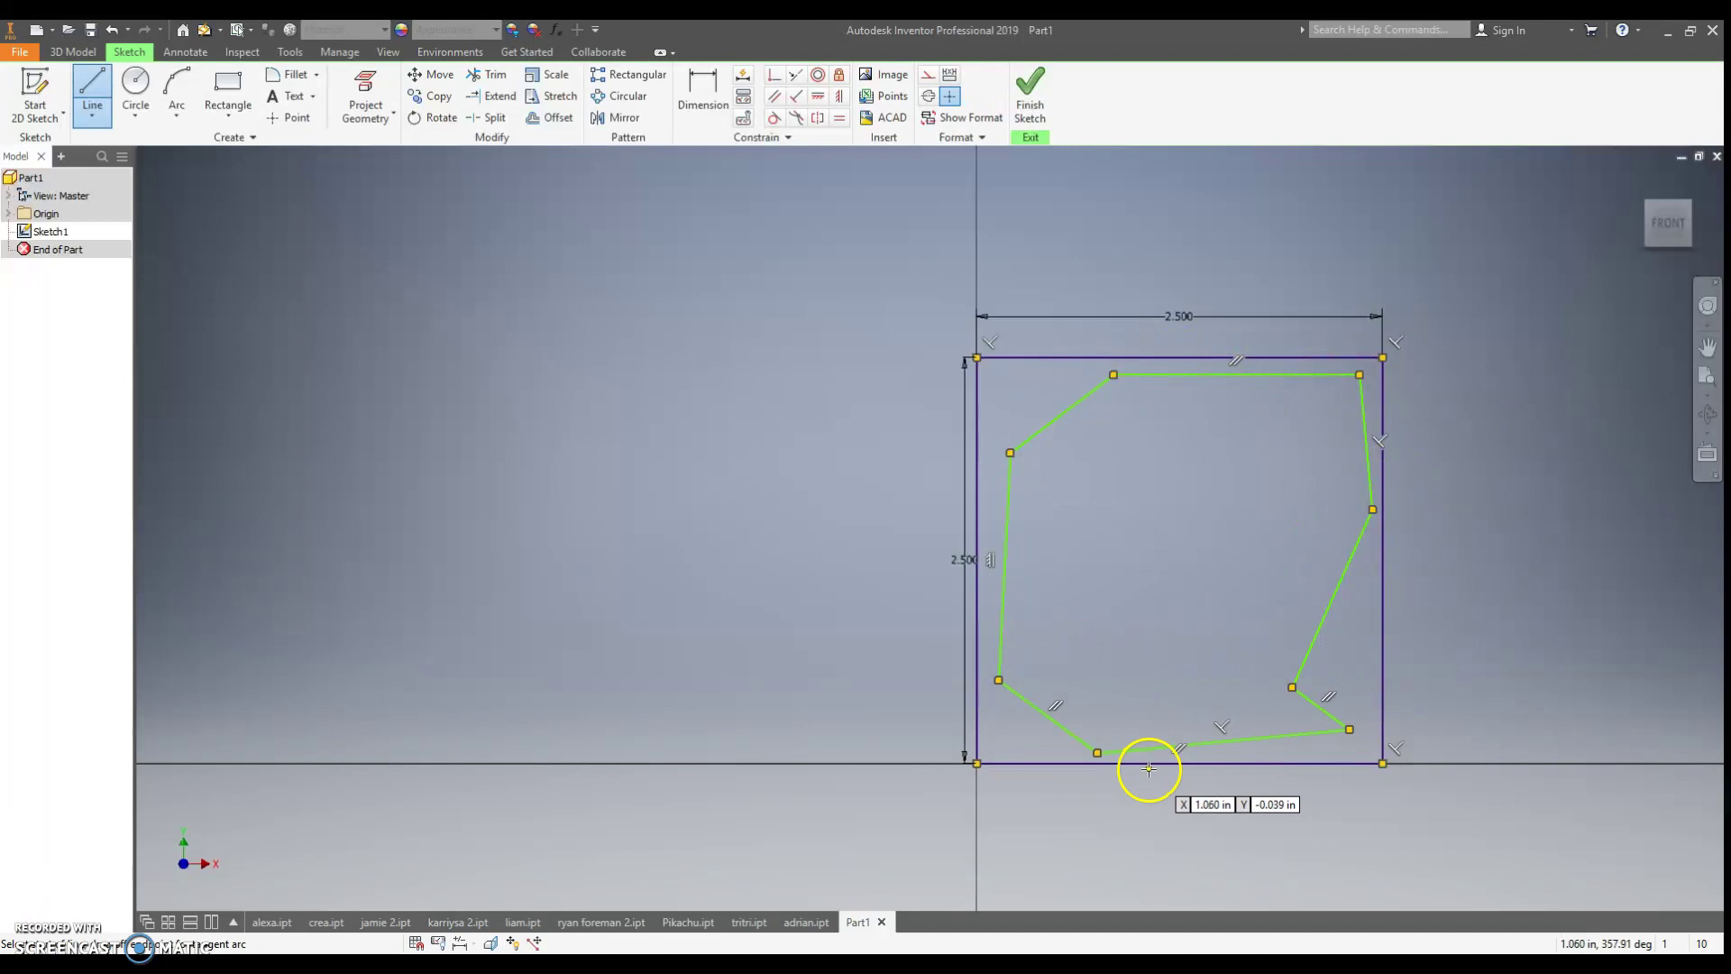
- Close the outline's bottom gap with a three-point arc
click(225, 83)
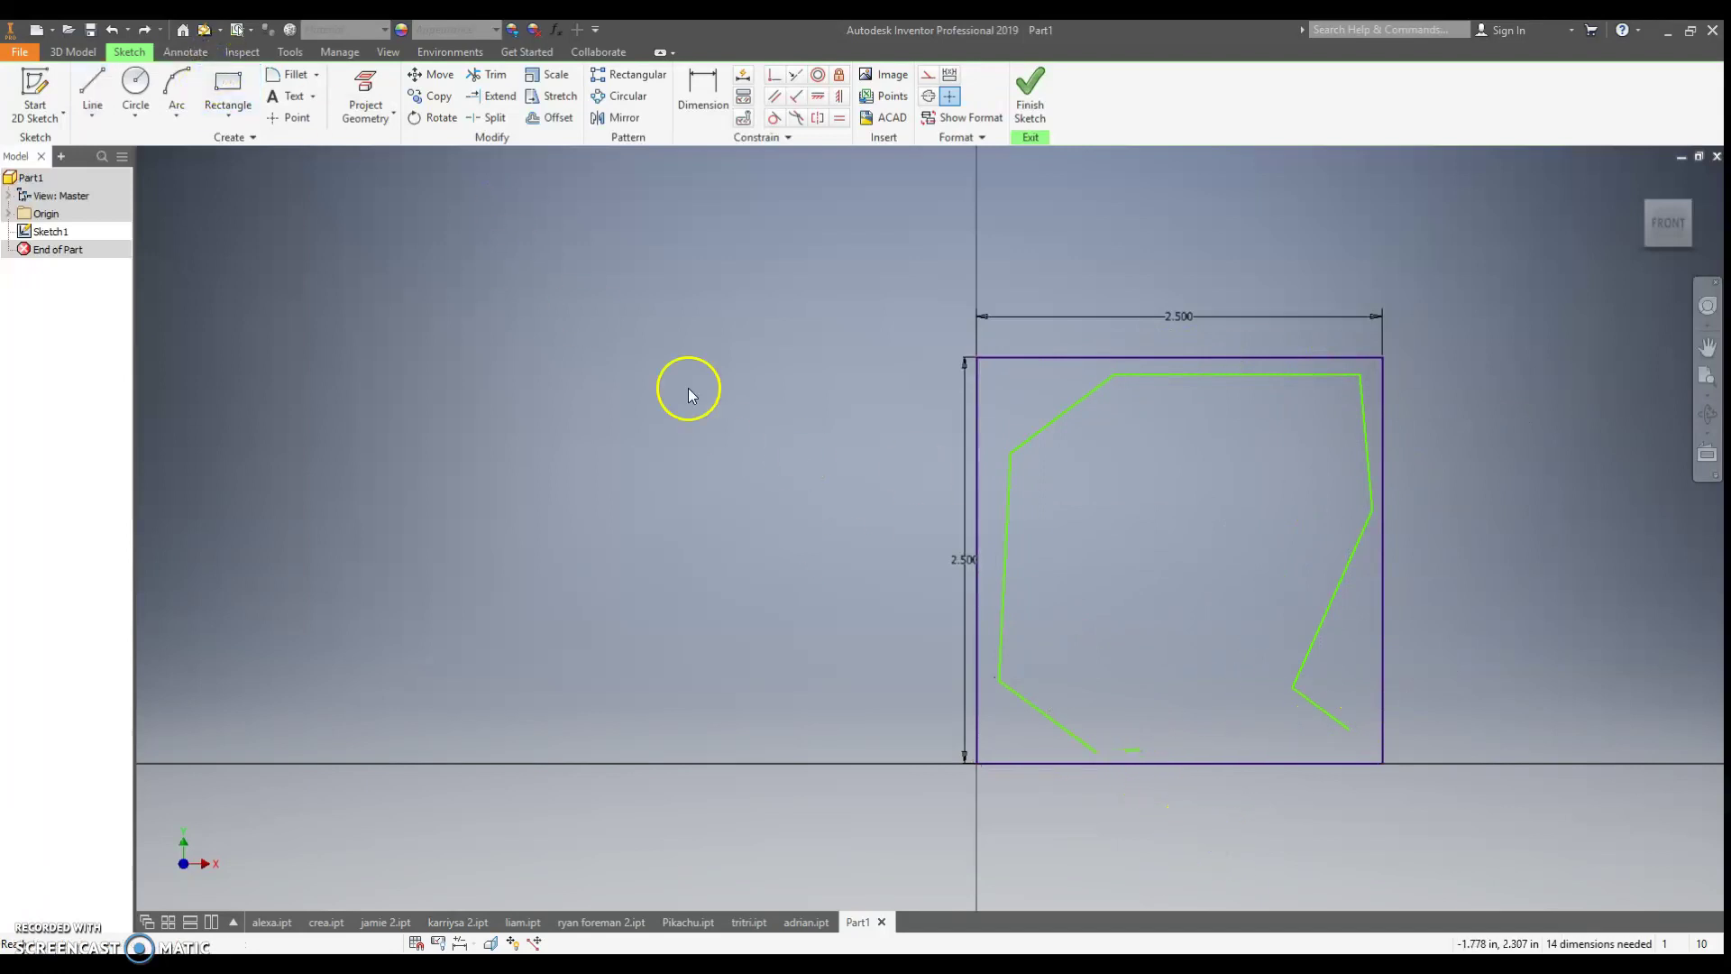
click(176, 86)
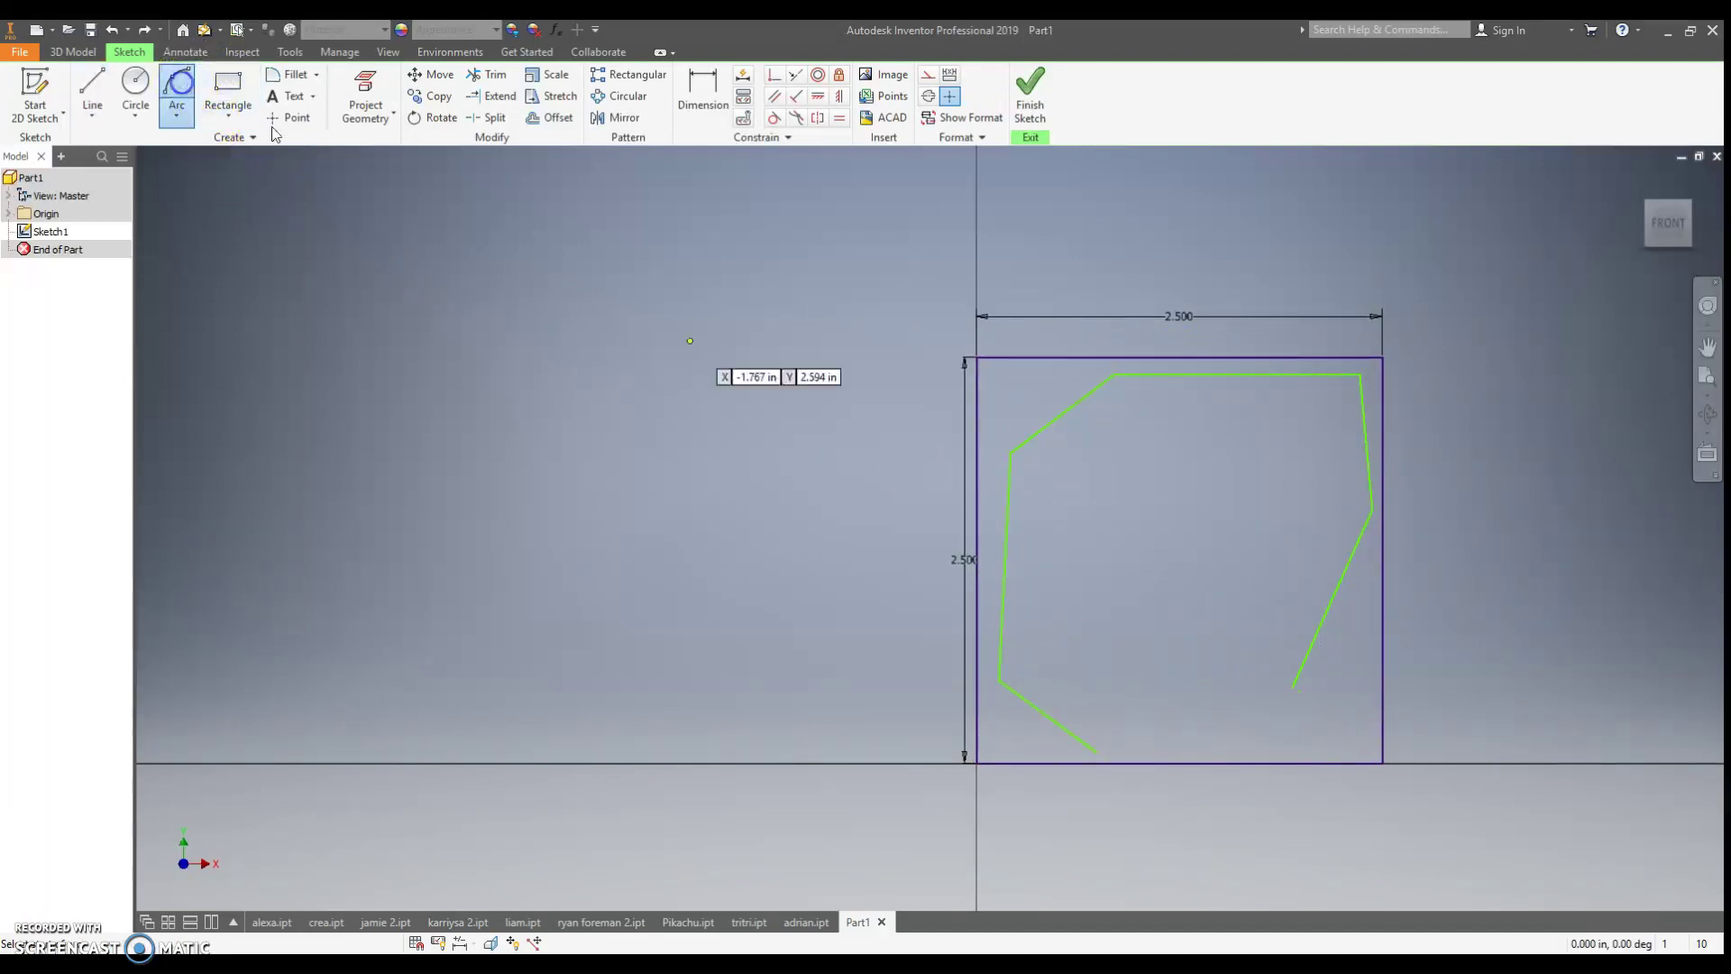
click(1095, 751)
click(1294, 688)
click(1232, 687)
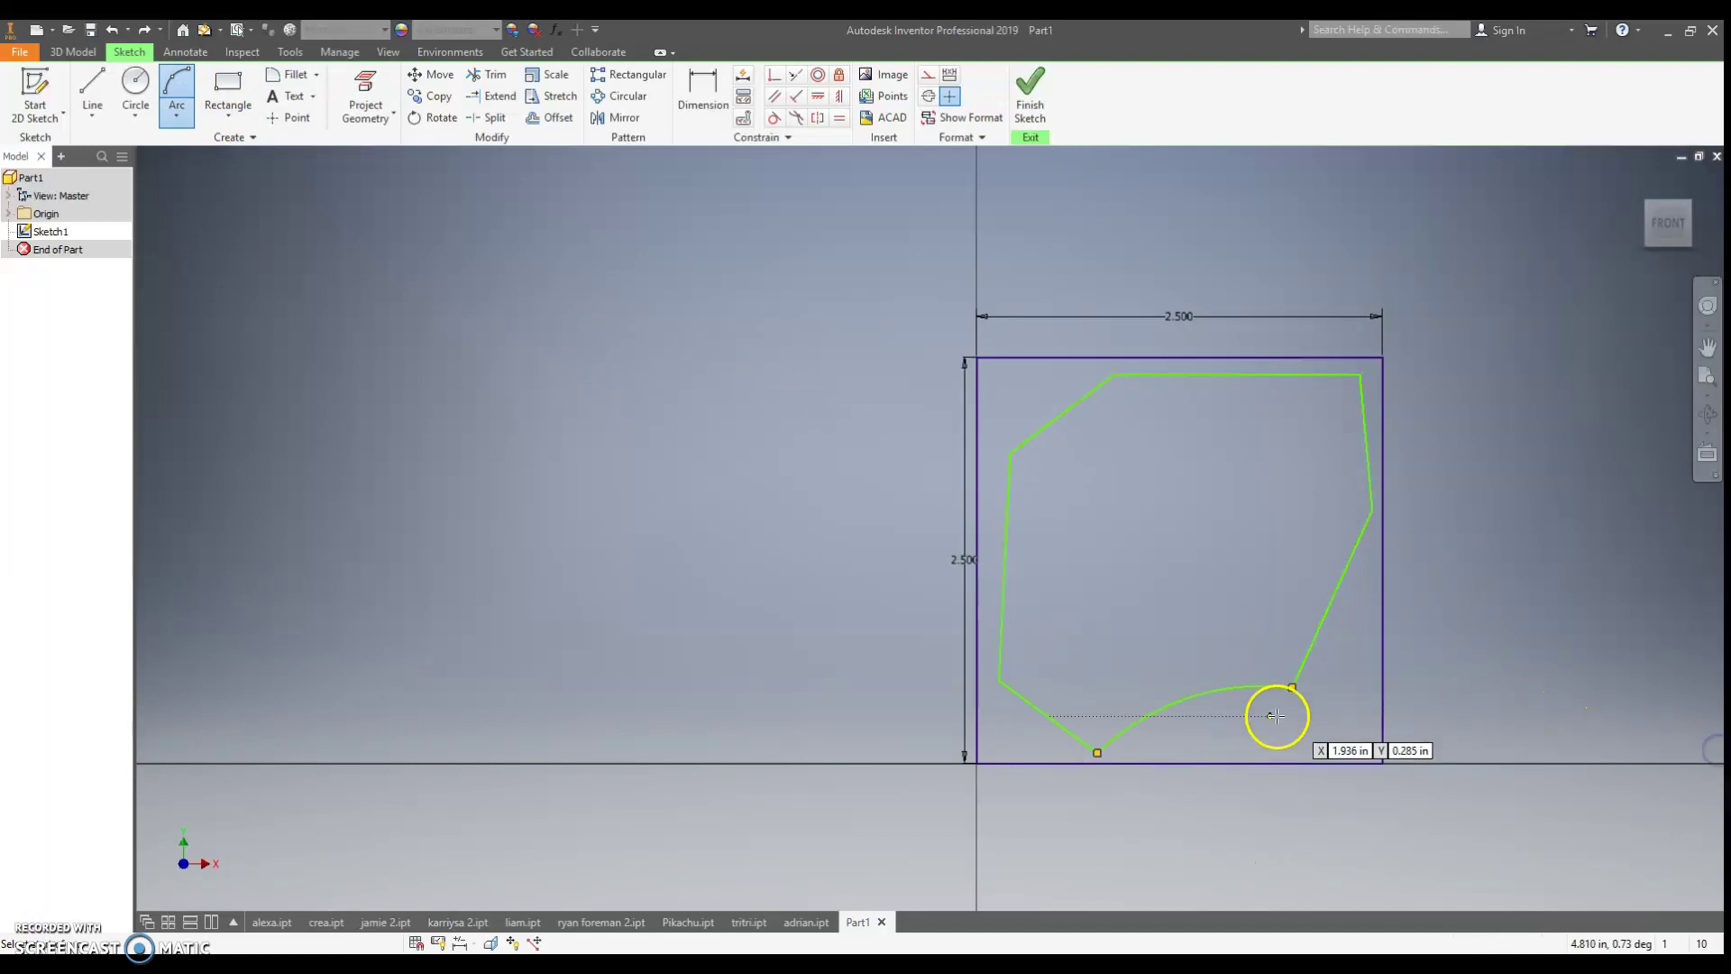
- Browse the arc, circle and line variants, then finish Sketch1
click(183, 120)
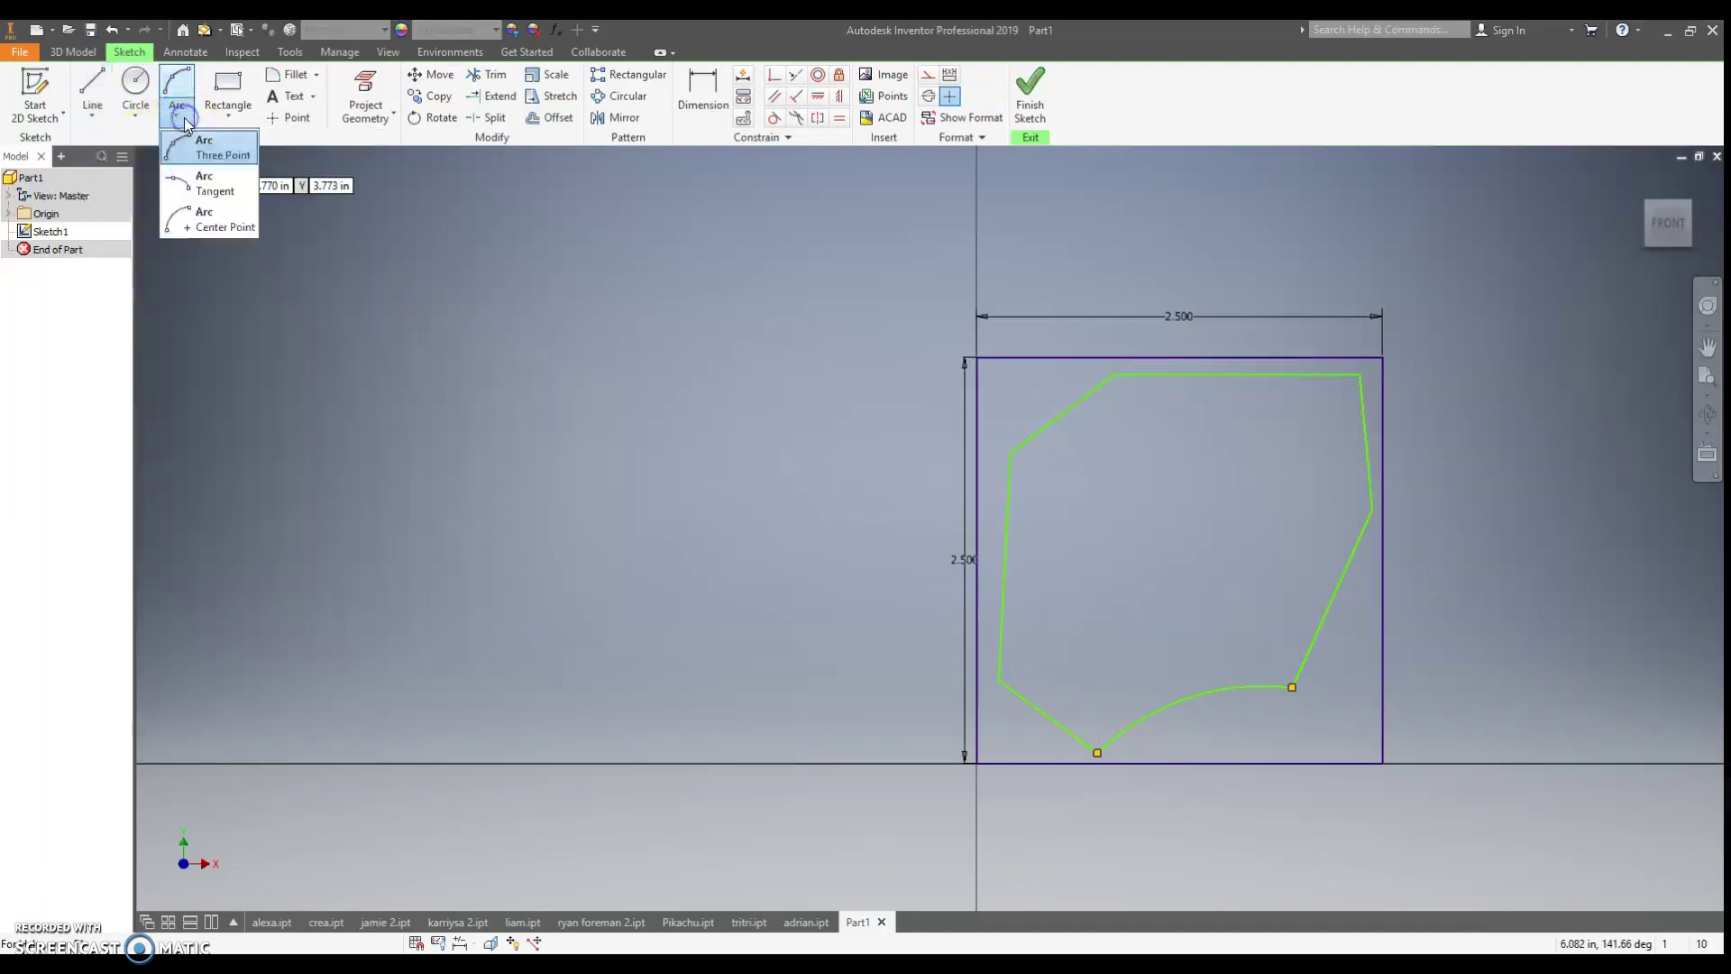
click(131, 117)
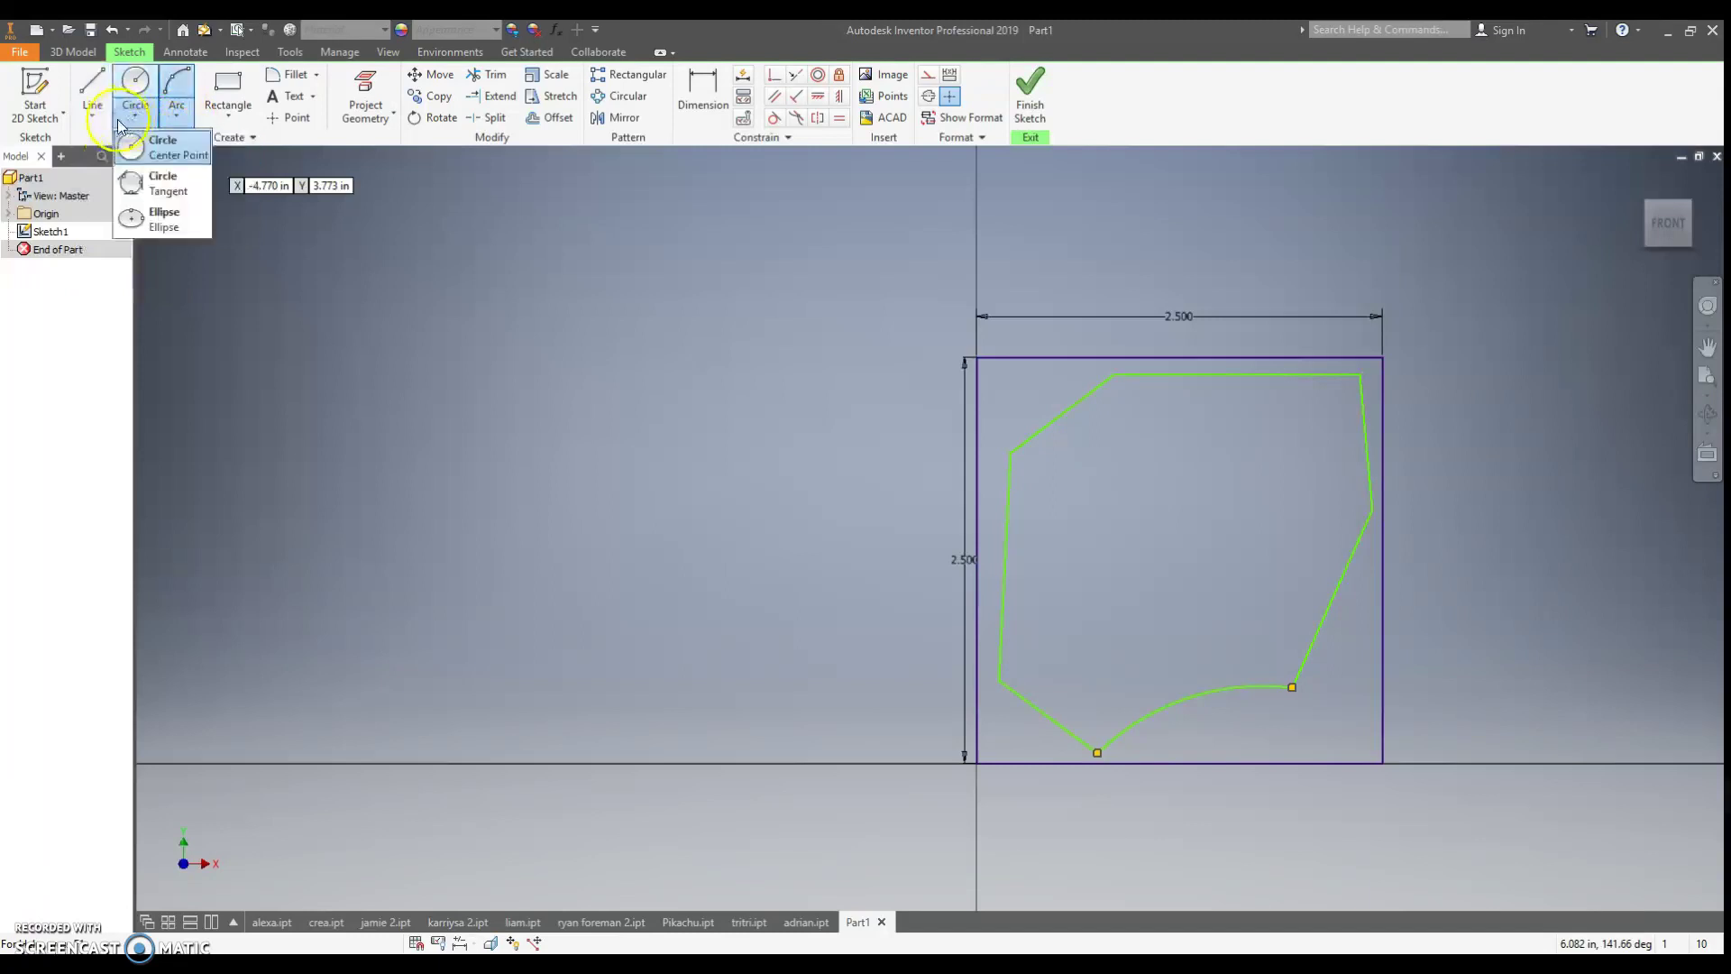
click(94, 119)
click(1030, 122)
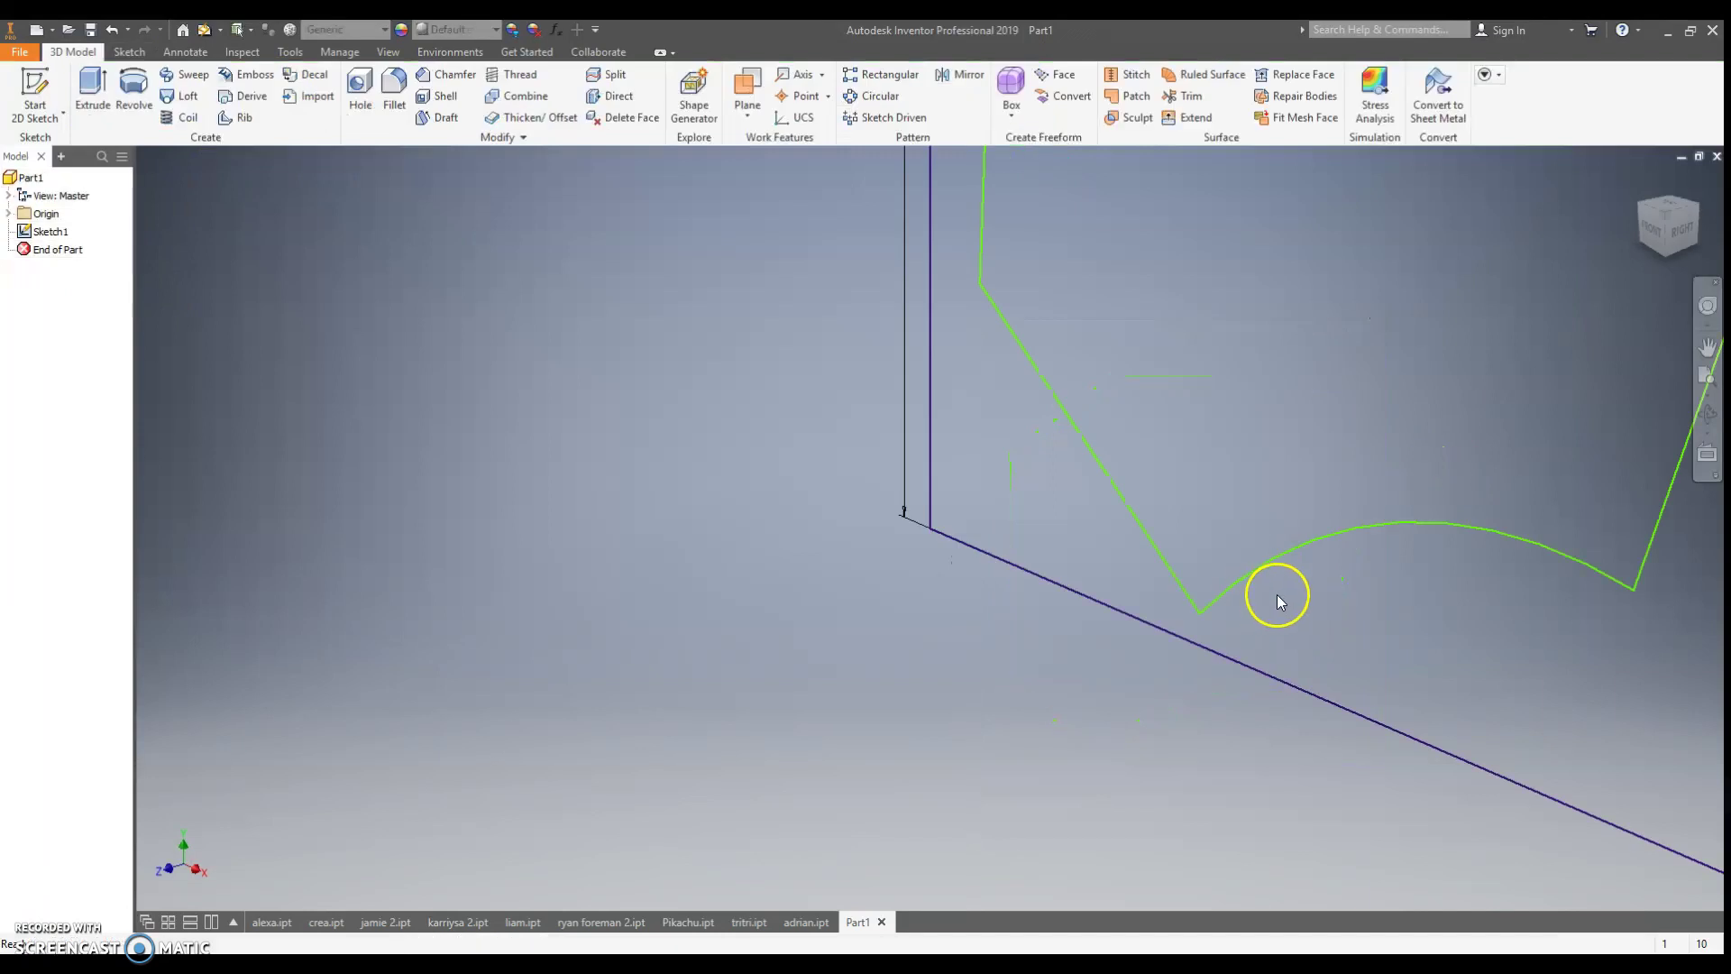
- Extrude the inner profile 0.125 in into a thin plate, Extrusion1
scroll(1275, 549, up, 5)
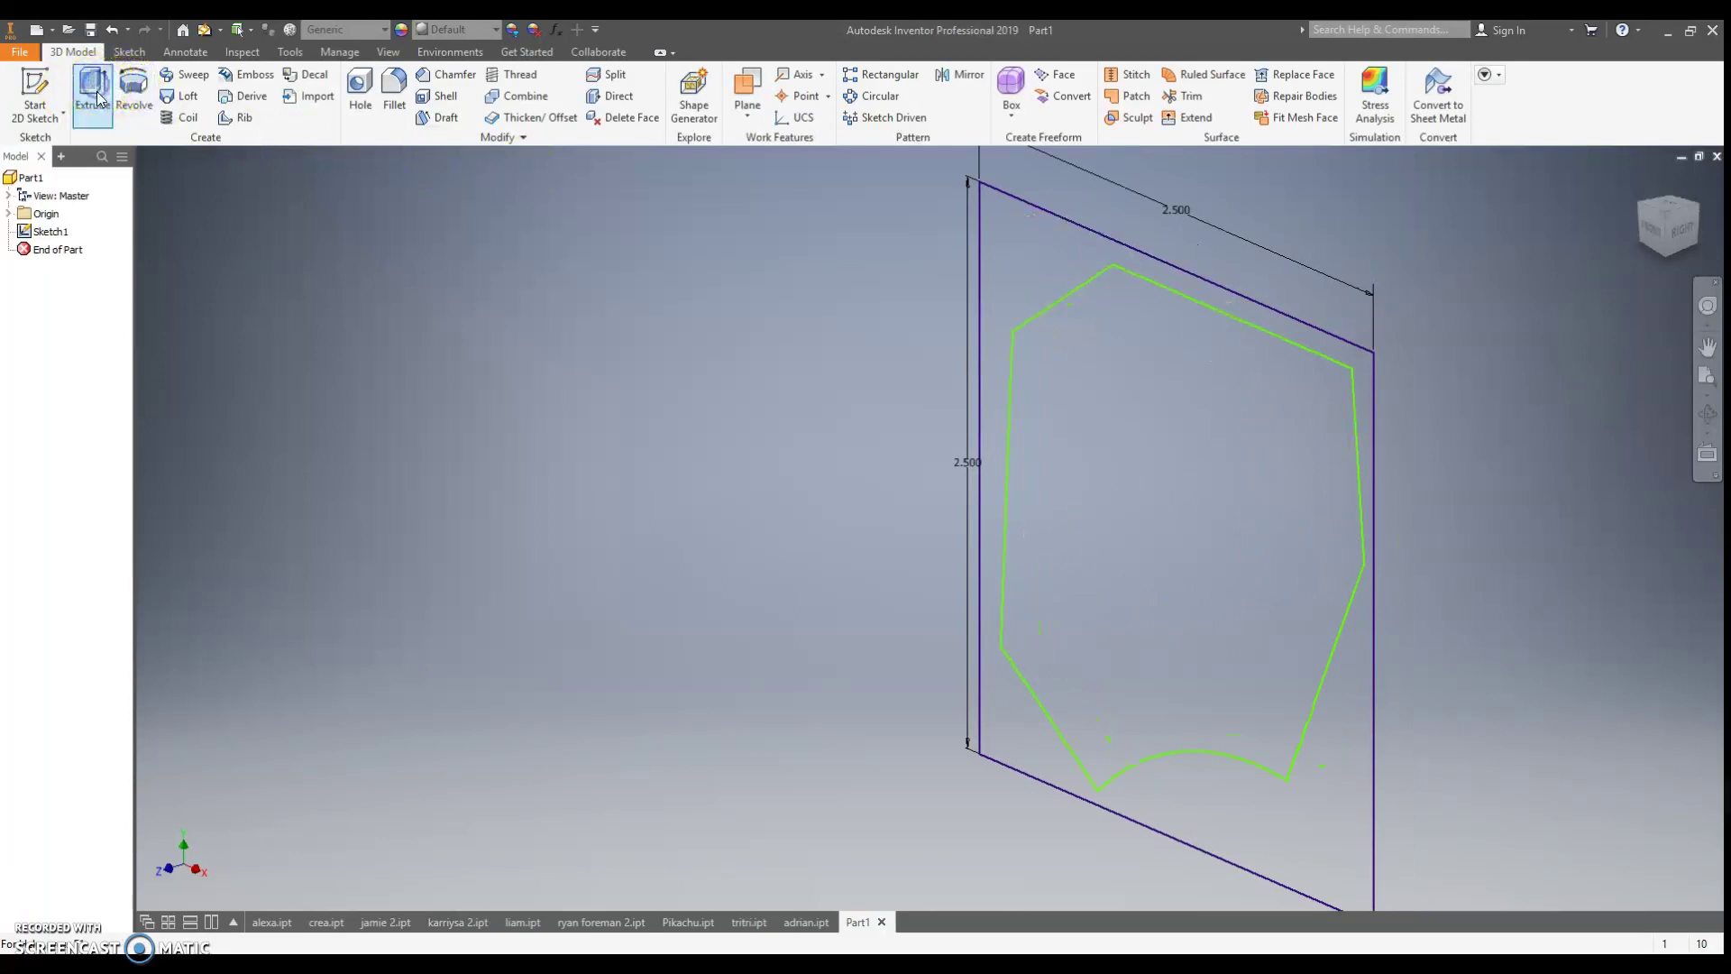
click(94, 99)
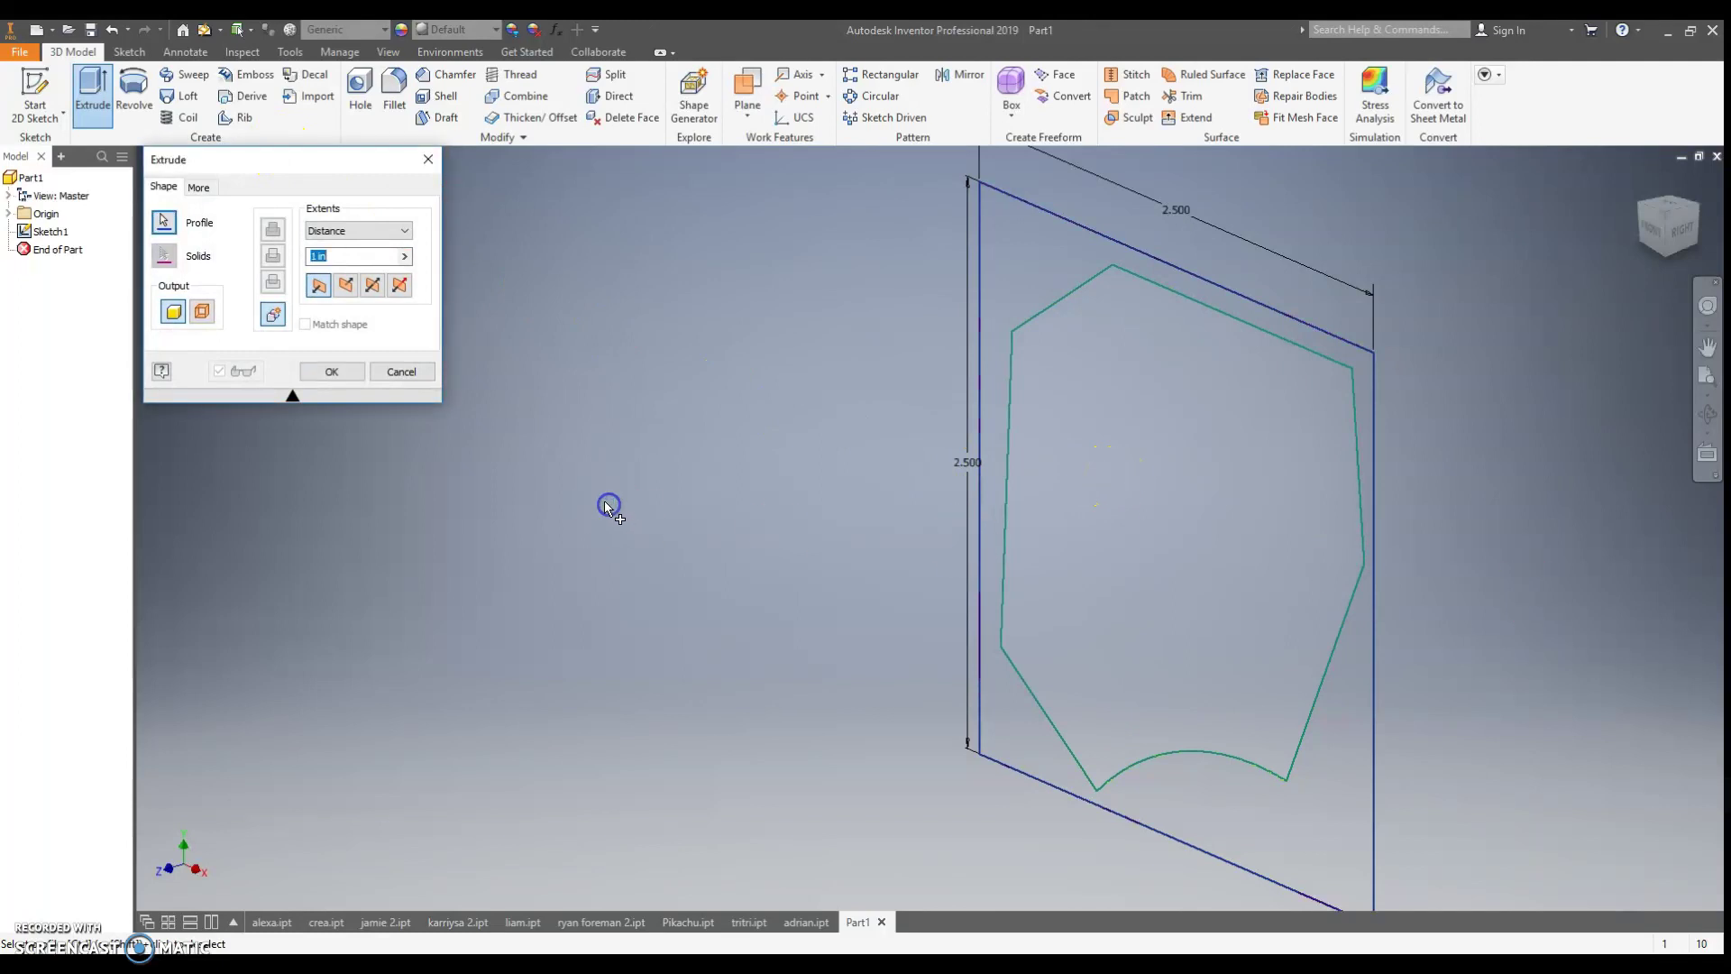
click(1481, 745)
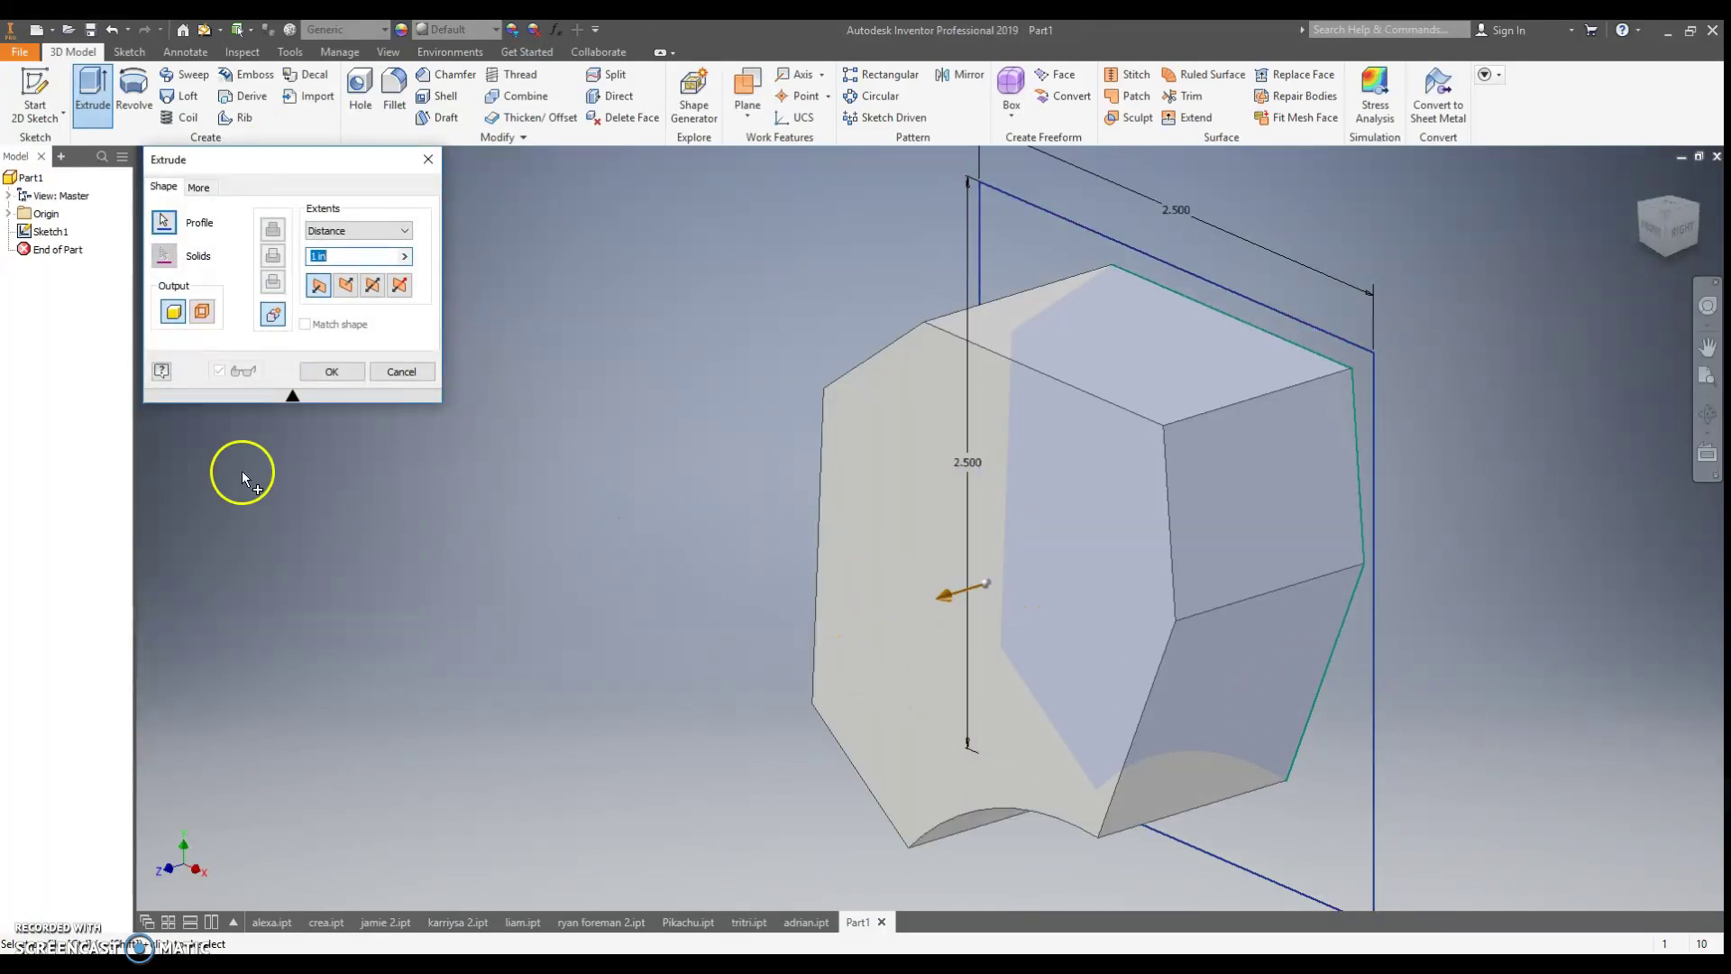
click(287, 398)
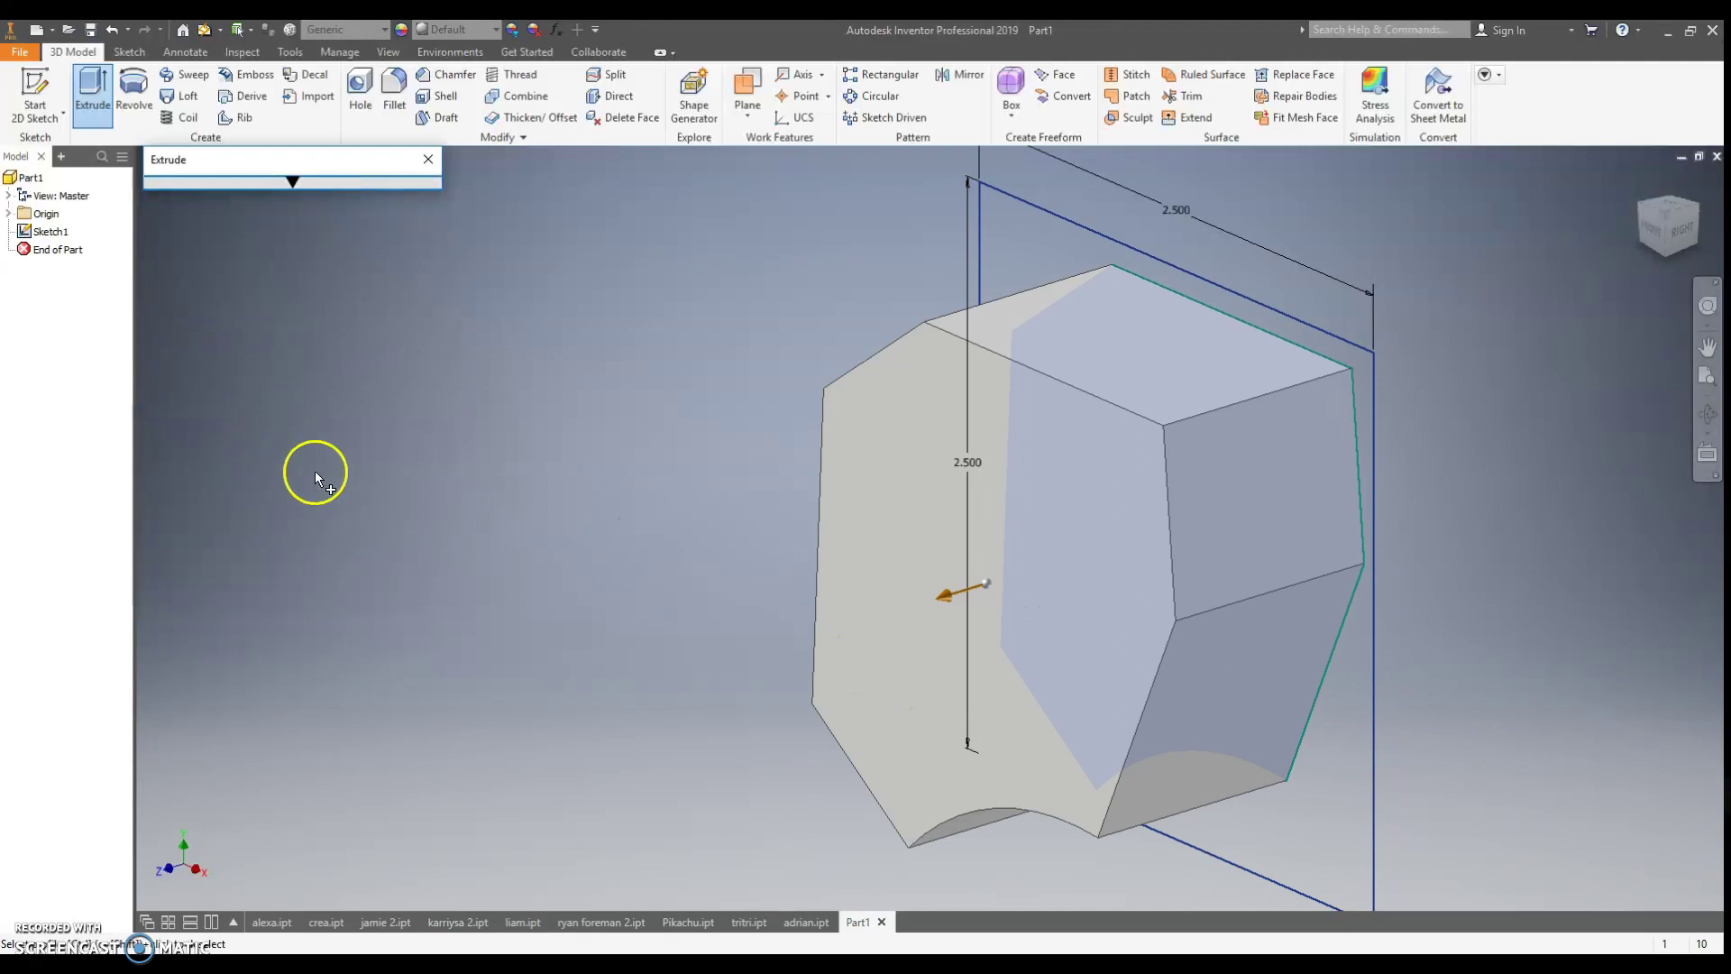
click(285, 184)
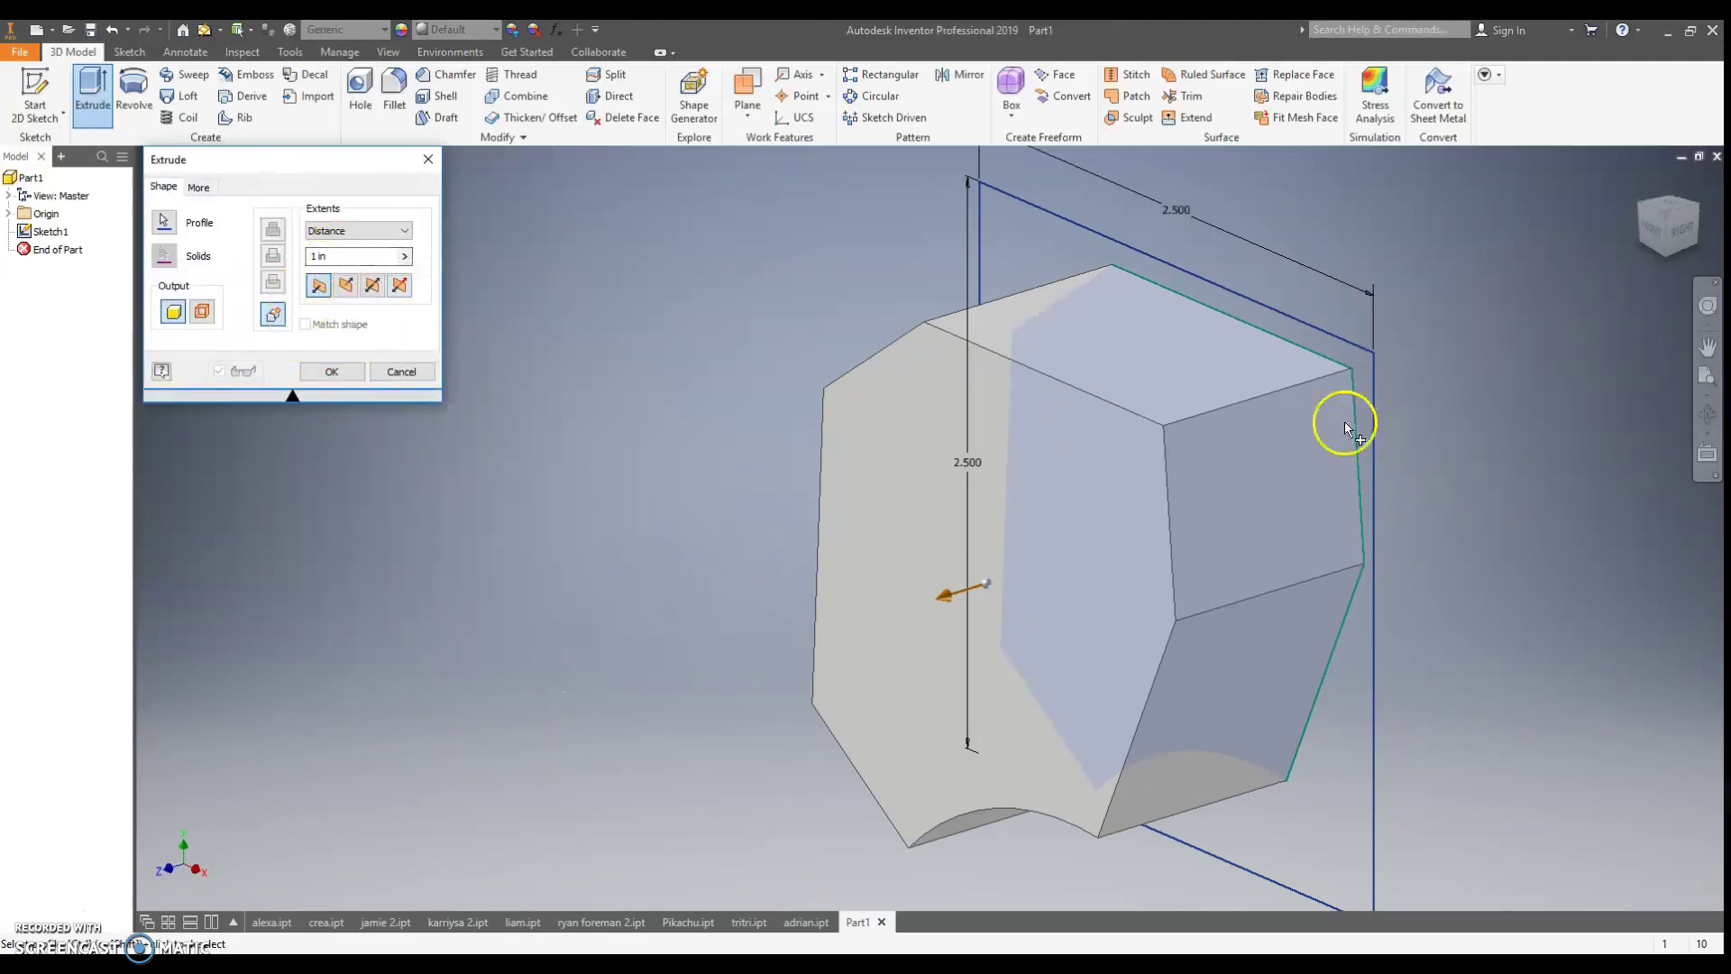
click(338, 254)
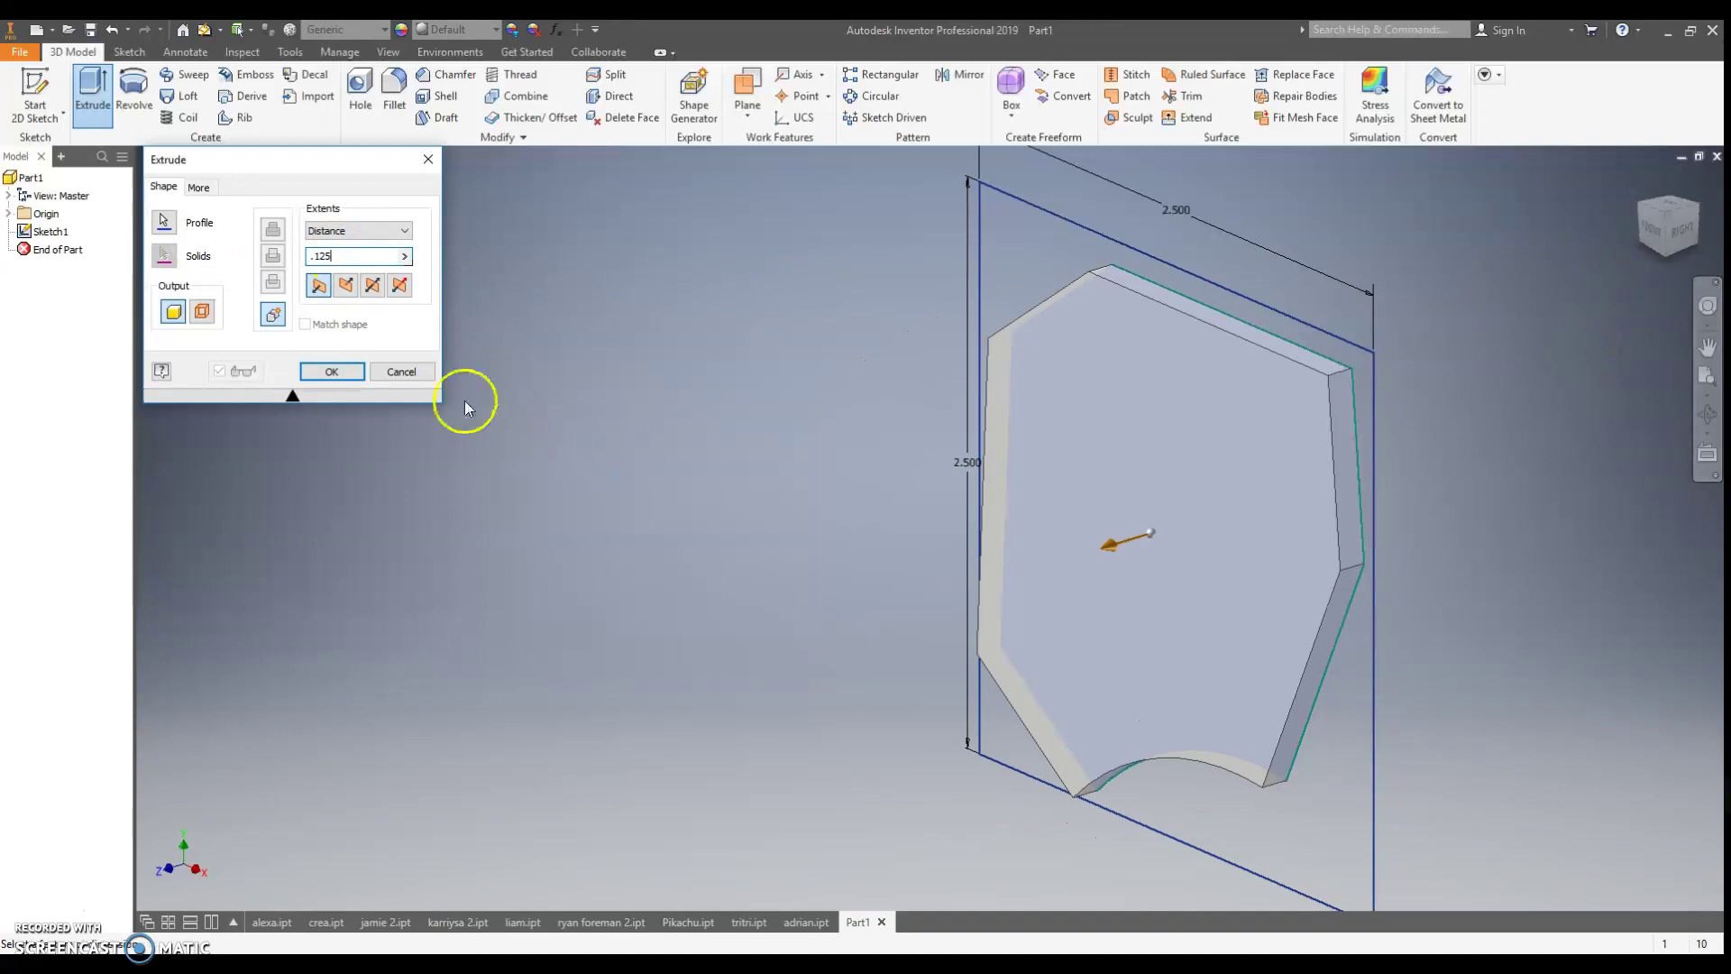
click(346, 370)
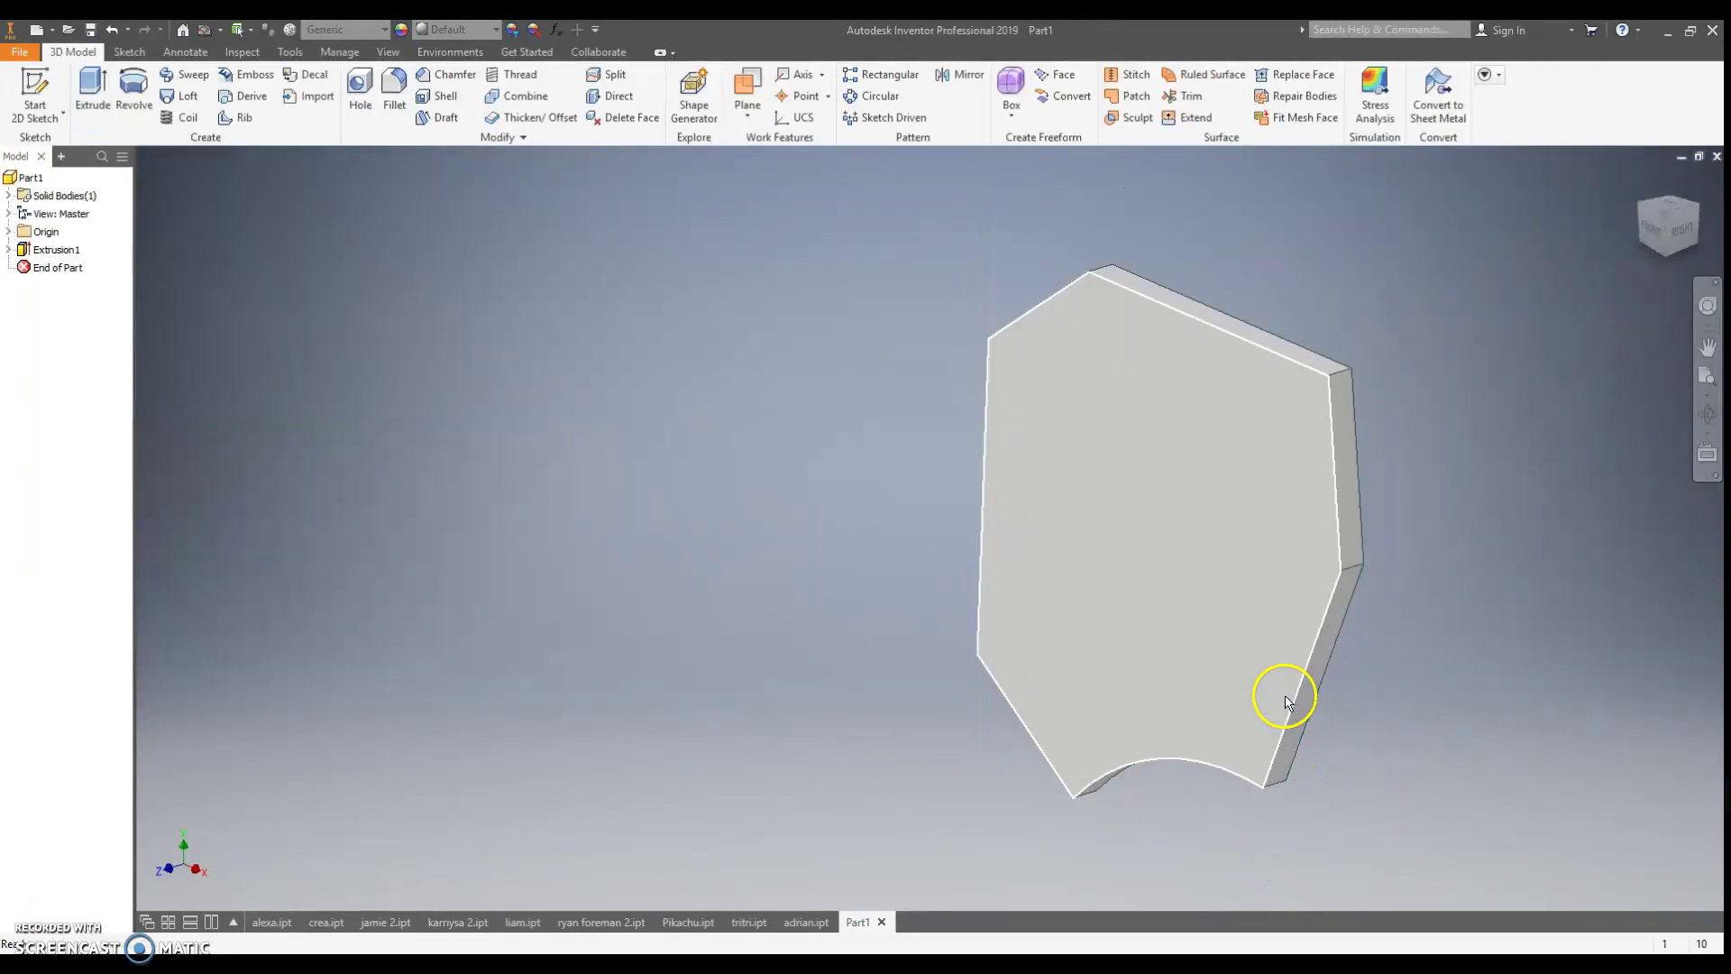
- Start a new sketch on the plate's front face
middle_drag(1349, 637, 1192, 627)
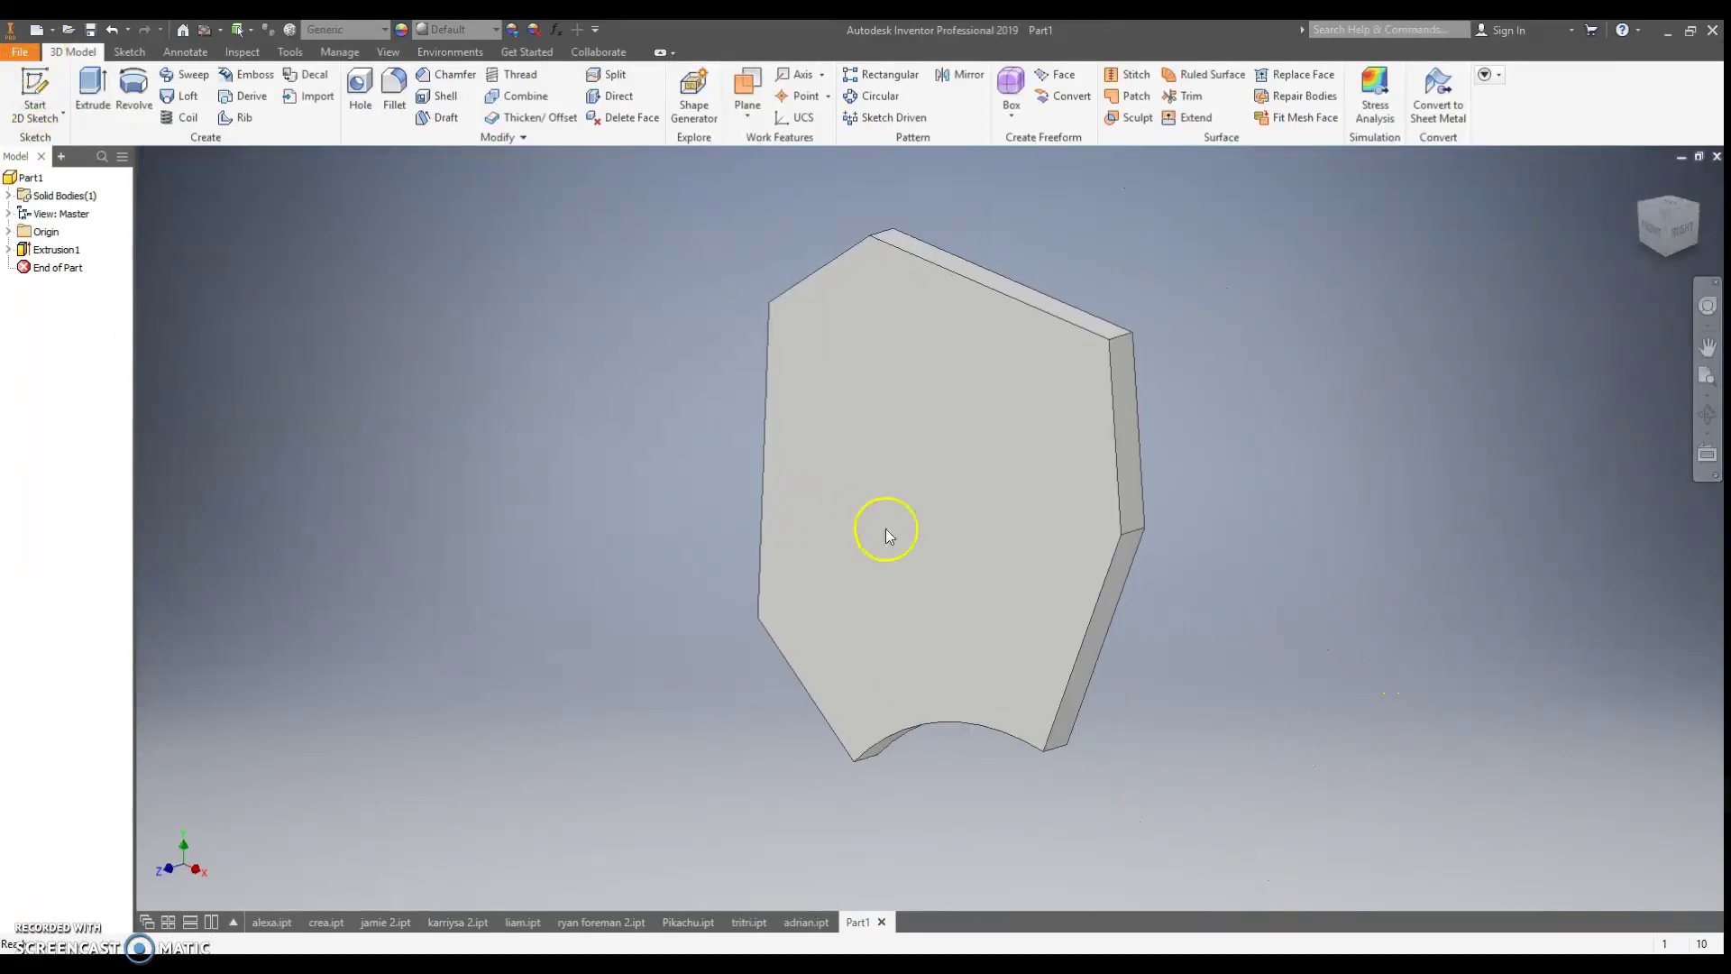
click(41, 84)
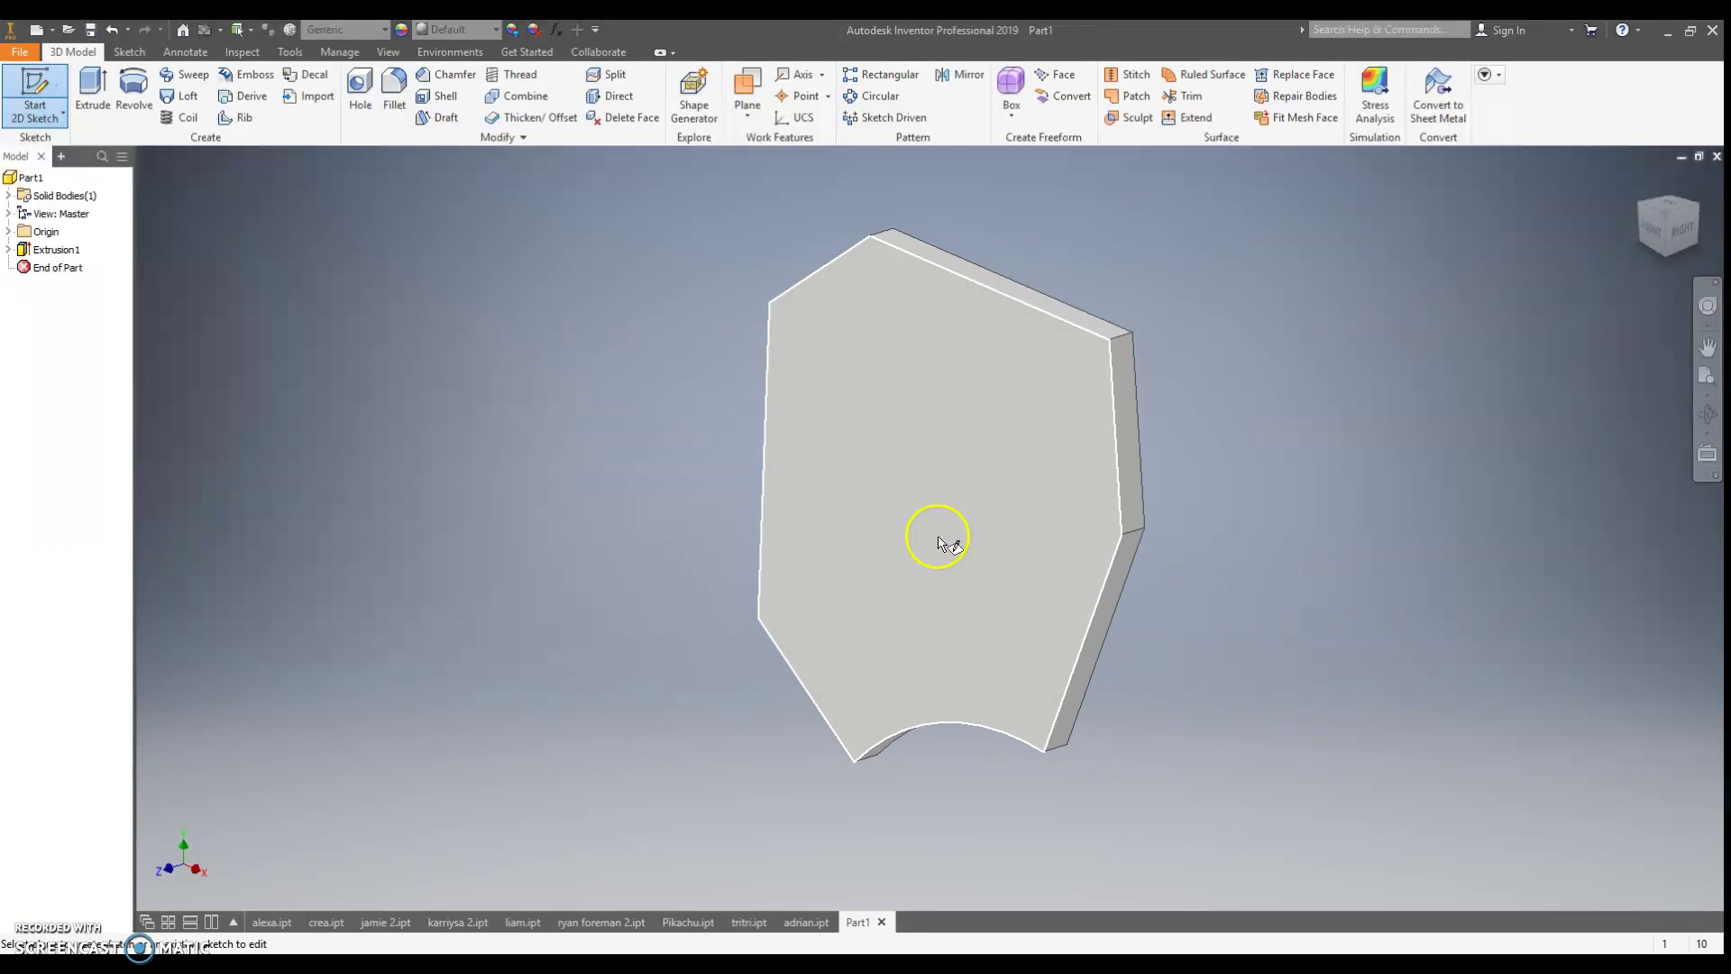
click(1072, 631)
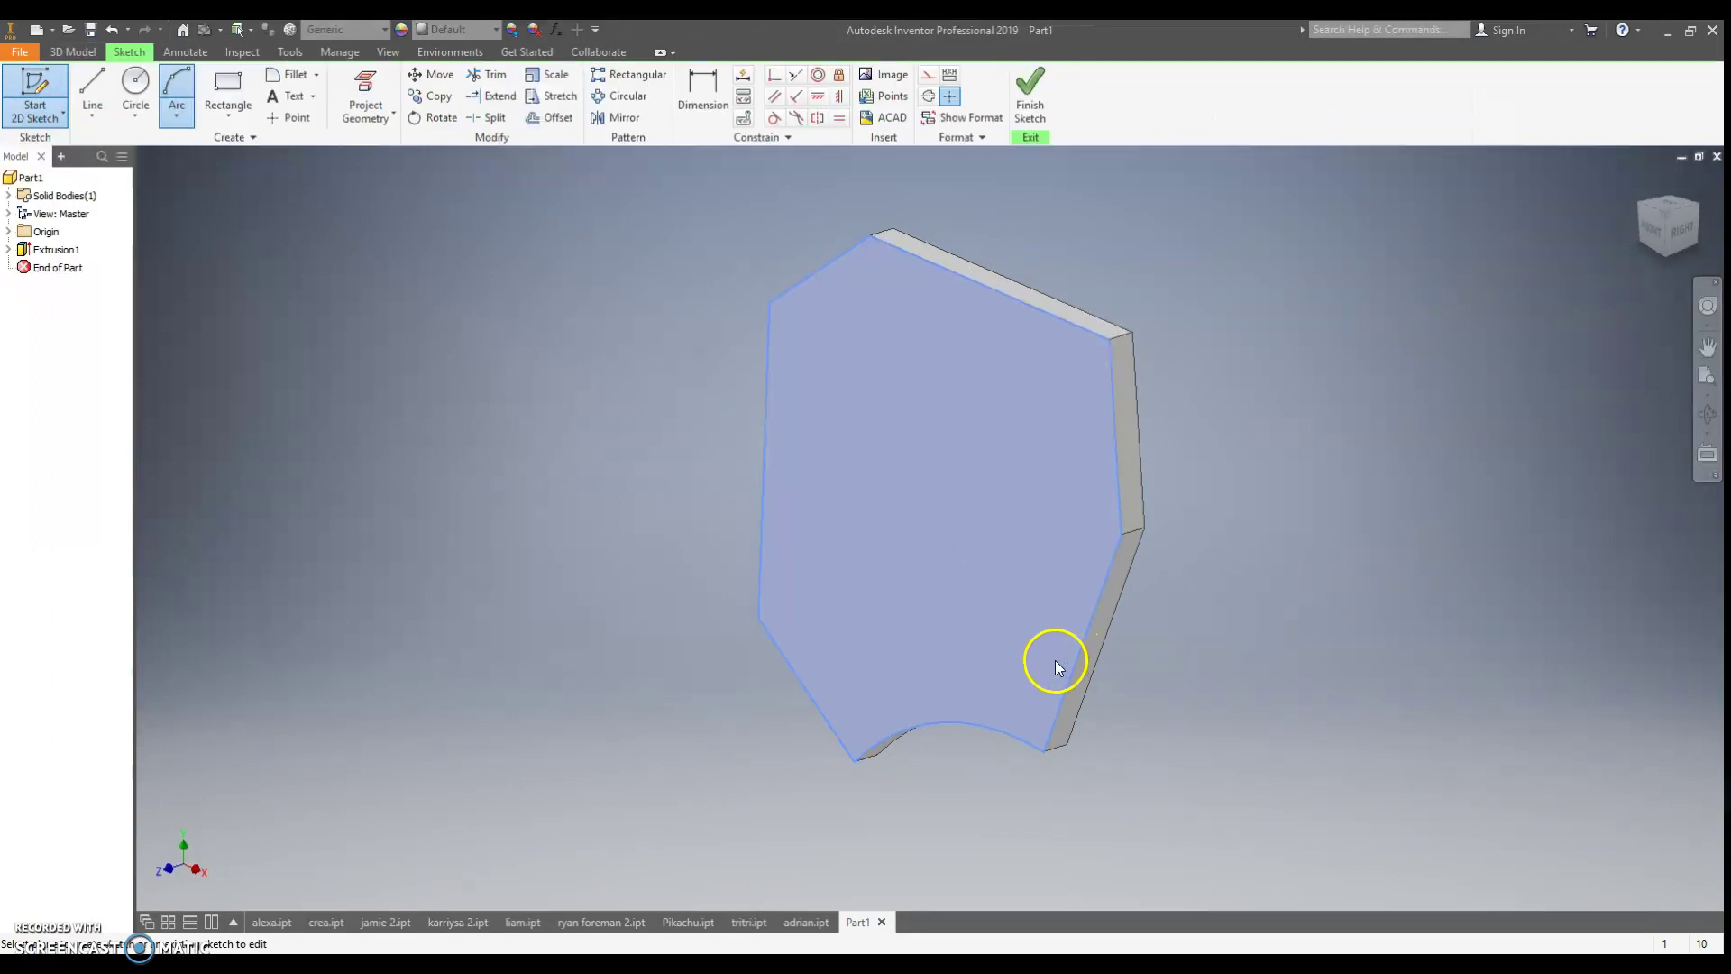
click(916, 544)
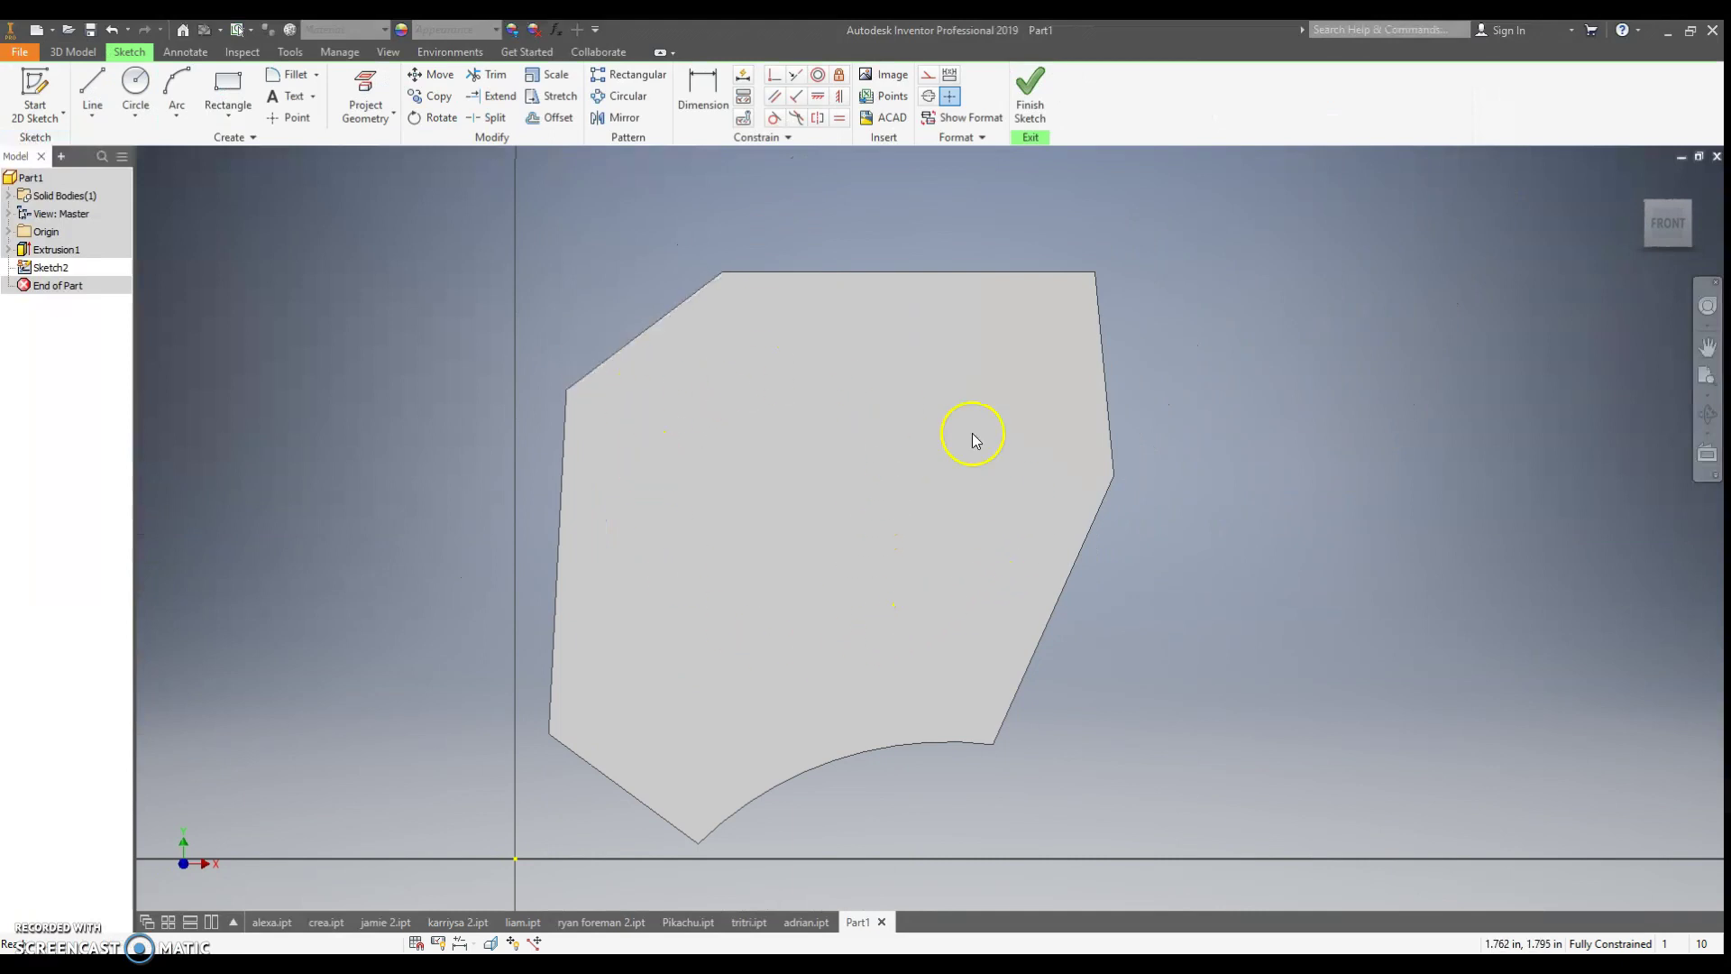
click(796, 634)
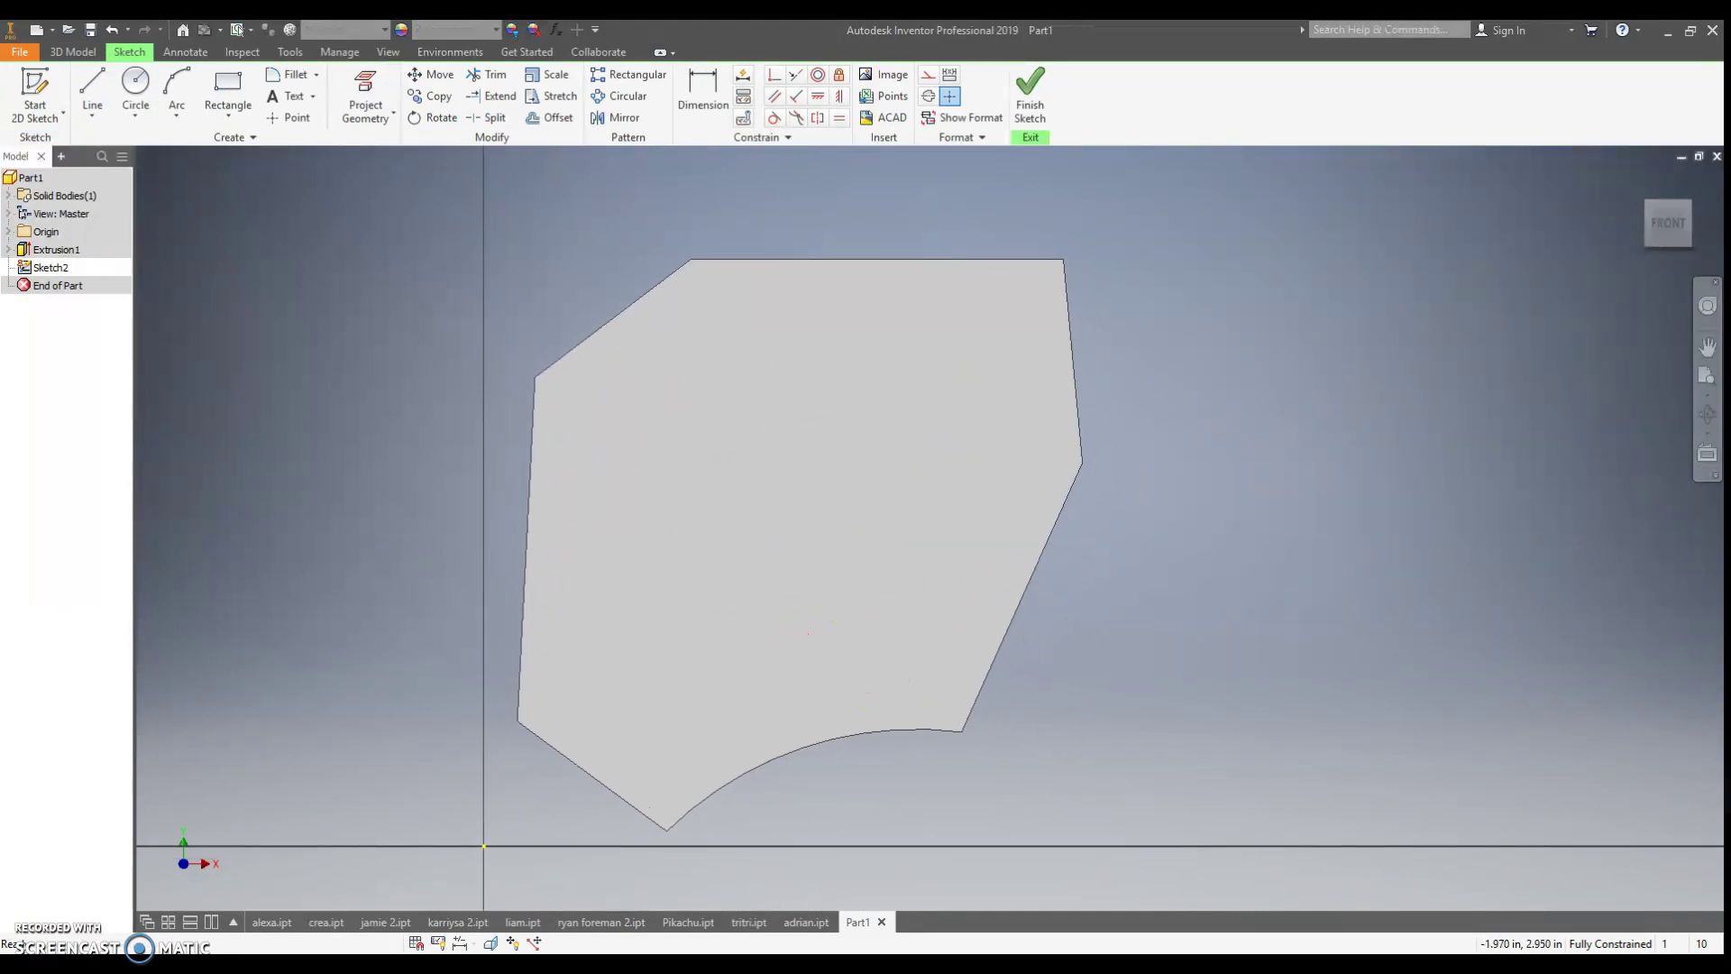
- Project every plate edge, including the bottom arc, into the sketch
click(368, 101)
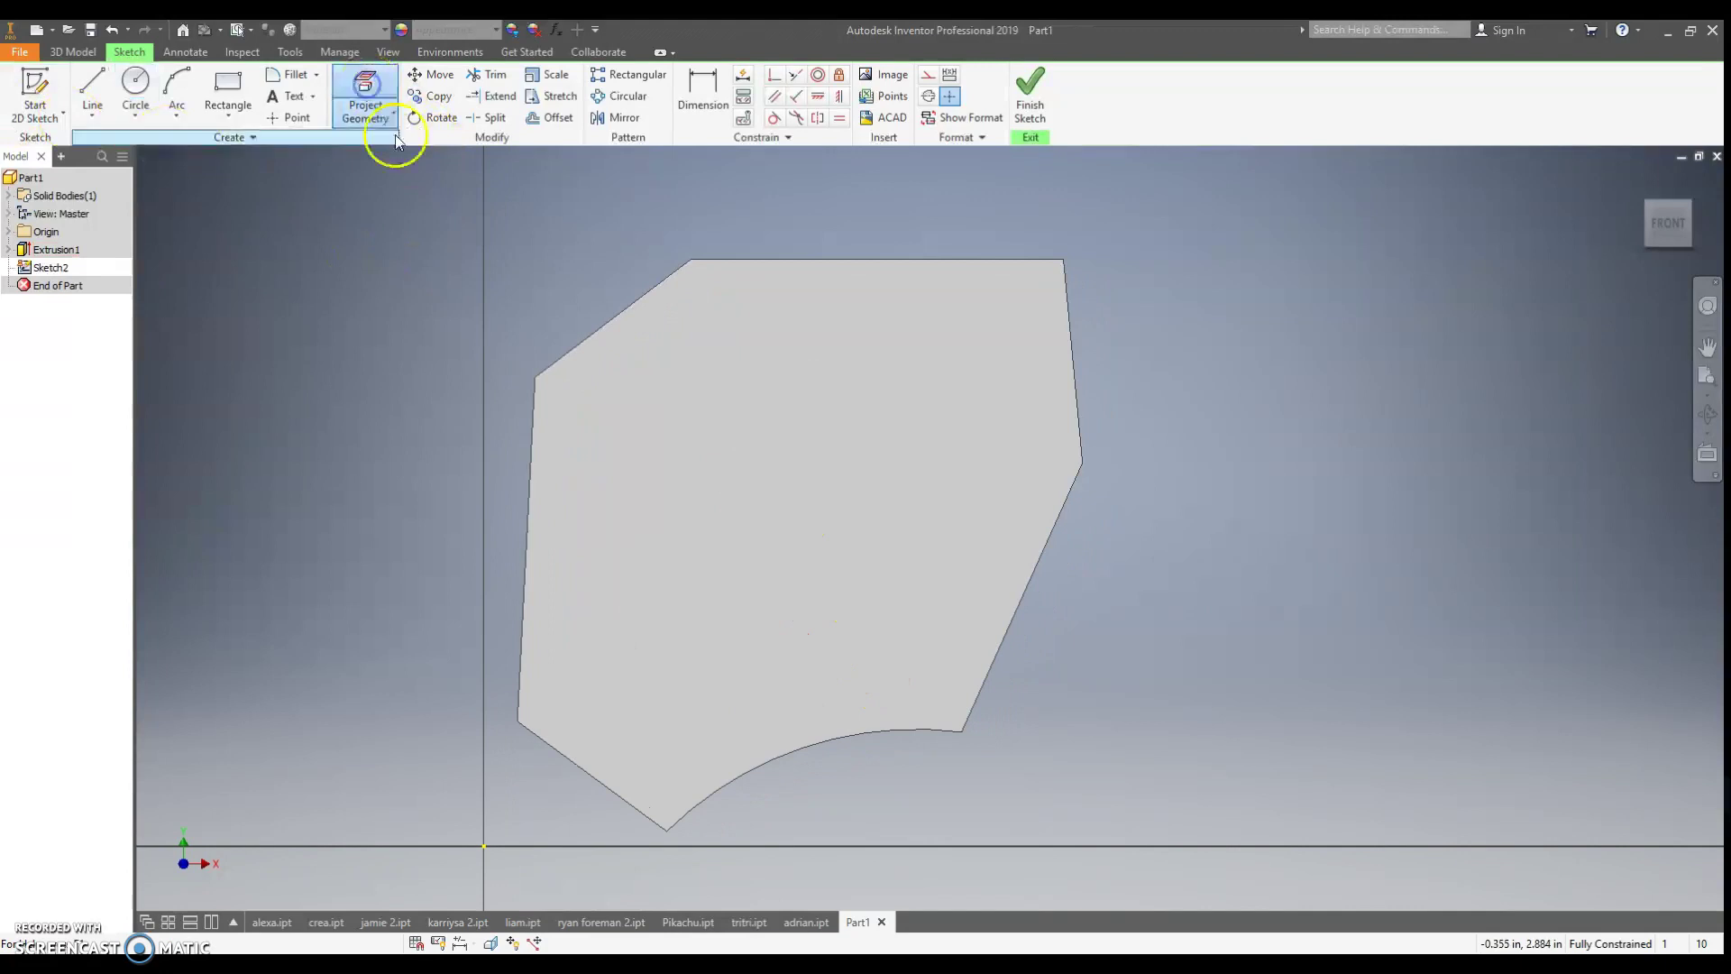
click(741, 264)
click(1073, 329)
click(1053, 531)
click(868, 729)
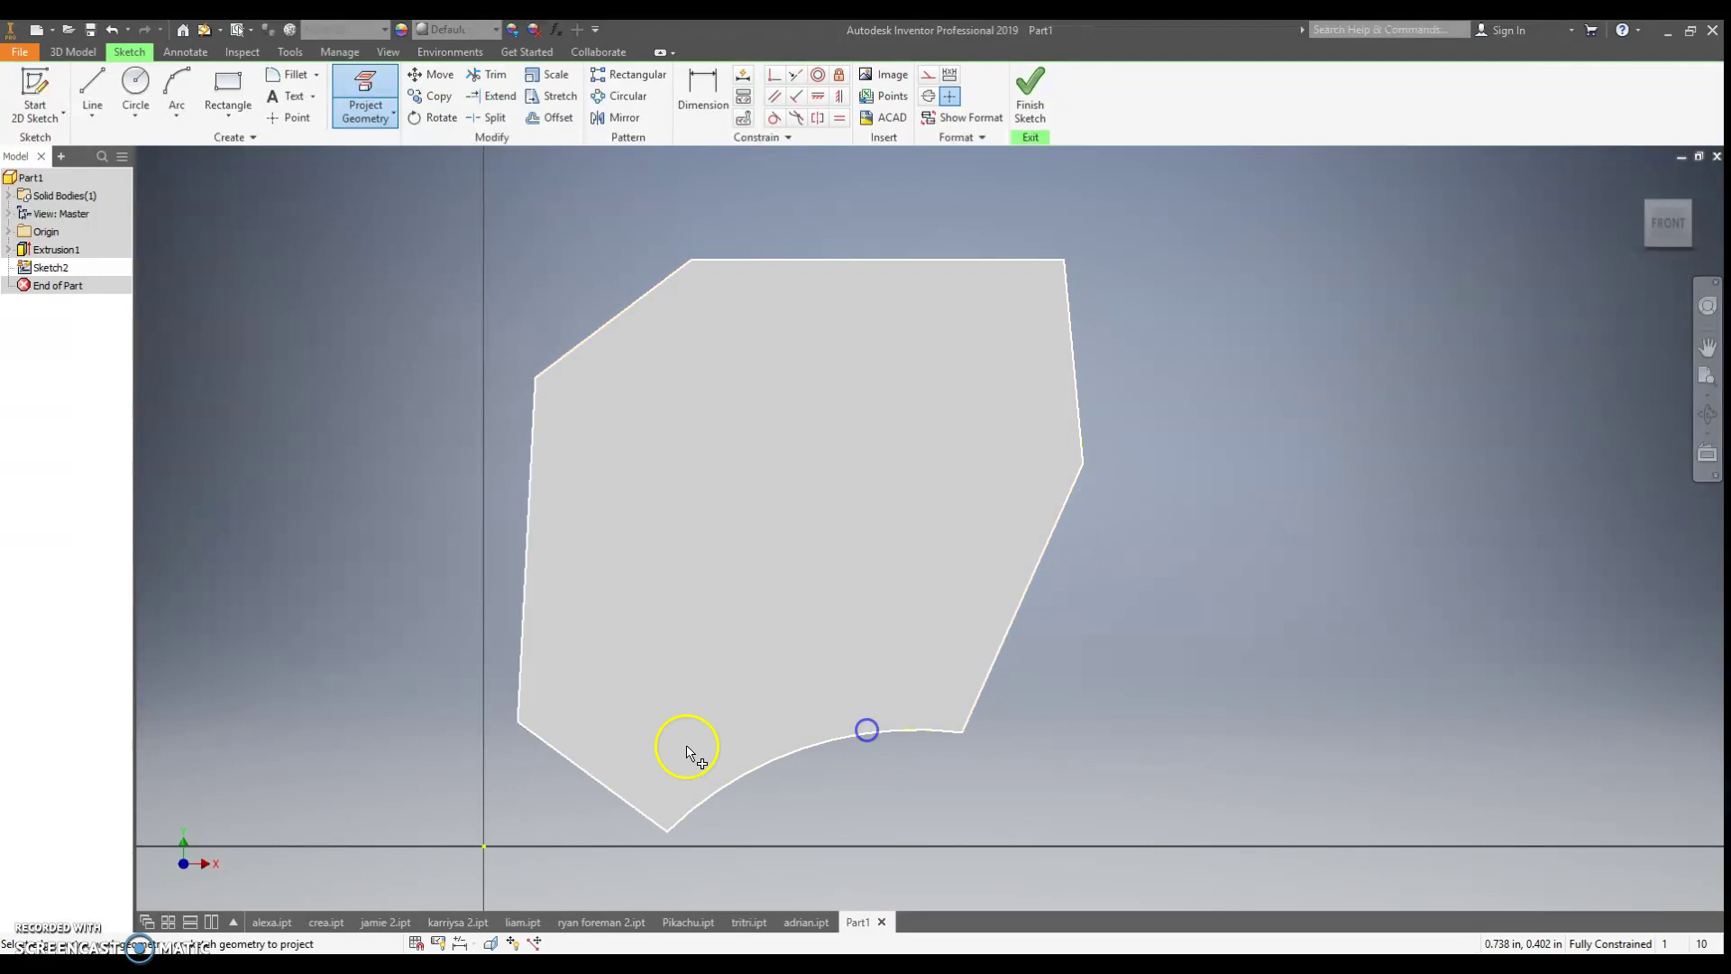
click(582, 776)
click(524, 633)
- Offset the projected outline to create an inset copy inside it
click(503, 118)
click(550, 117)
click(617, 285)
click(626, 312)
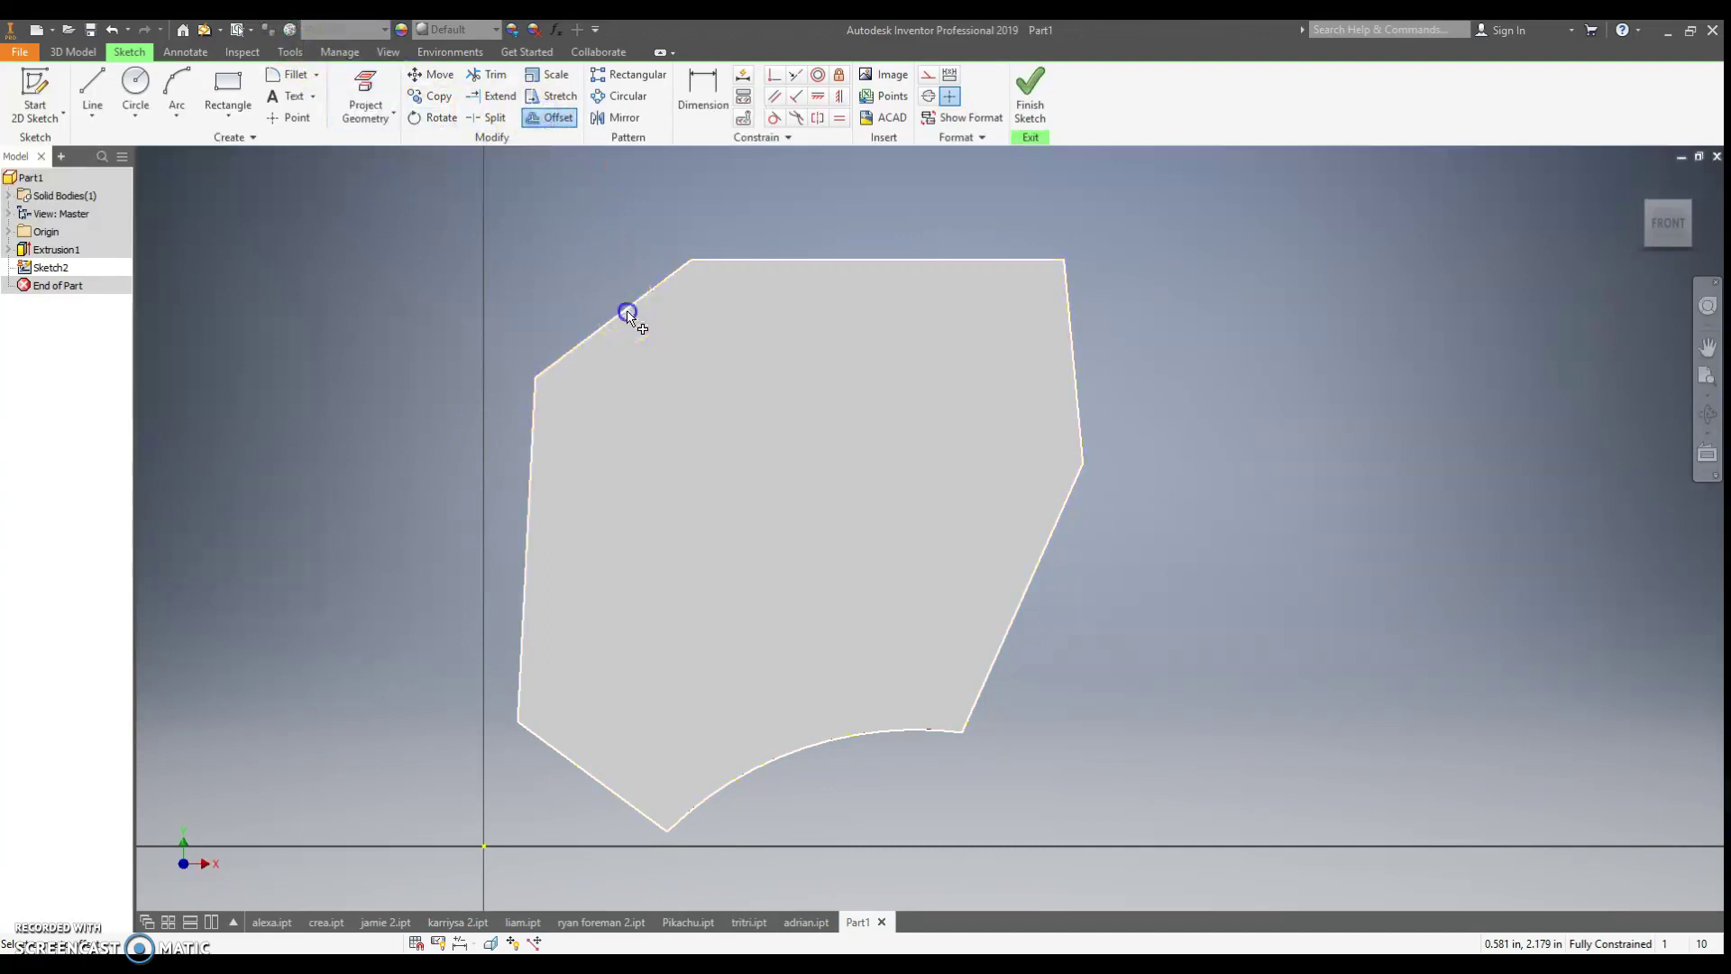
- Draw a closed triangle inside the inset outline
click(79, 86)
click(734, 397)
click(958, 330)
click(1032, 397)
key(Escape)
key(ctrl+z)
click(93, 92)
click(957, 330)
click(1008, 415)
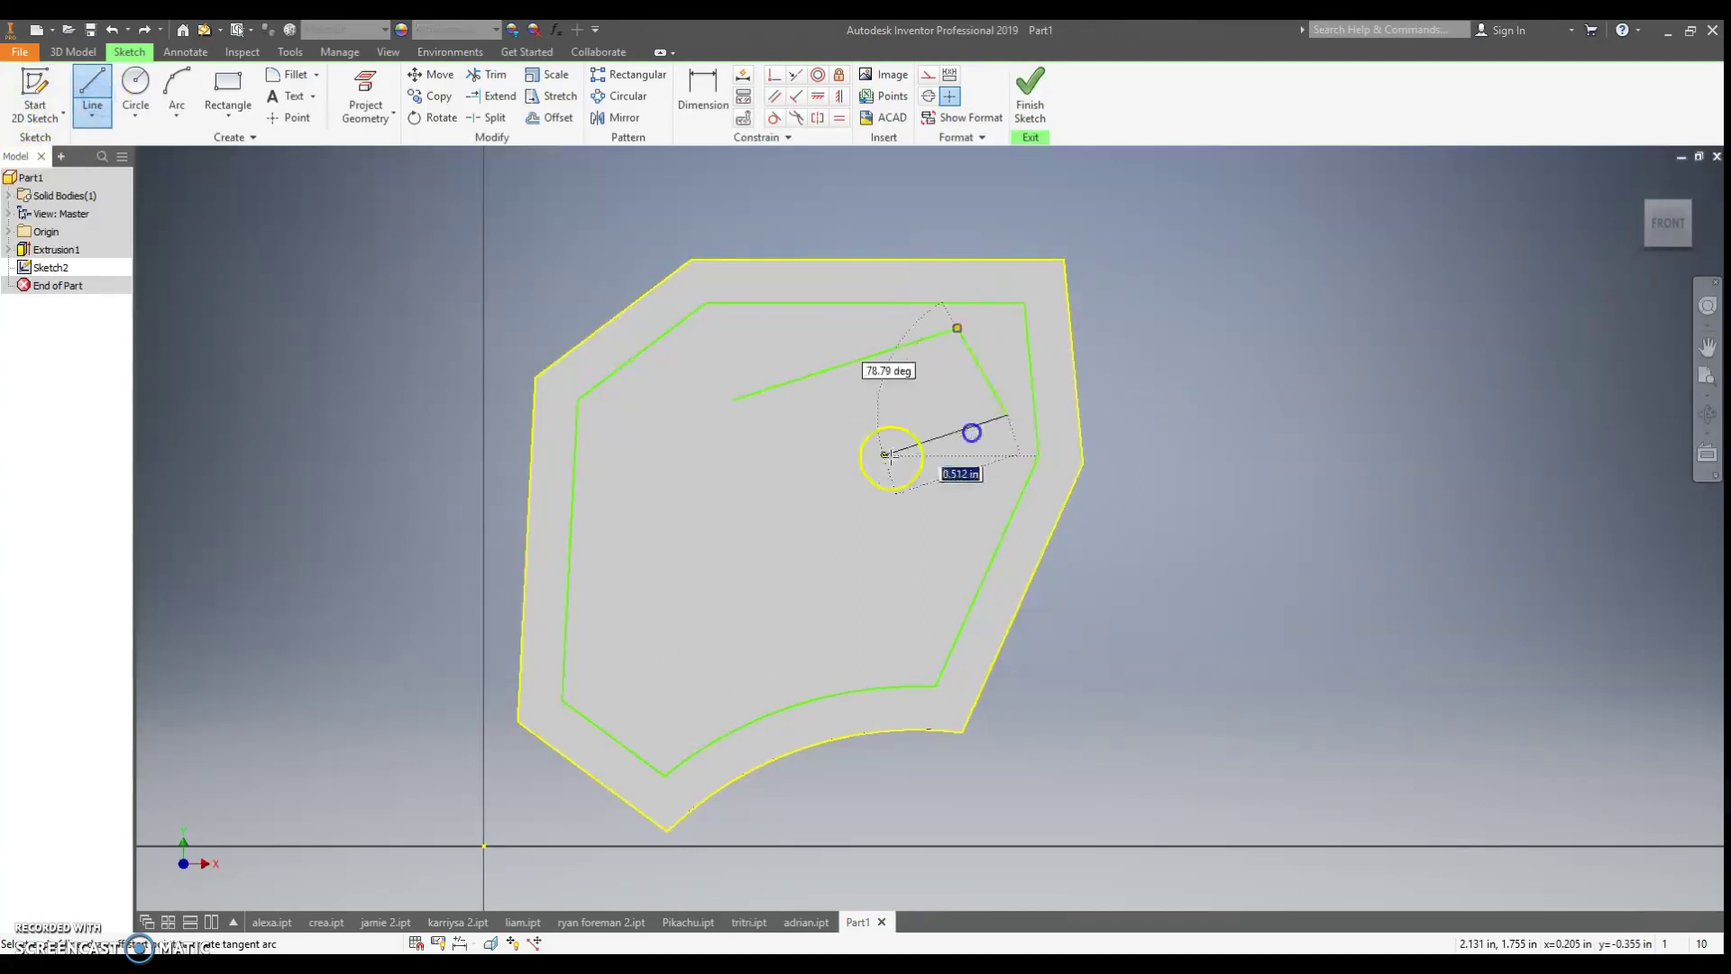
click(733, 399)
- Add the text 'mr t 4eva' below the triangle and finish the sketch
click(287, 96)
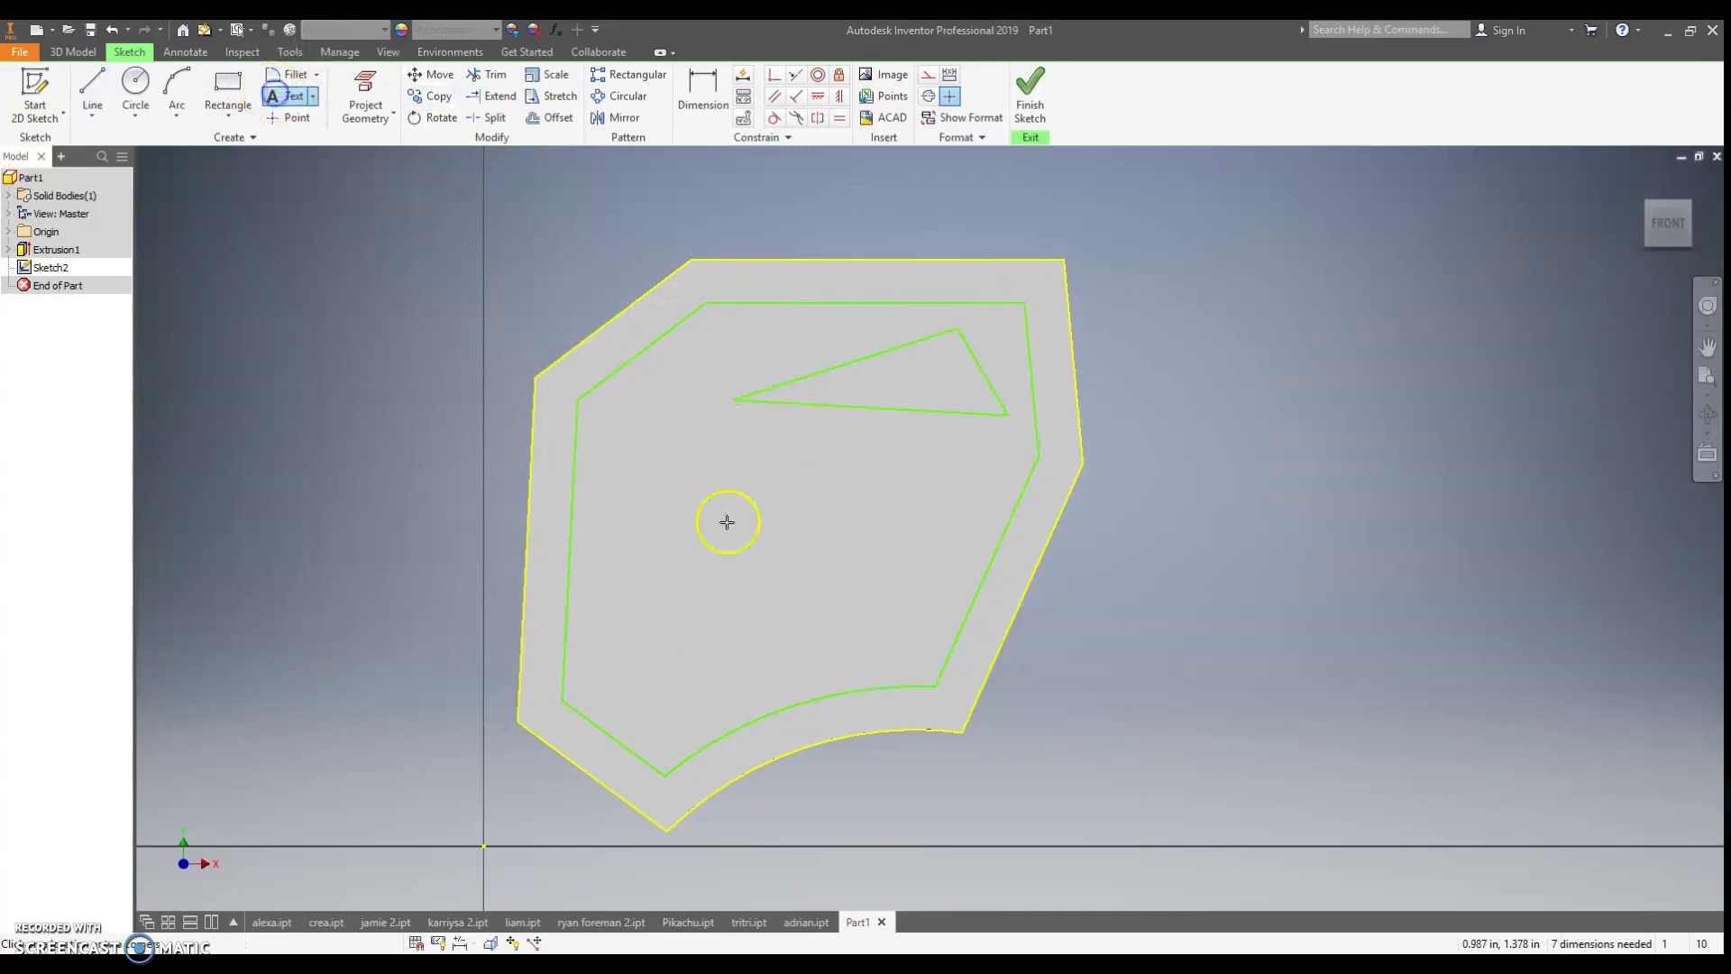
click(875, 496)
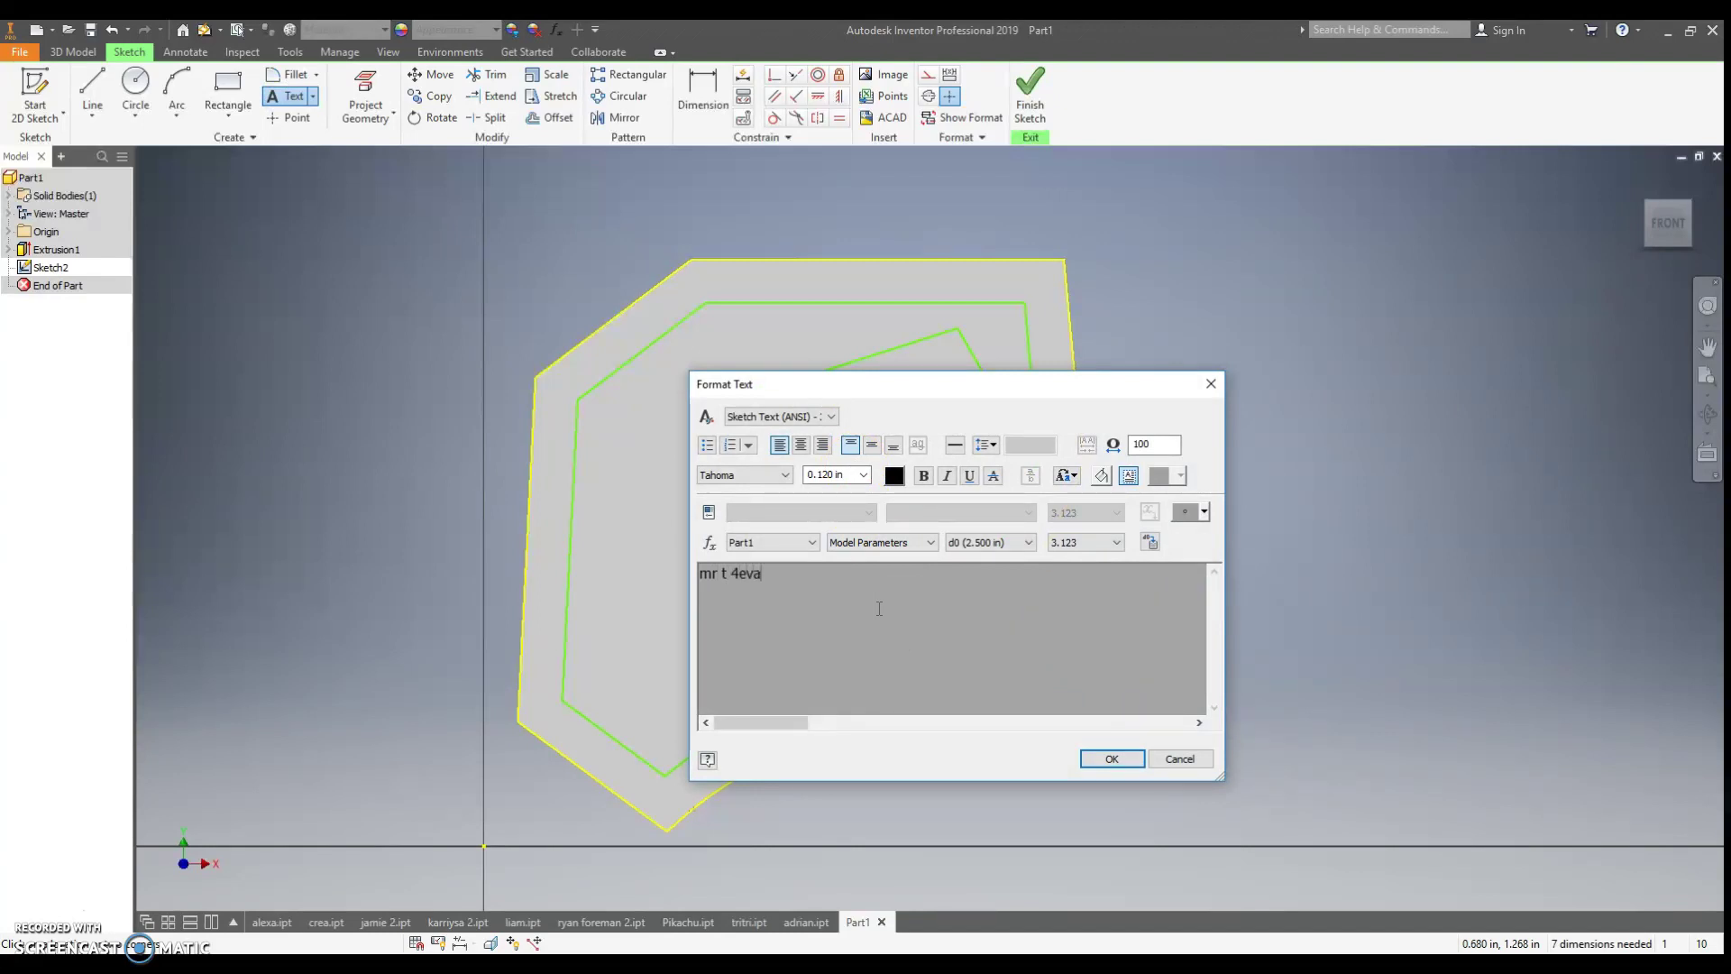
click(1134, 765)
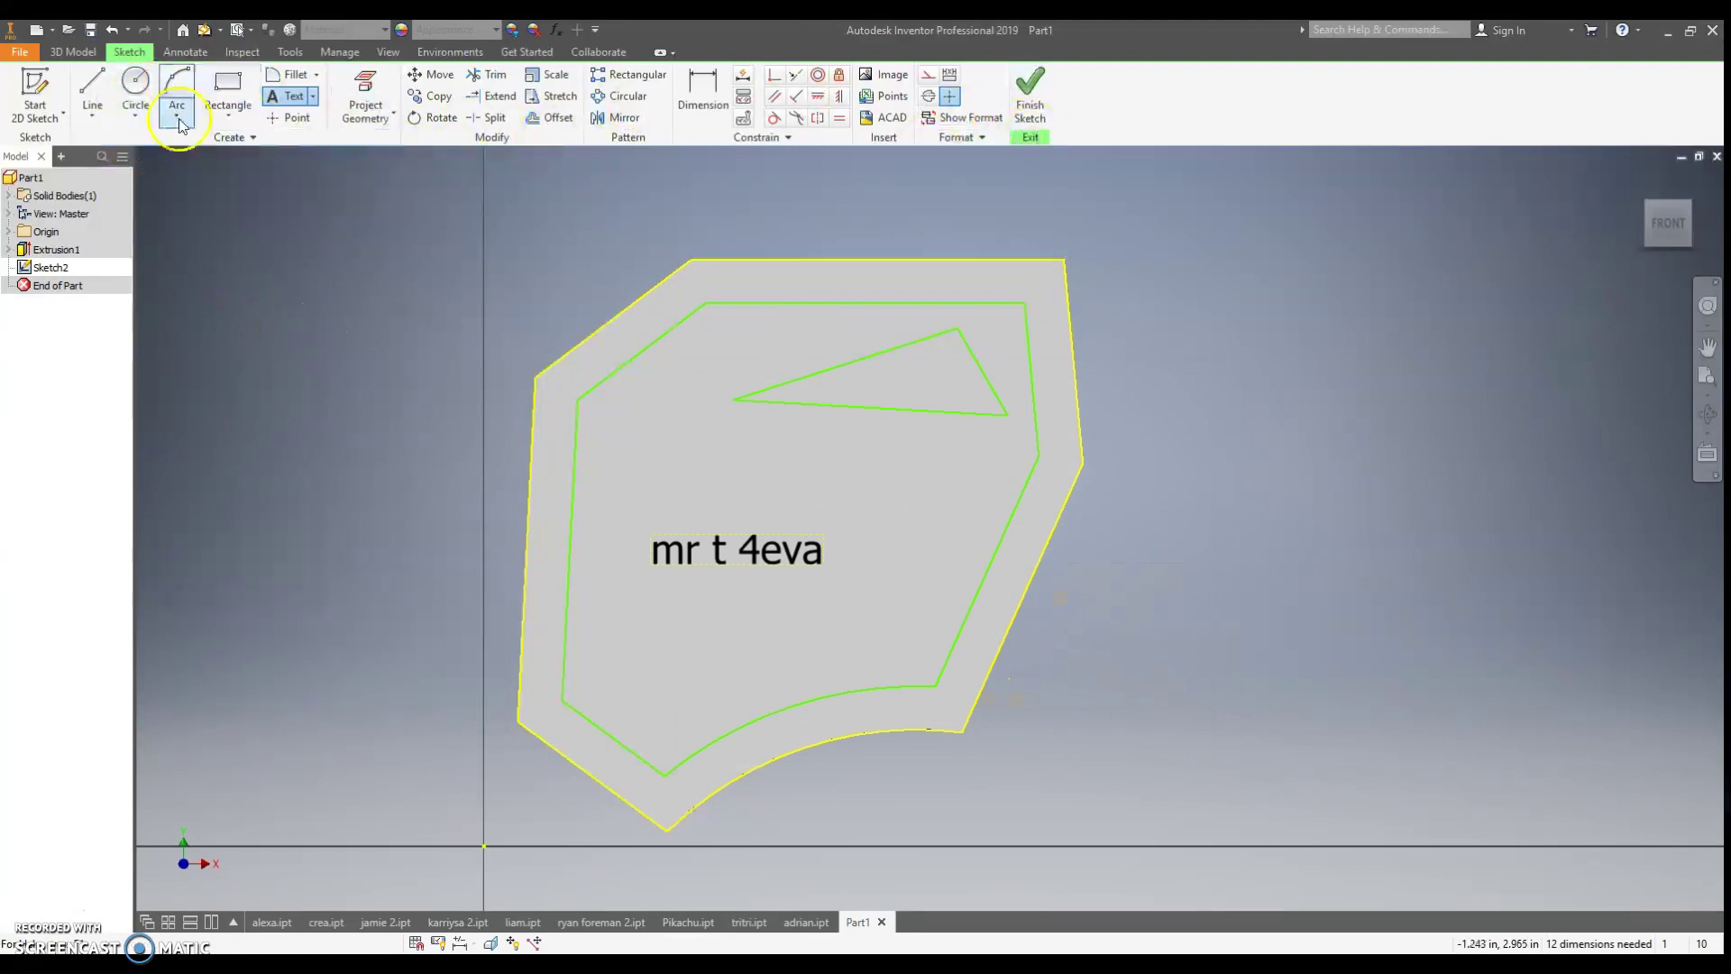
click(1040, 101)
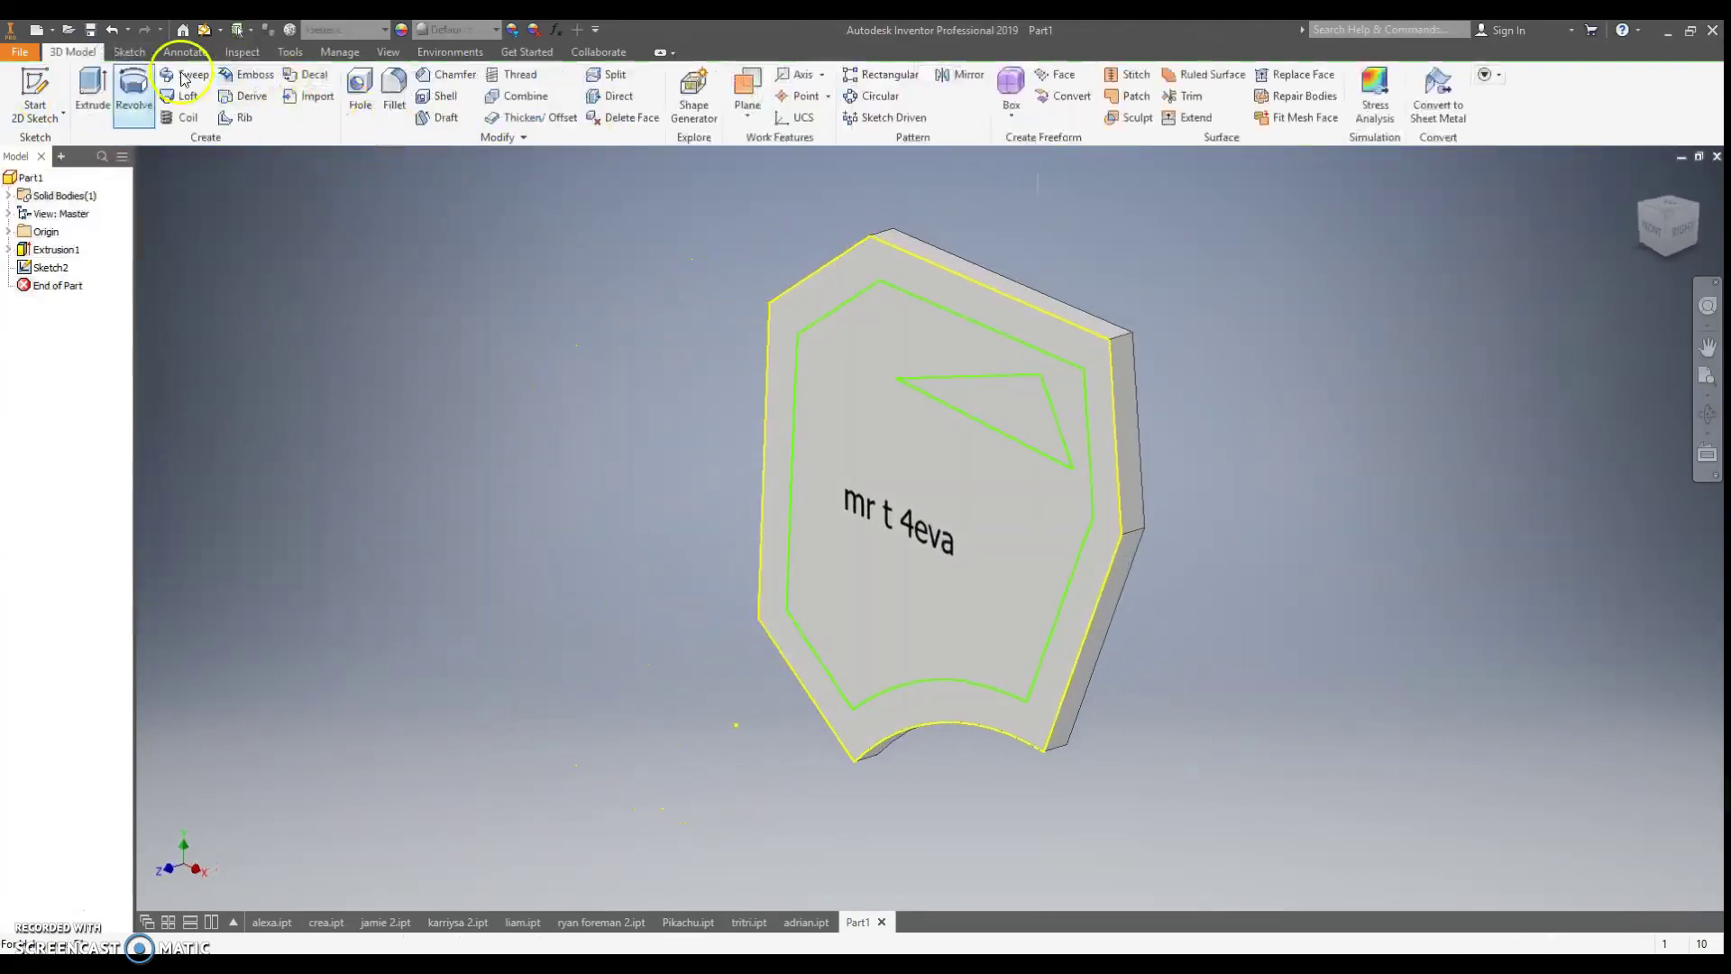
- Extrude the ring between the outline and inset copy 1/4 in, forming Extrusion2
click(91, 83)
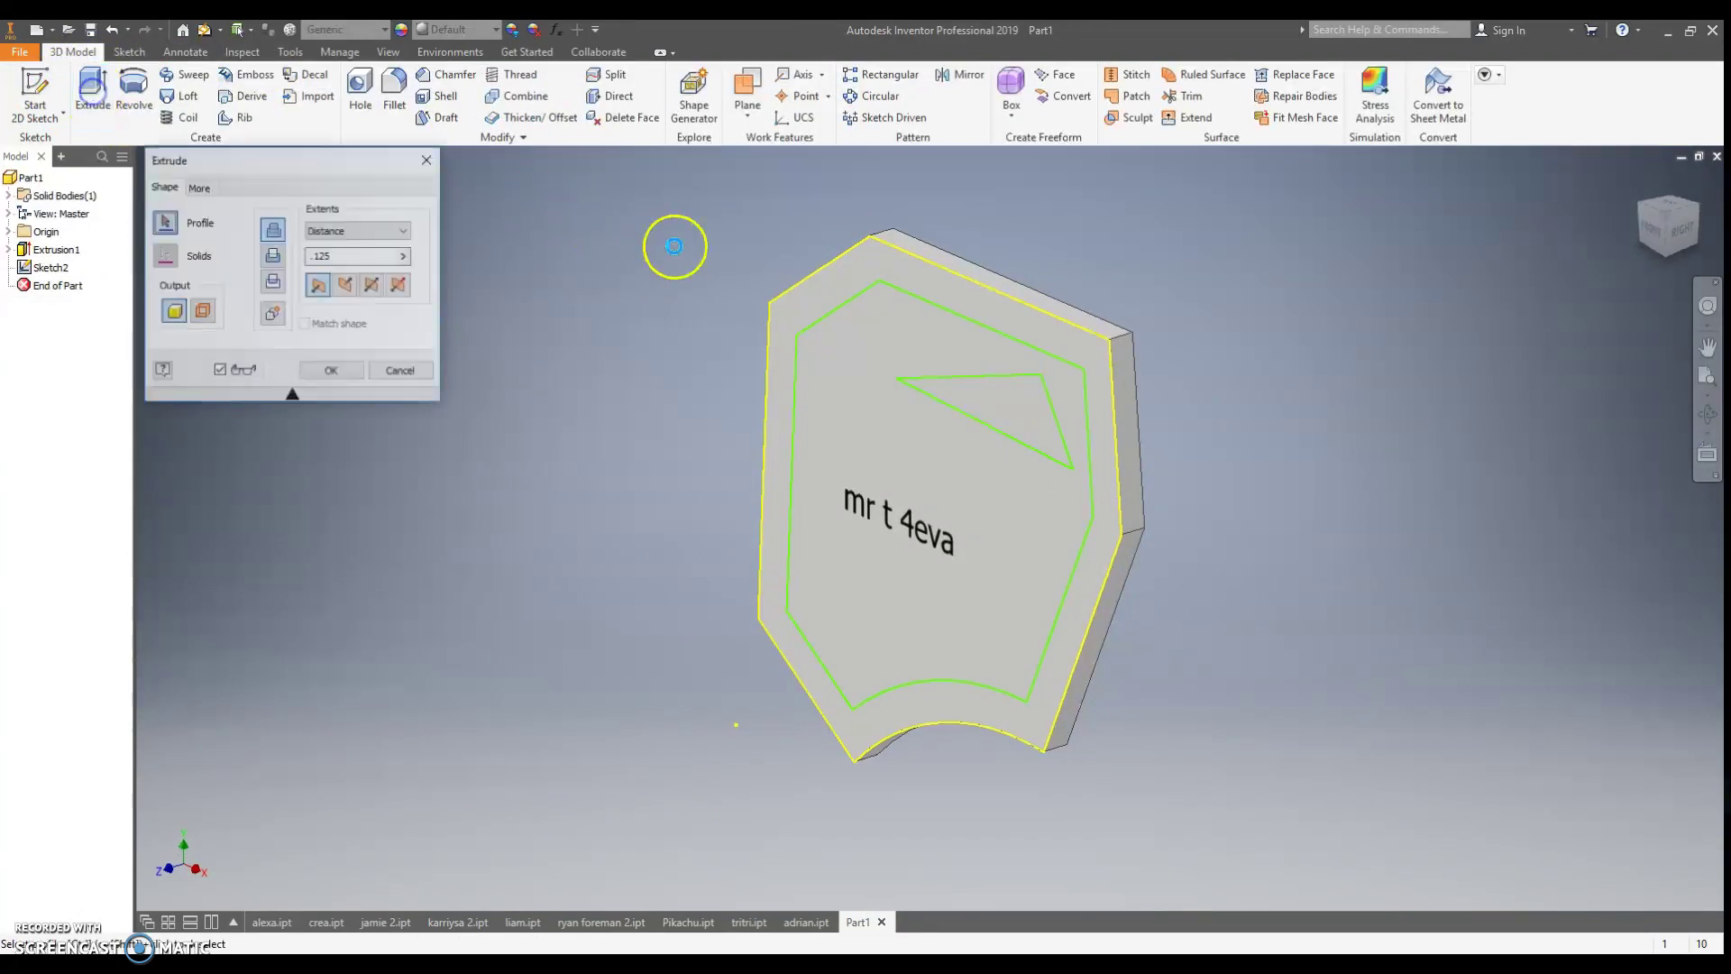
click(818, 298)
click(924, 649)
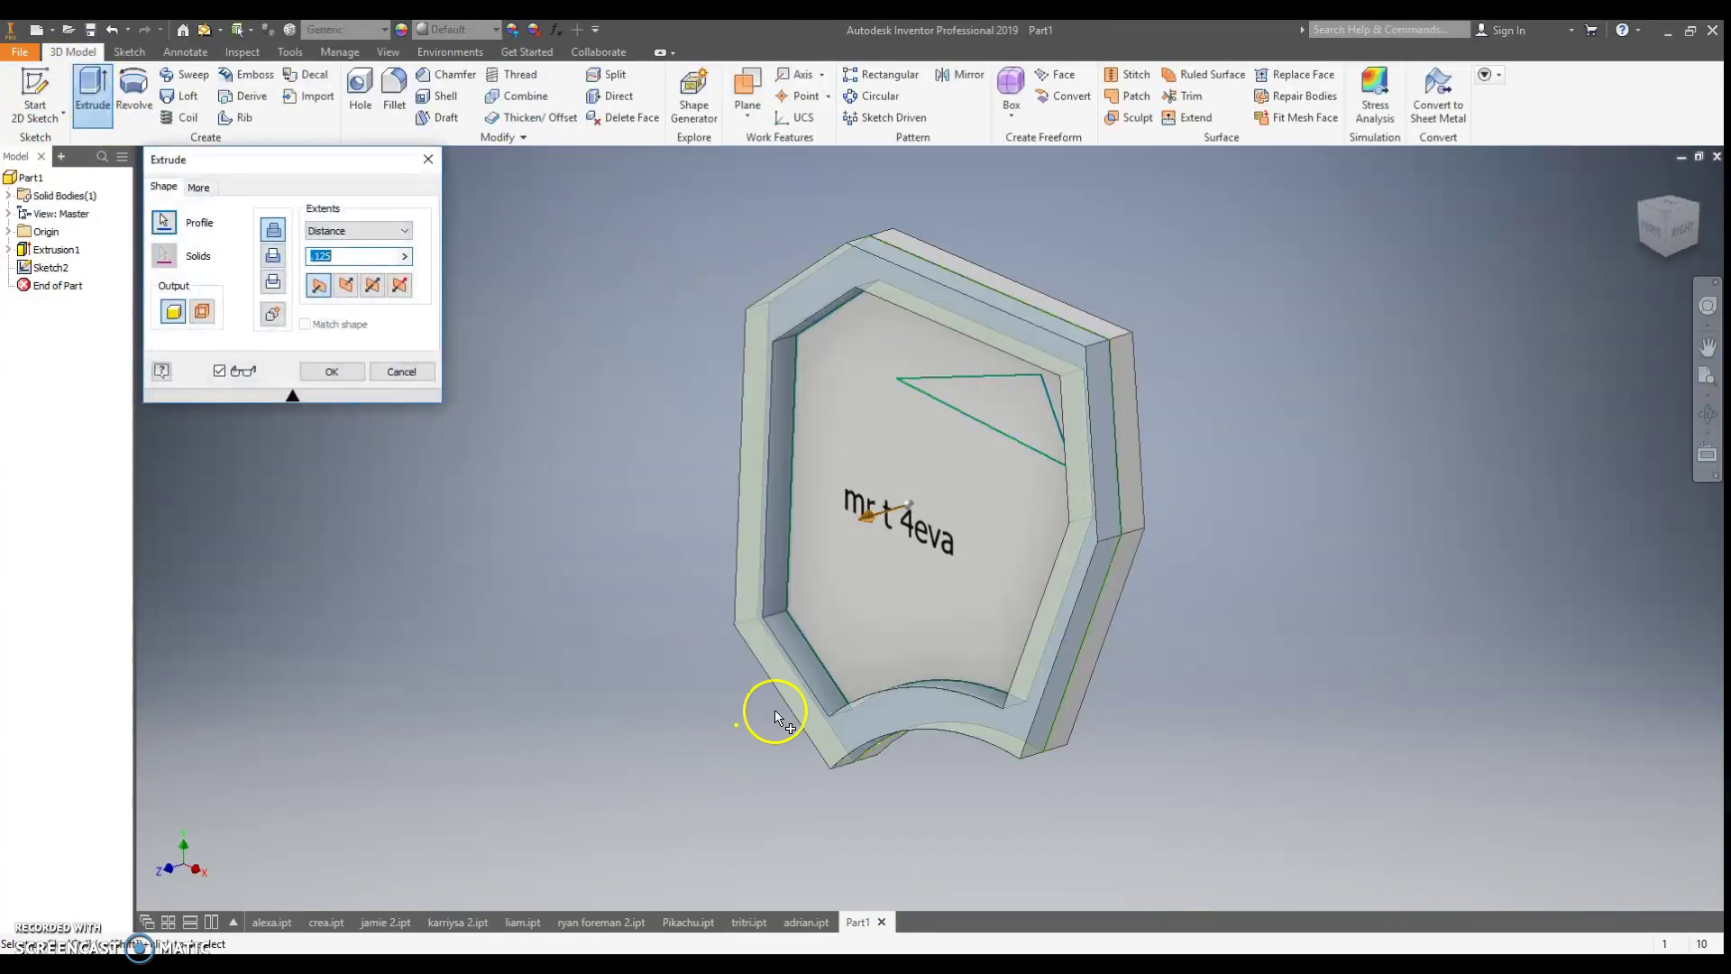
click(324, 257)
click(273, 377)
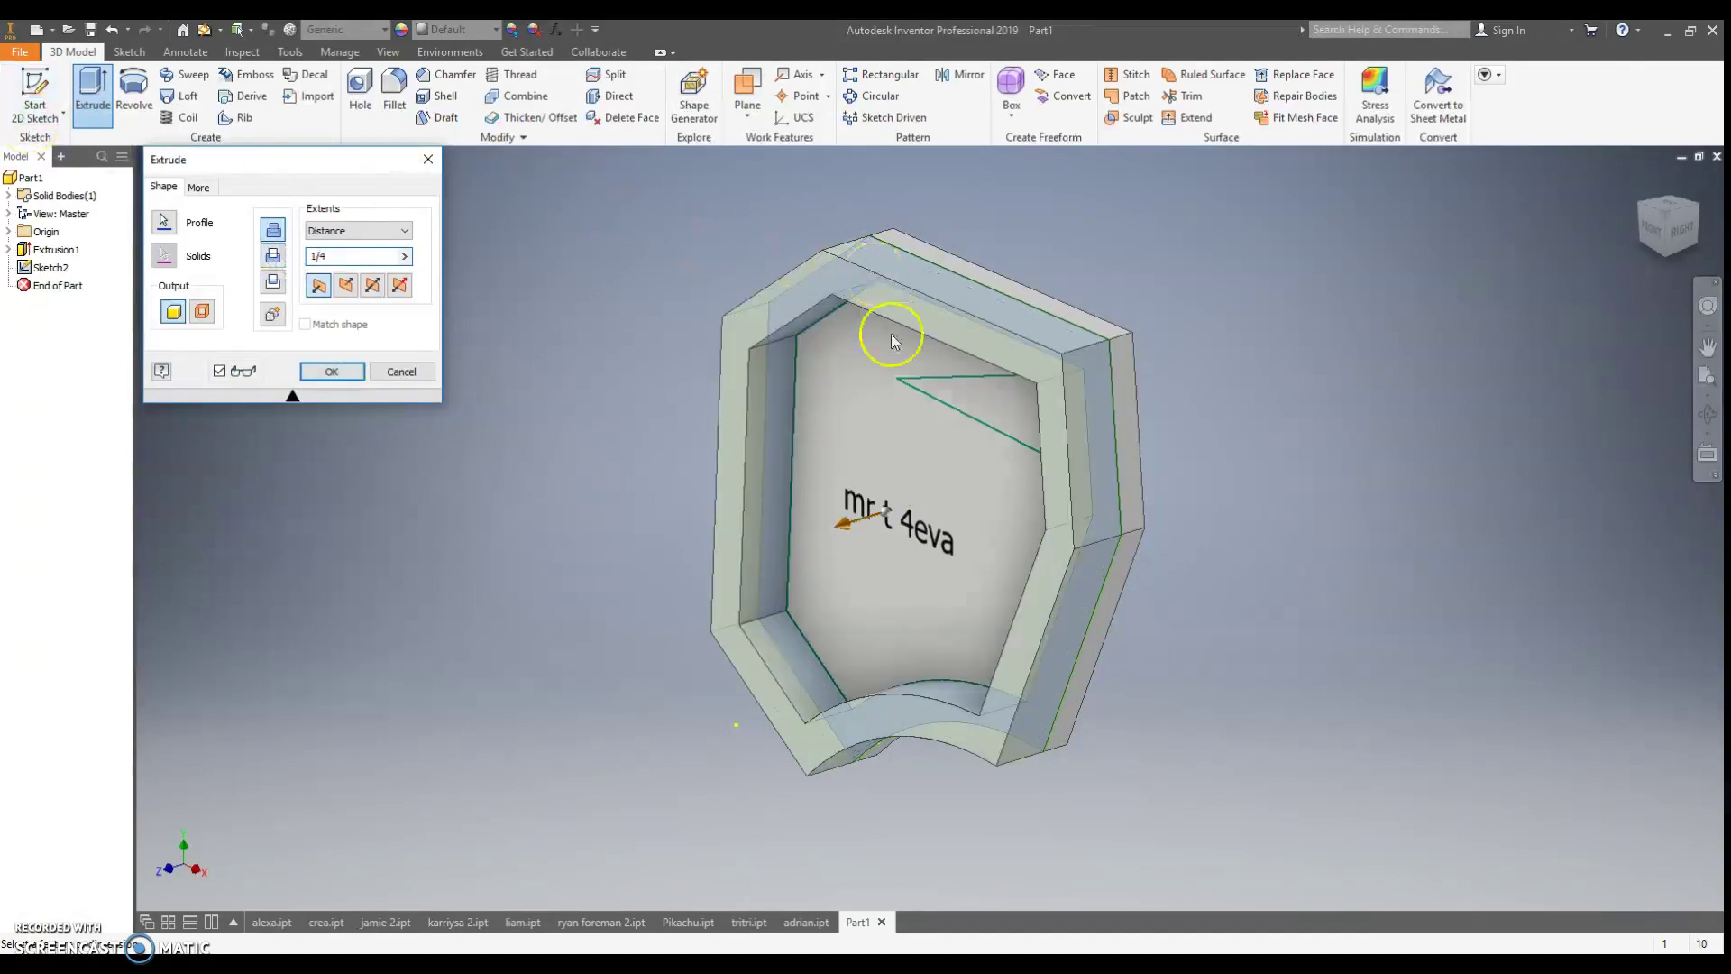
click(333, 369)
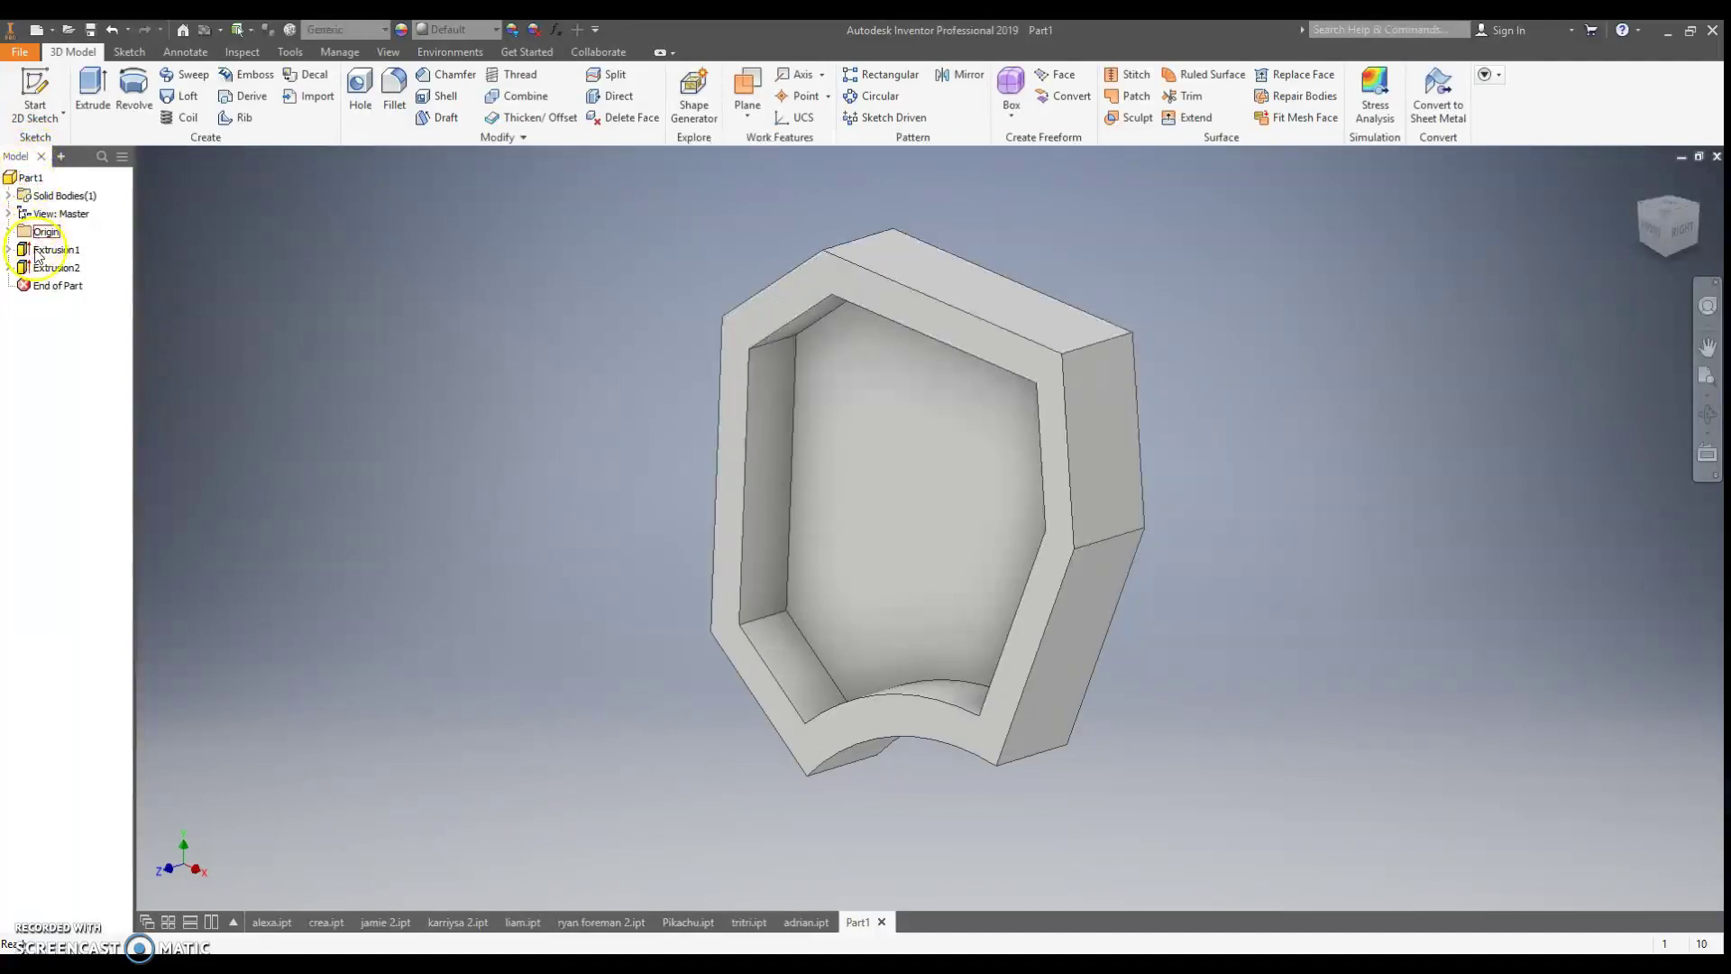
- Share Sketch2 from under Extrusion2 so another feature can use it
click(9, 268)
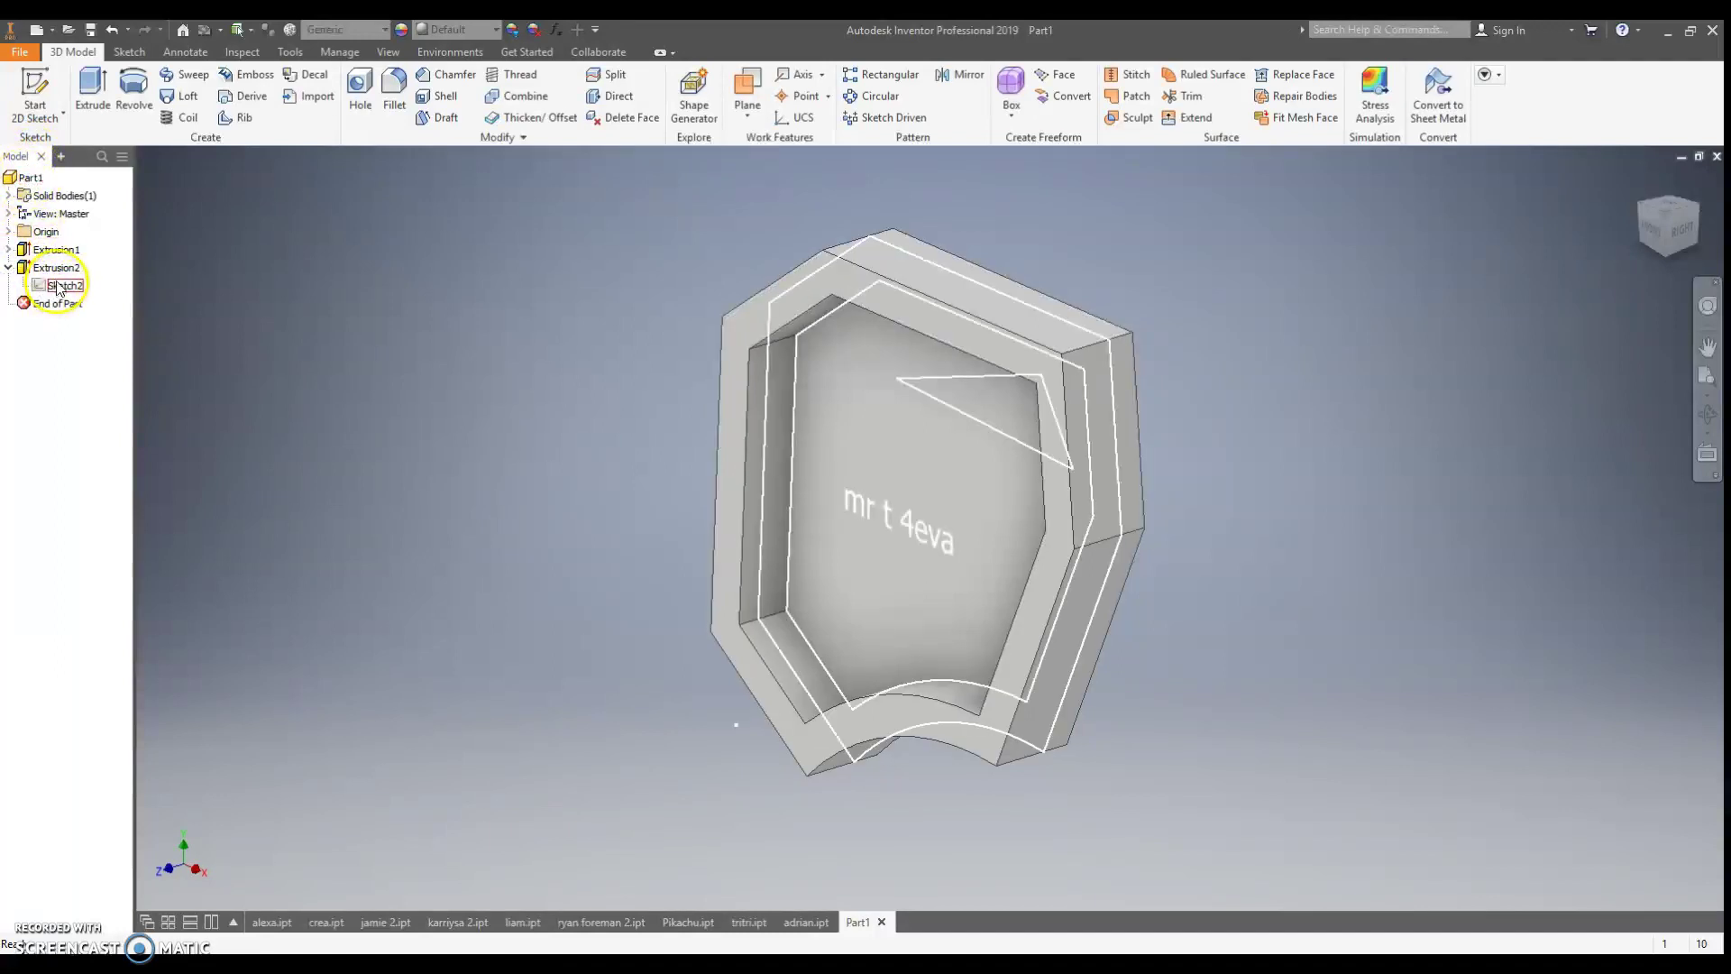
right_click(68, 285)
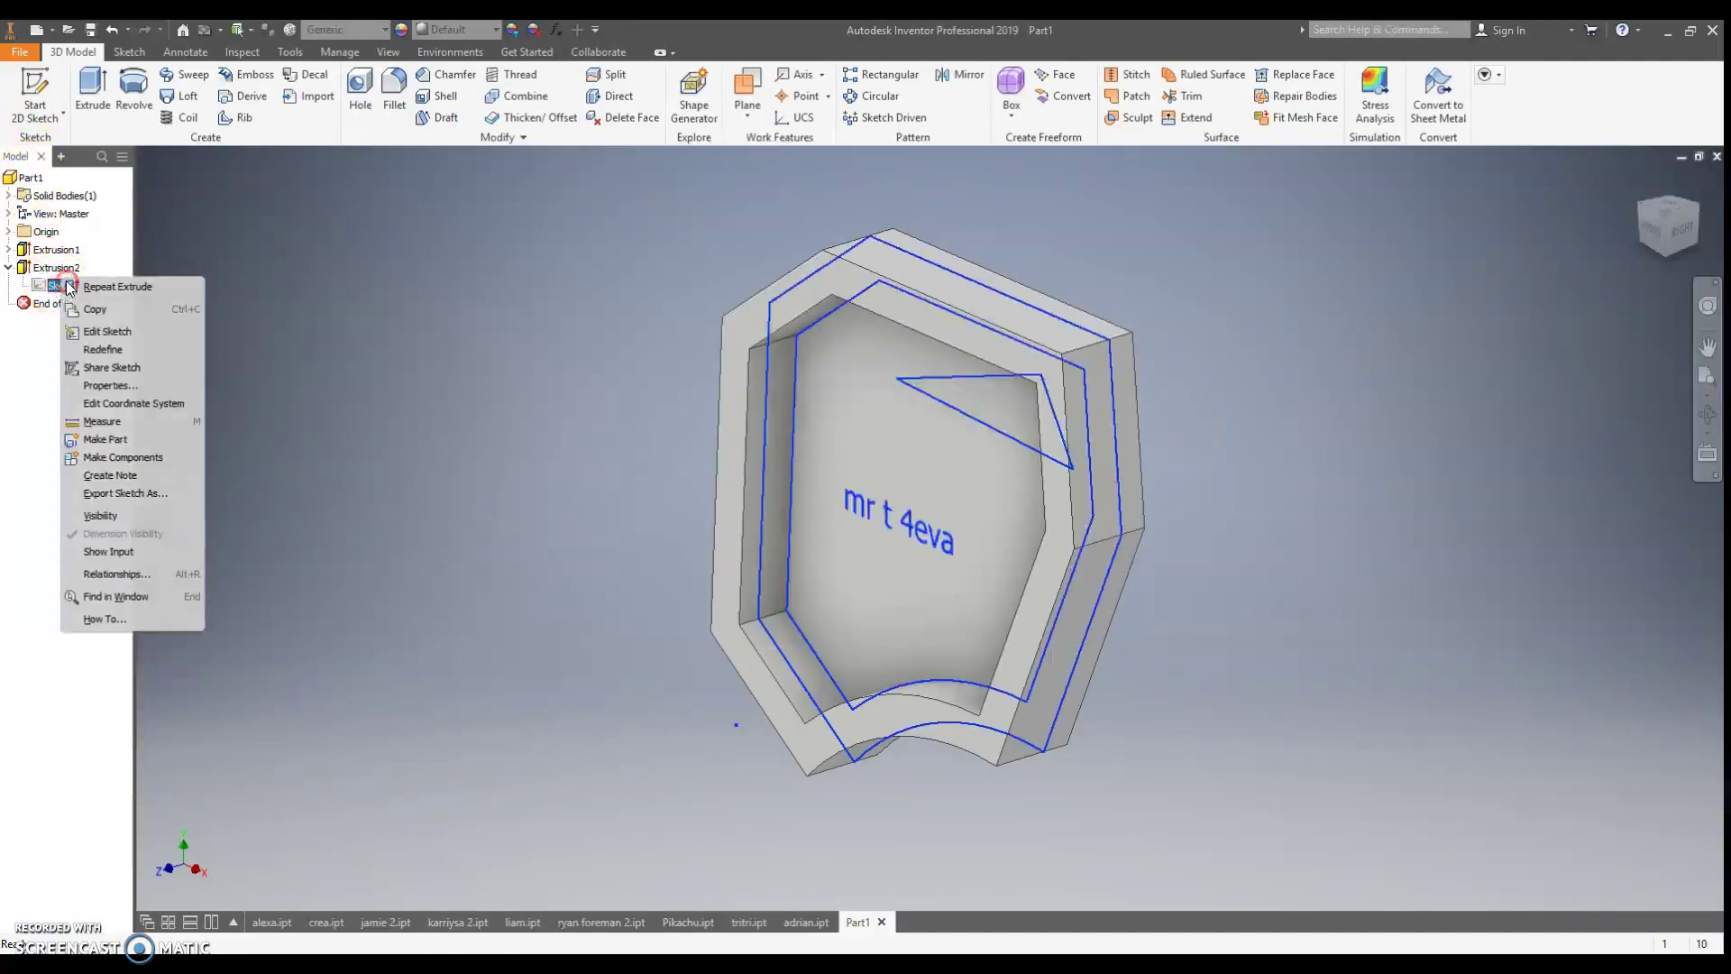
click(147, 523)
click(605, 594)
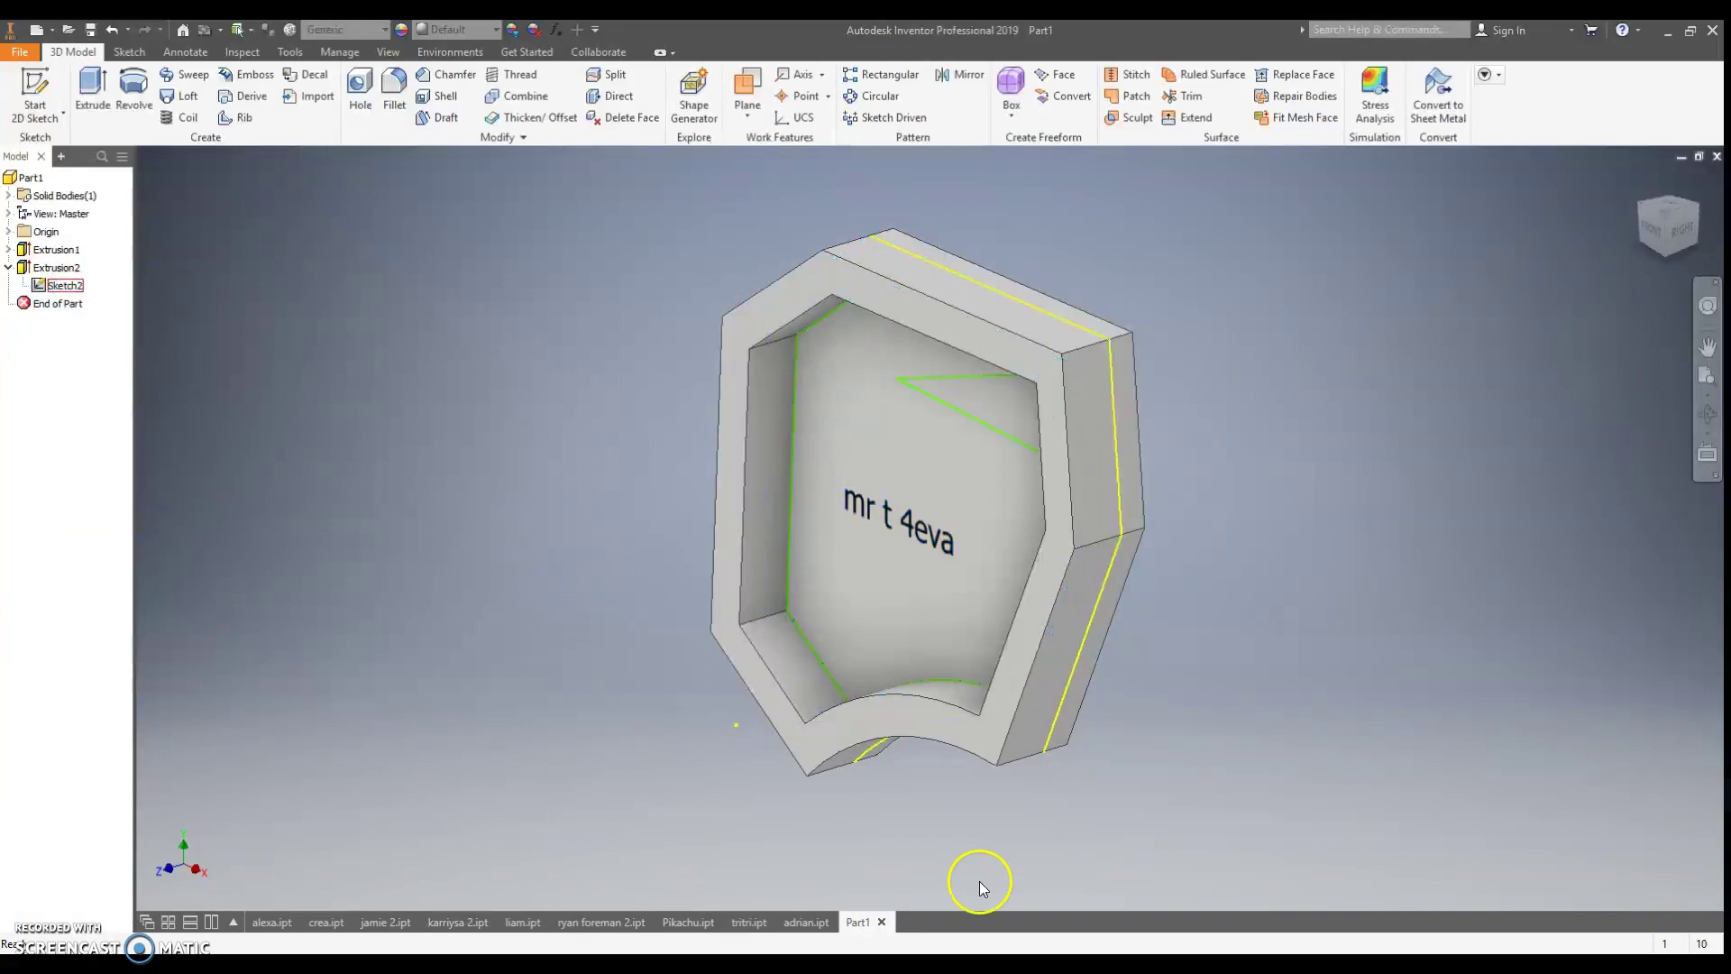
- Extrude the text with the All extent, accepting the error warning
click(99, 85)
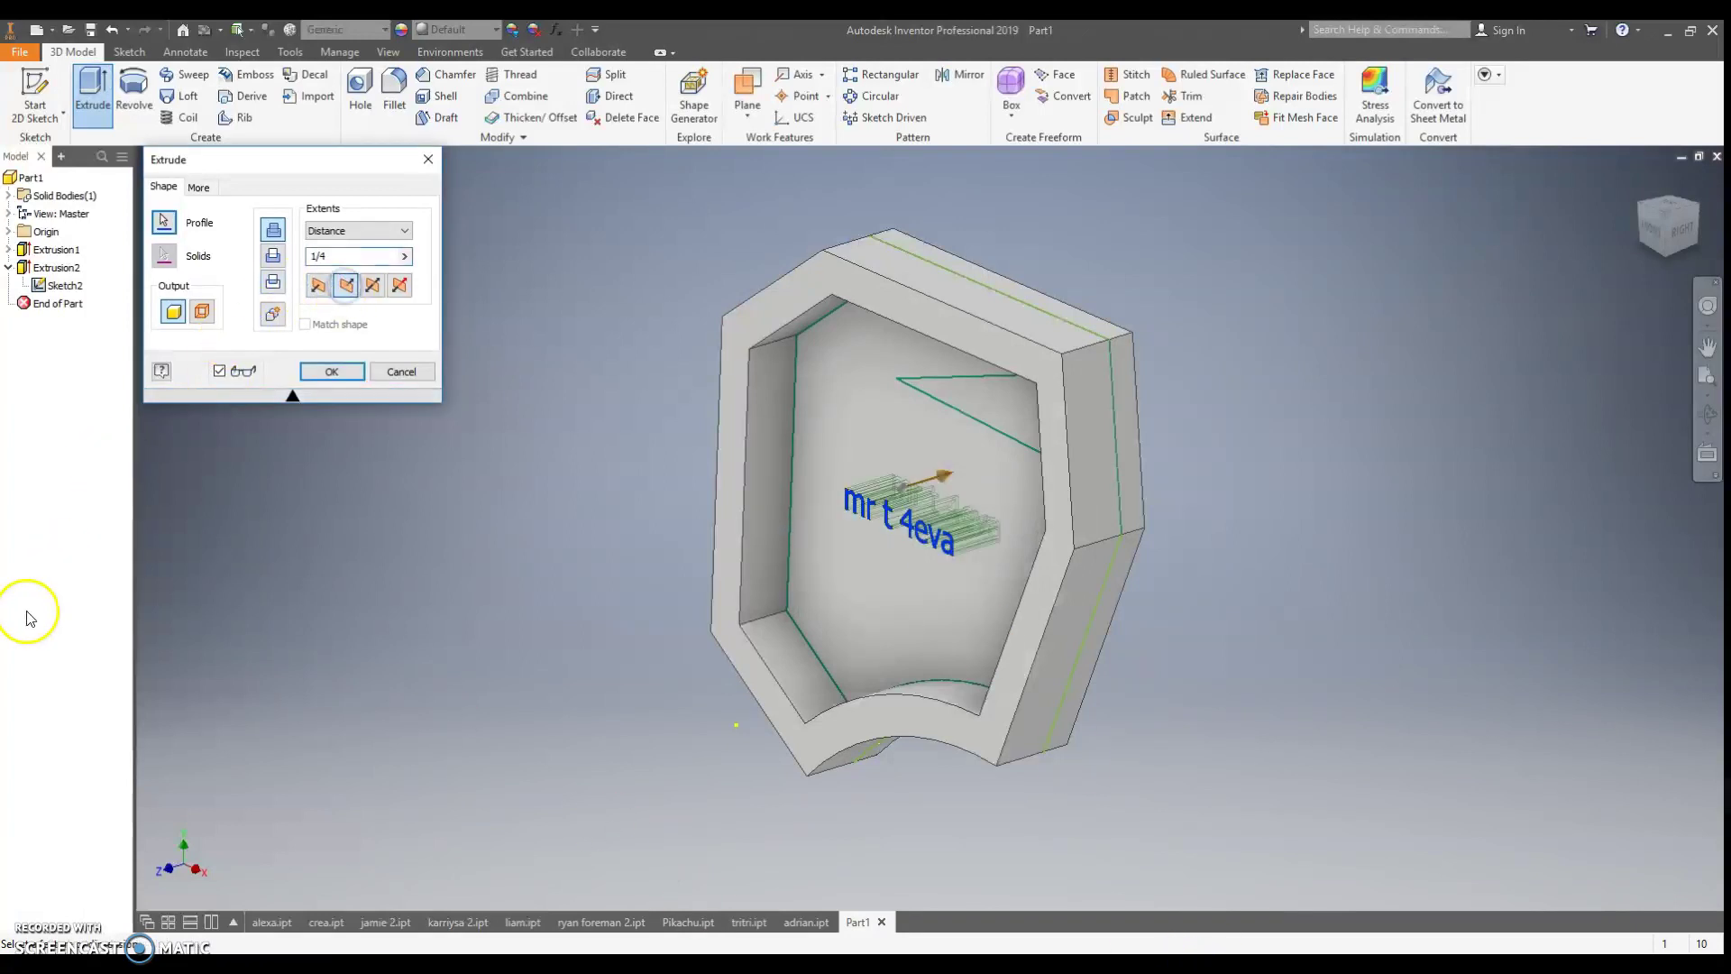
click(346, 231)
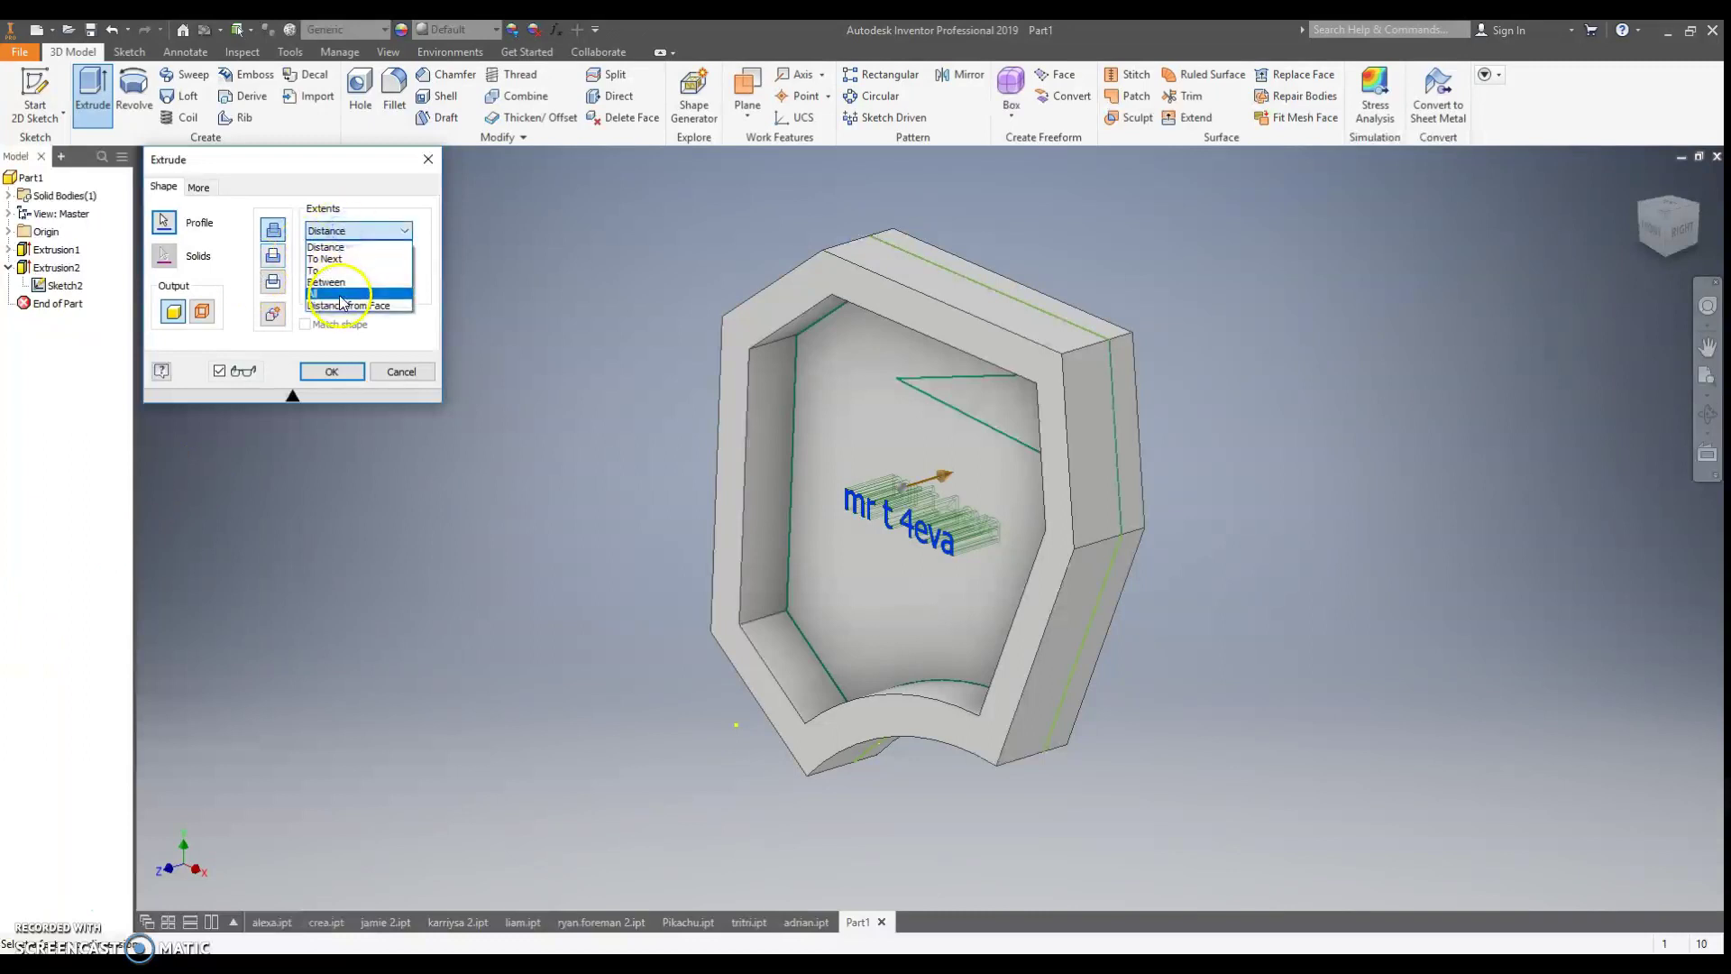
click(342, 294)
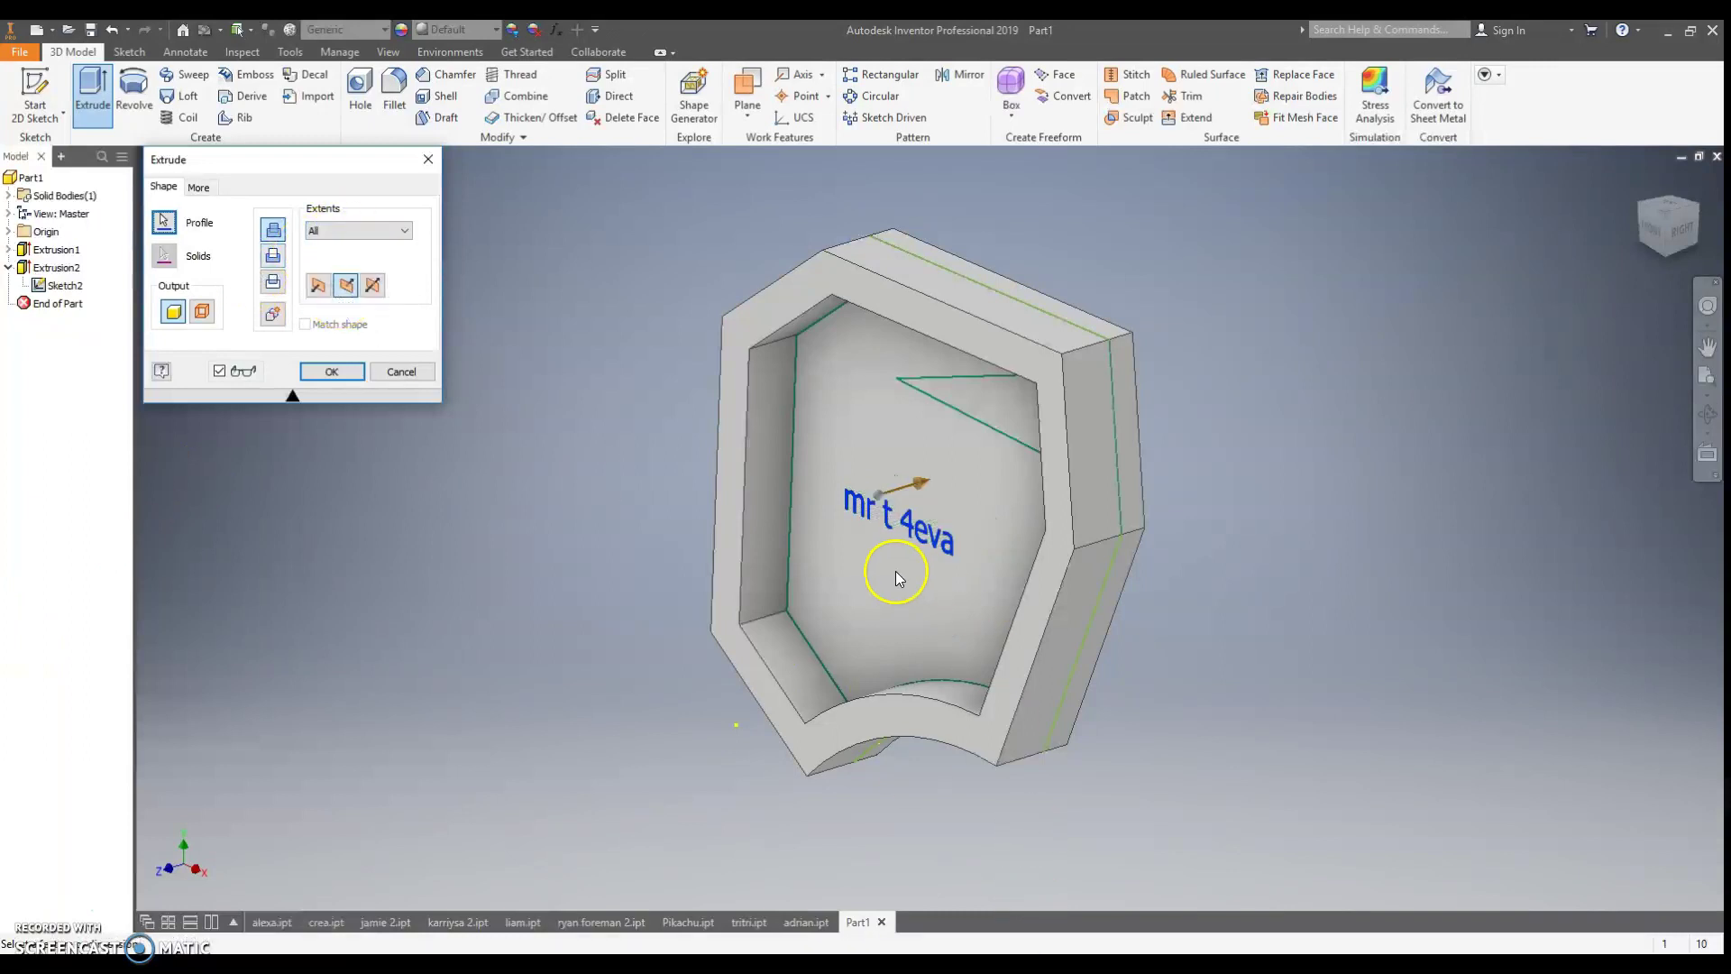
click(332, 371)
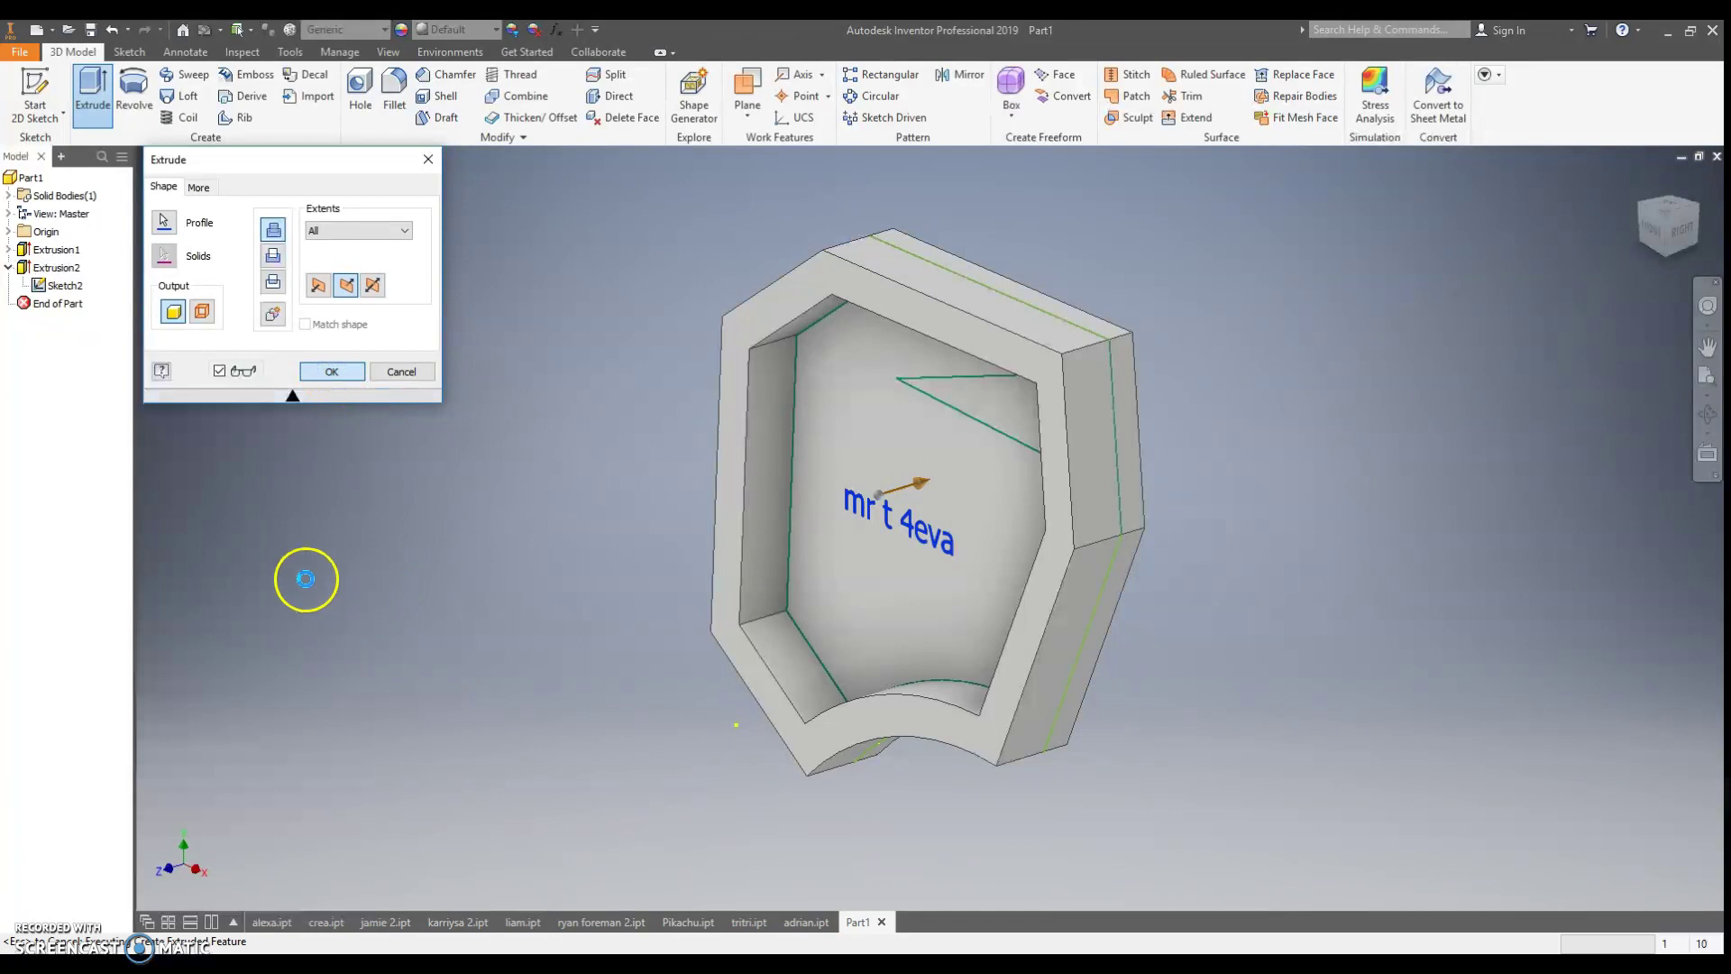
click(272, 187)
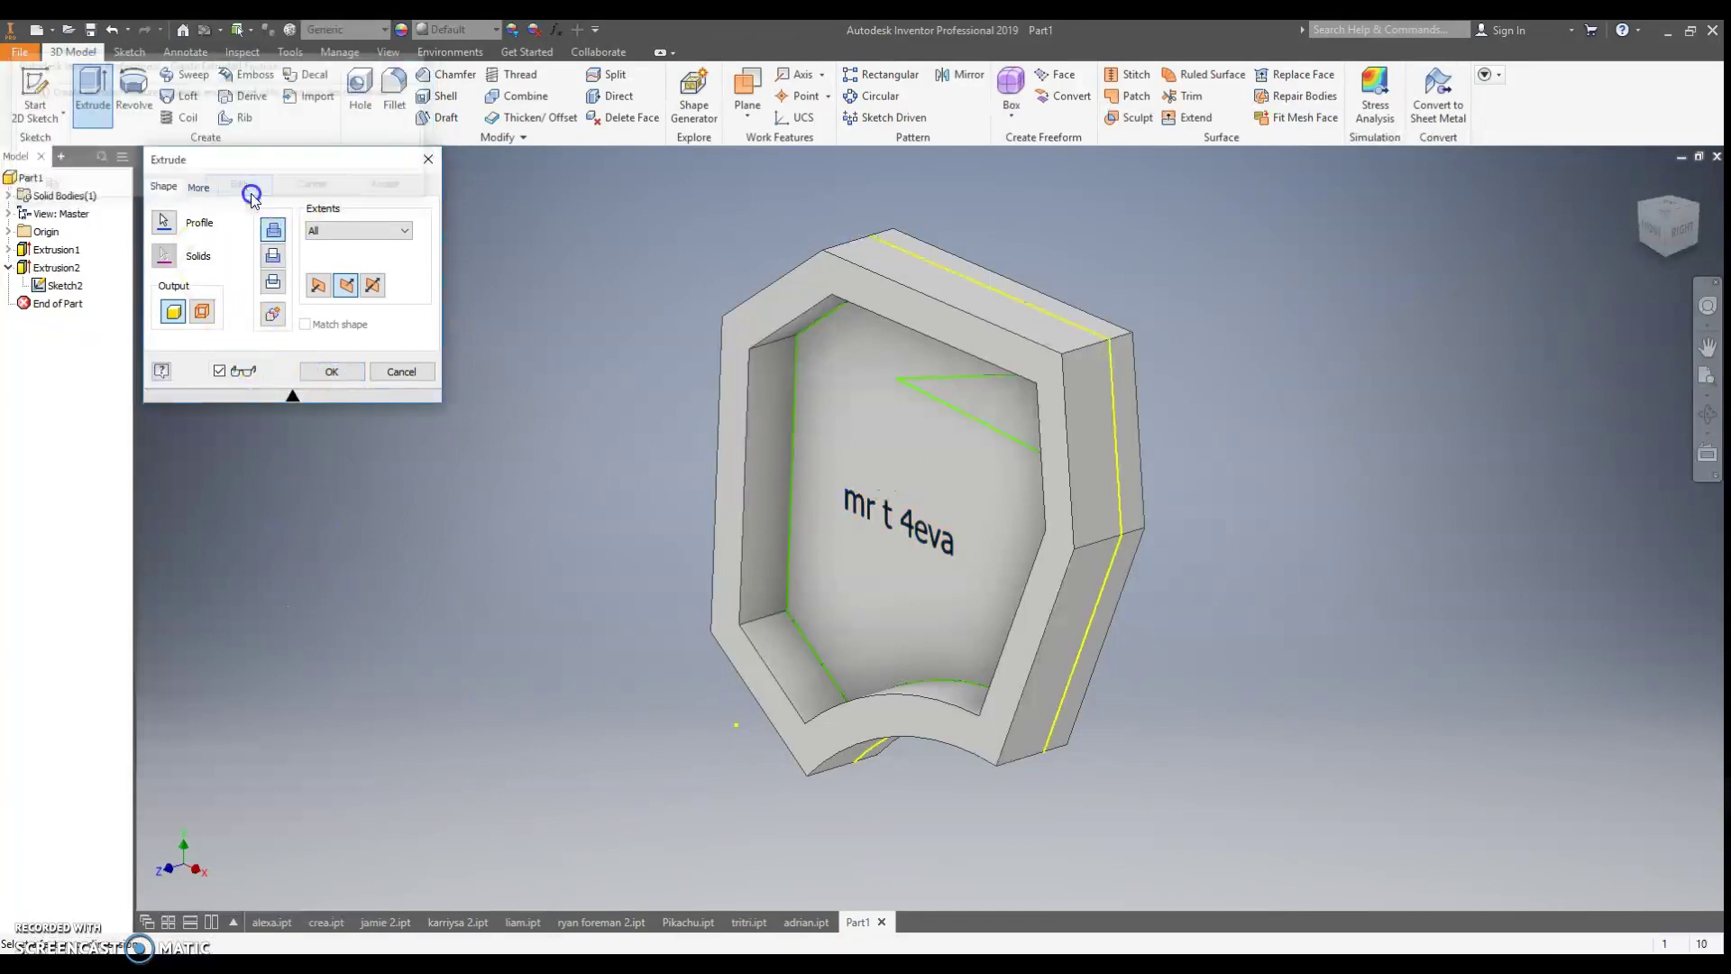
click(358, 368)
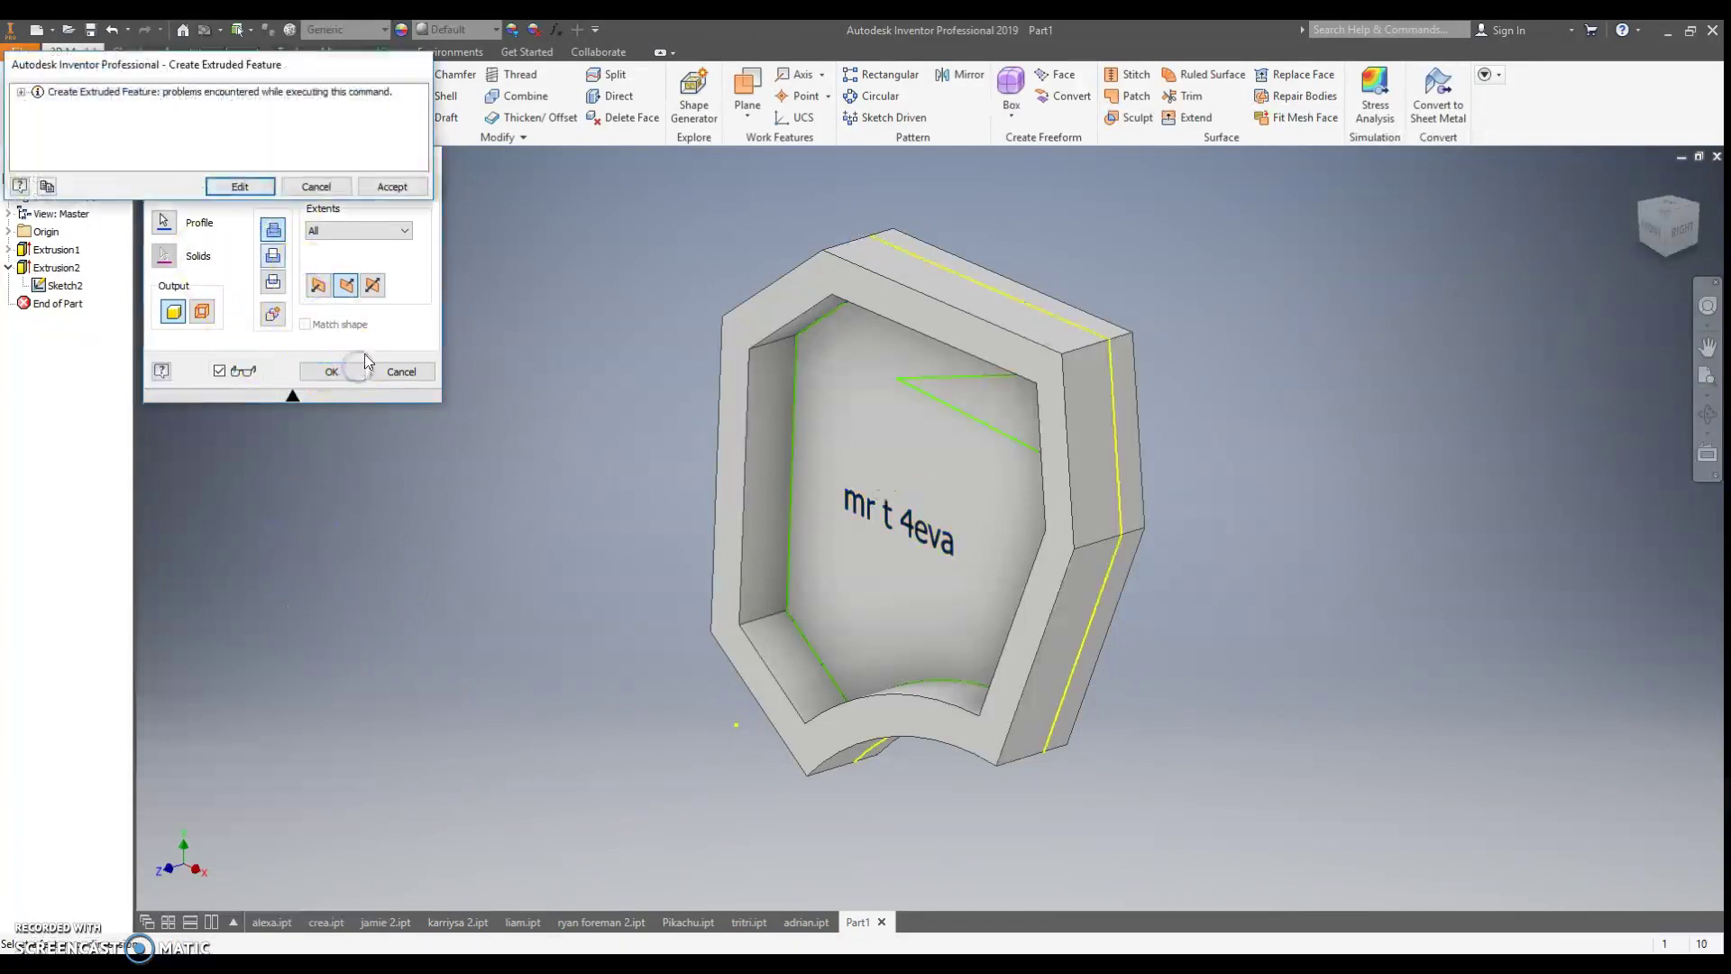
click(385, 186)
right_click(65, 303)
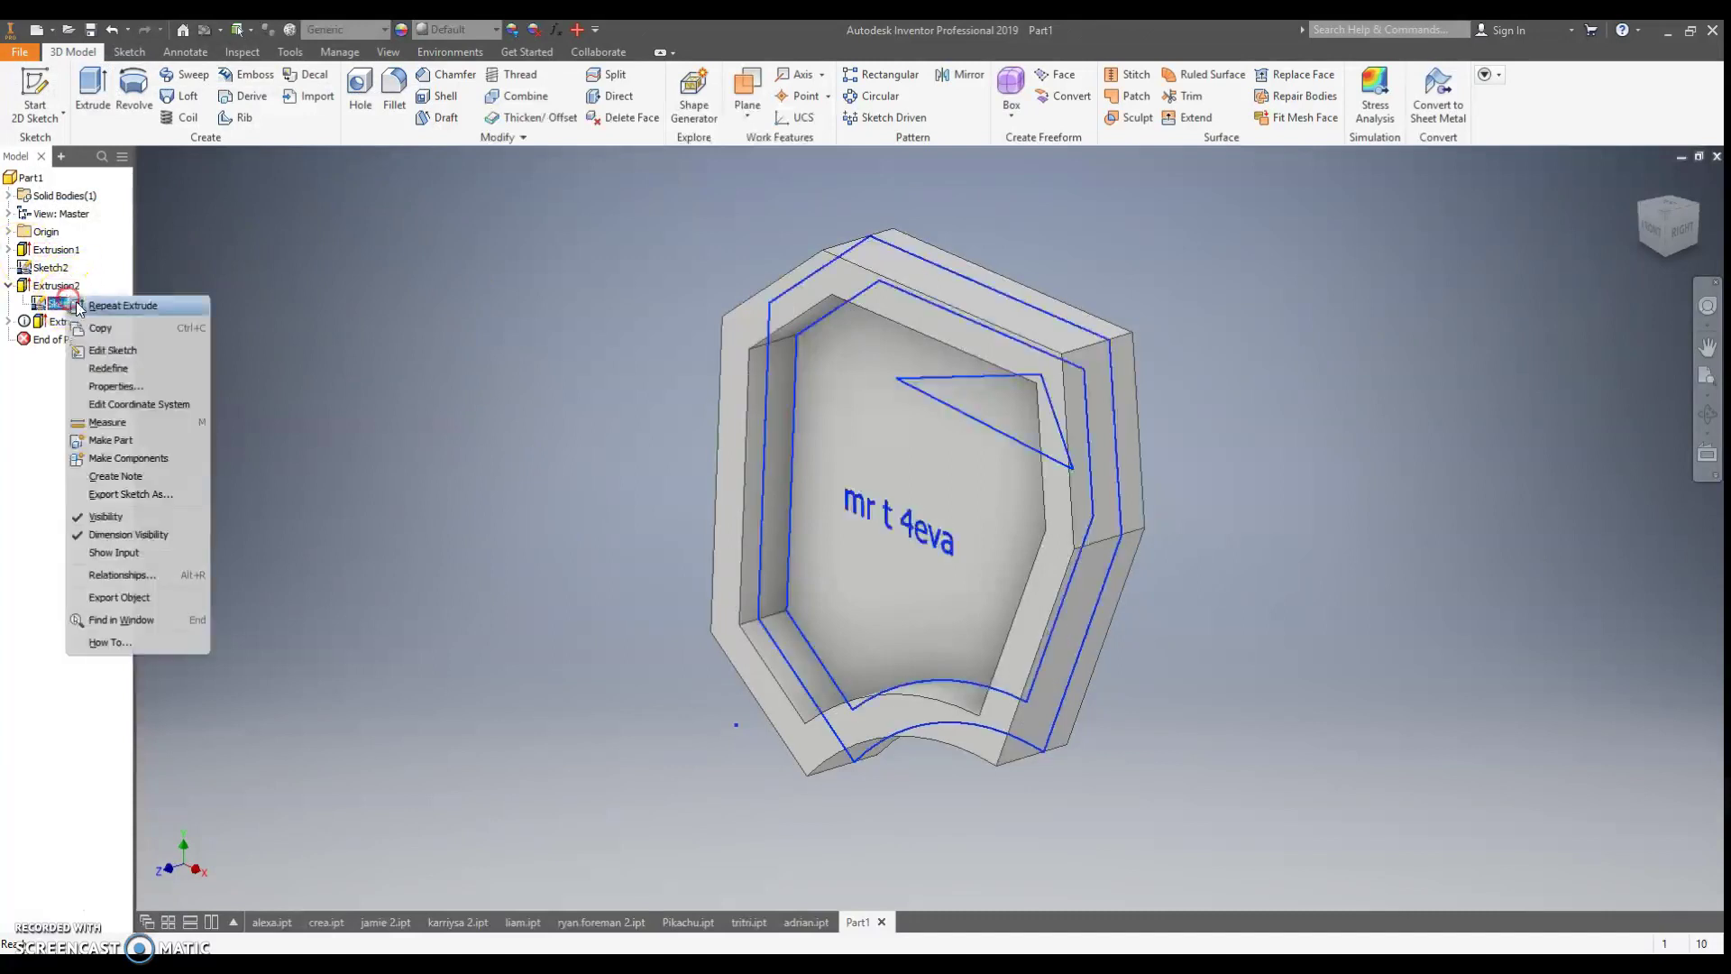
- Cut the 'mr t 4eva' text 1/8 in deep into the tray floor
click(113, 519)
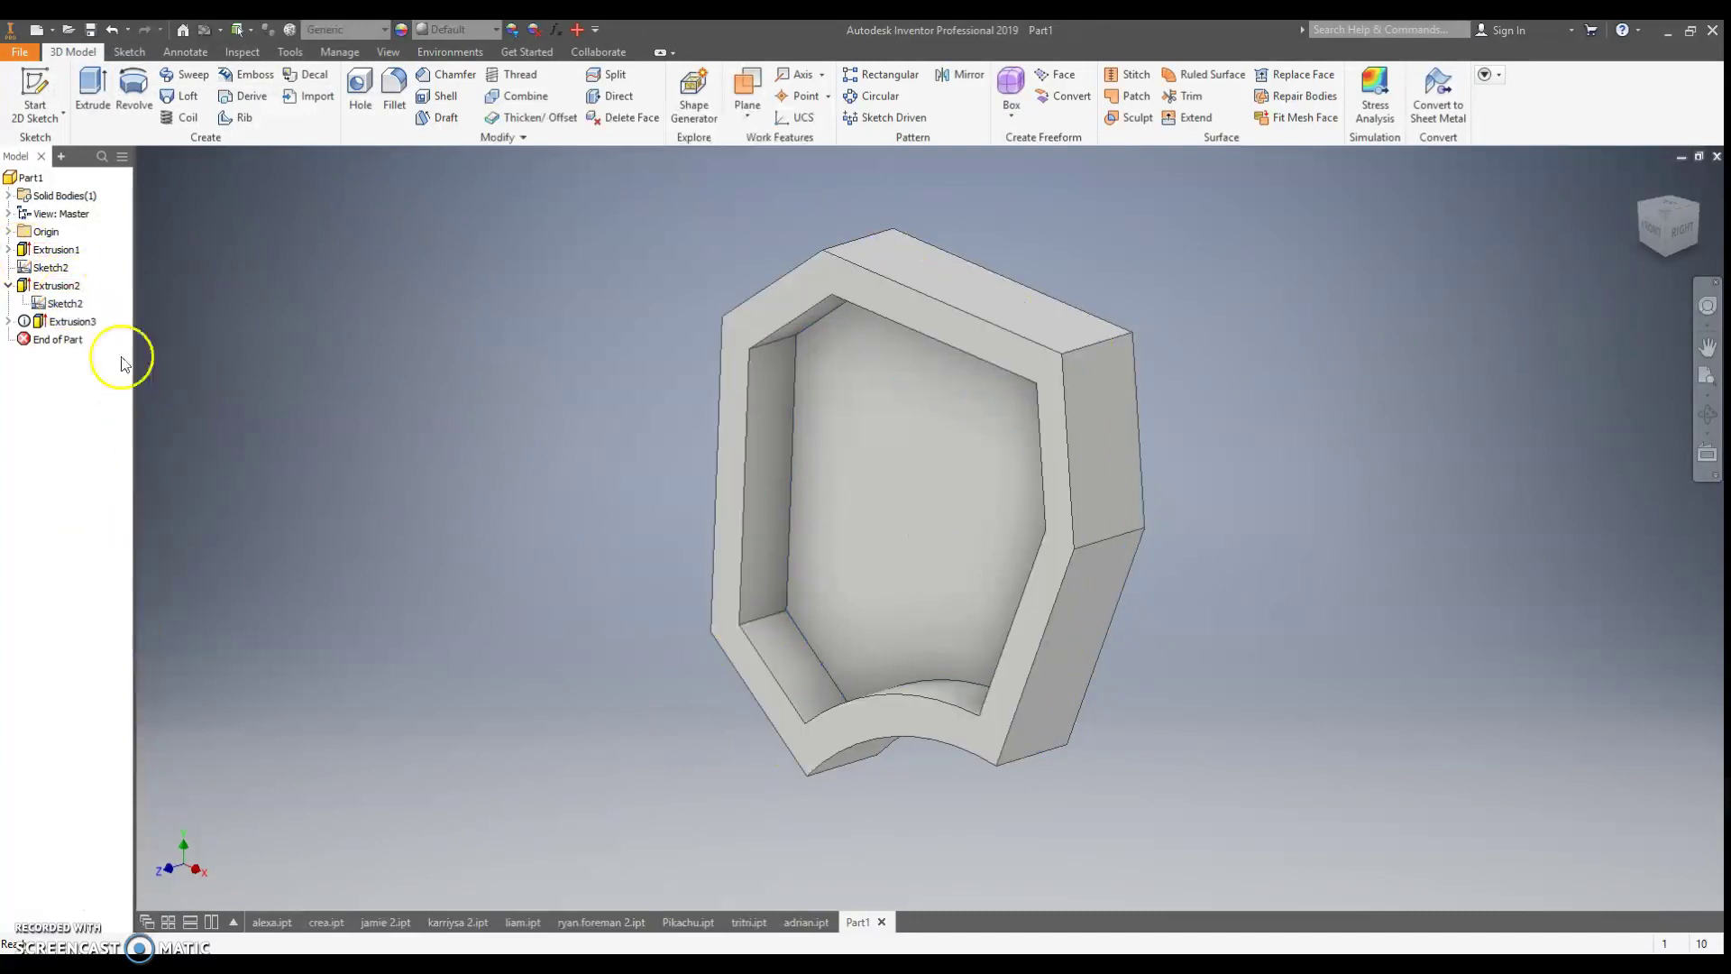
click(110, 30)
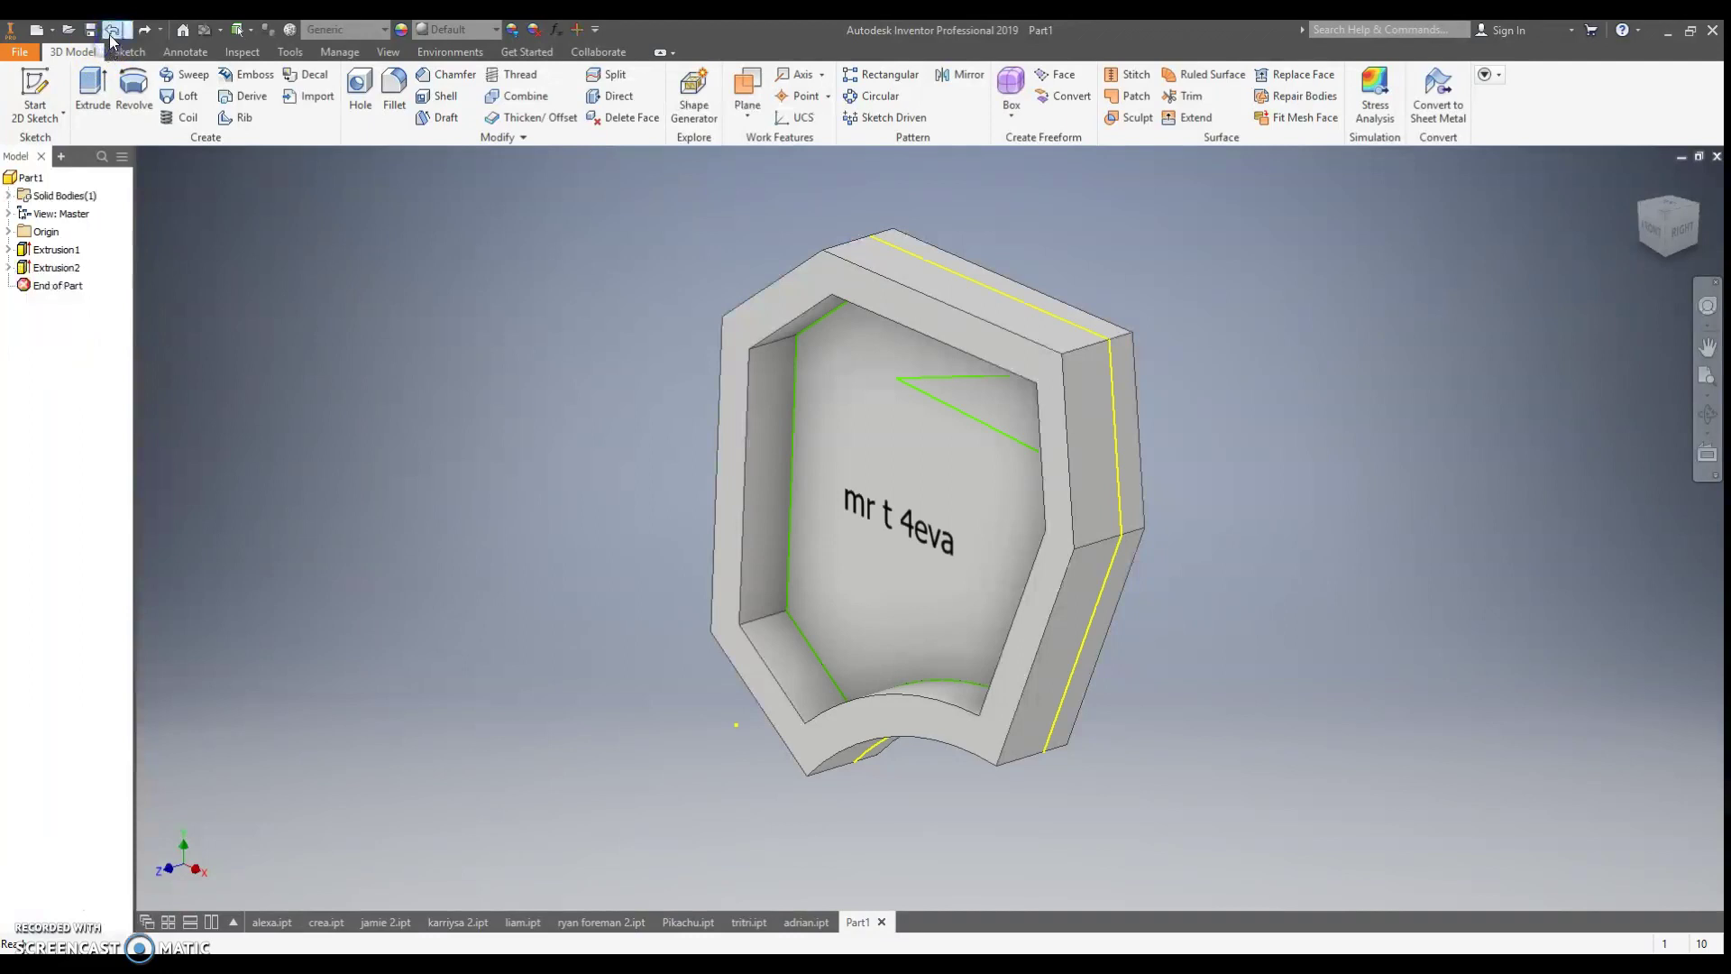
click(8, 268)
click(65, 285)
click(92, 90)
click(883, 523)
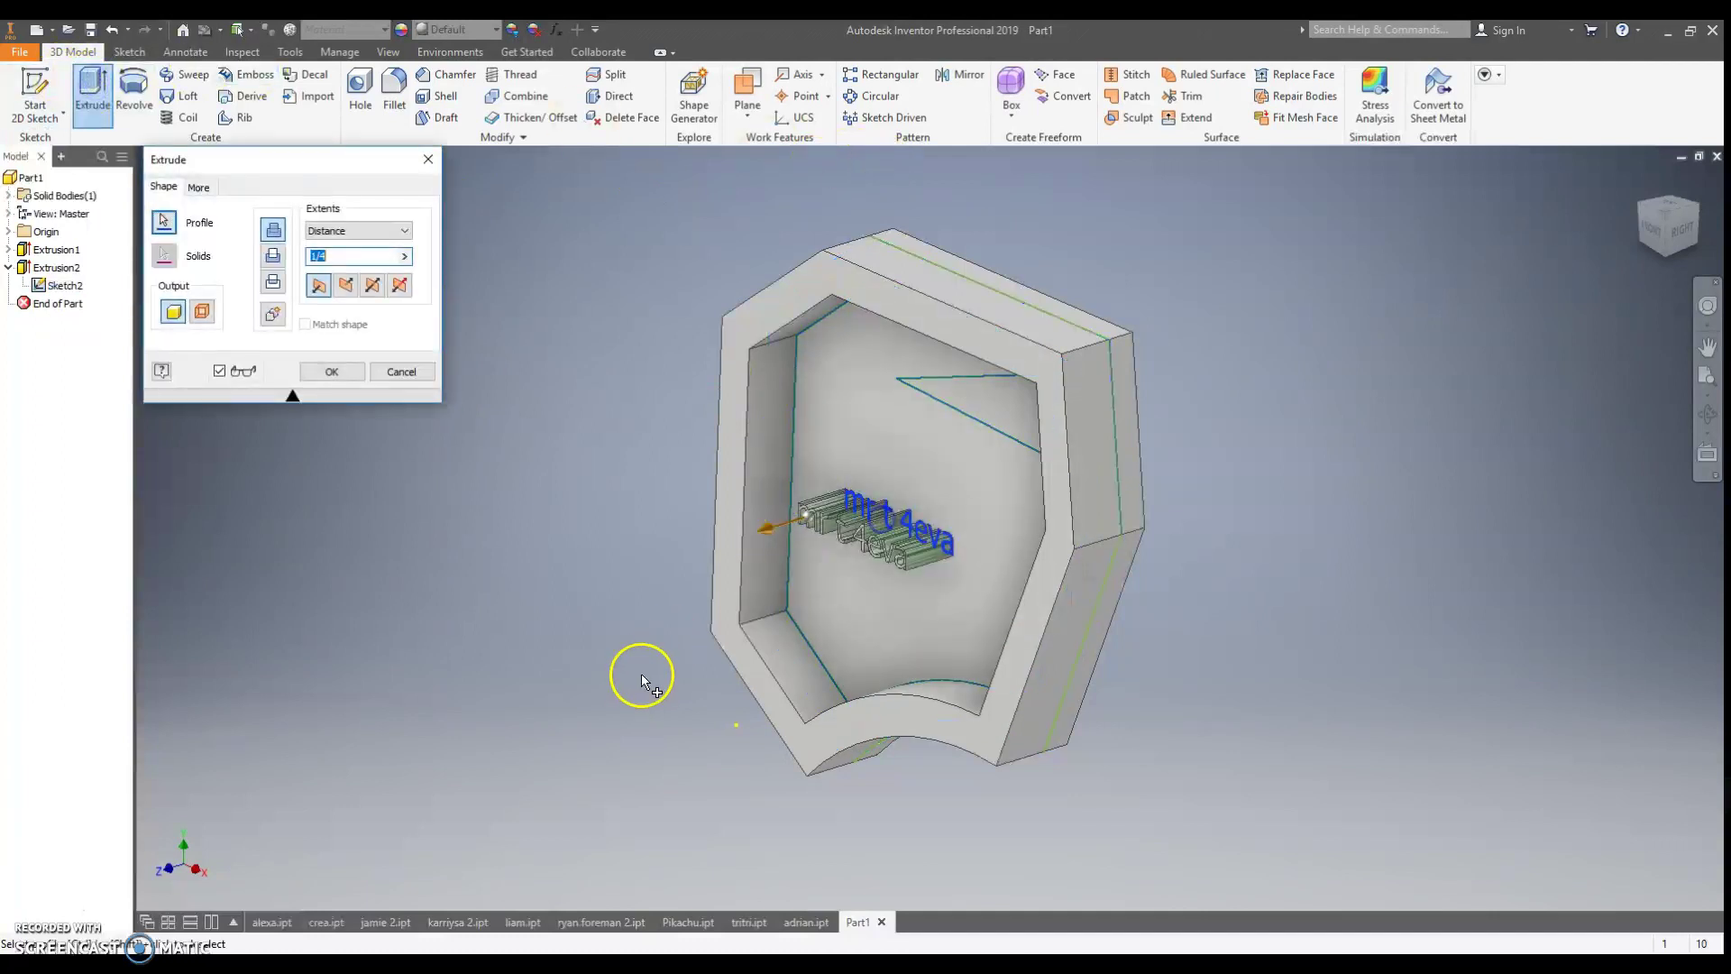
click(275, 258)
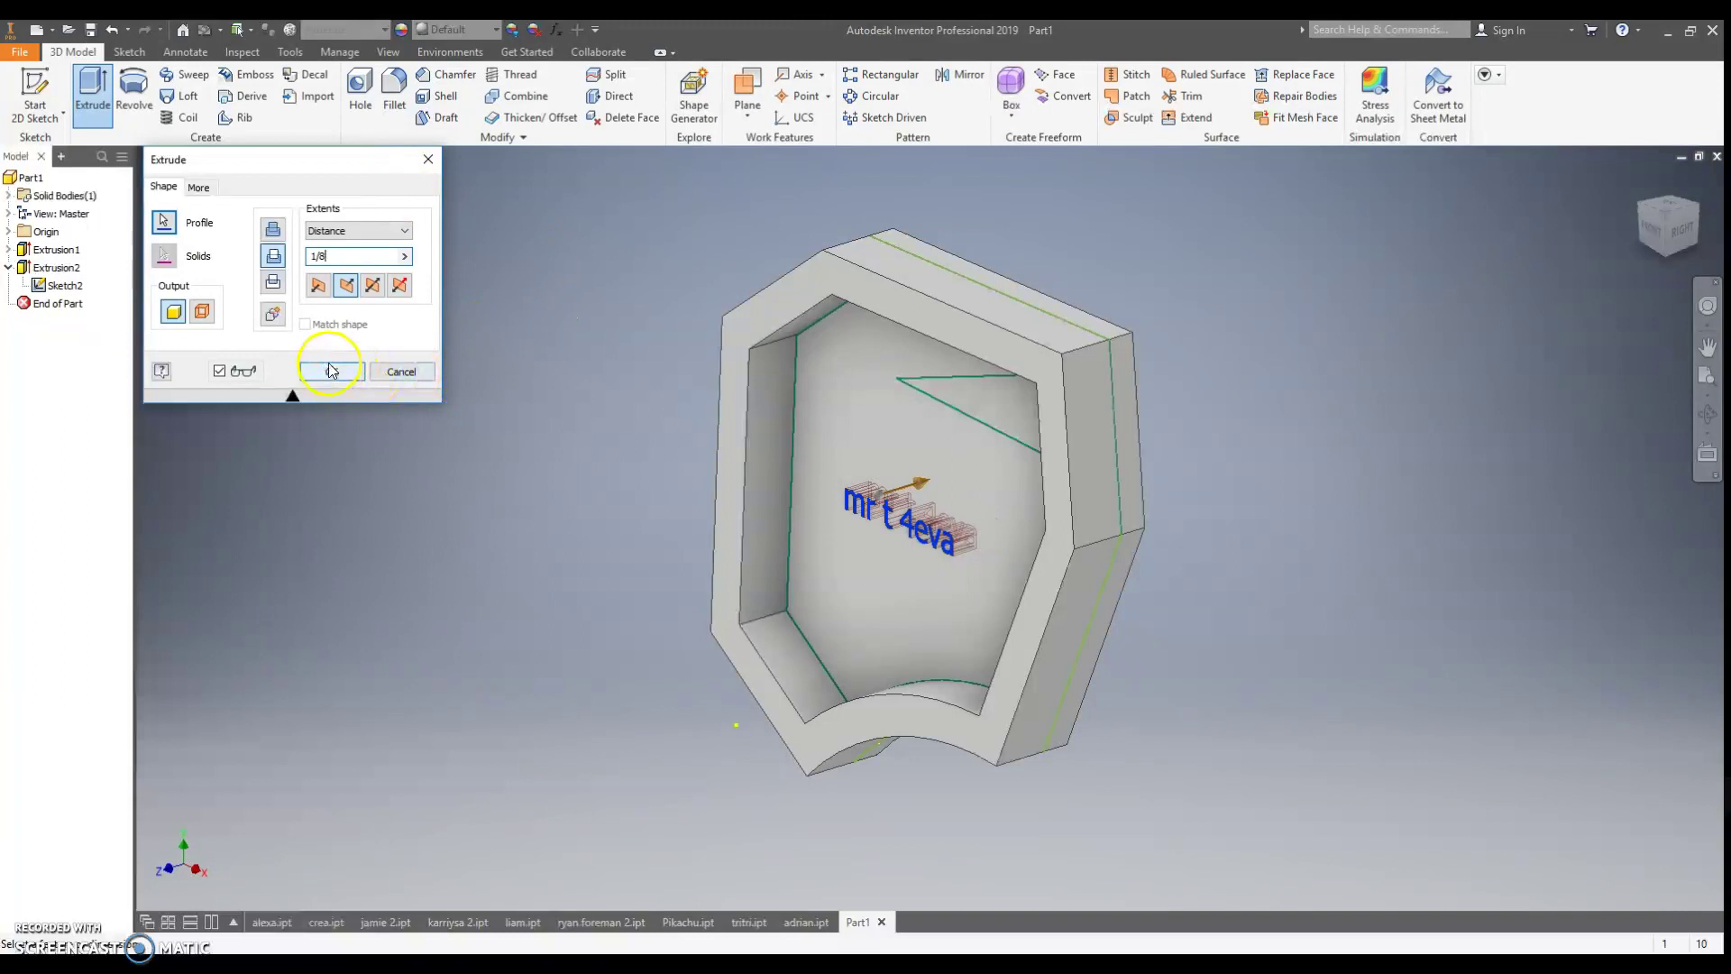
click(327, 370)
- Hide Sketch2's lines and center the engraved text in view
right_click(52, 307)
click(106, 530)
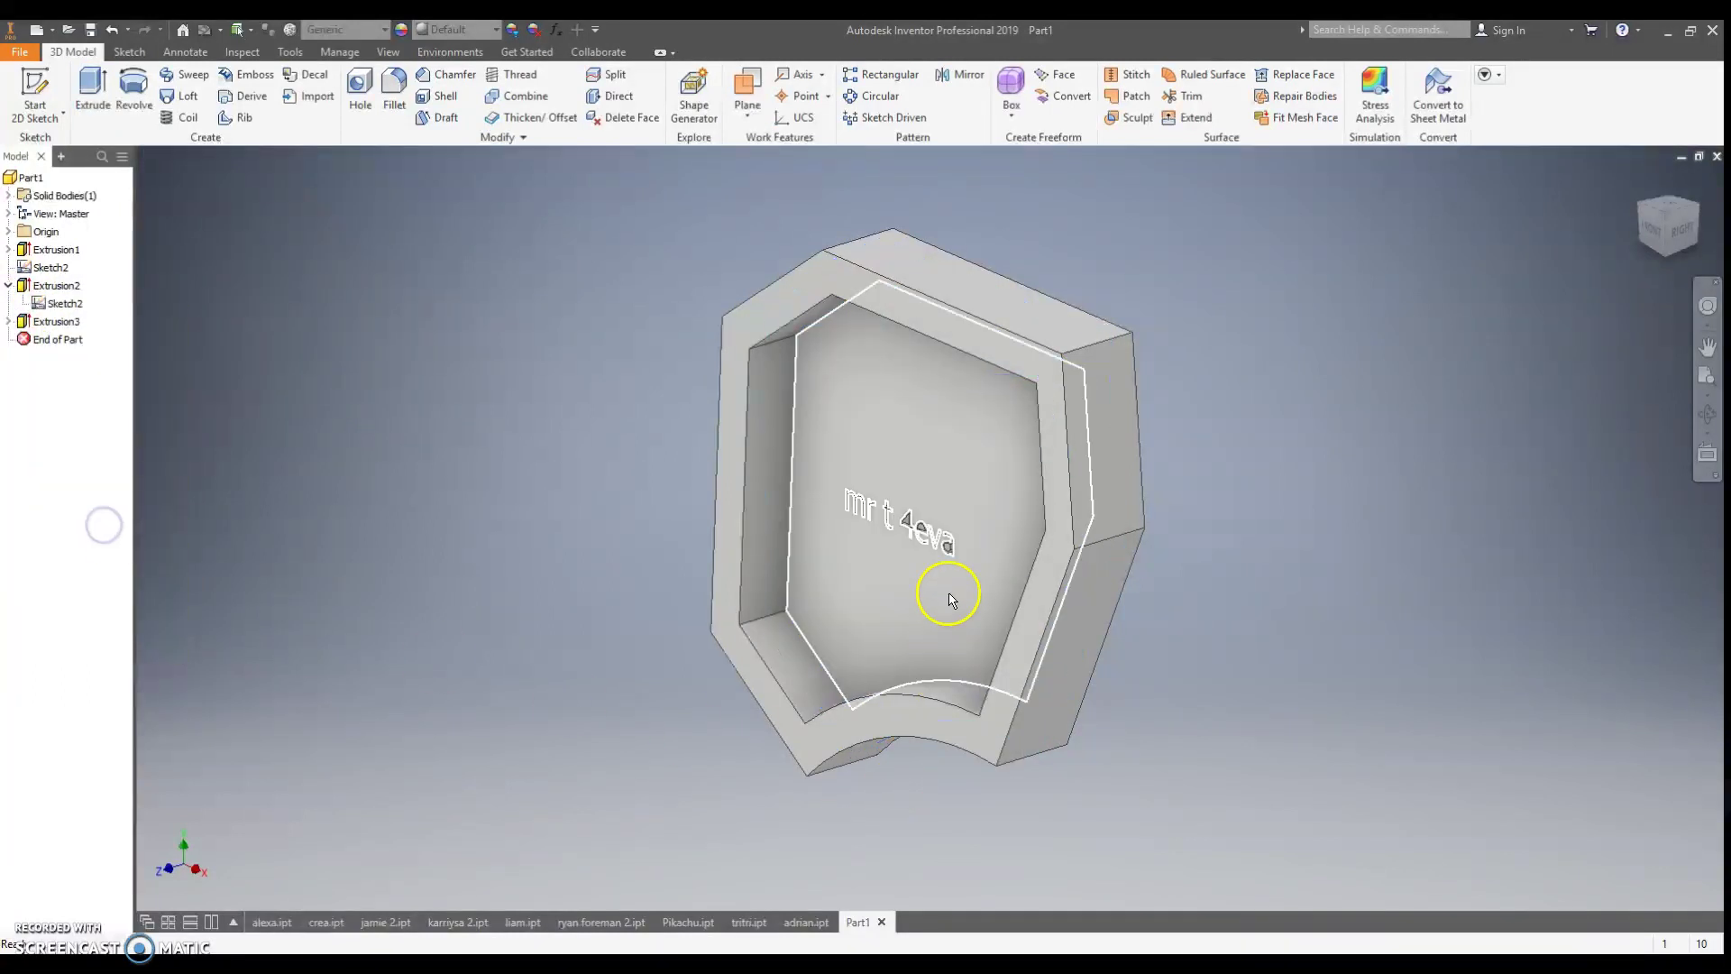
scroll(965, 541, up, 3)
scroll(912, 536, down, 5)
middle_drag(1187, 451, 661, 451)
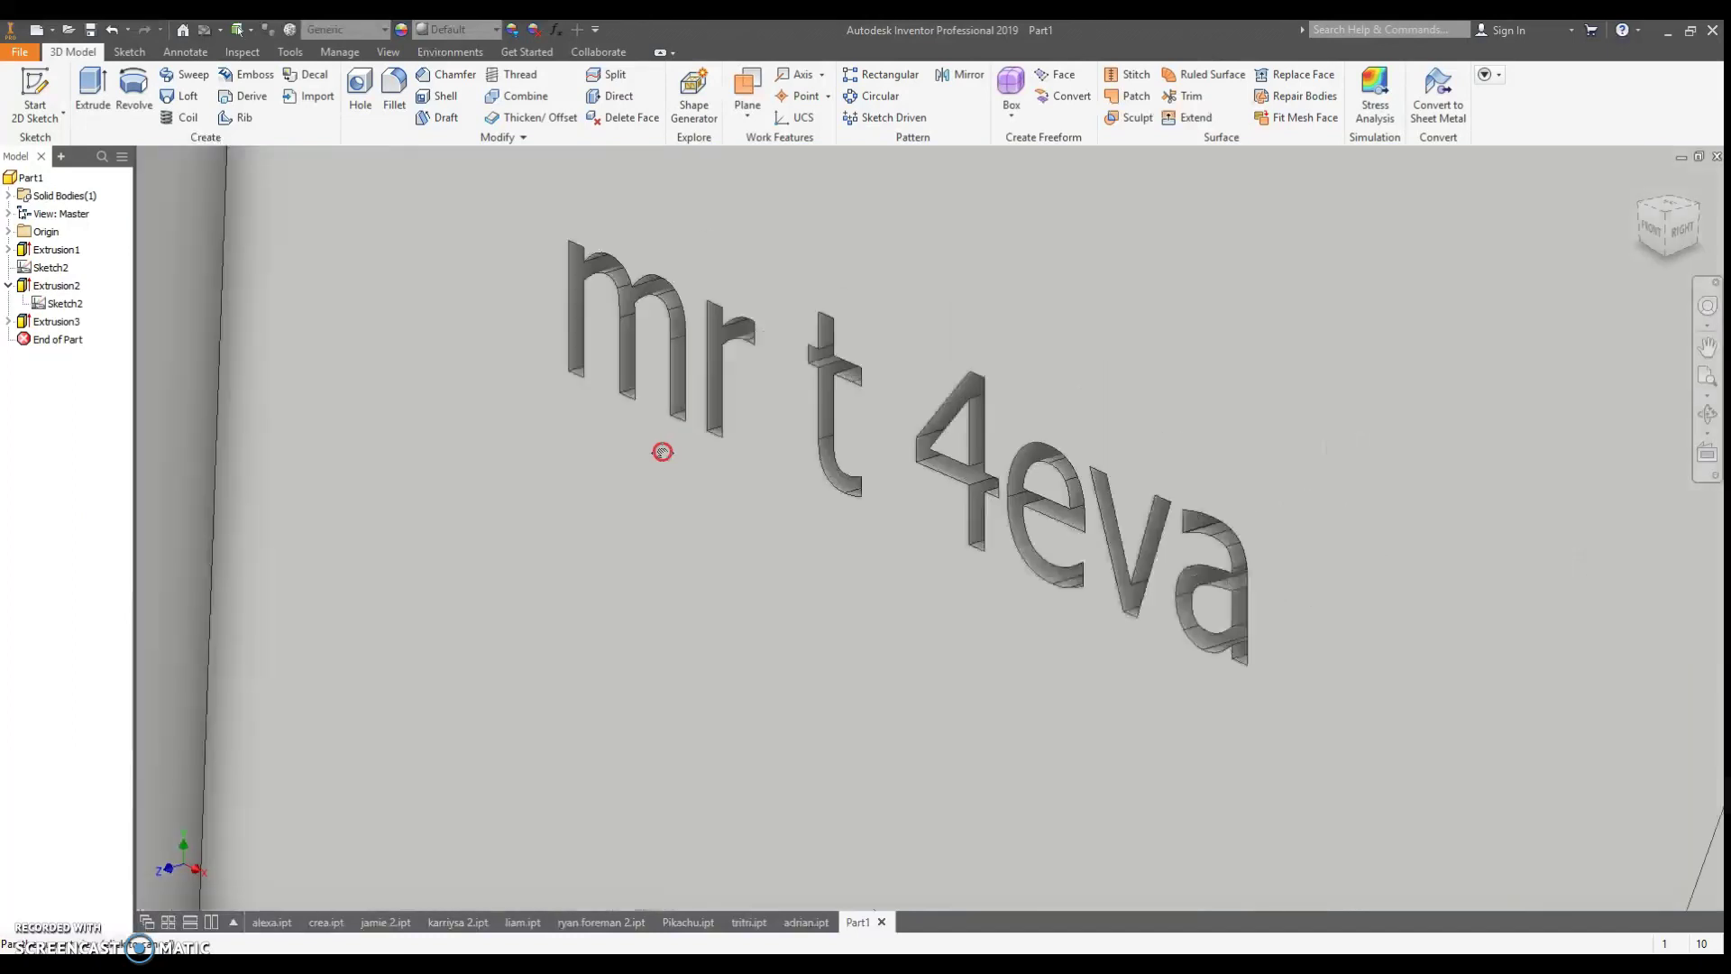
scroll(987, 478, up, 4)
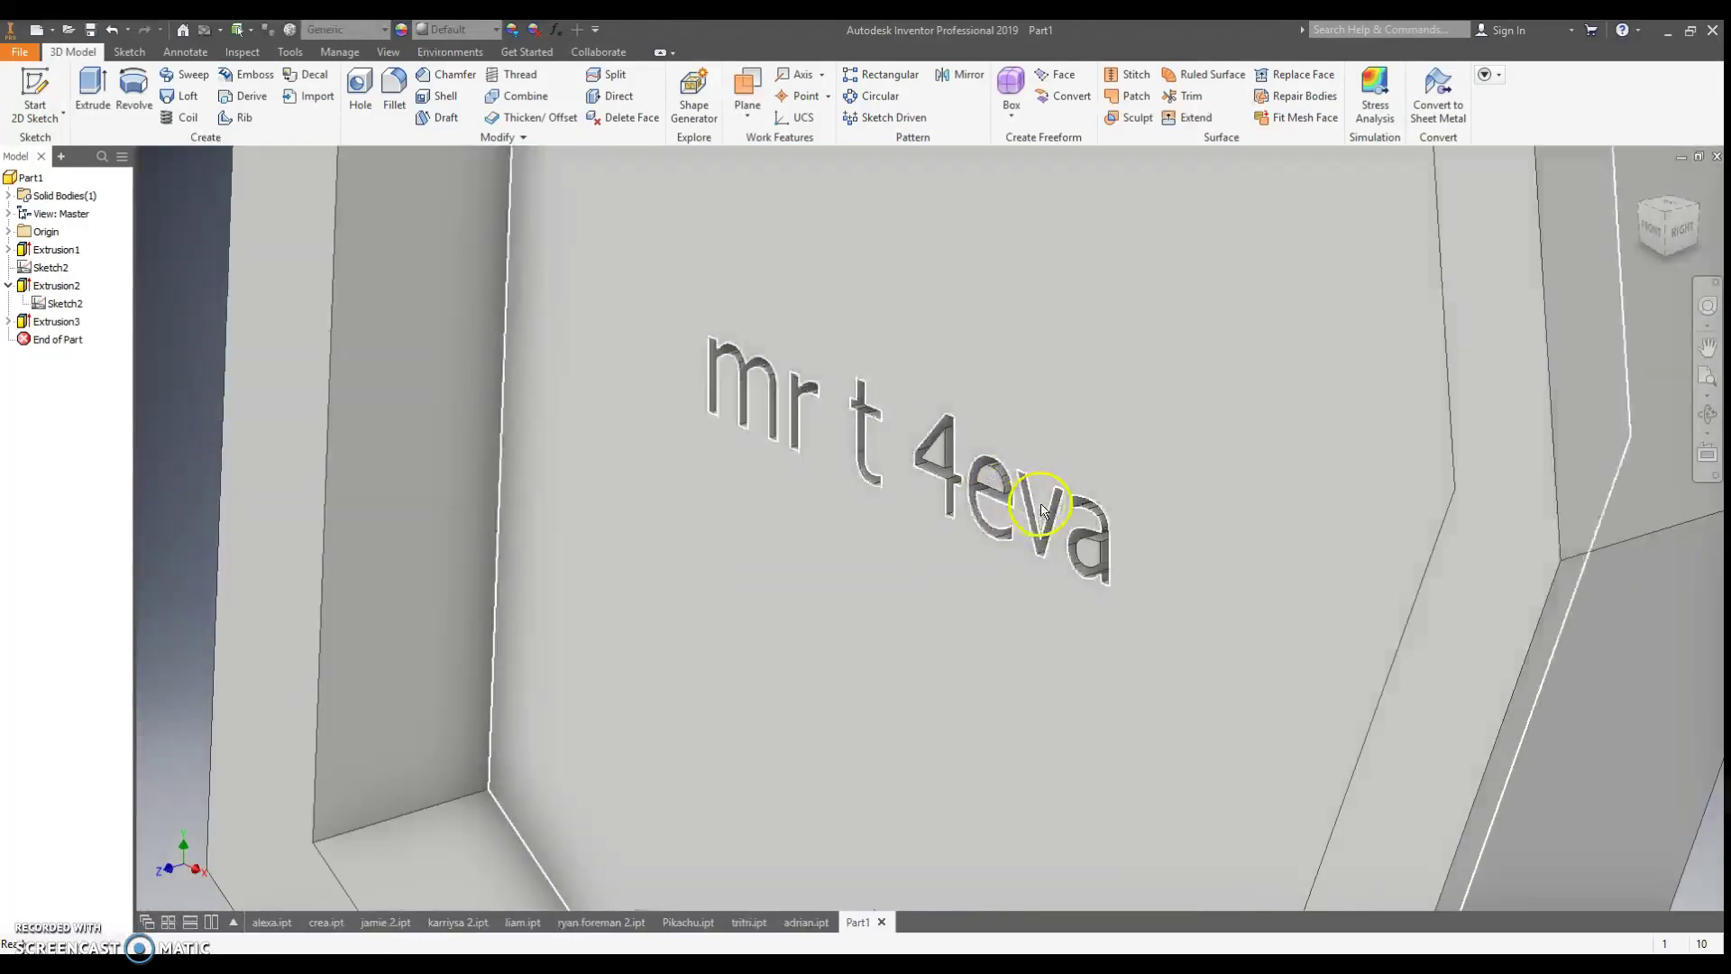
scroll(1140, 499, up, 3)
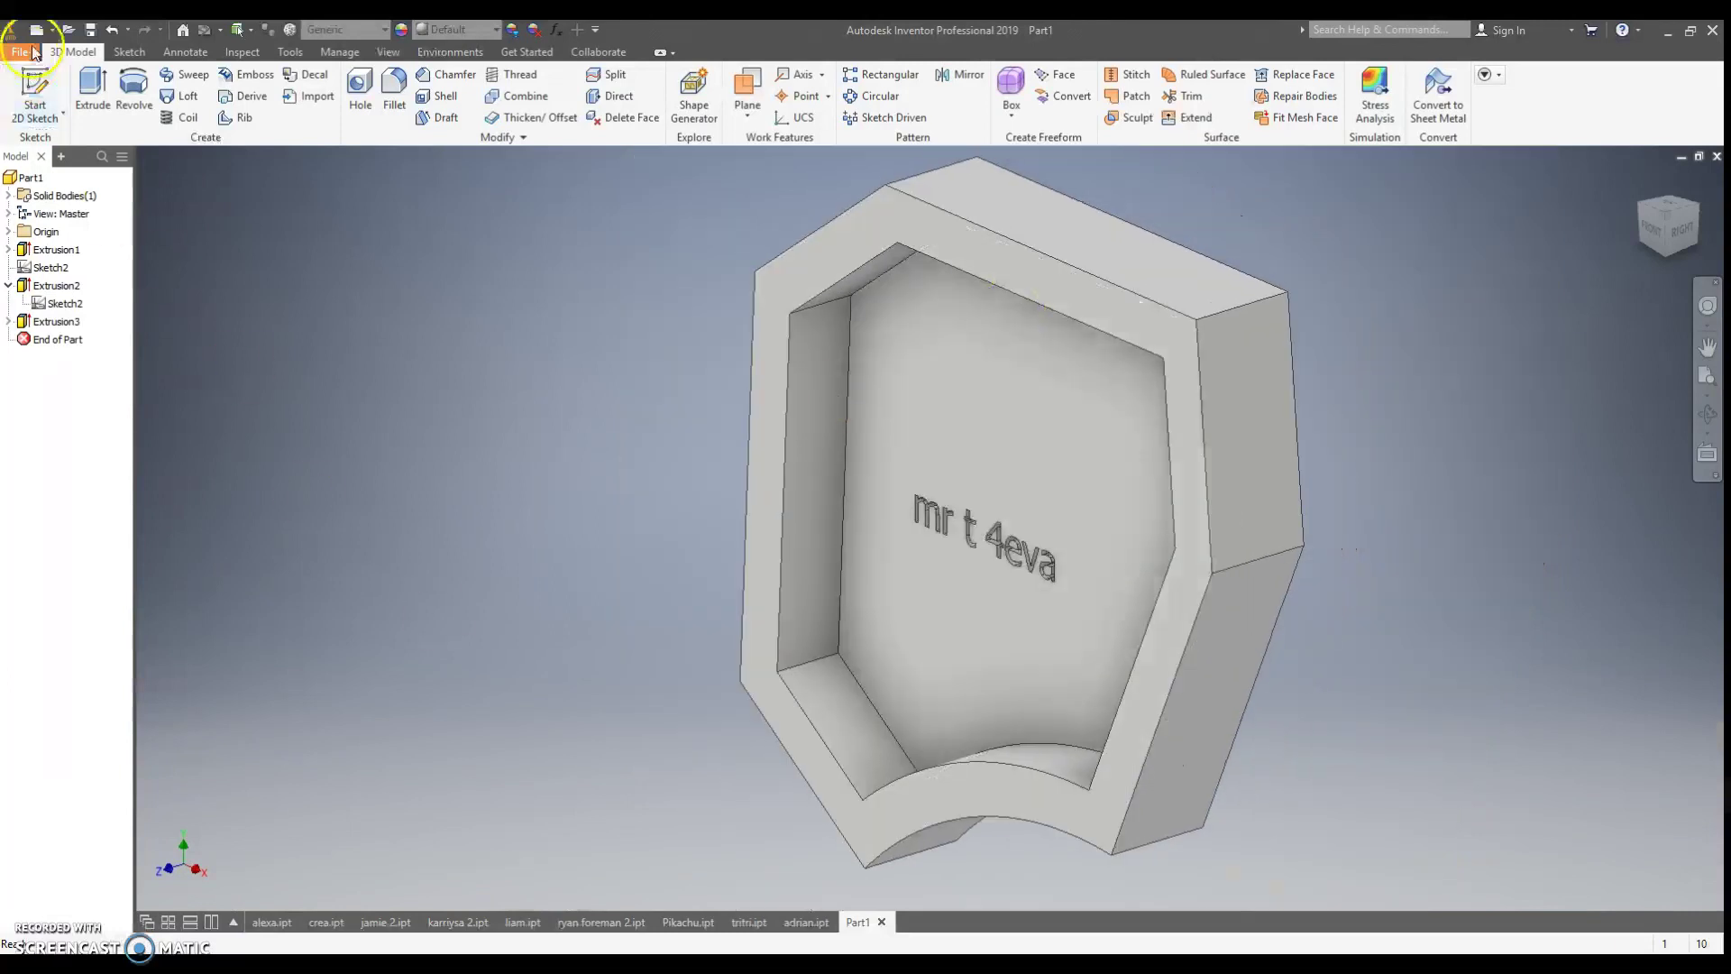
- Start Sketch3 on the tray's inner face and choose the Cubs logo from Pictures
click(34, 91)
click(912, 386)
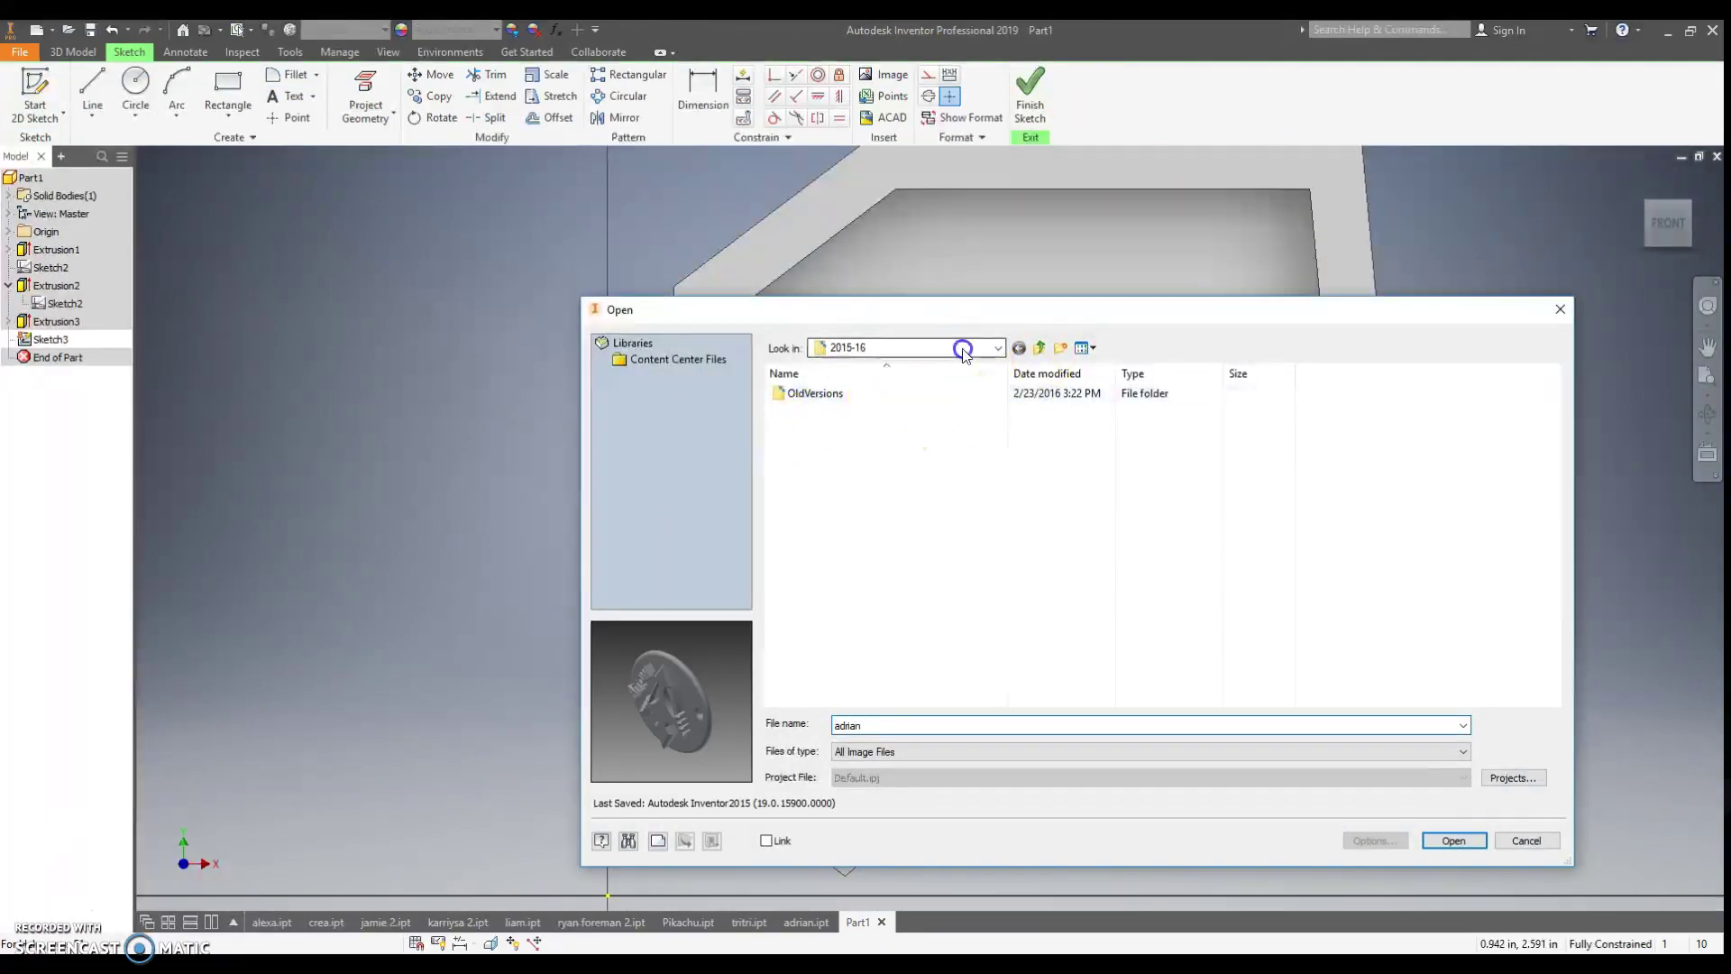
click(961, 348)
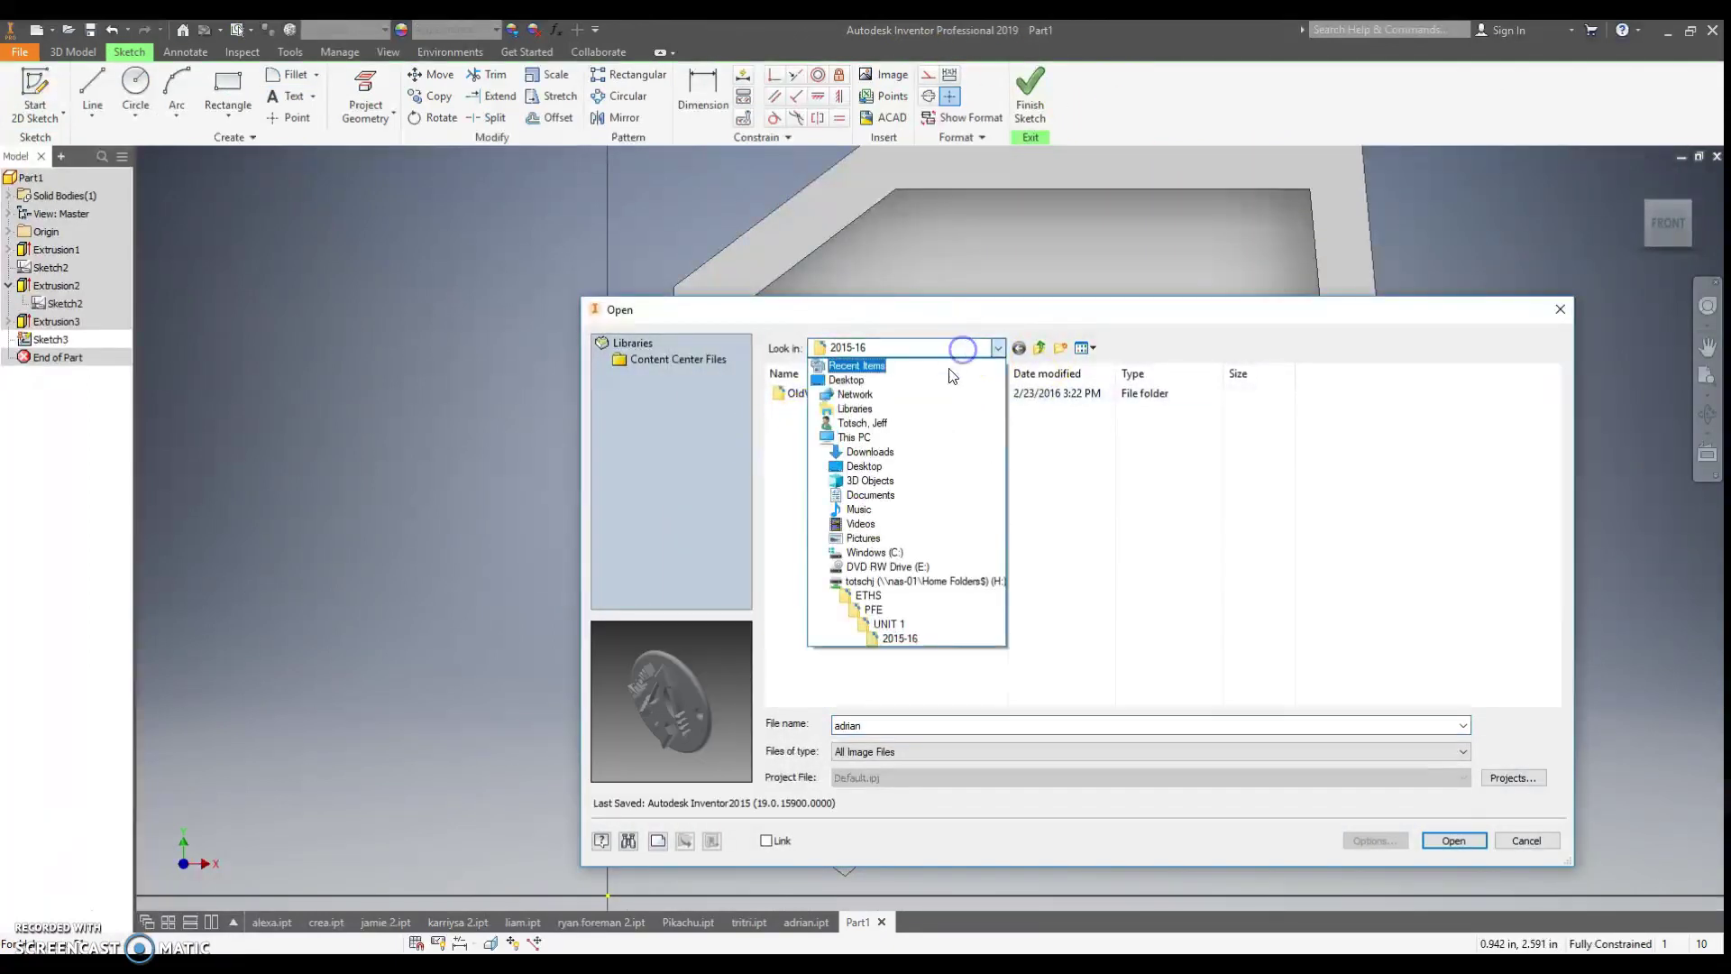
click(914, 541)
double_click(1010, 411)
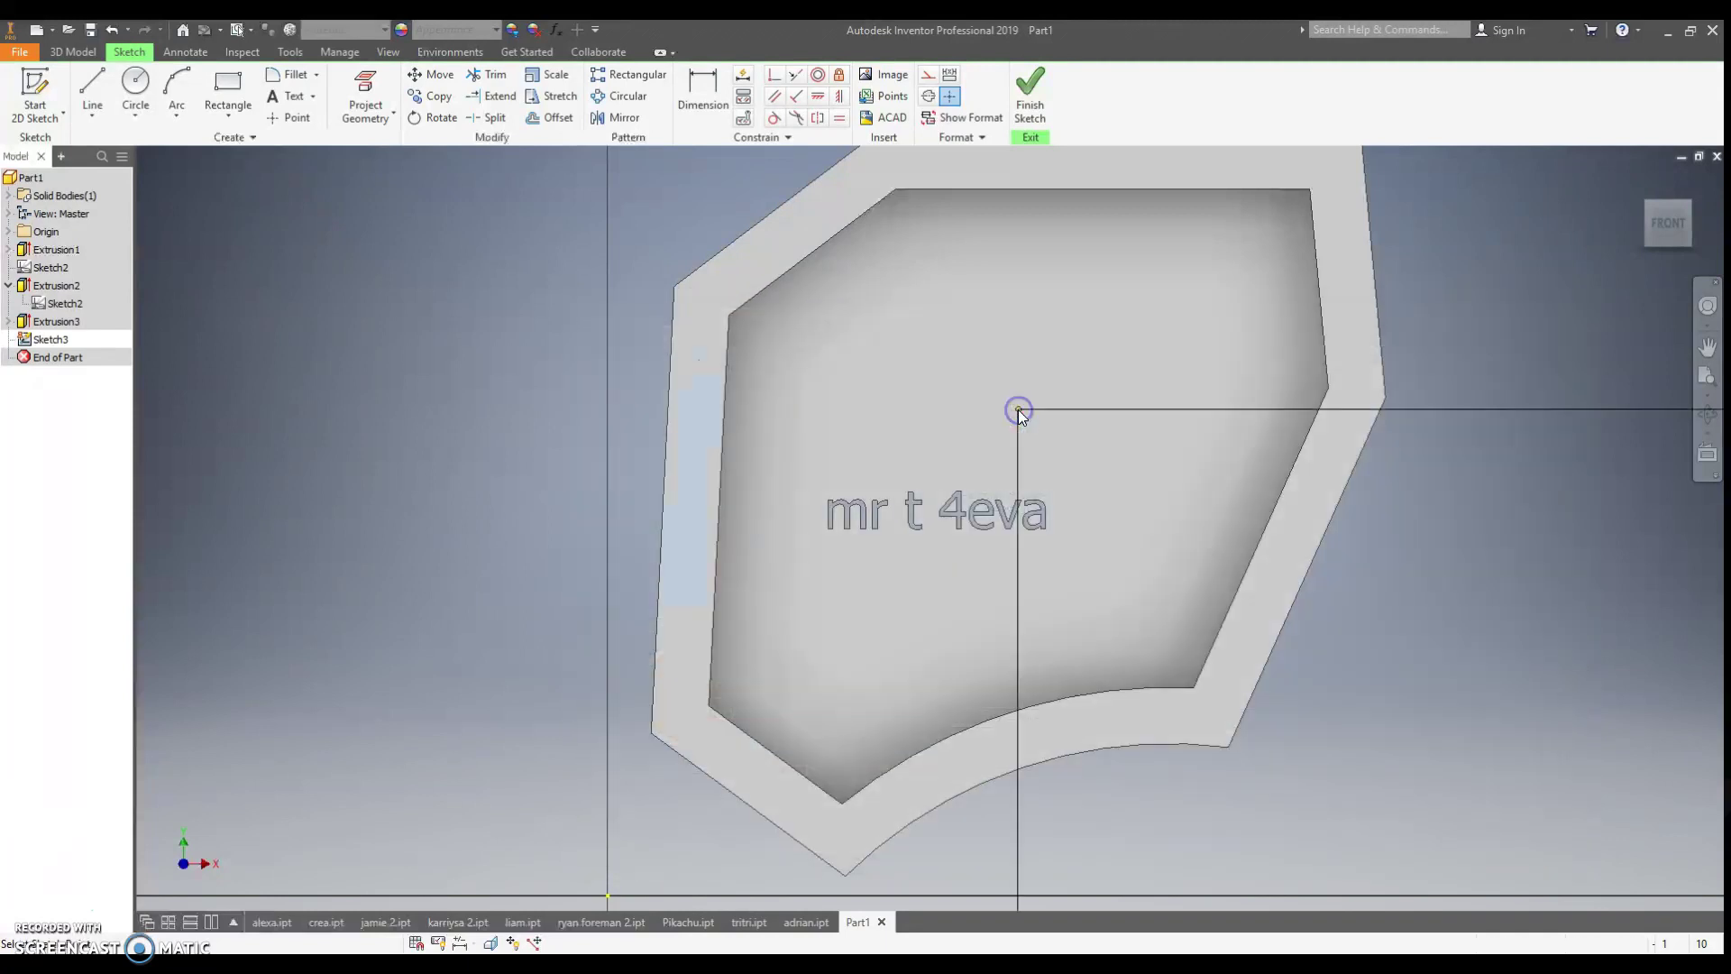
- Place the Cubs image above the text and shrink it to a small logo
click(855, 256)
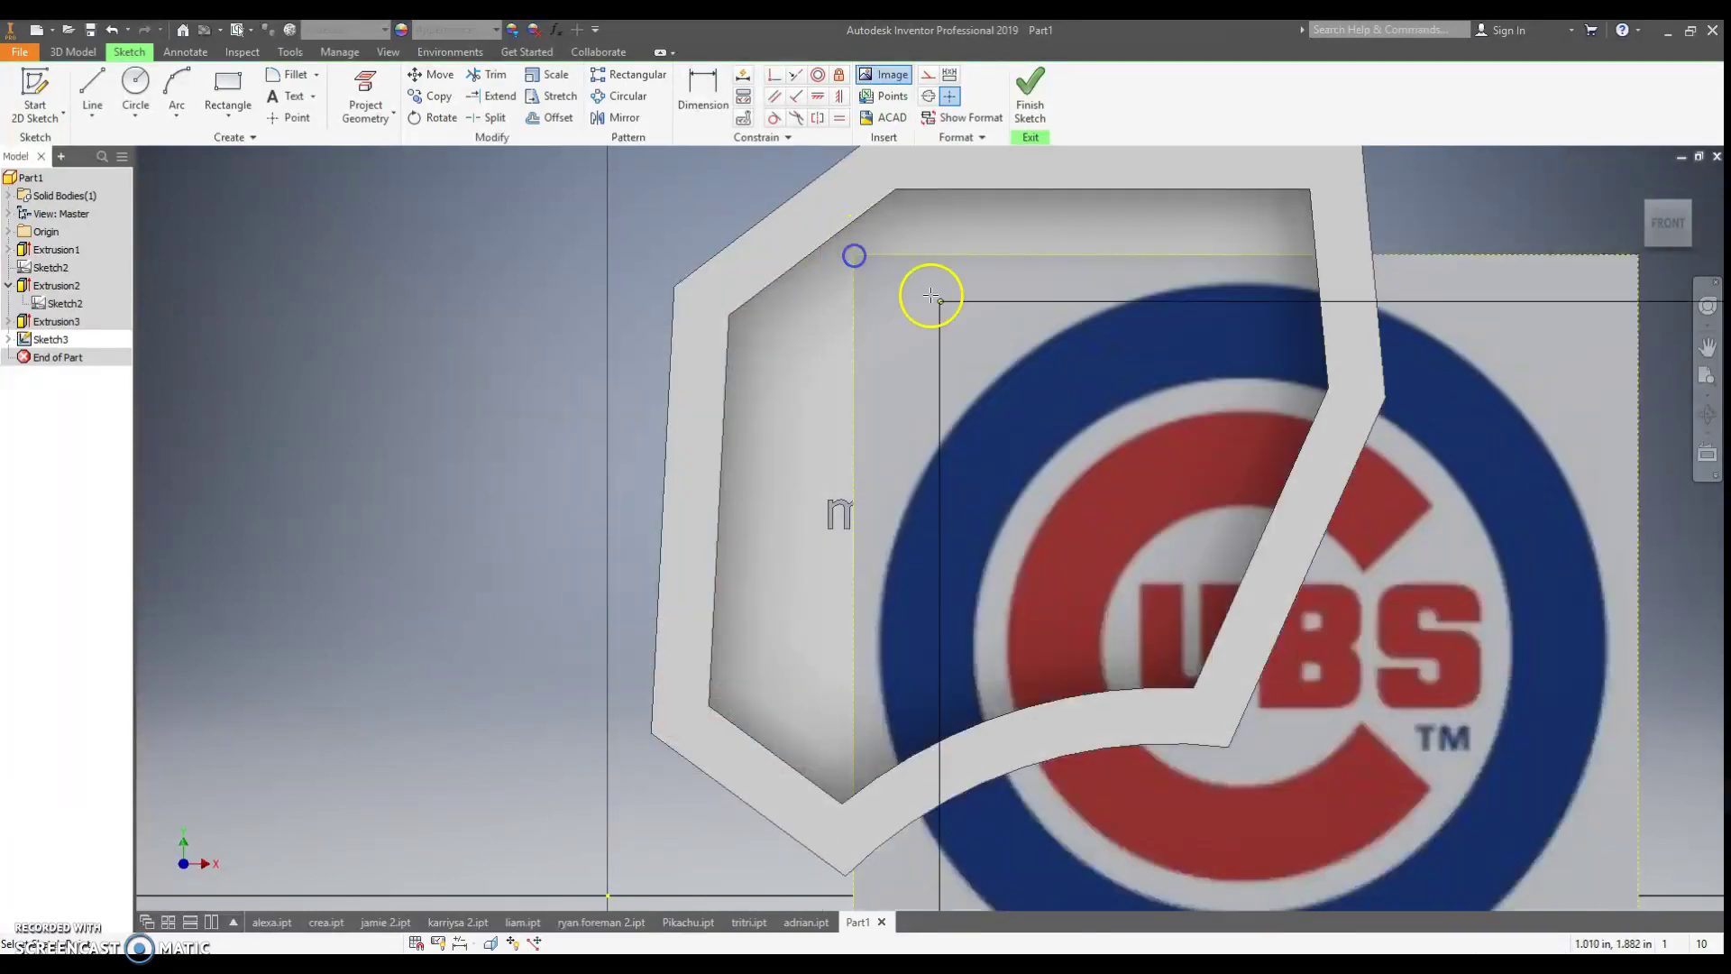
scroll(1230, 418, up, 5)
scroll(1230, 417, down, 5)
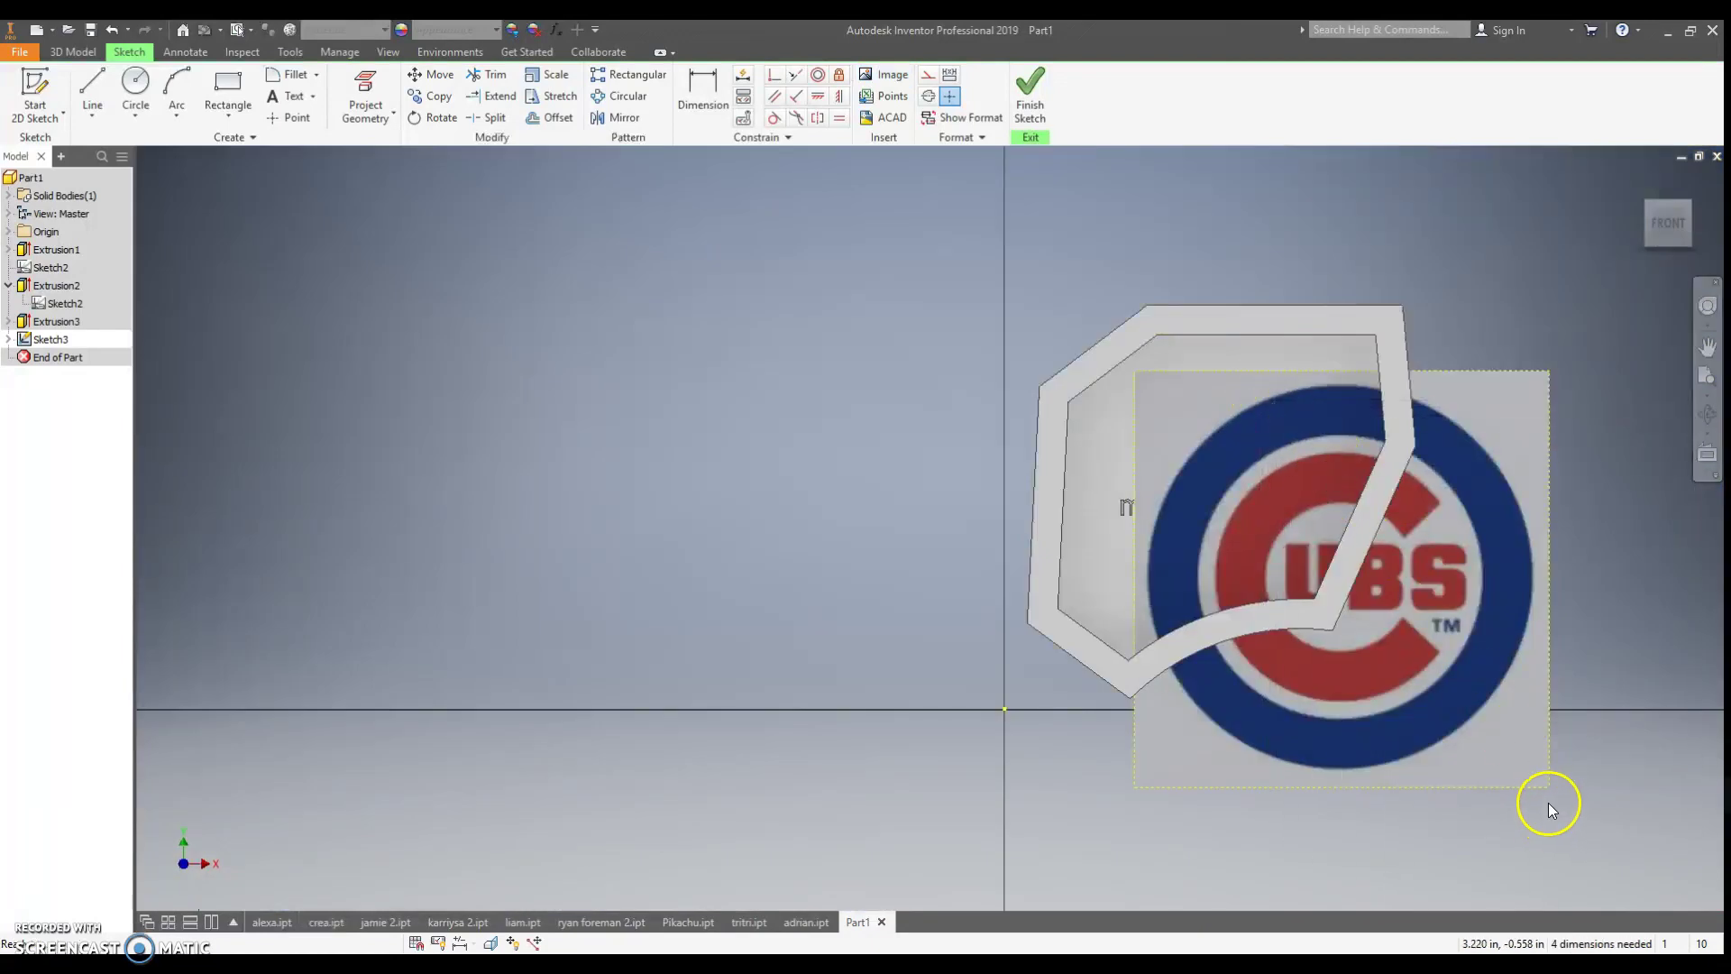
mouse_move(1549, 789)
mouse_down()
mouse_move(1371, 703)
mouse_move(1272, 731)
mouse_move(1245, 783)
mouse_move(1228, 559)
mouse_move(1250, 436)
mouse_up()
scroll(1250, 437, down, 6)
scroll(1244, 436, up, 15)
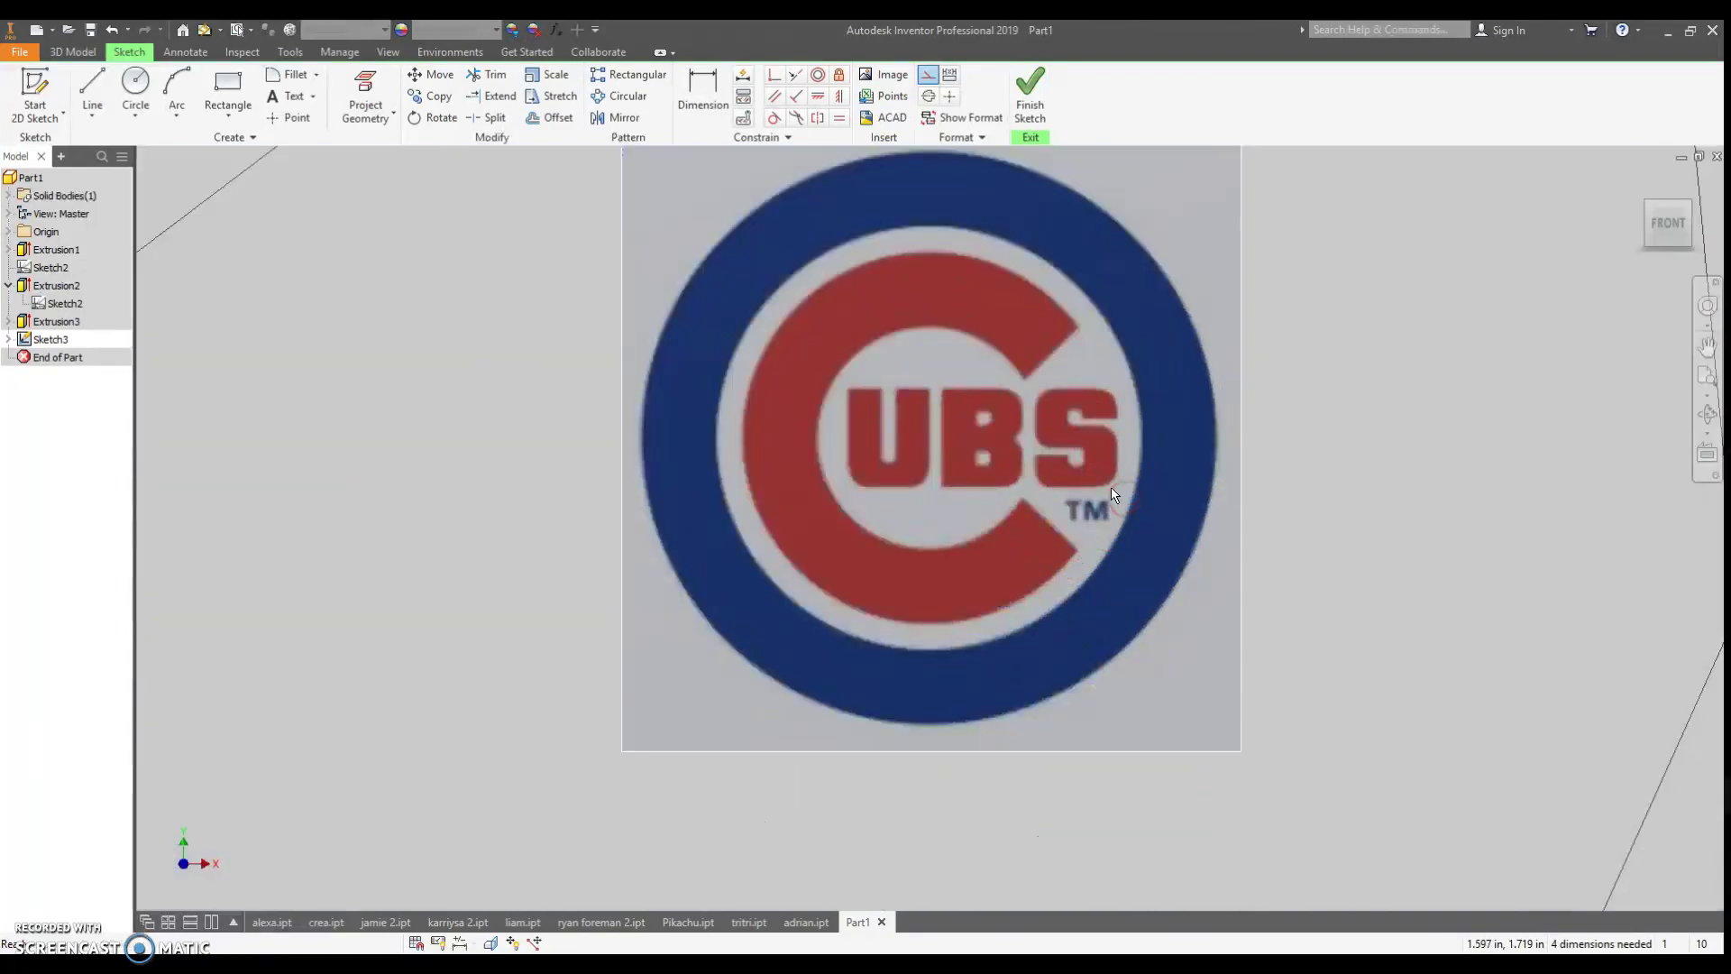
- Draw a short line touching the upper left of the logo's outer blue ring
click(1115, 495)
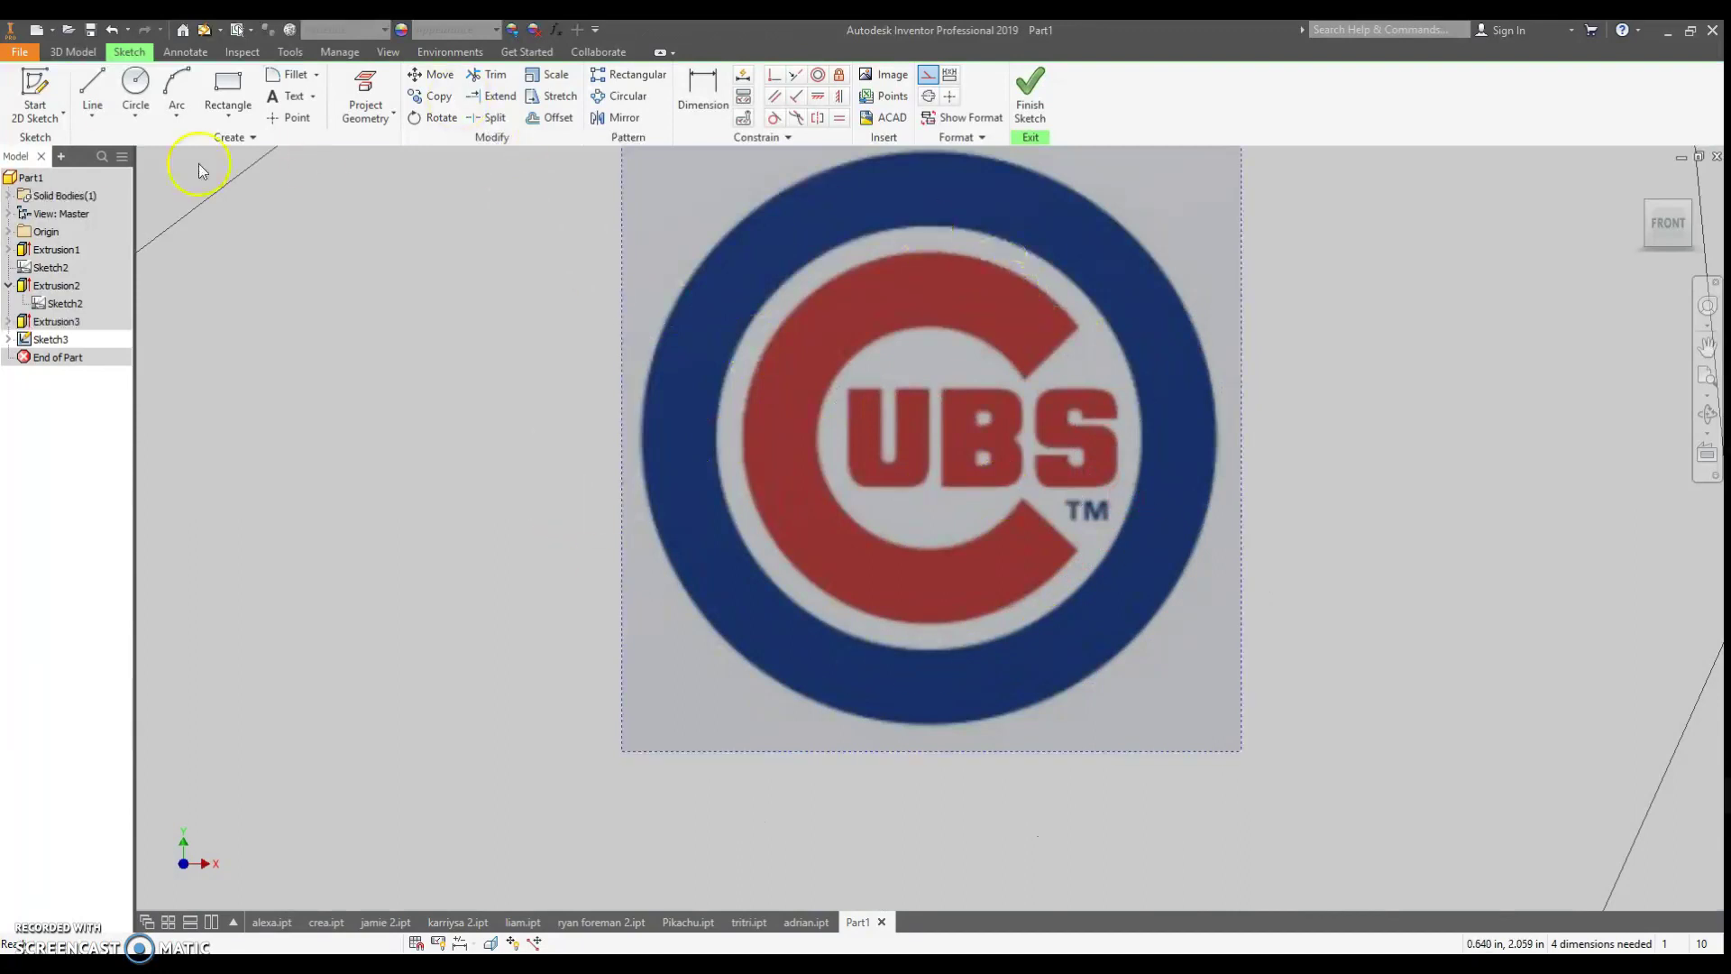
click(137, 90)
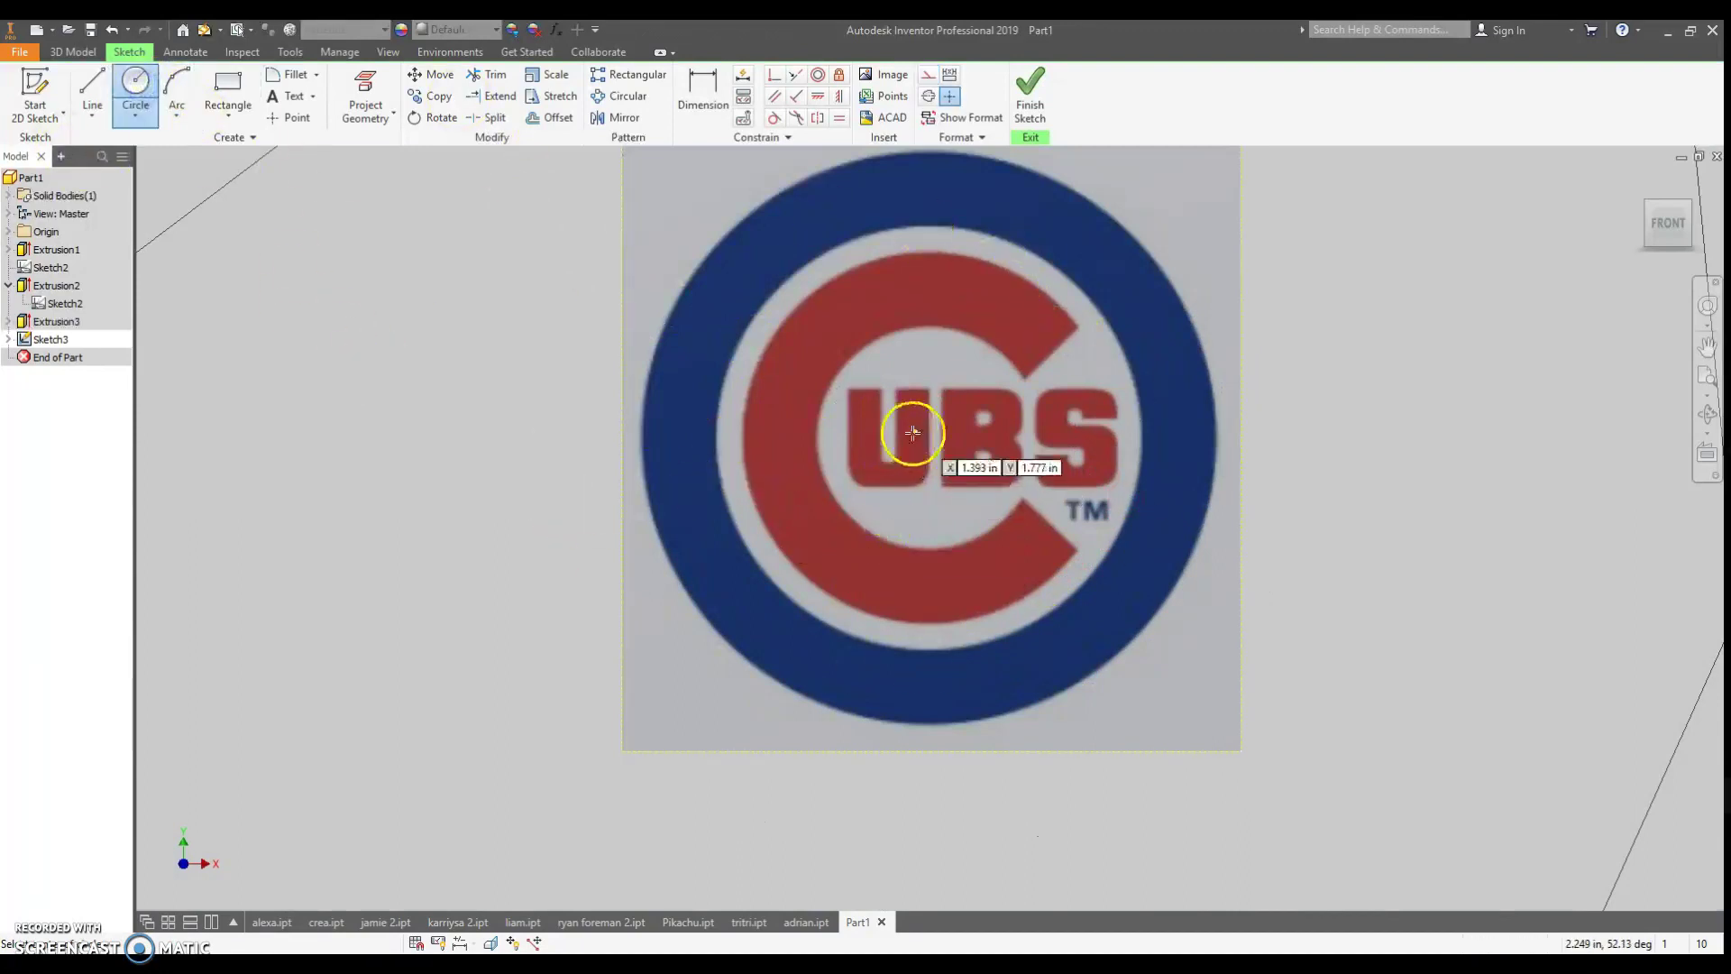
click(135, 116)
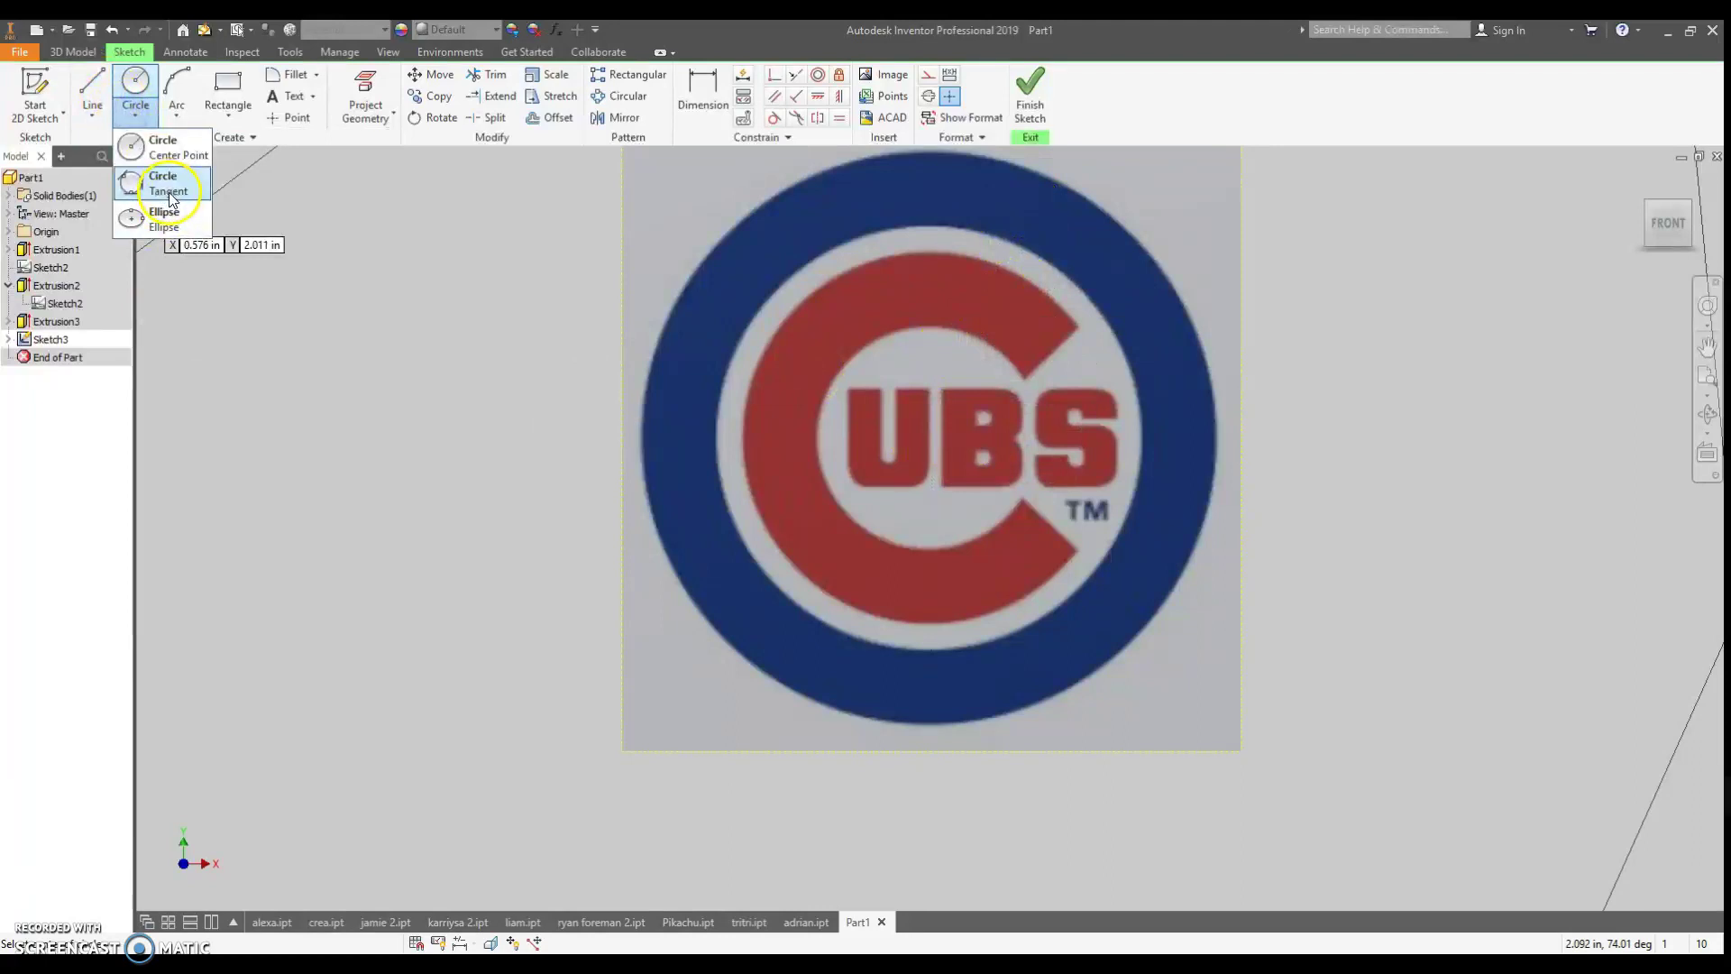
click(92, 90)
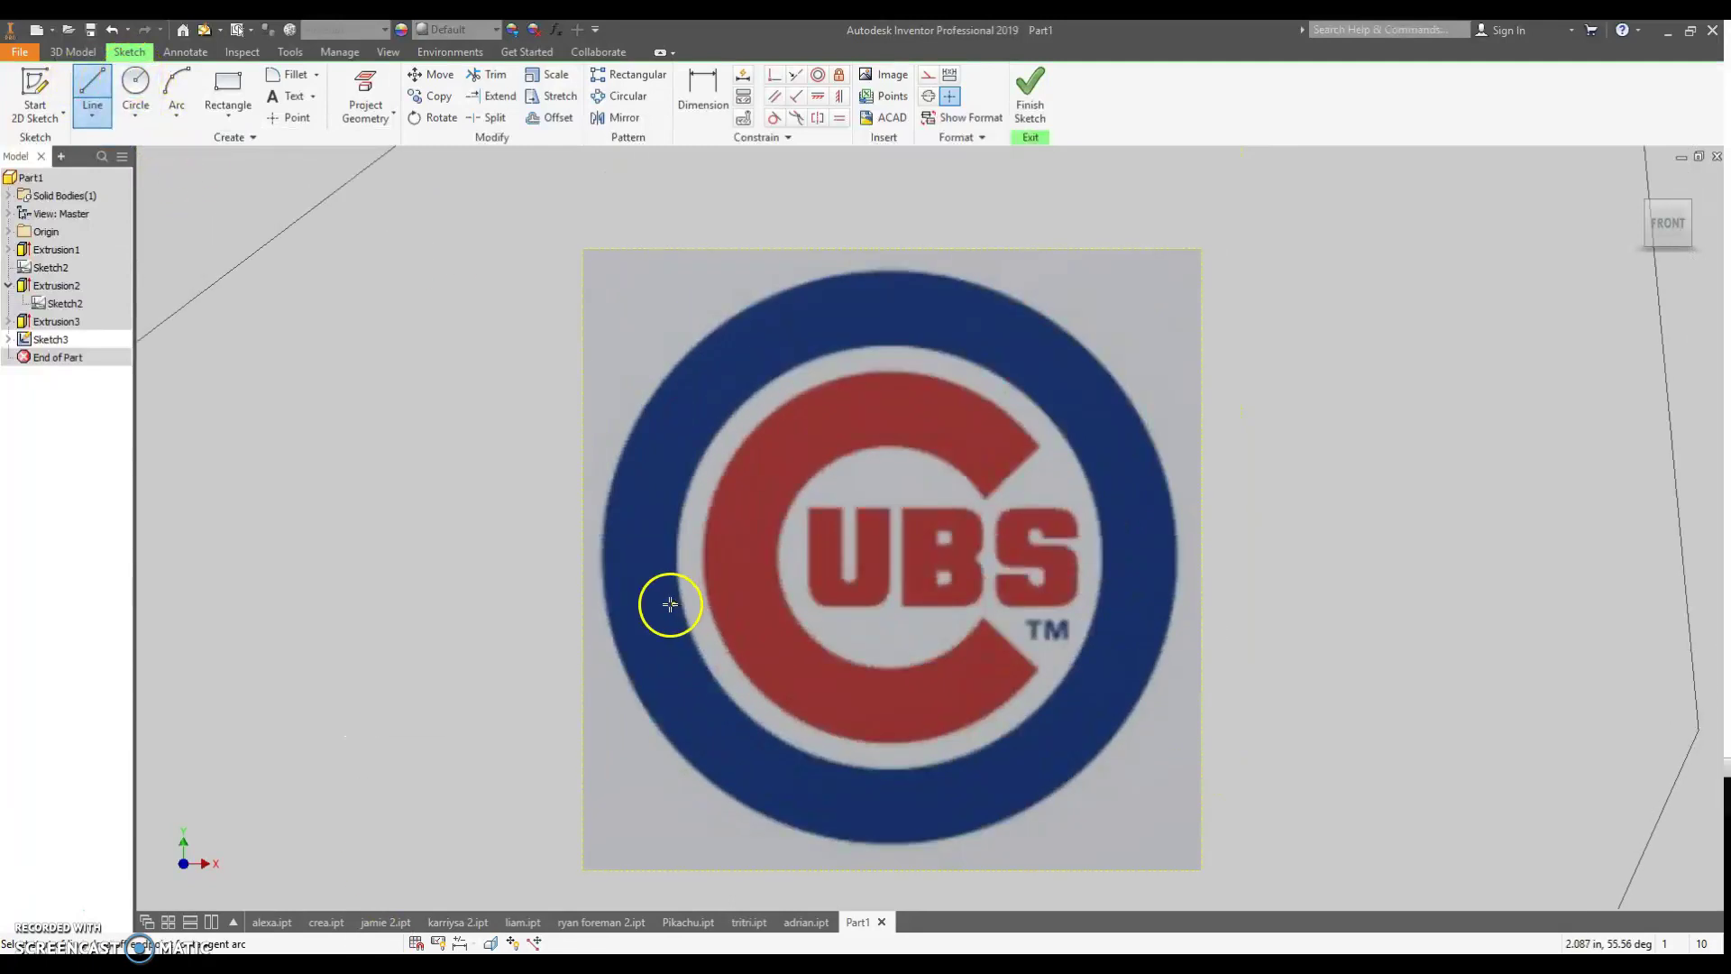
click(92, 90)
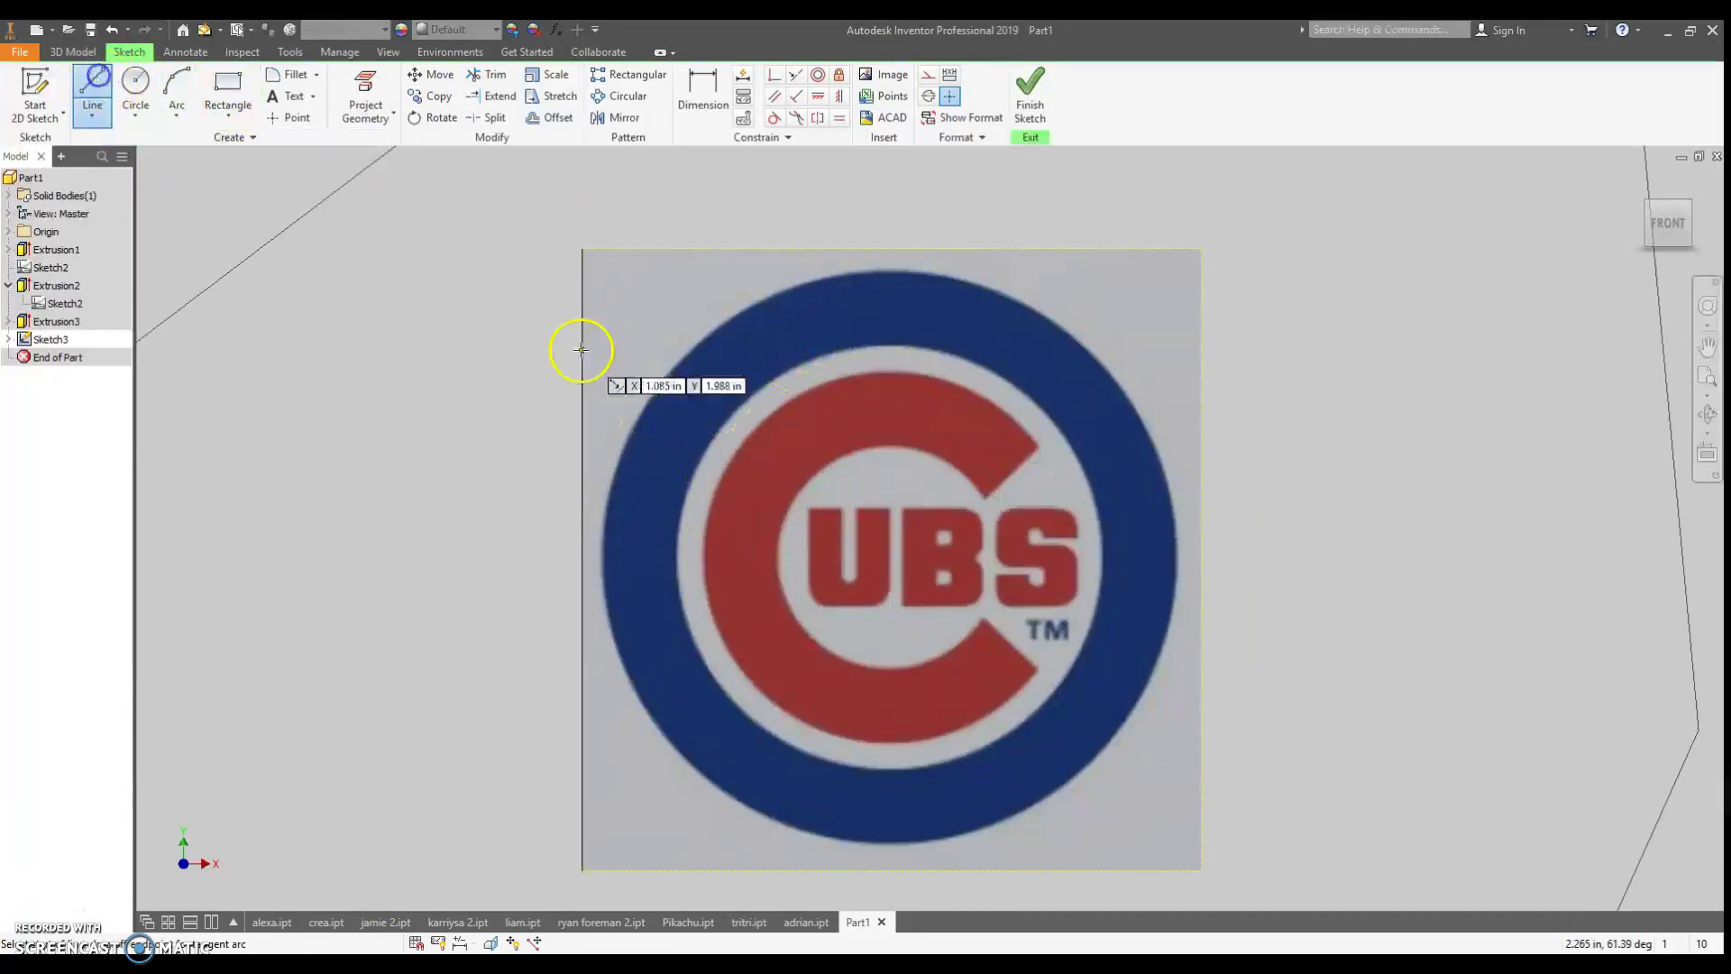
click(671, 365)
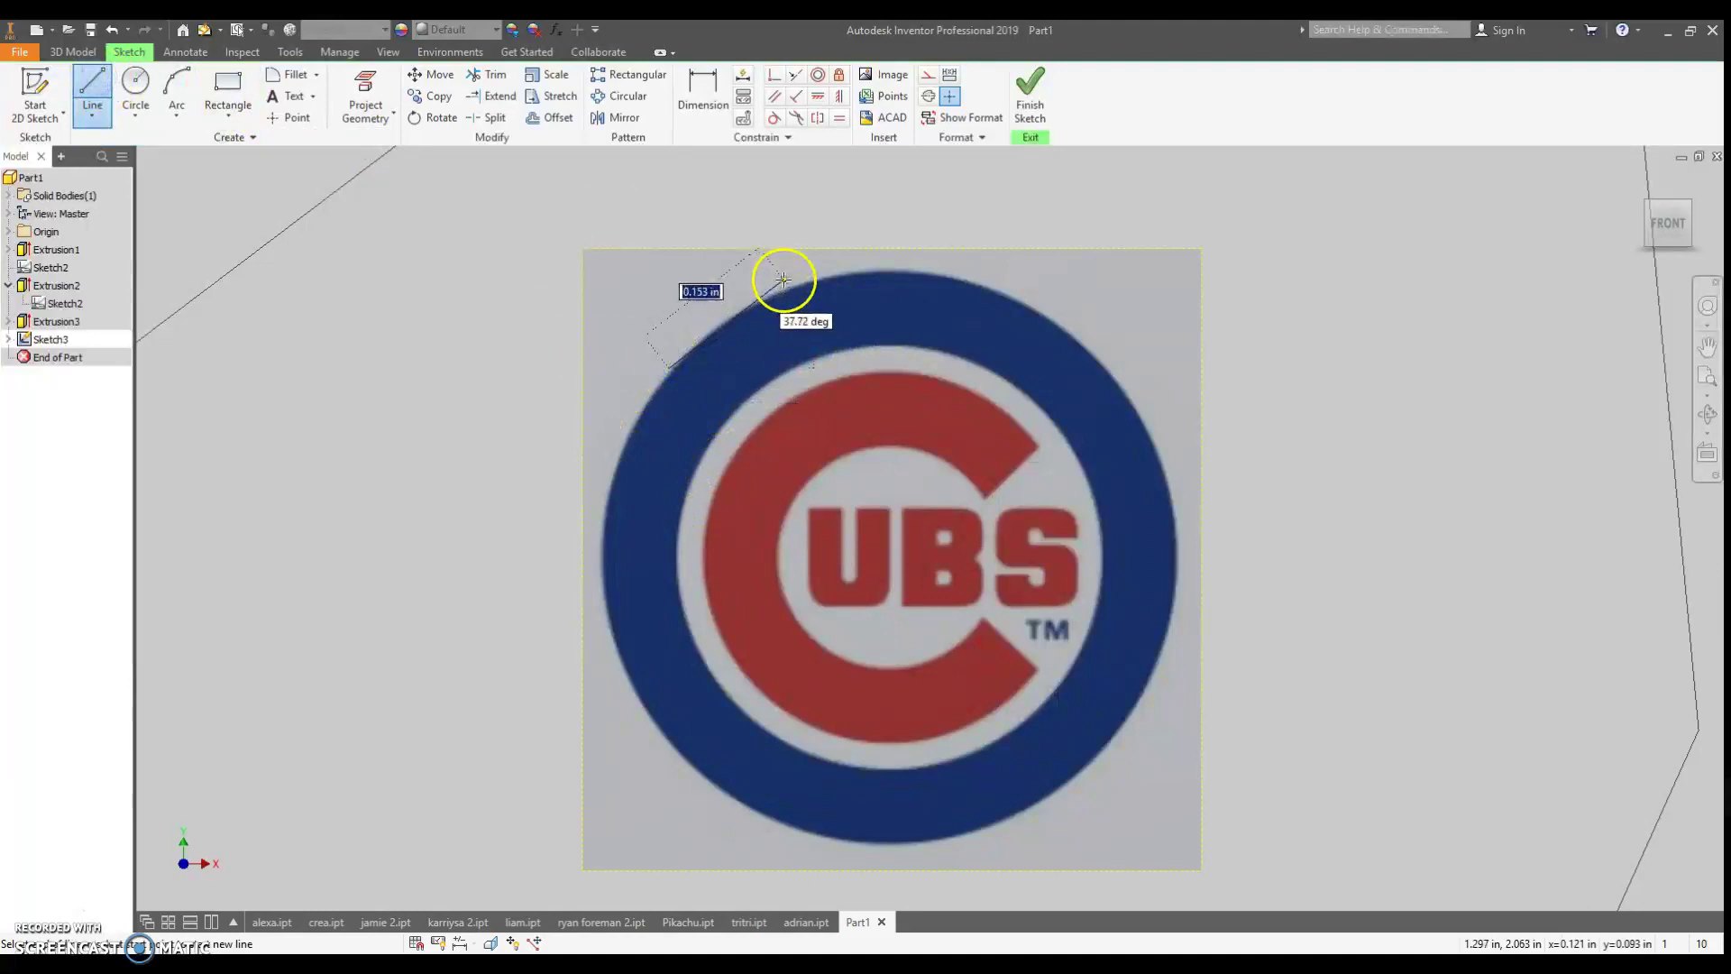
click(798, 281)
click(92, 90)
- Draw two more short lines touching the ring's upper right and lower left
click(1029, 299)
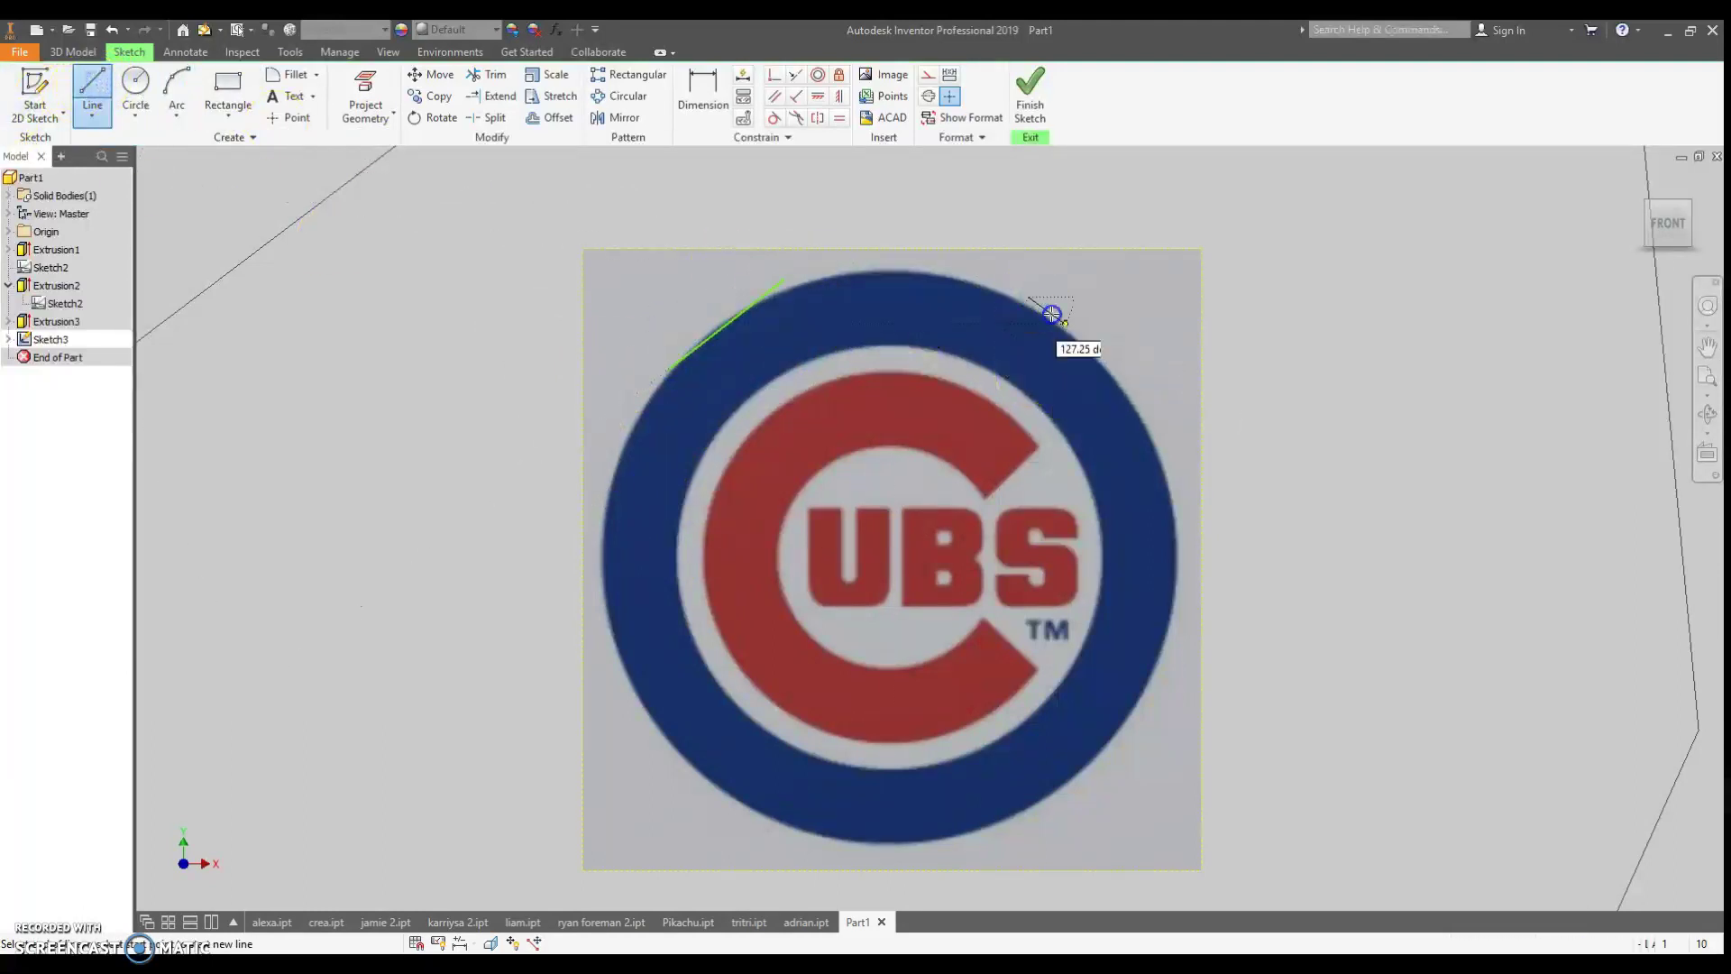
click(1147, 407)
click(92, 90)
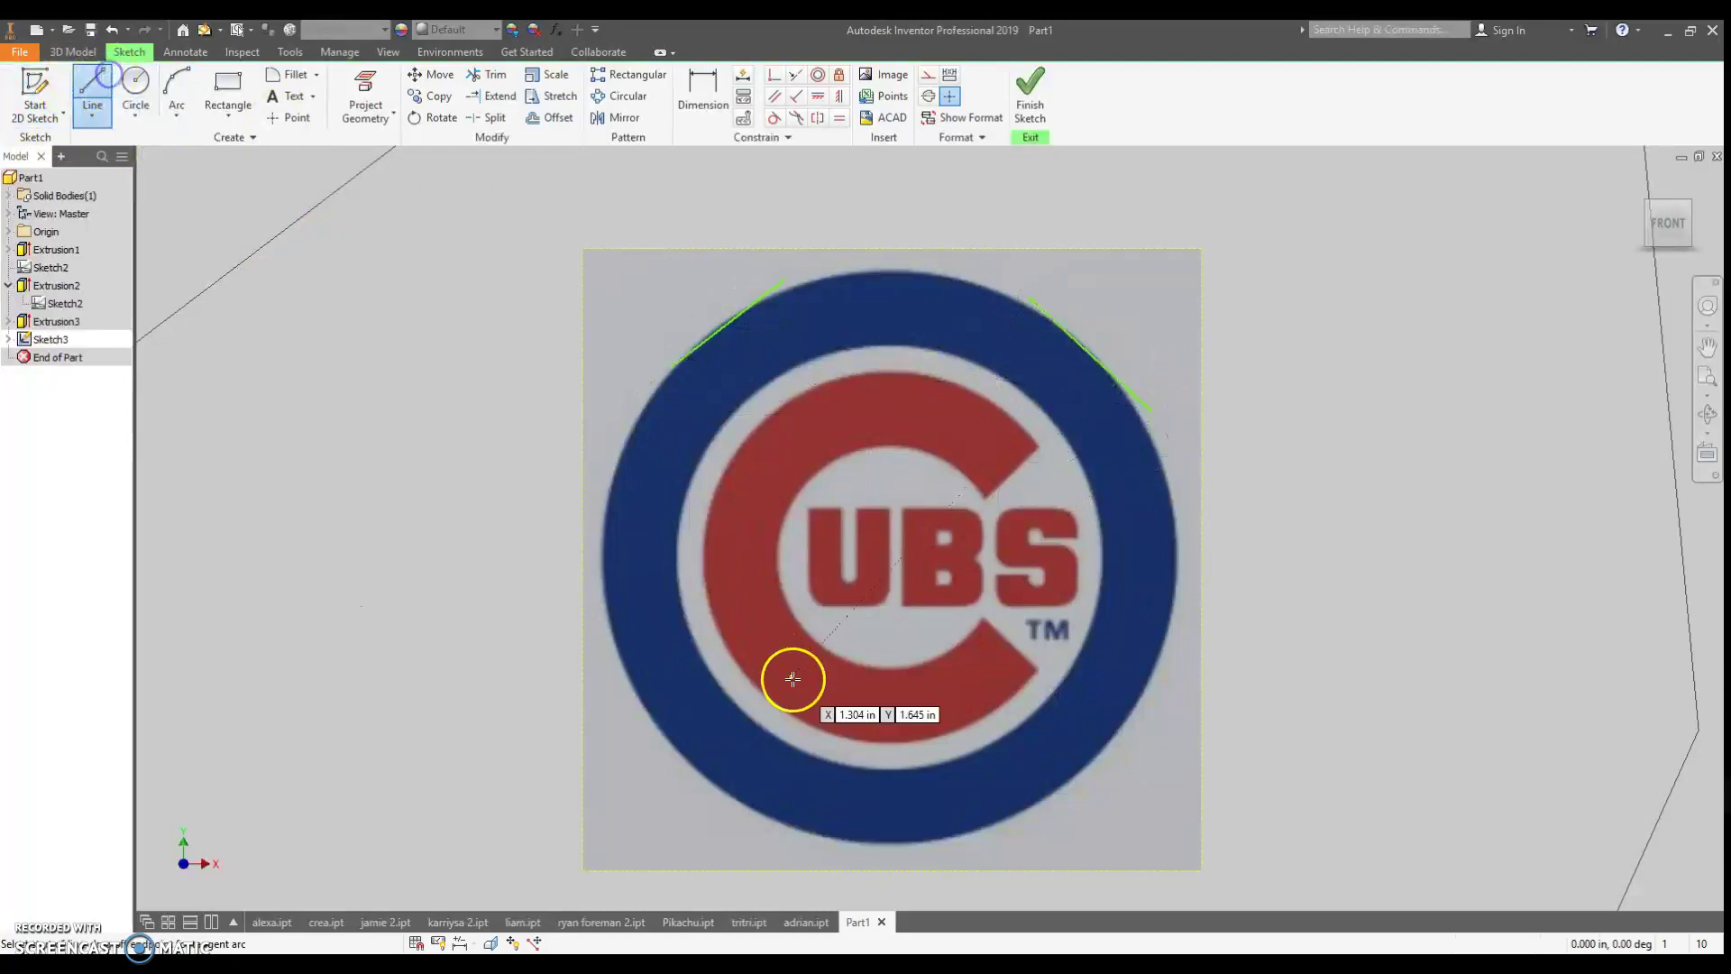
click(678, 759)
click(818, 844)
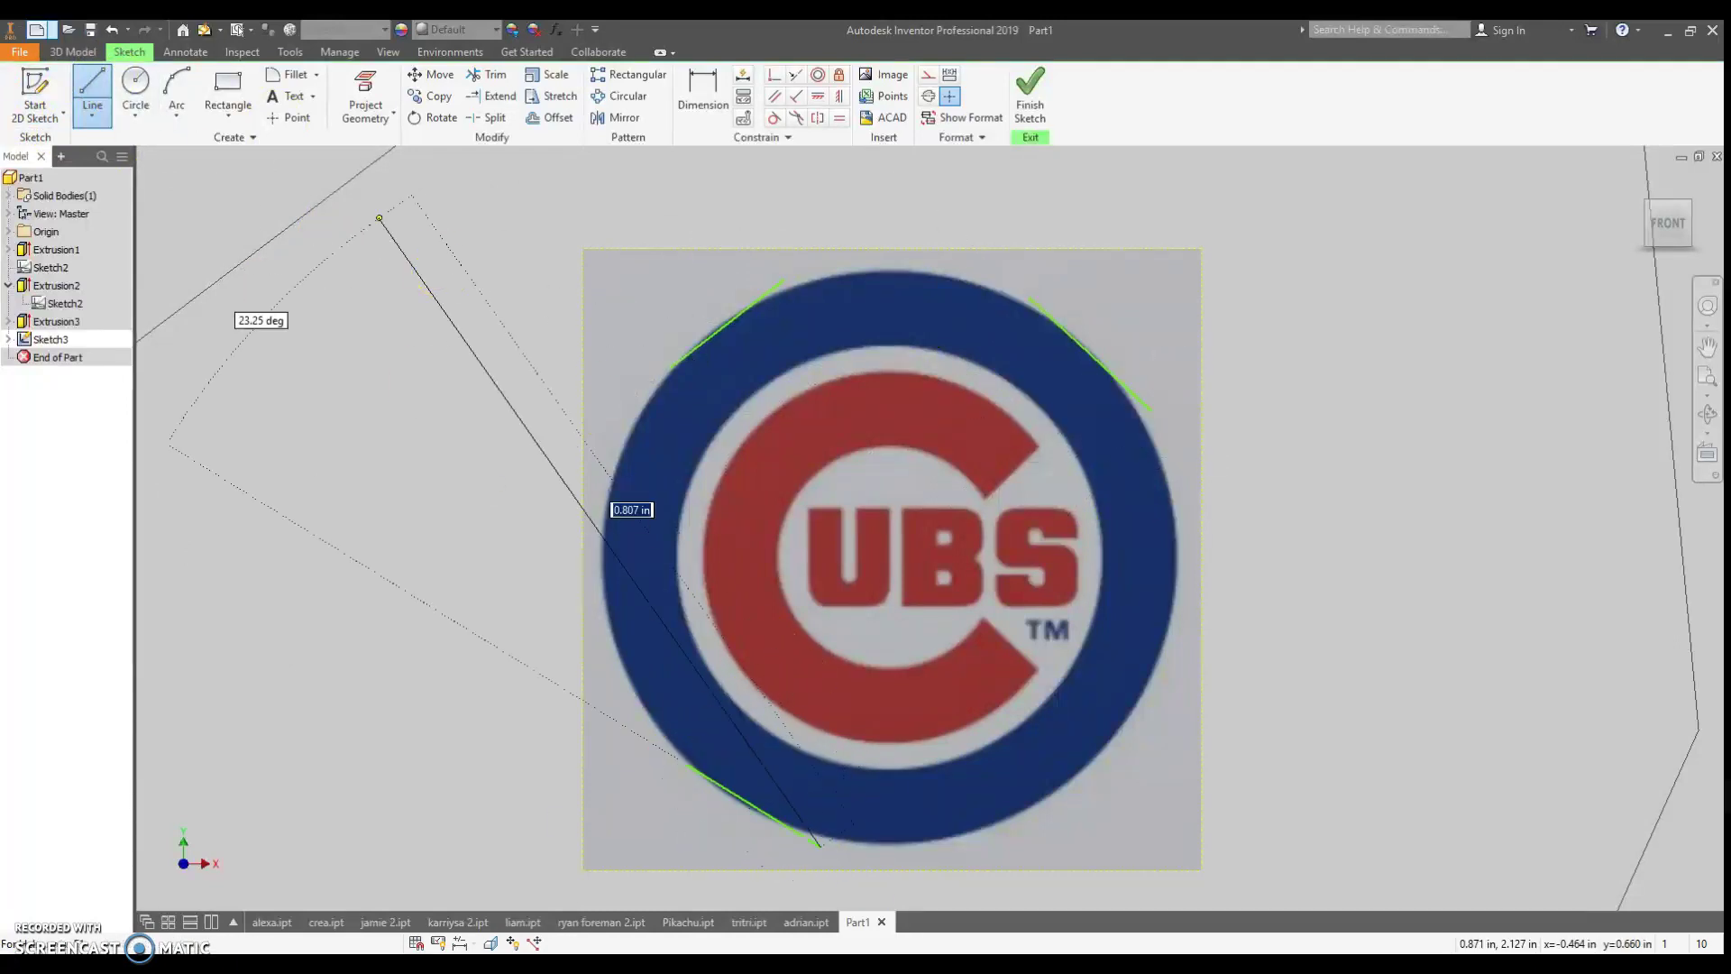
click(136, 114)
click(164, 183)
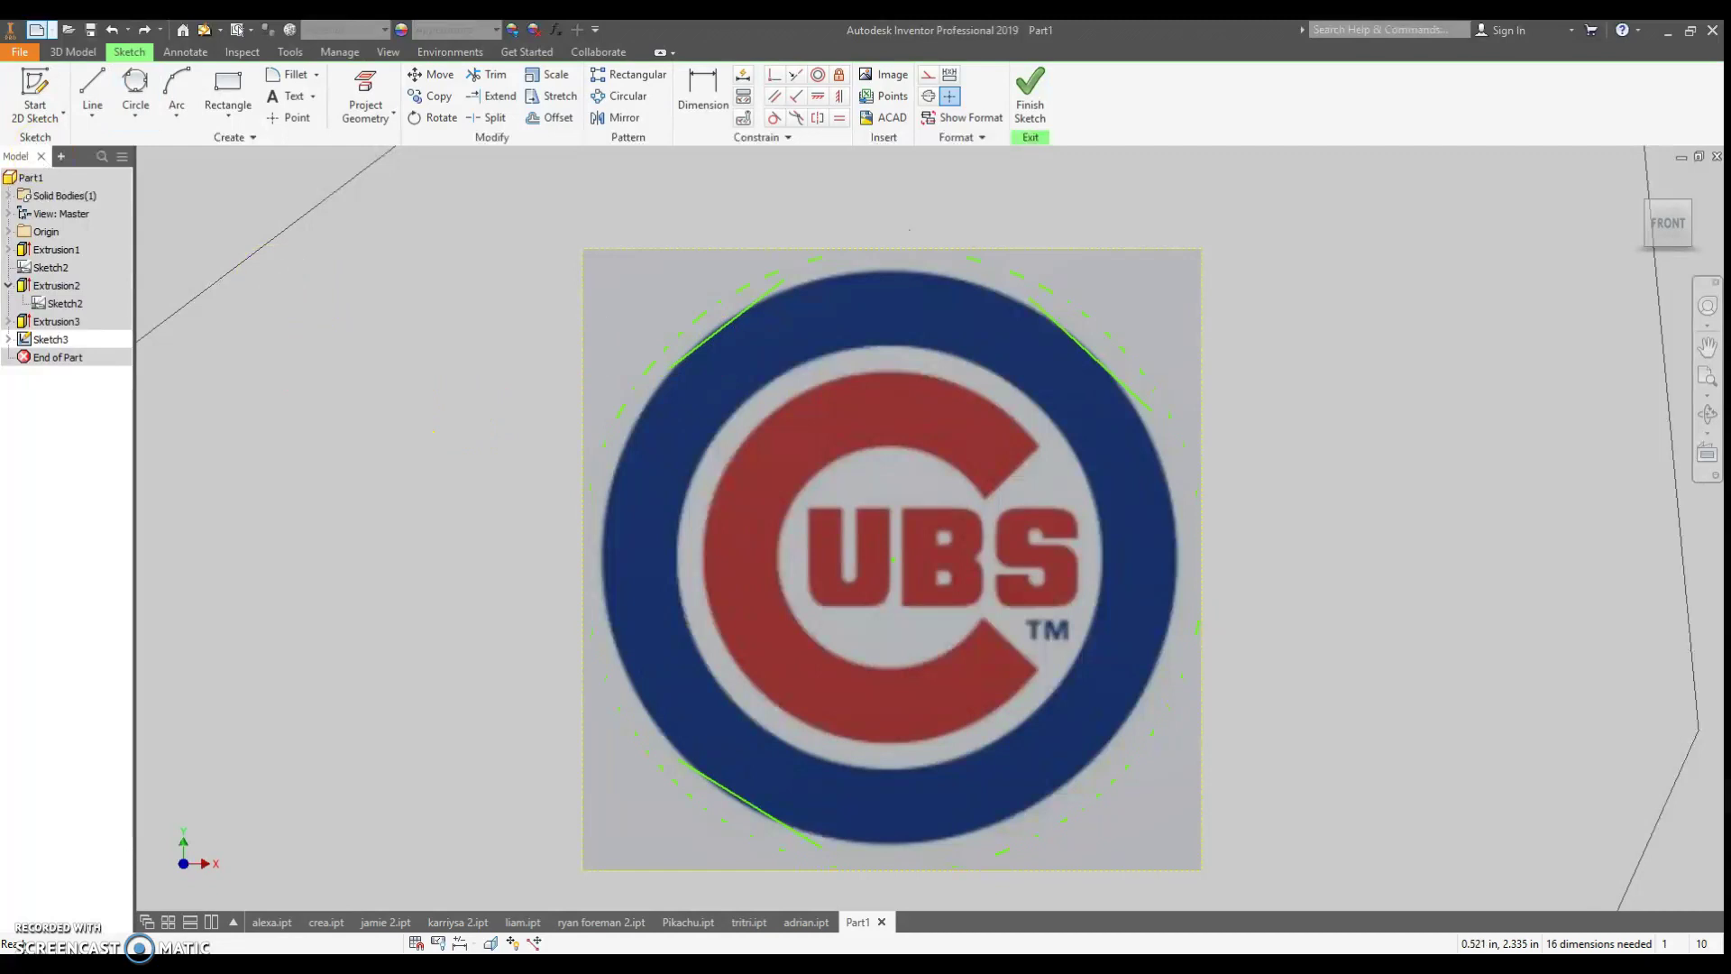
- Fit a tangent circle to the third line, then delete the stray upper-left tangent line
click(135, 83)
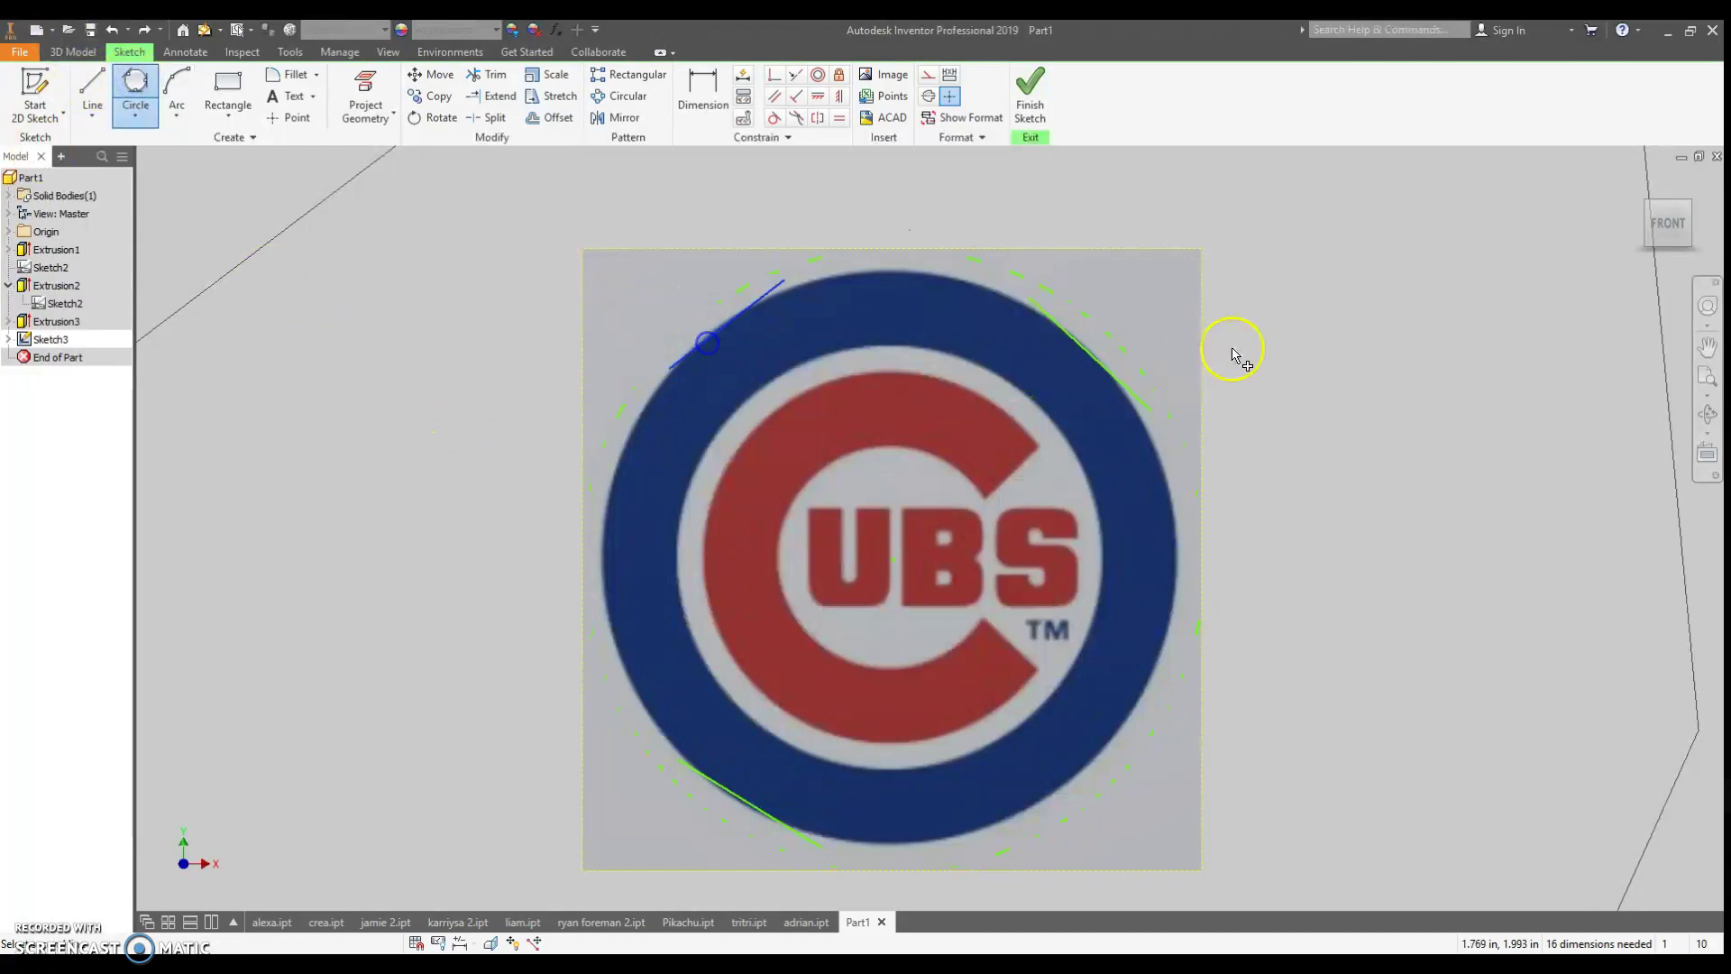
click(766, 816)
key(Escape)
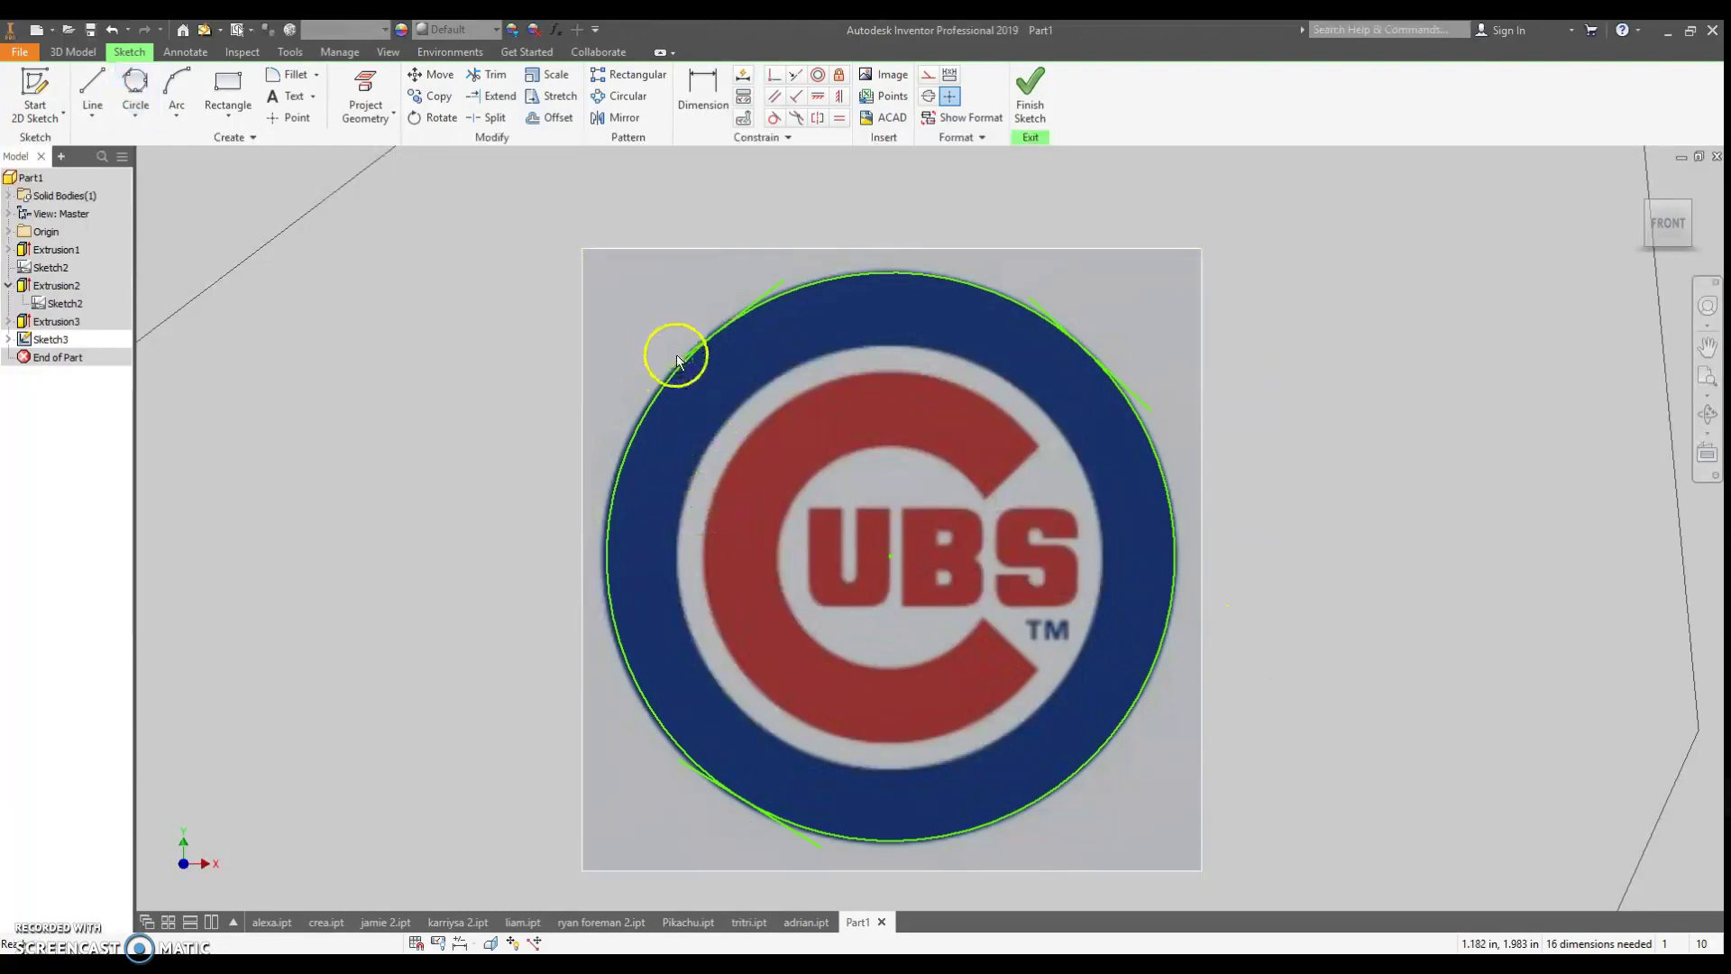
click(682, 358)
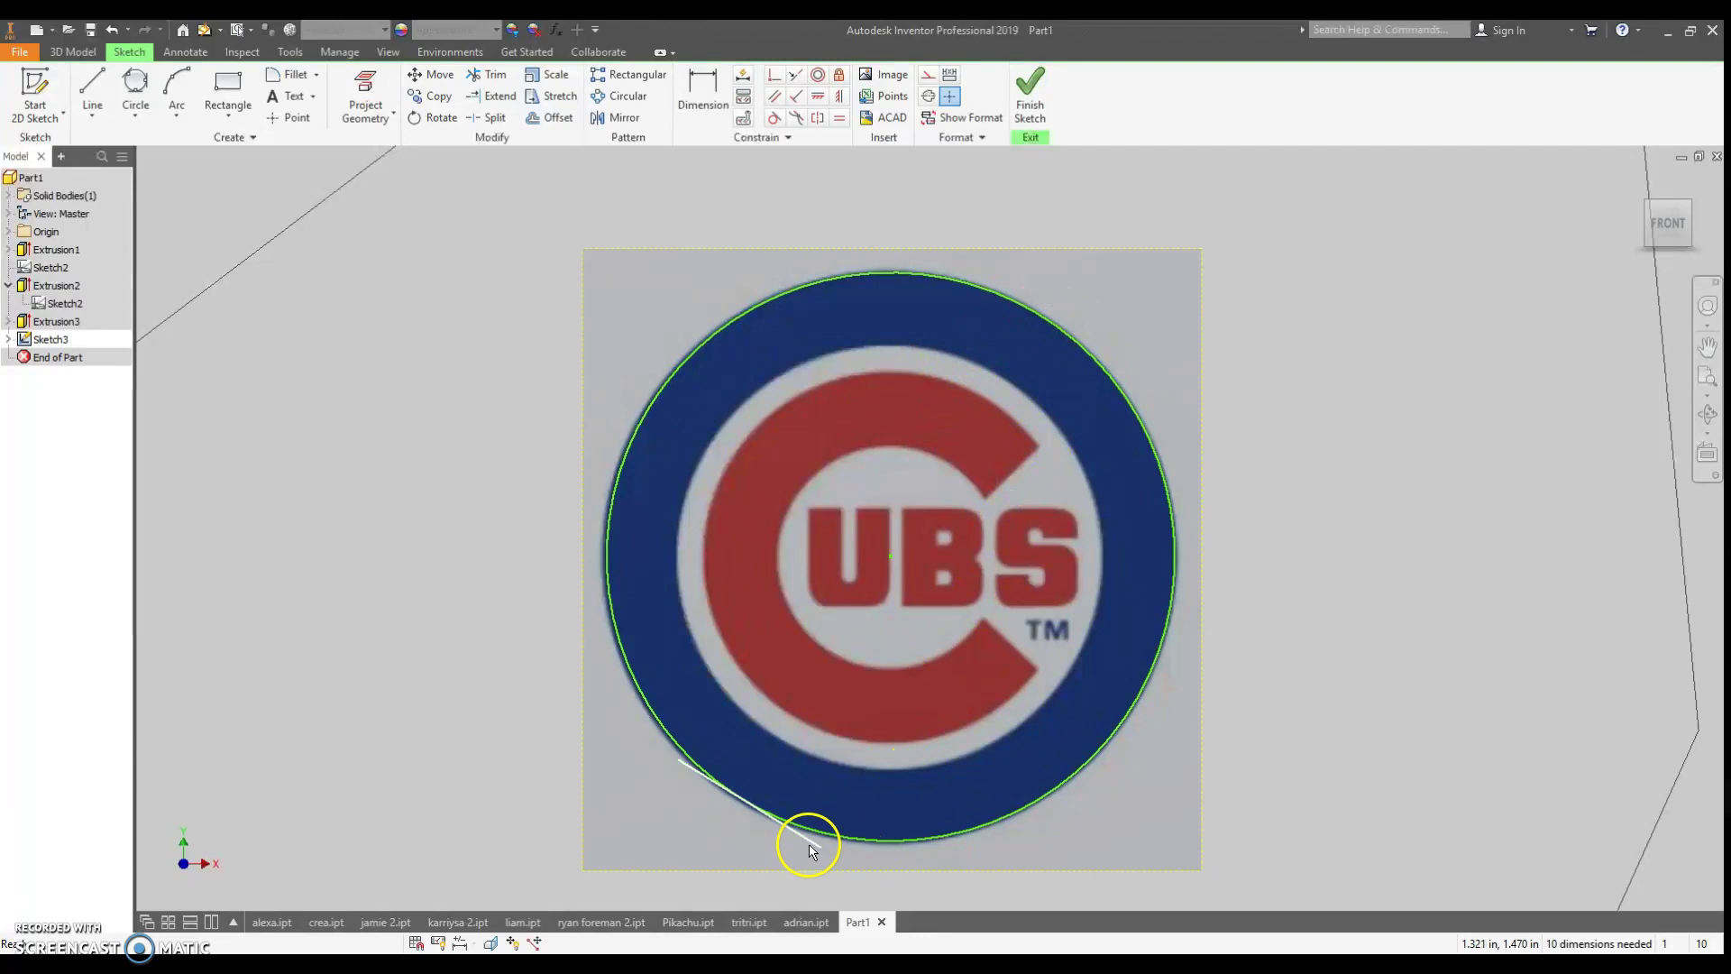
key(Delete)
click(888, 560)
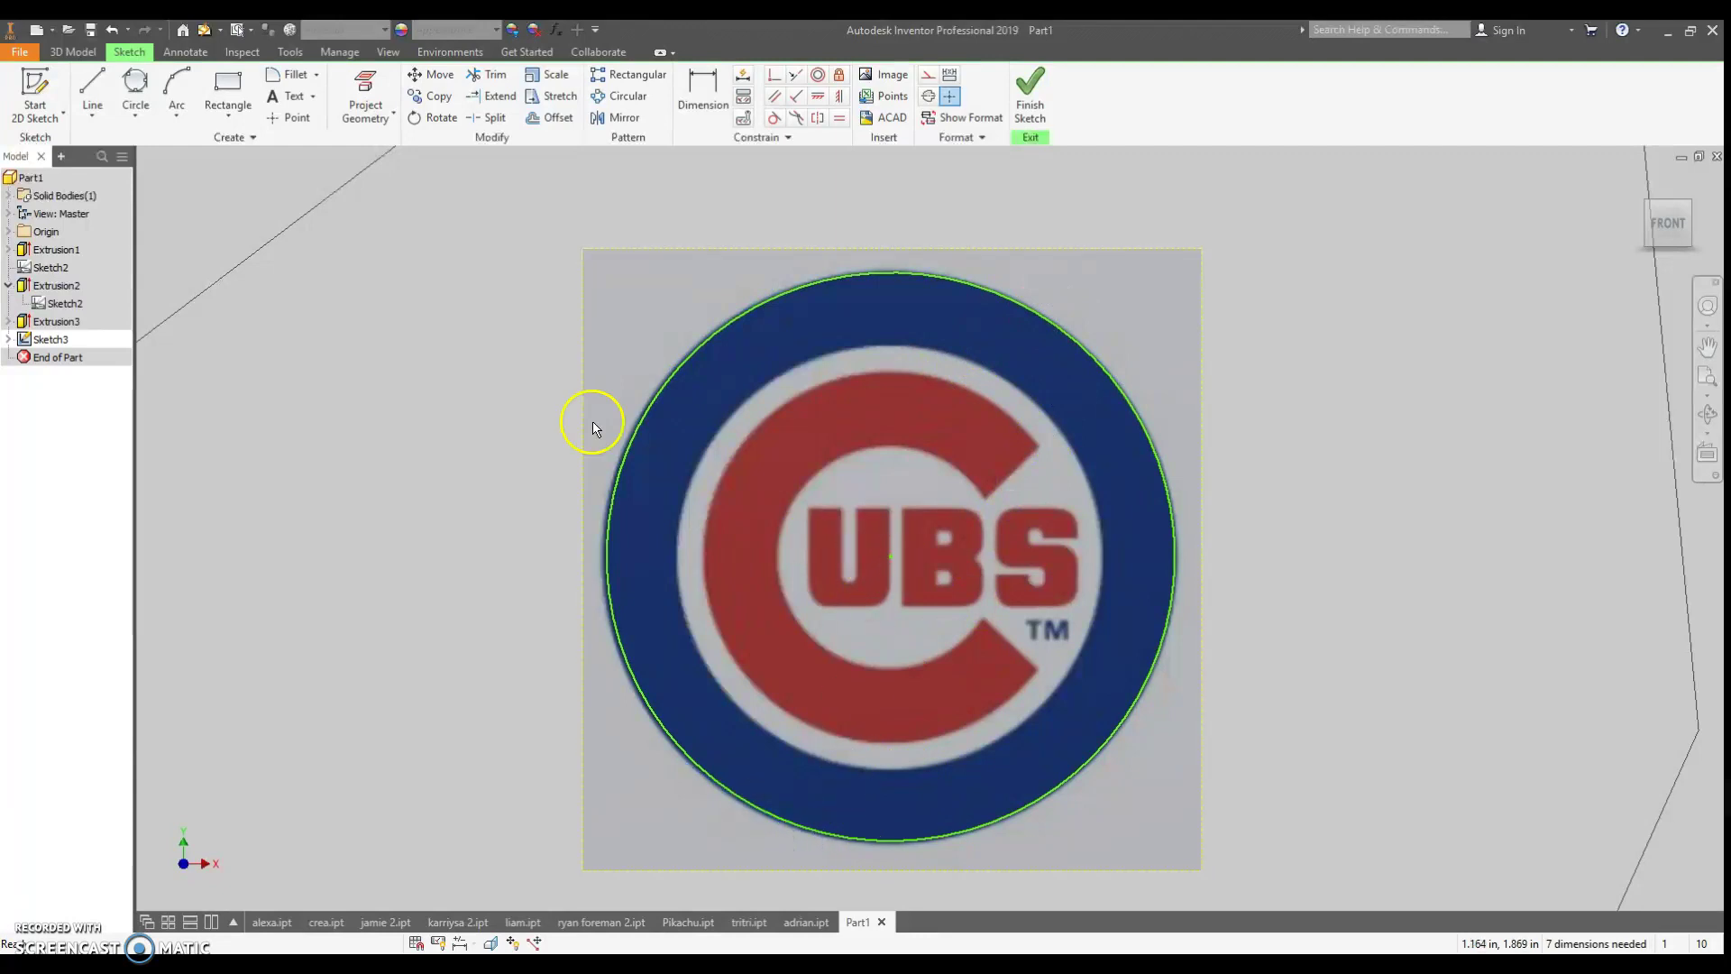
- Draw centre-point circles at the logo centre, sized to the blue ring's inner edge and the red C's outer edge
click(136, 113)
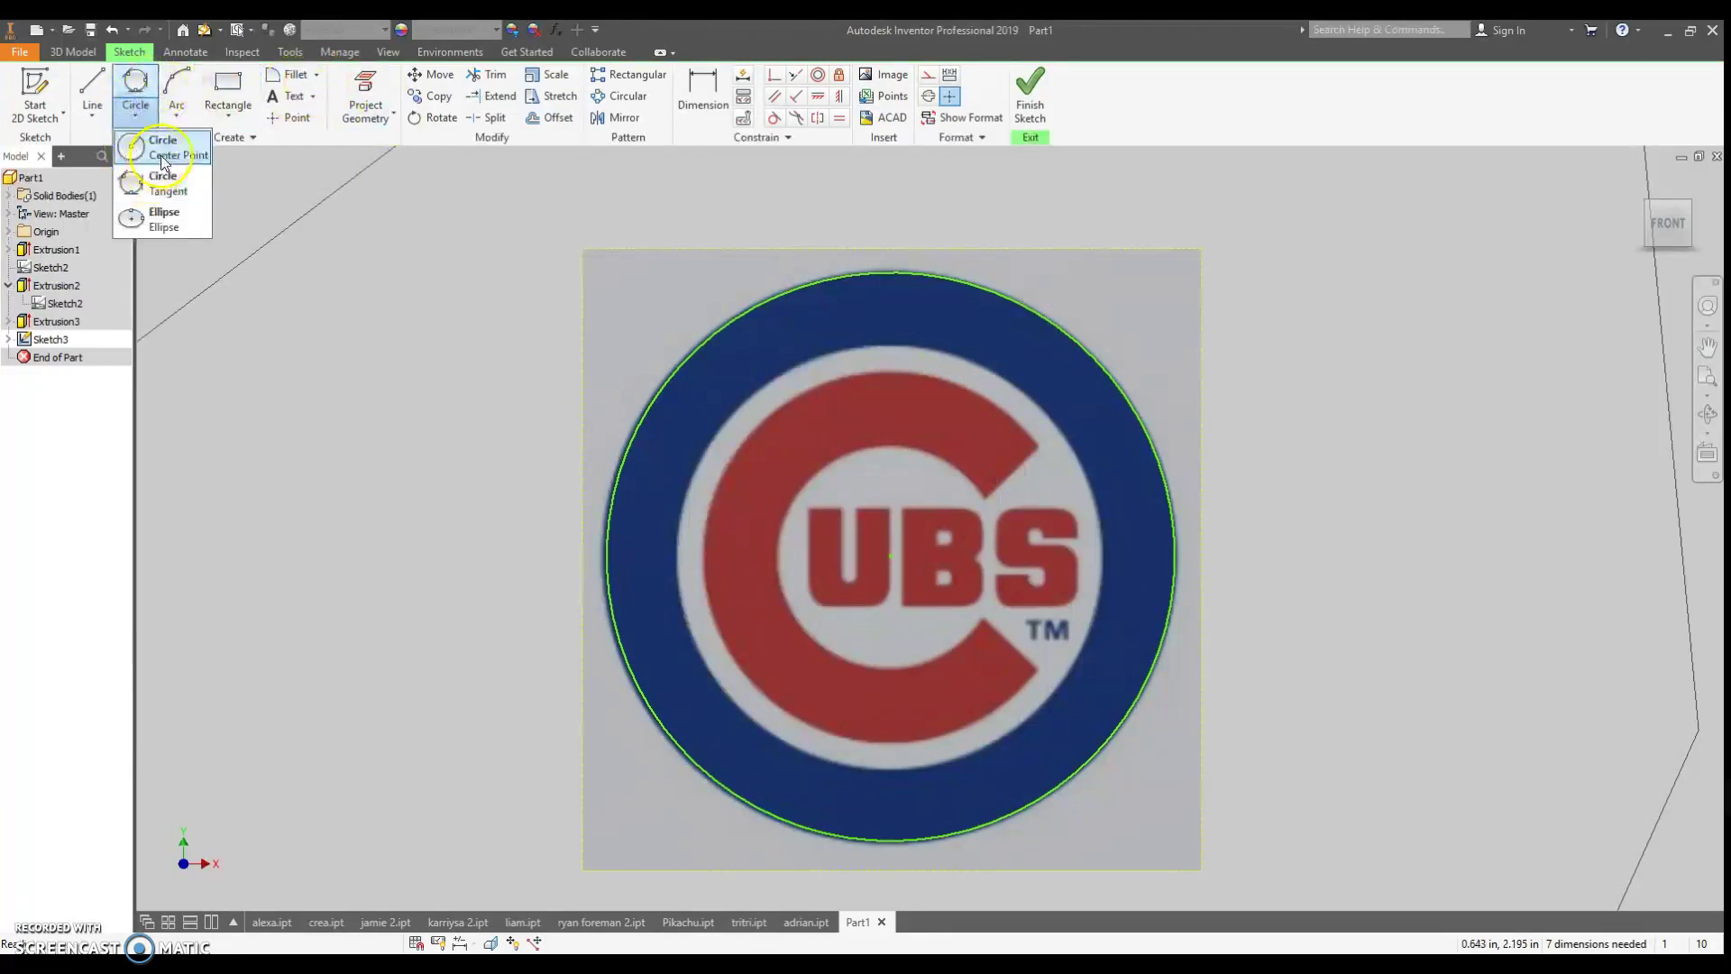
click(164, 158)
click(891, 556)
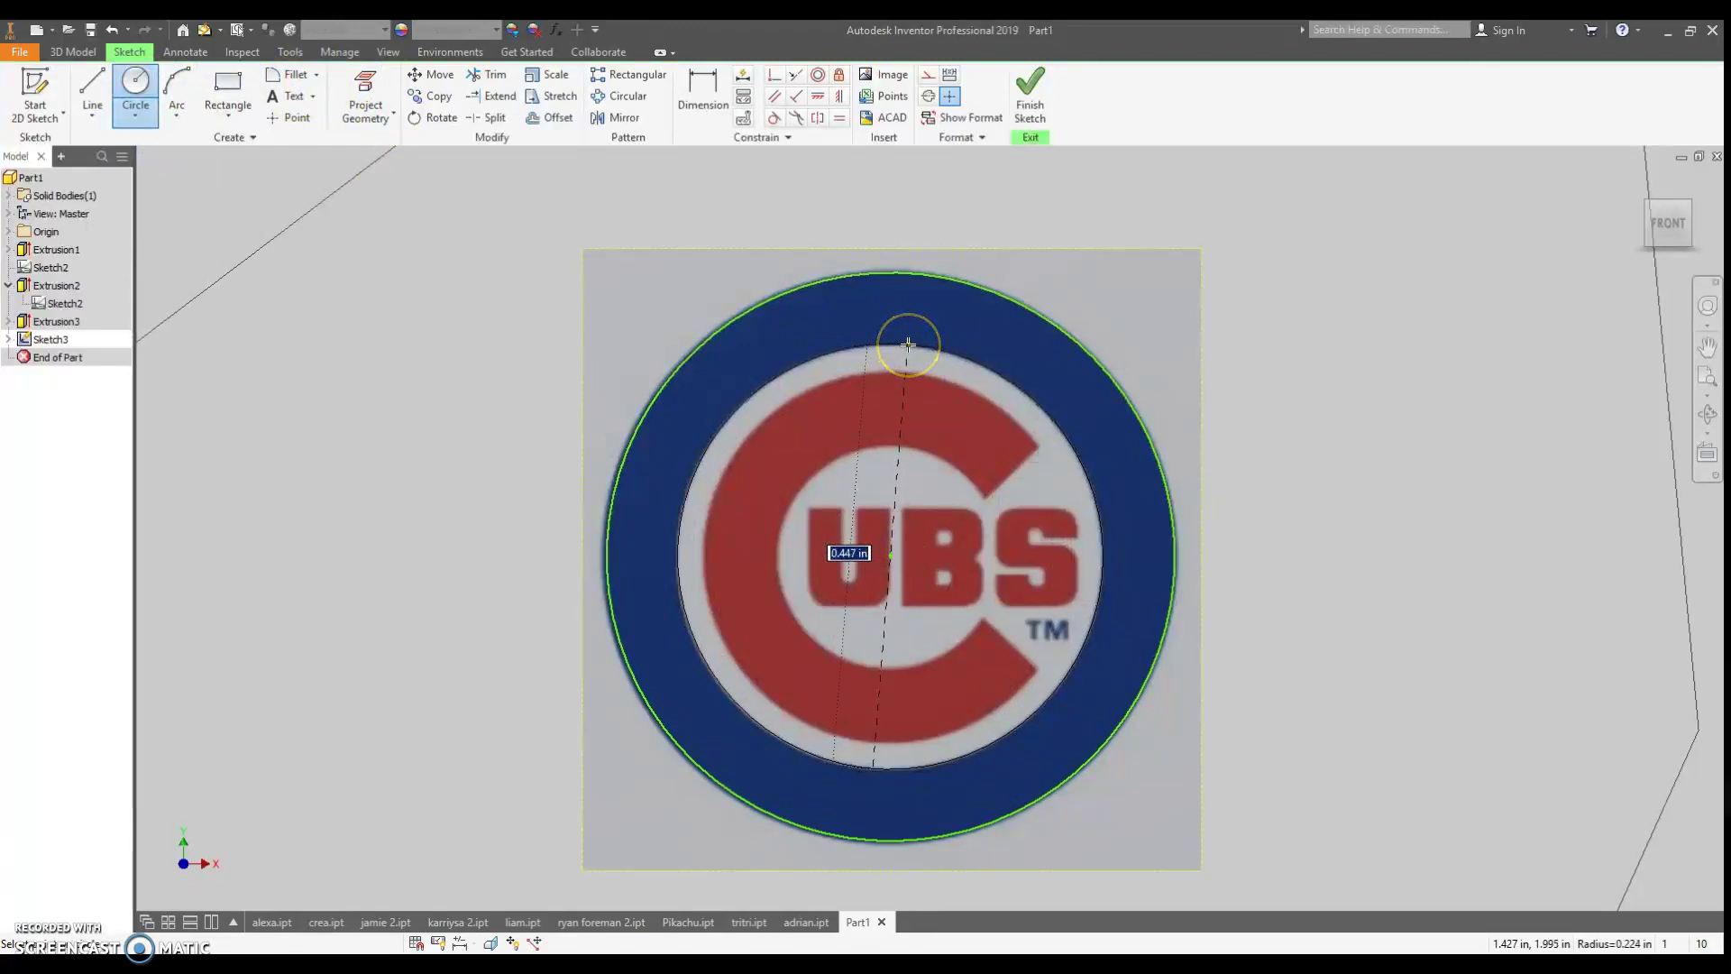
click(908, 344)
click(891, 556)
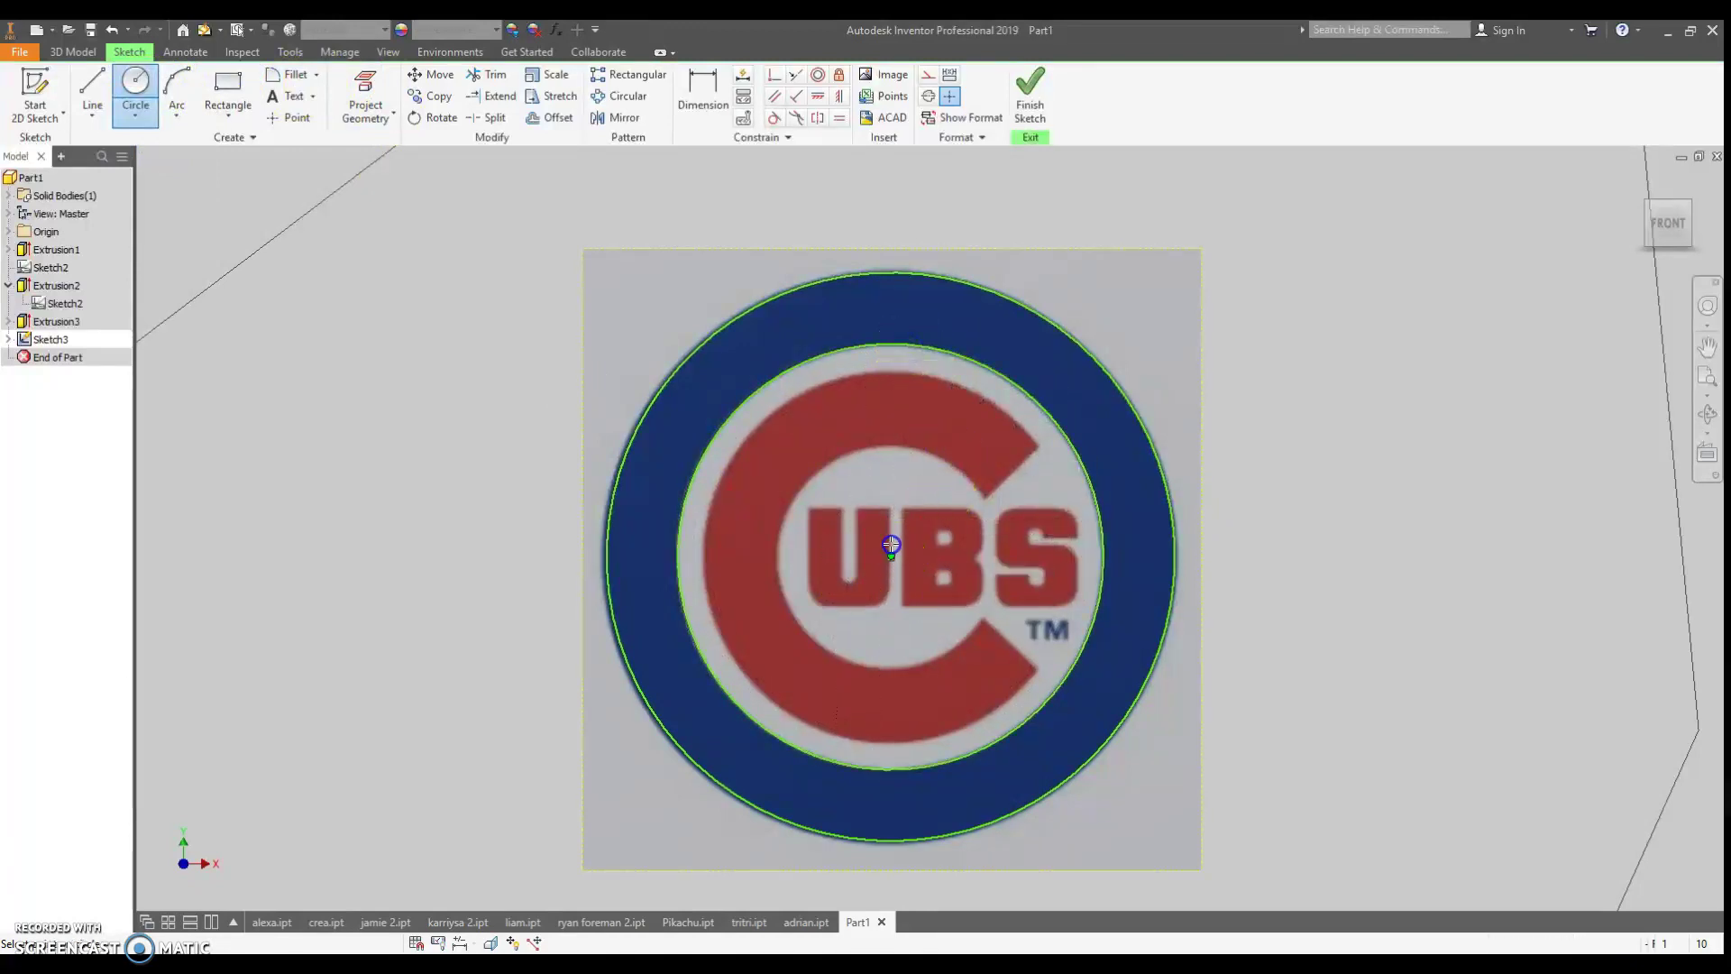
click(890, 442)
click(891, 555)
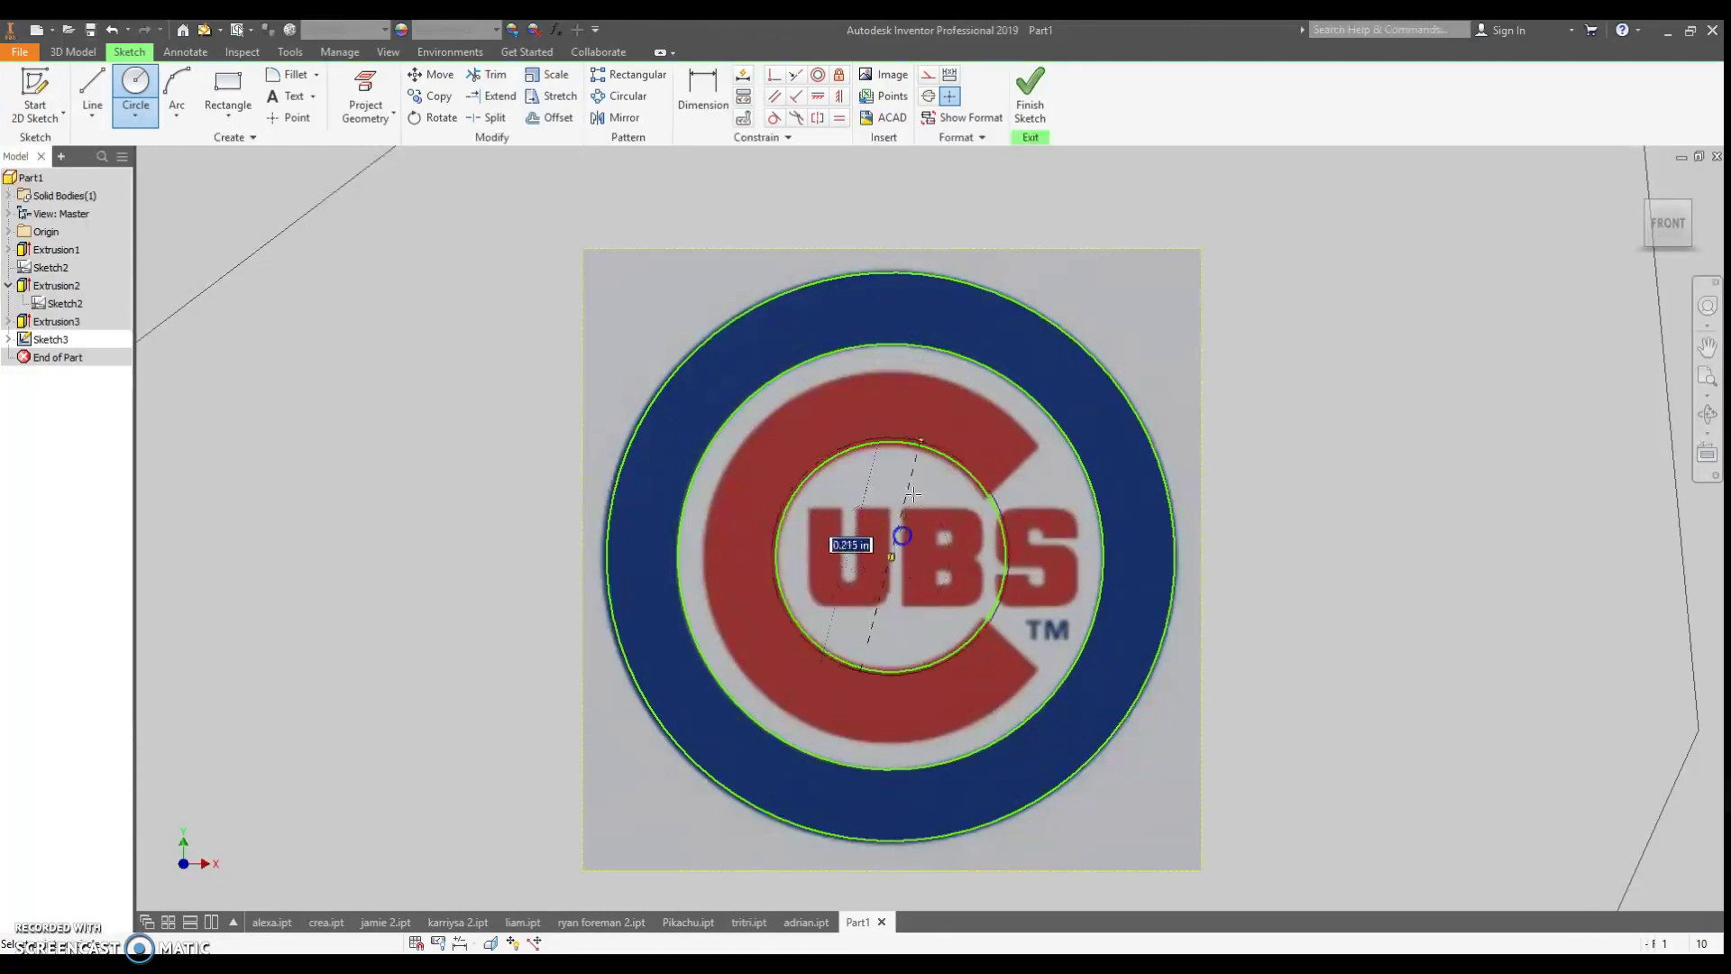
click(934, 375)
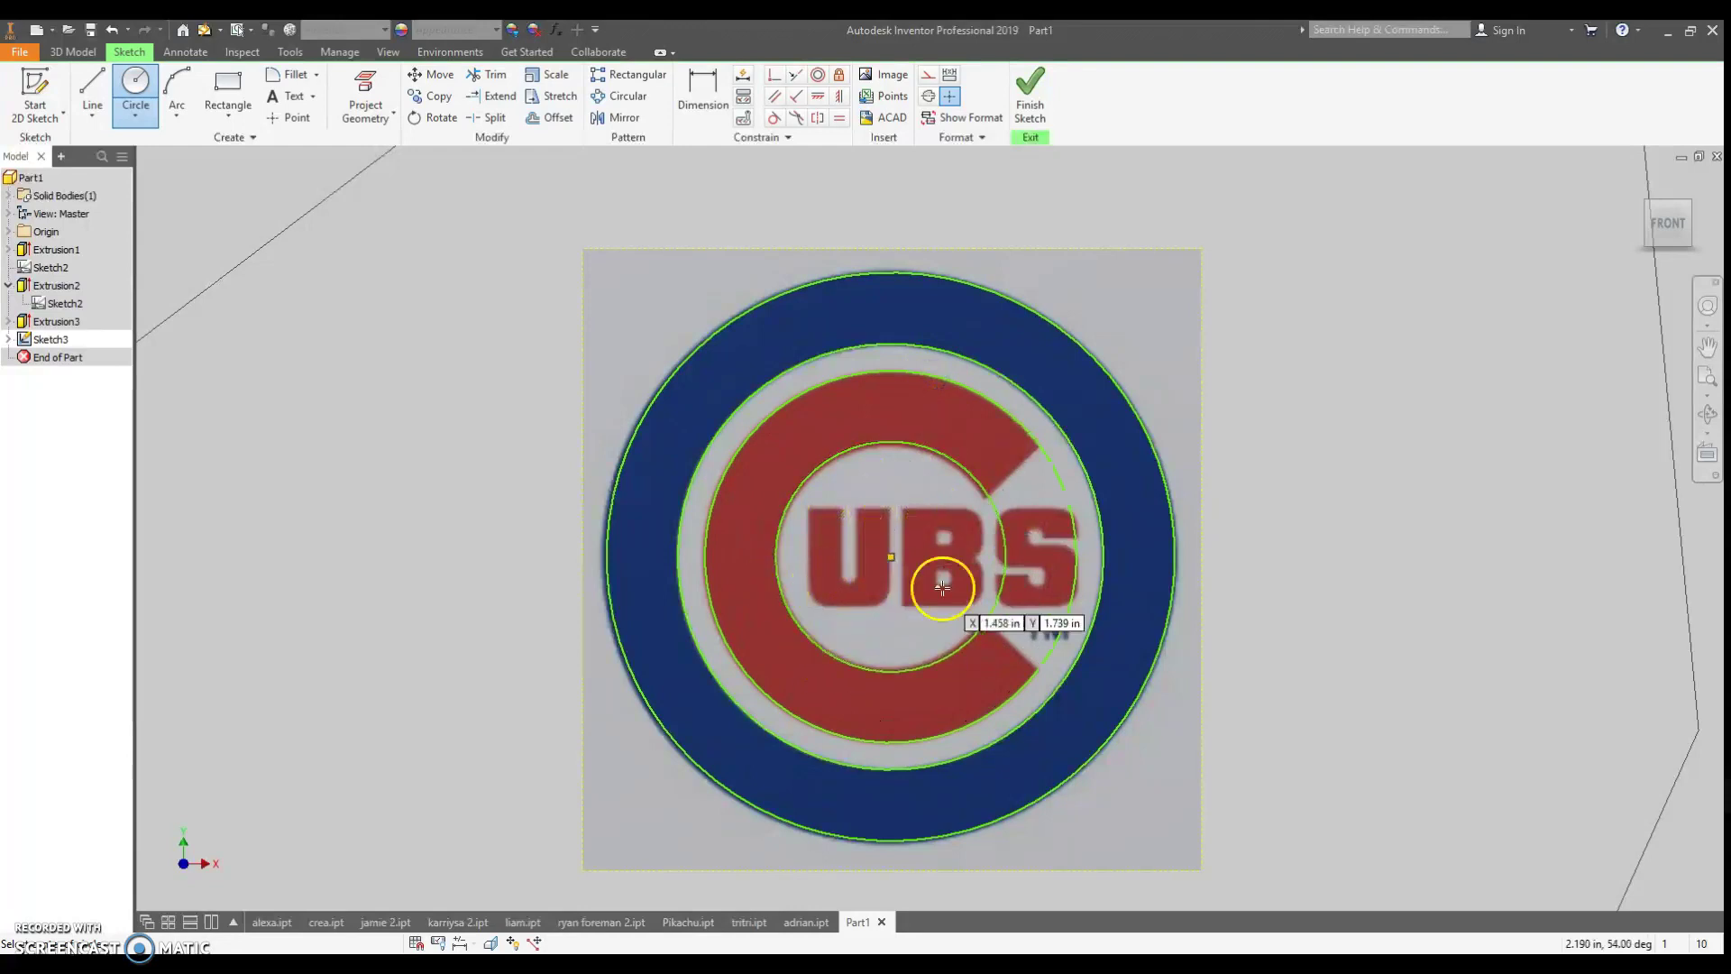
- Trace the U's lower-left corner arc and its left stem with lines
scroll(946, 592, down, 2)
scroll(938, 591, up, 5)
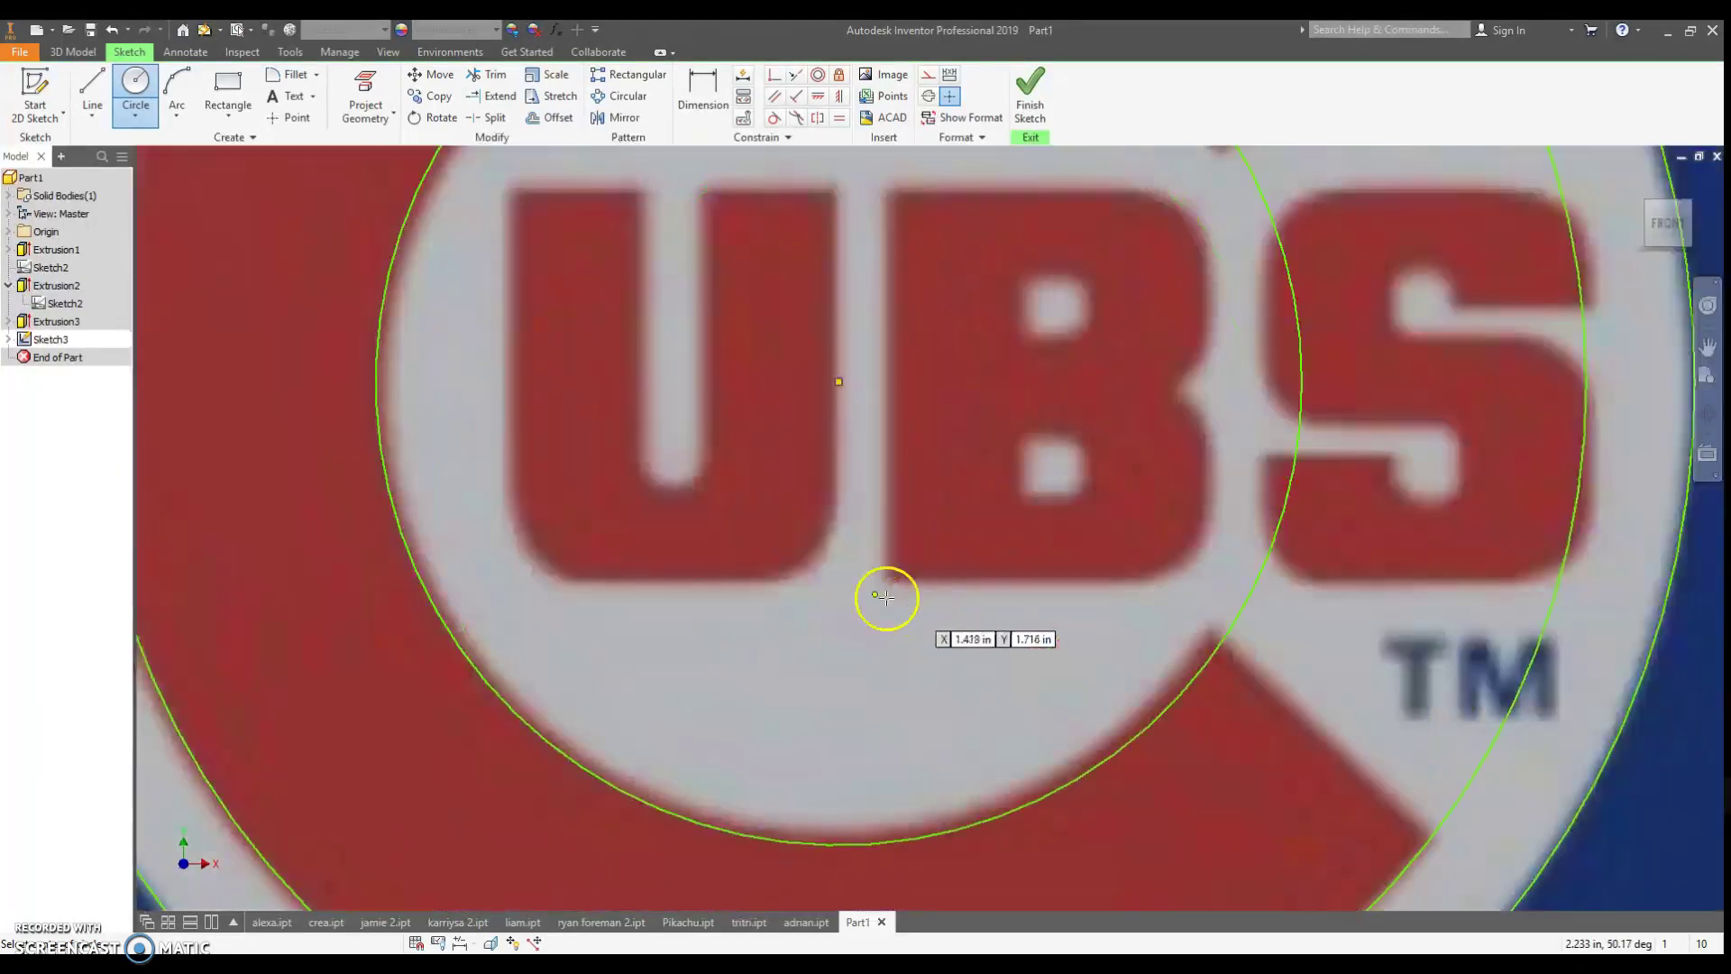
click(177, 91)
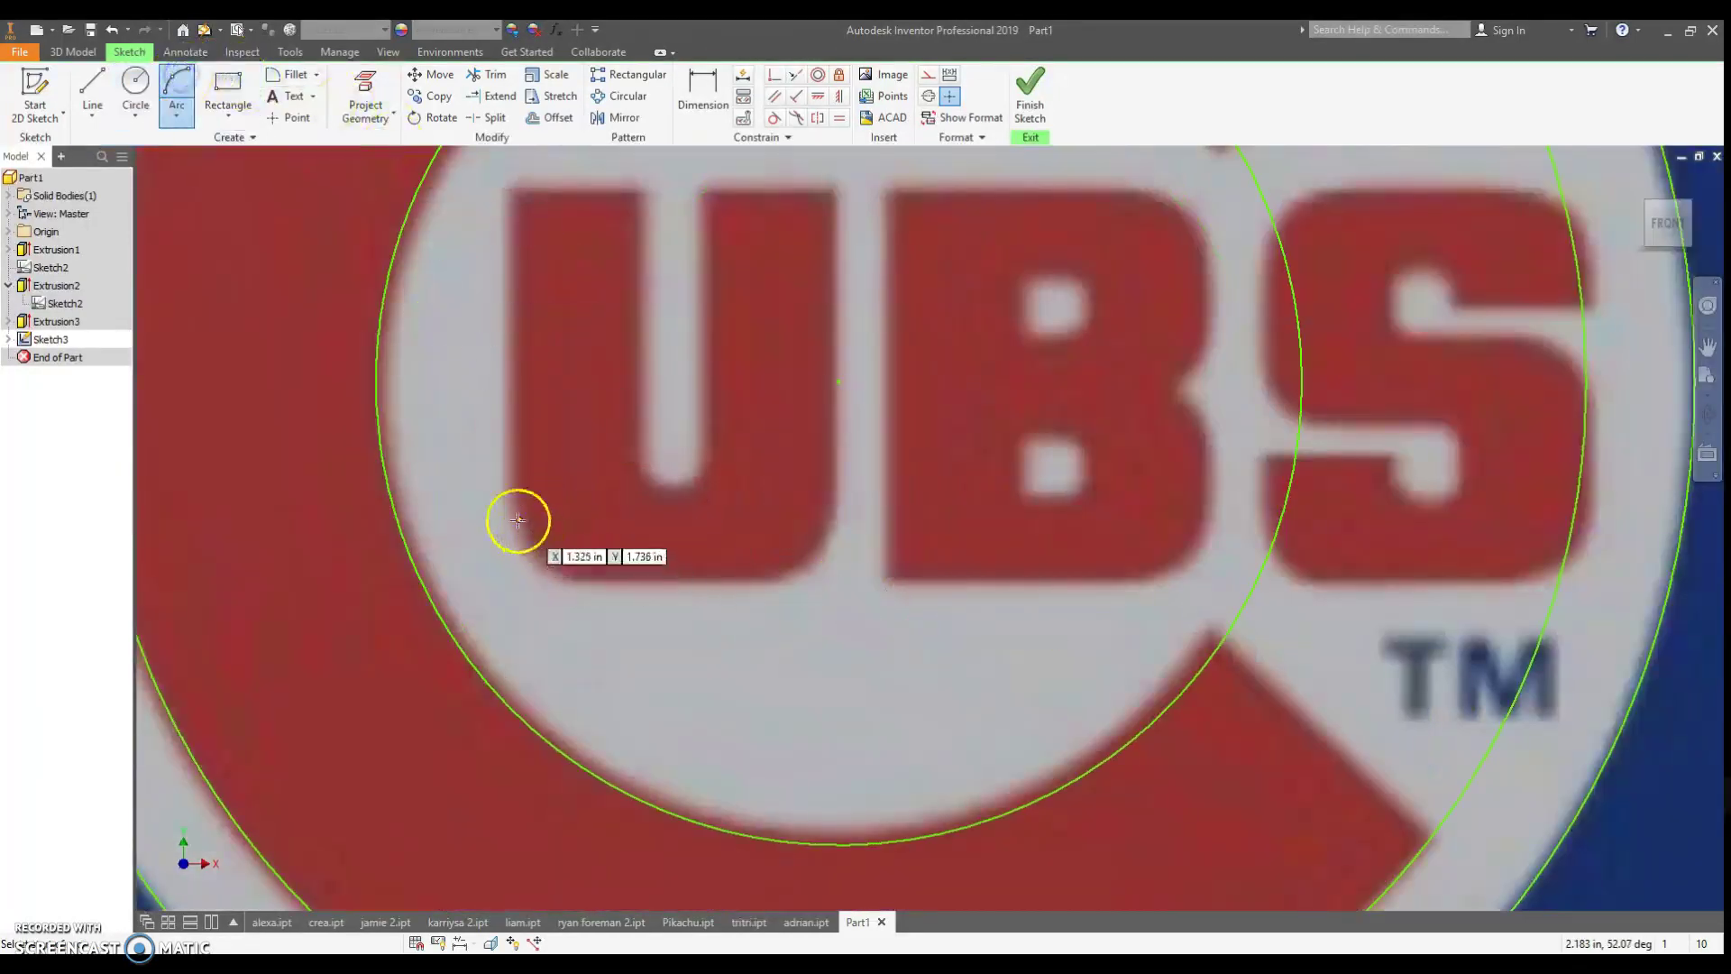
click(502, 496)
click(525, 580)
click(543, 565)
click(92, 85)
click(522, 471)
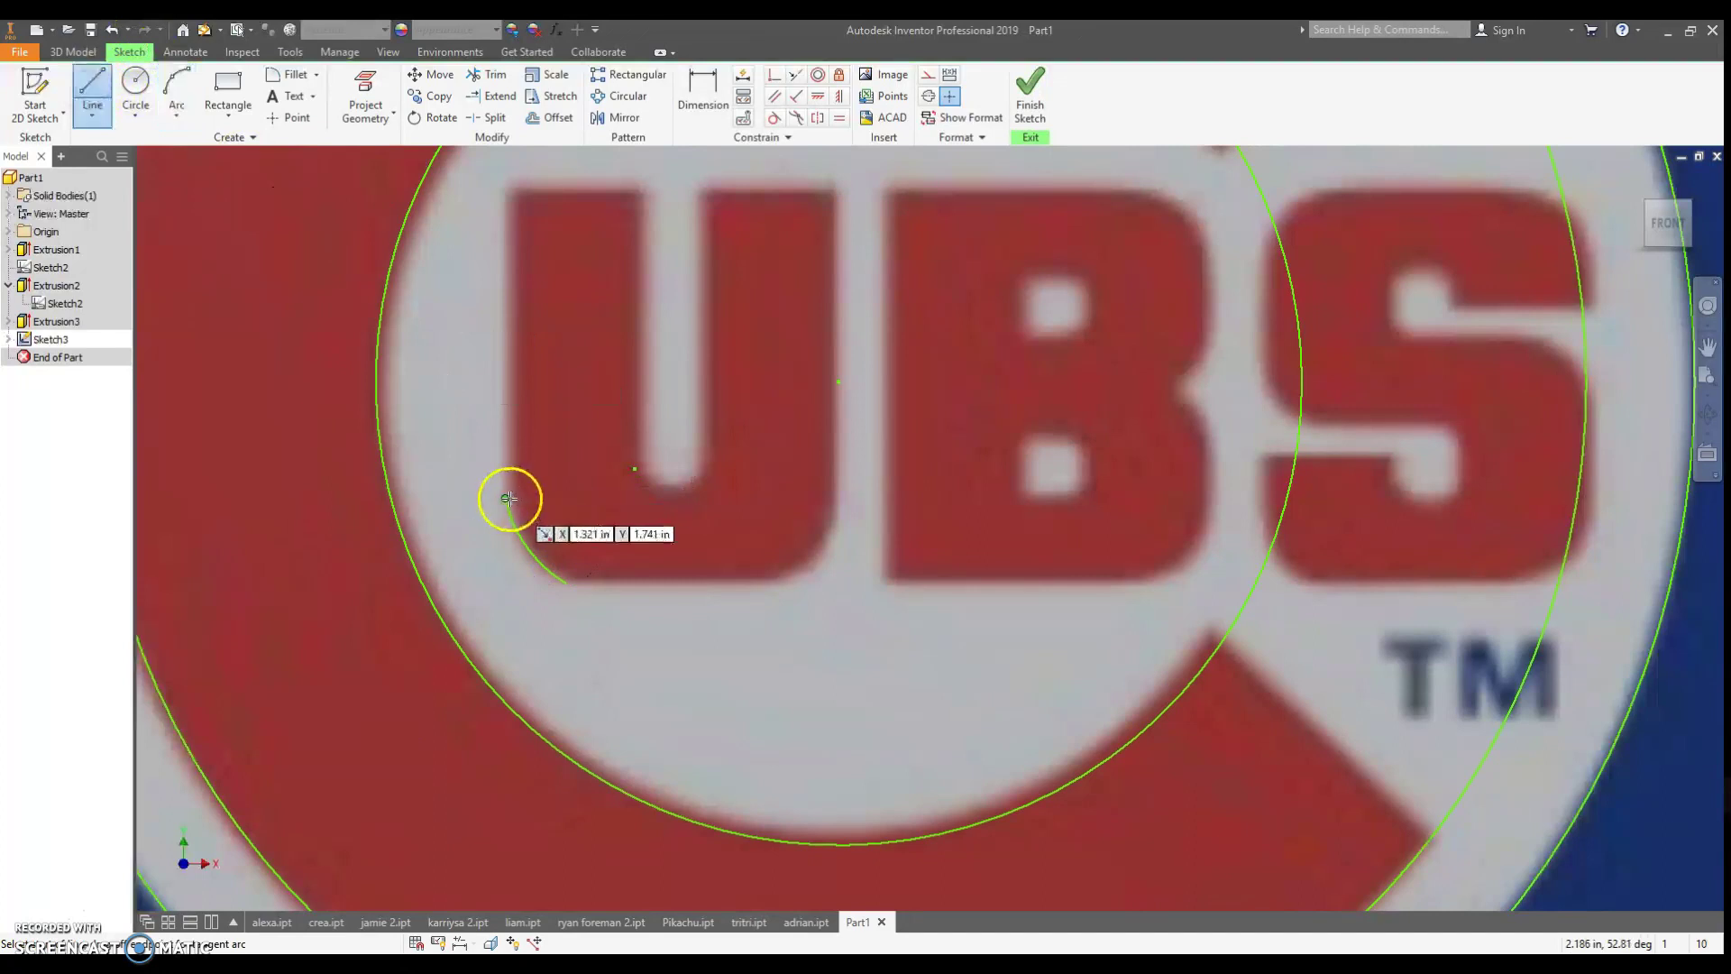
click(504, 187)
click(640, 187)
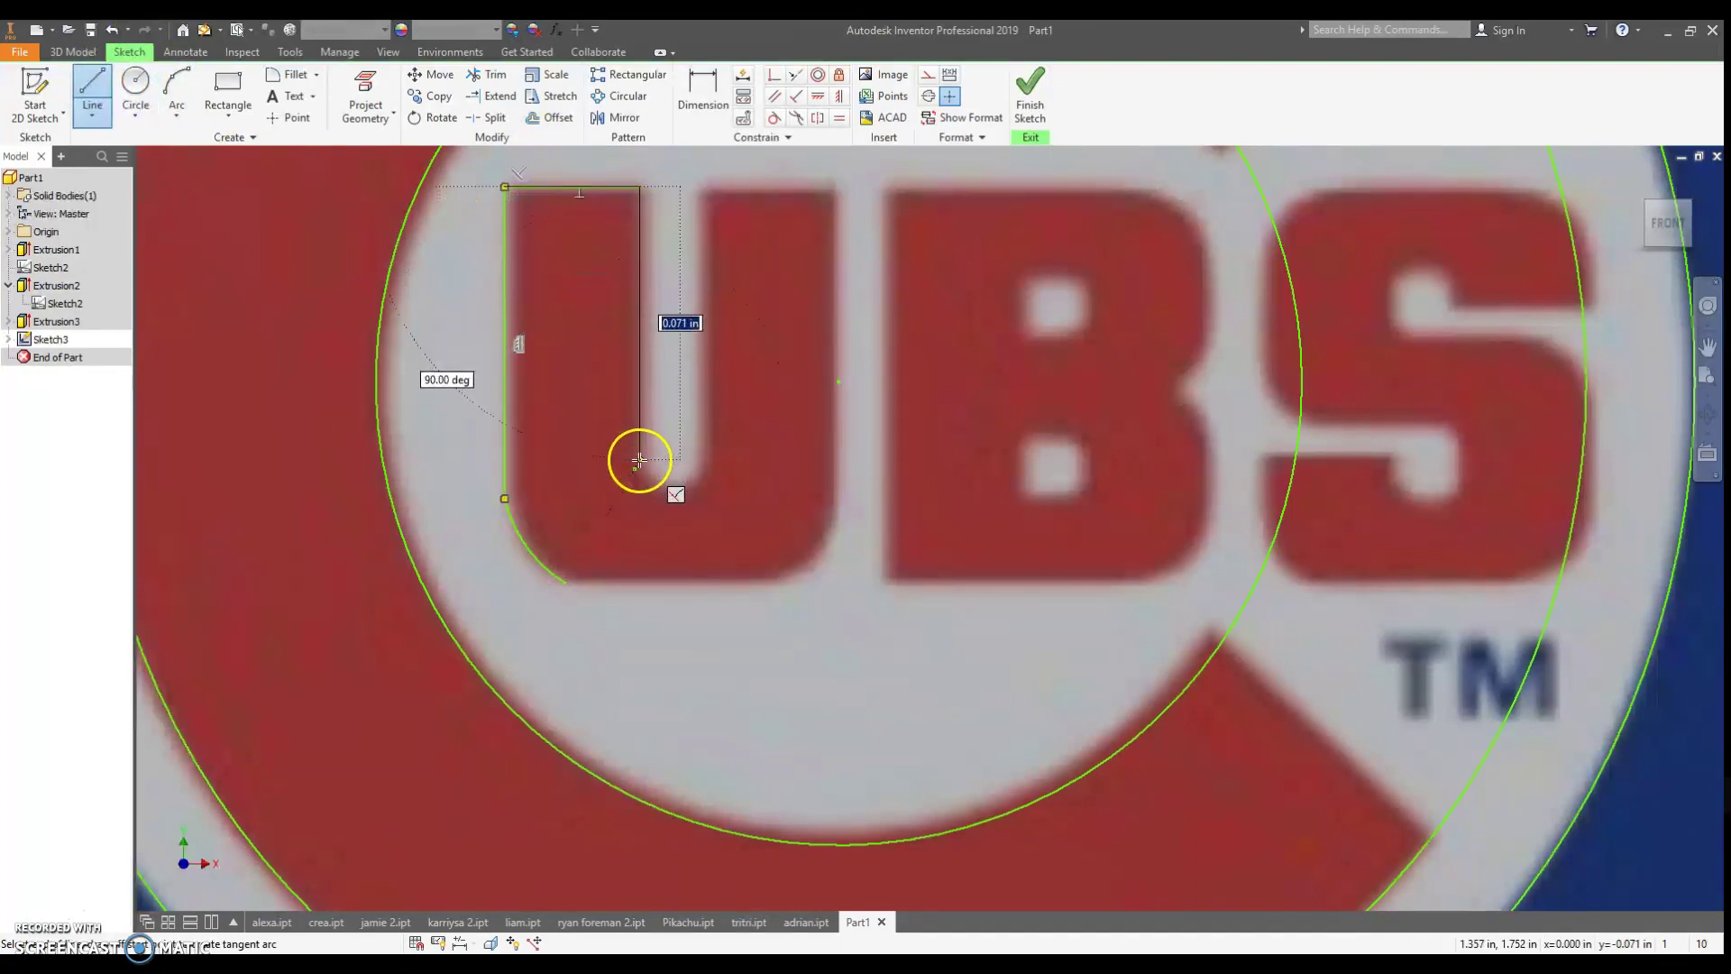
click(638, 464)
click(115, 90)
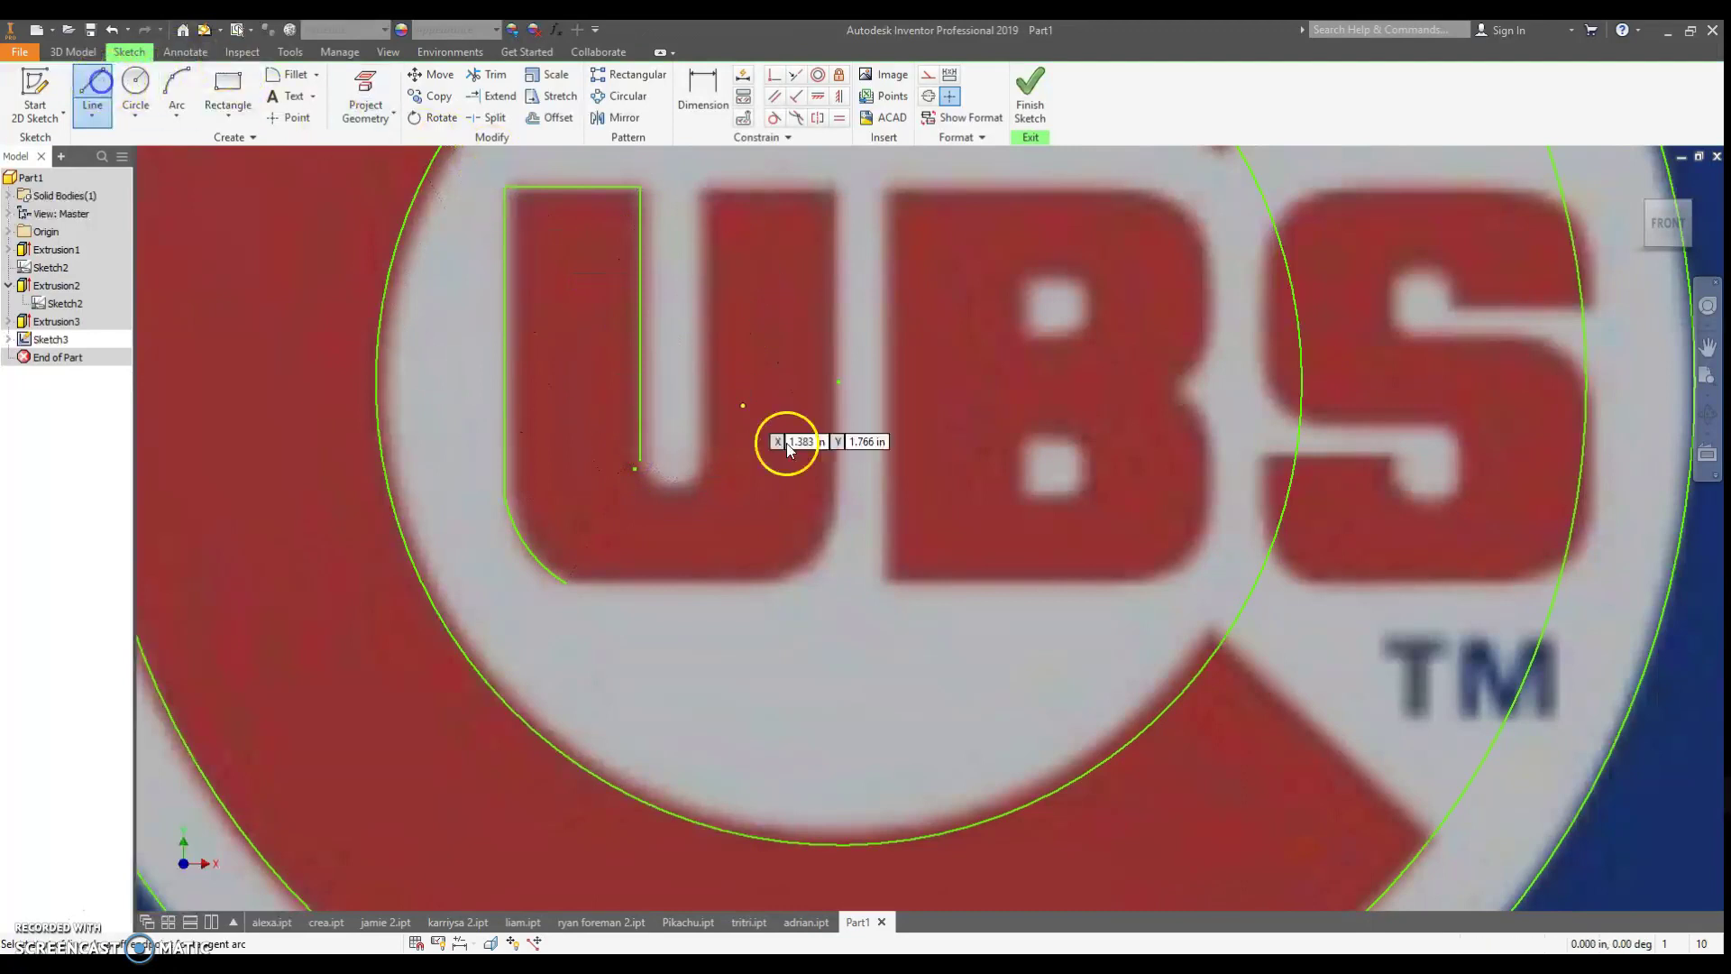
- Trace the U's right stem, inner and bottom-right arcs, and its straight bottom edge
click(707, 459)
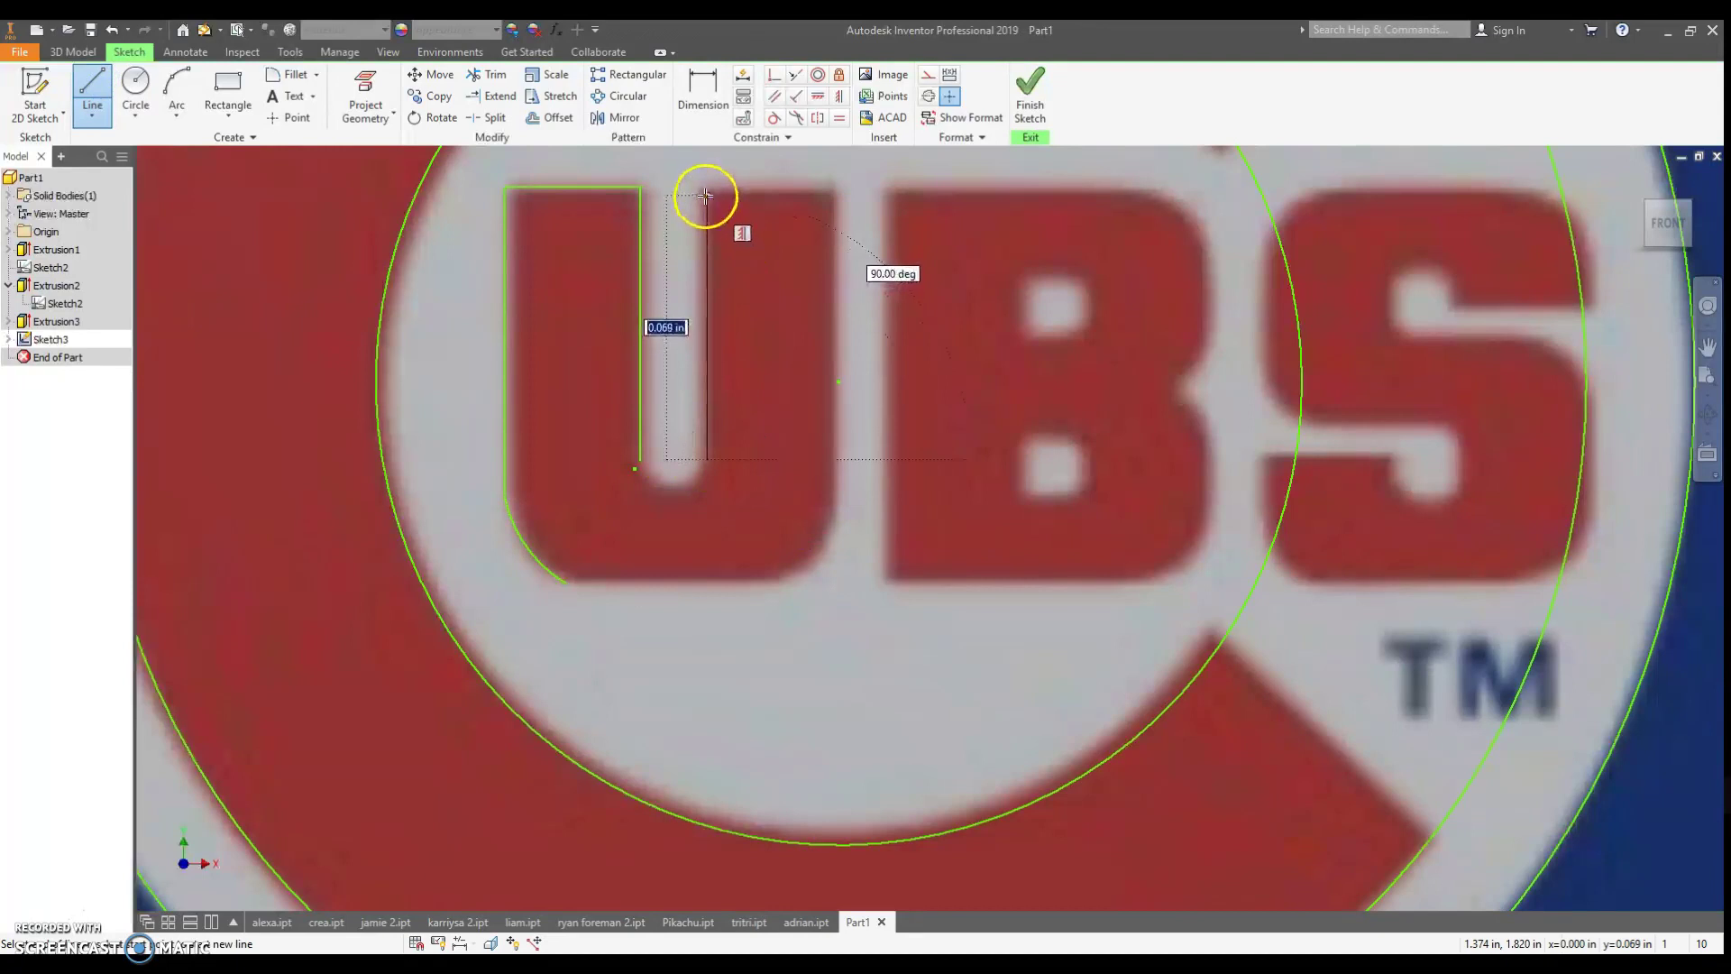
click(707, 187)
click(836, 187)
click(837, 500)
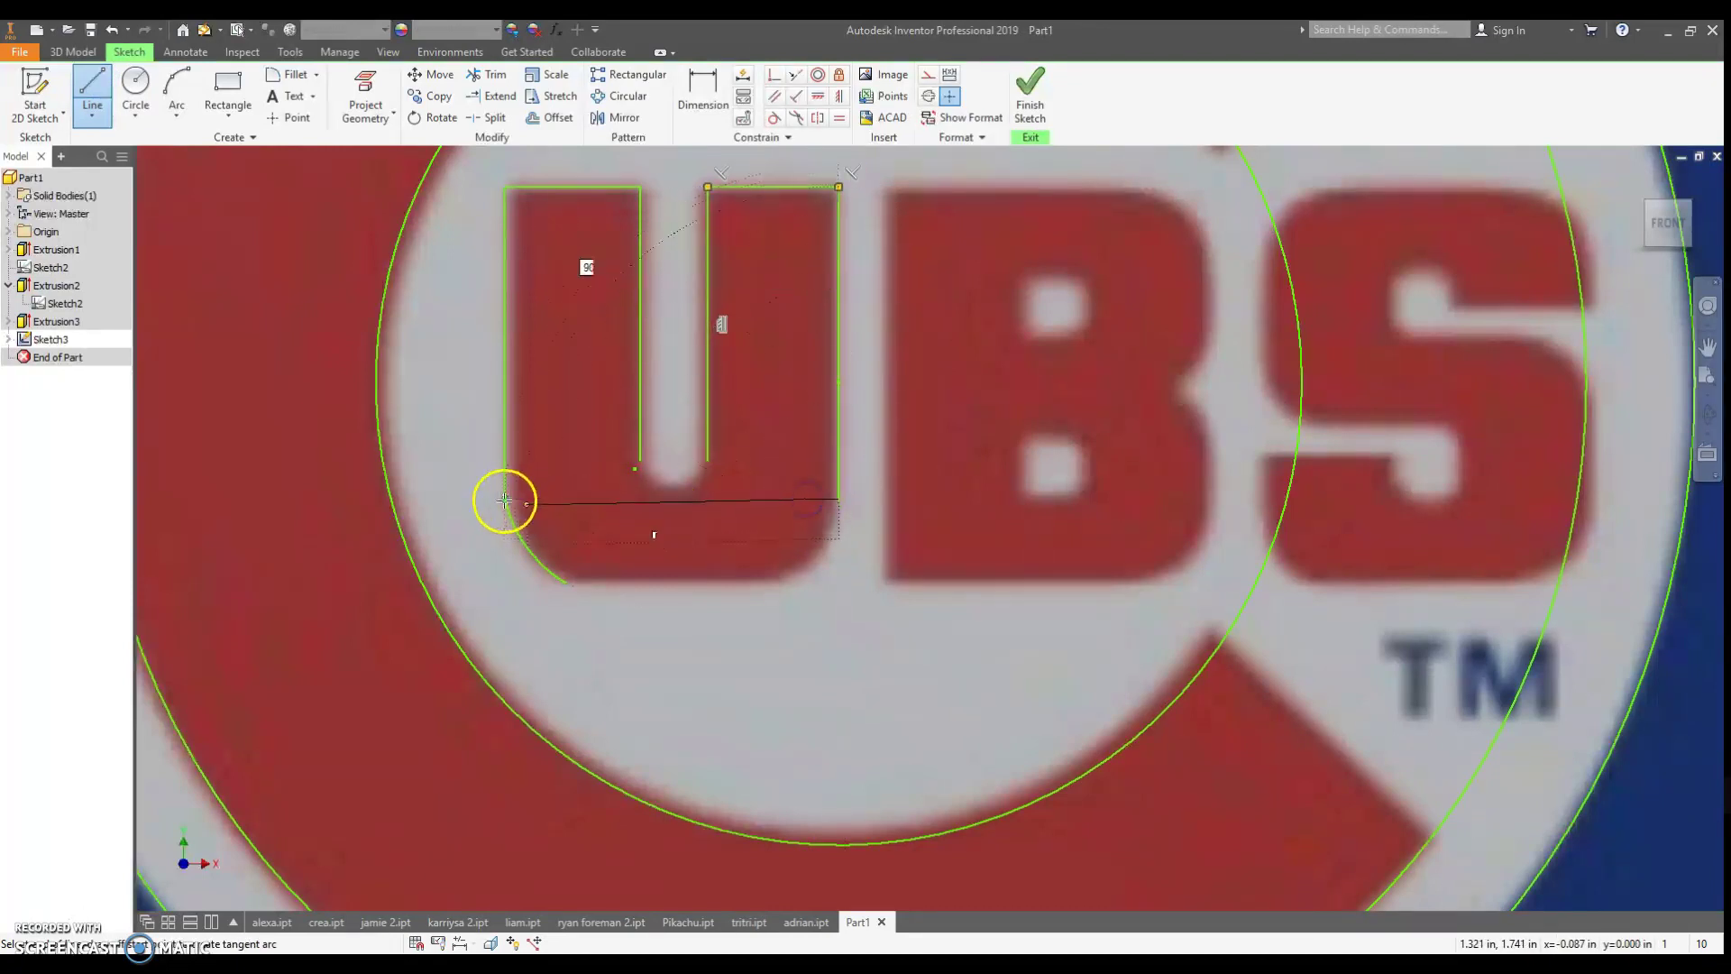
click(177, 90)
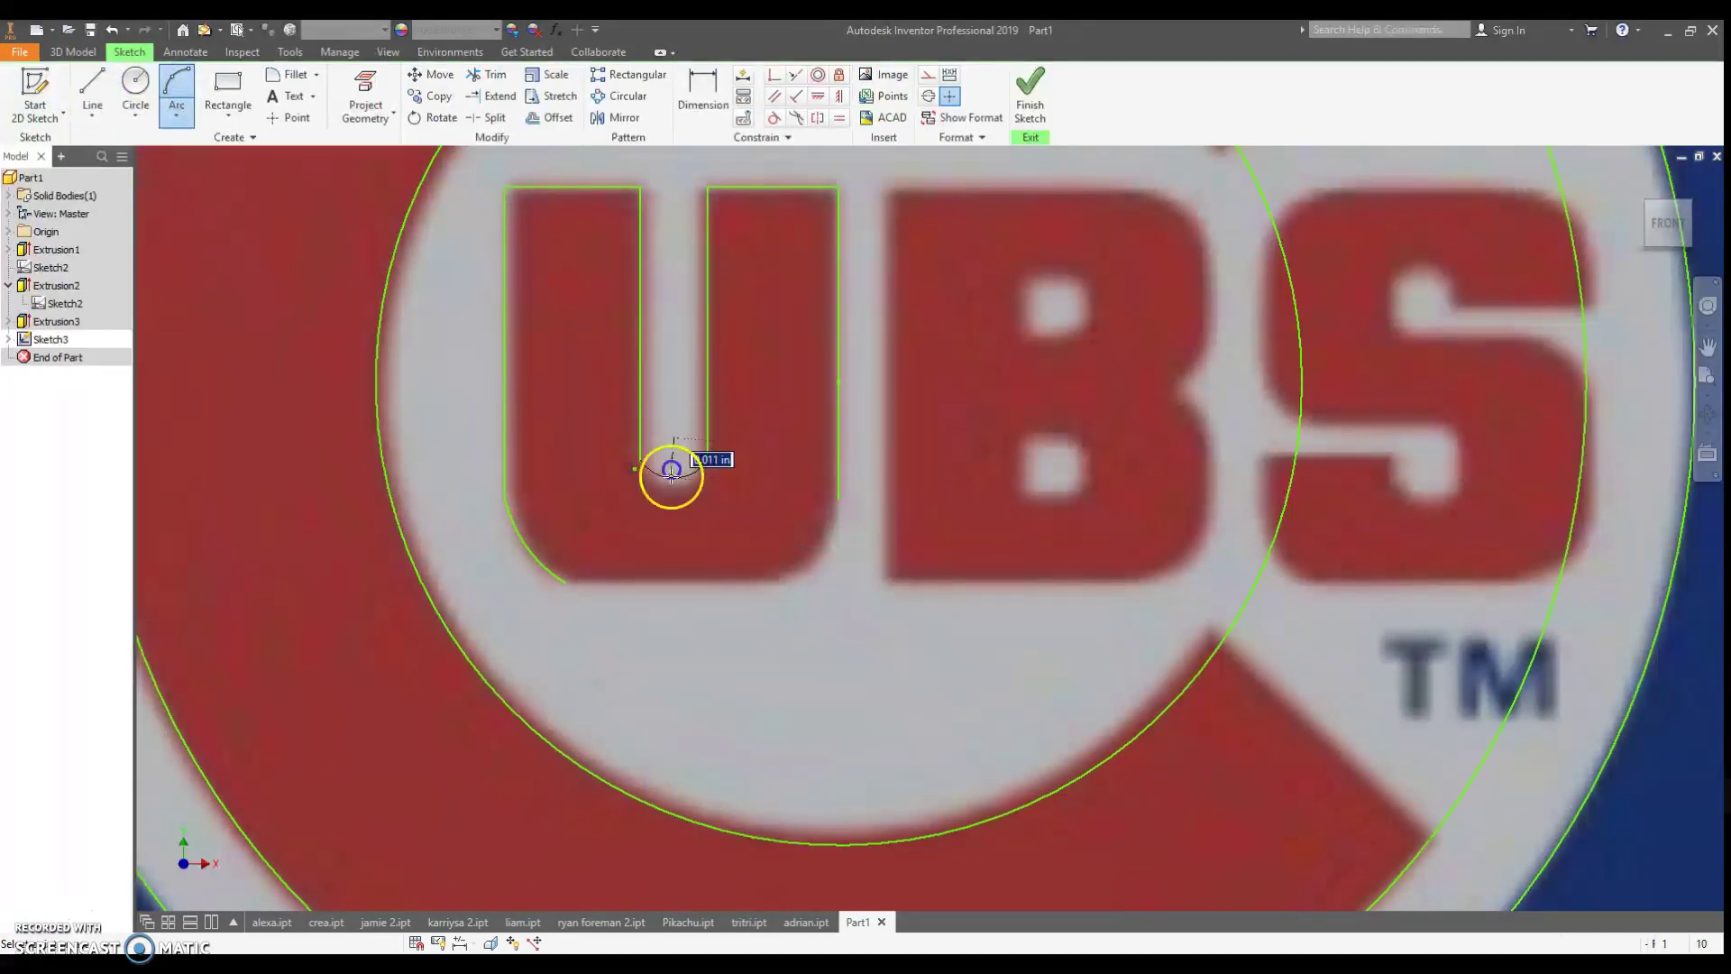
click(674, 493)
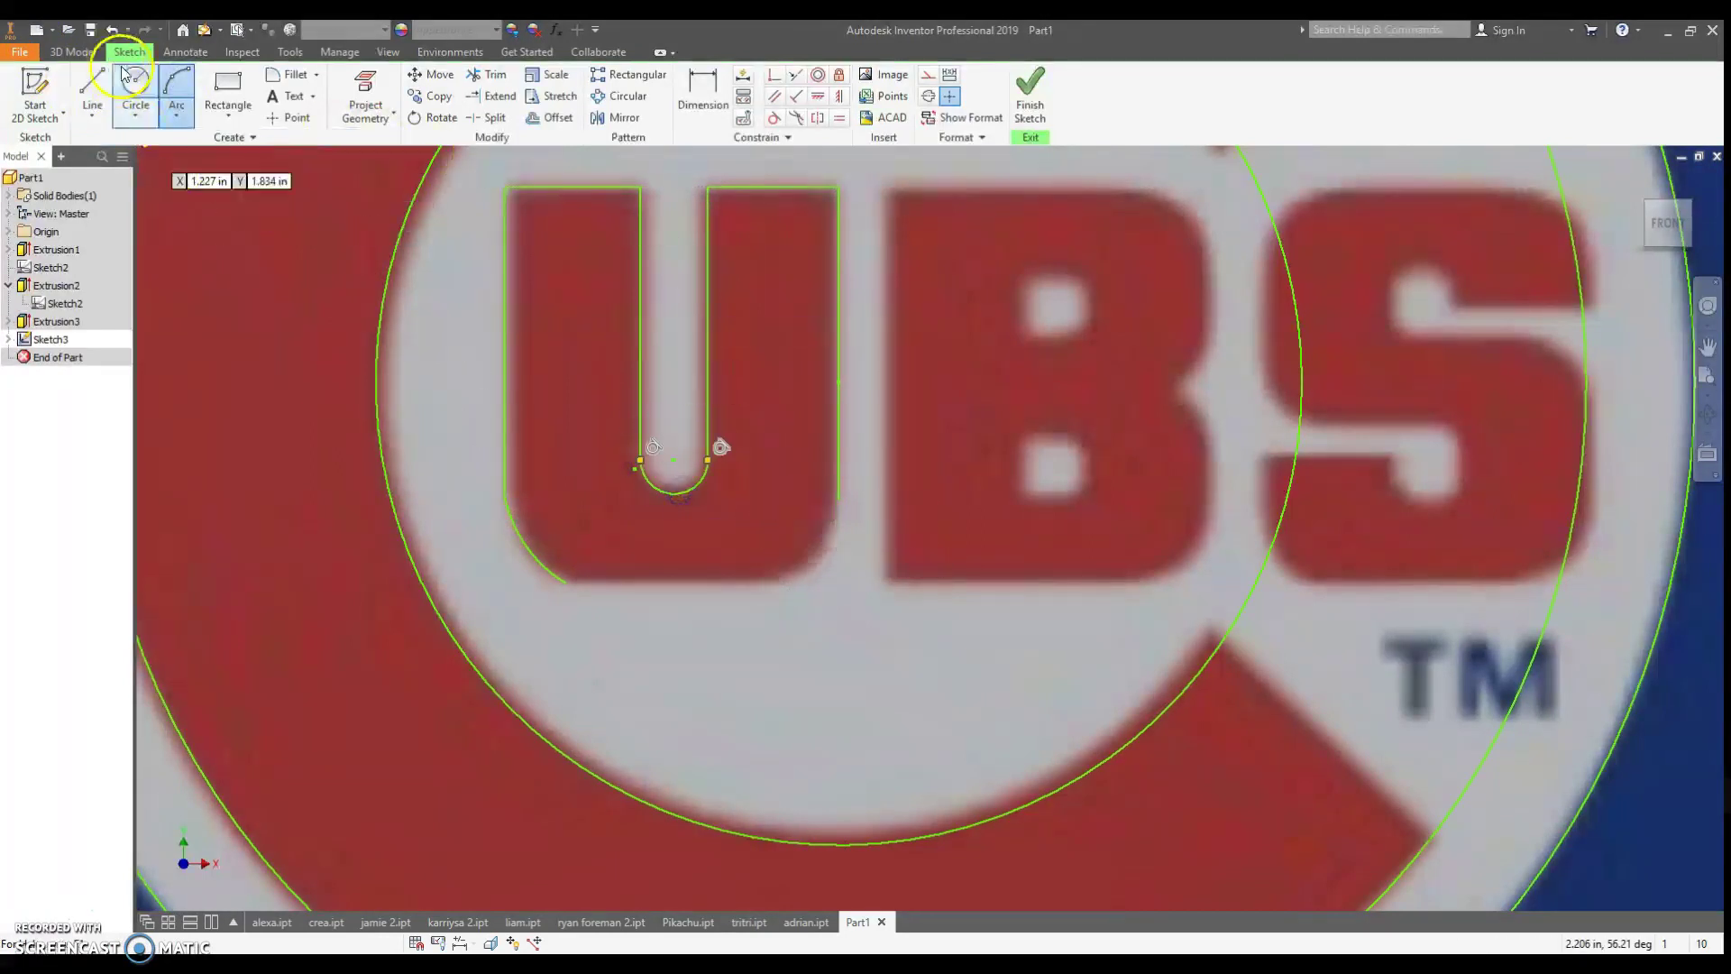
click(839, 498)
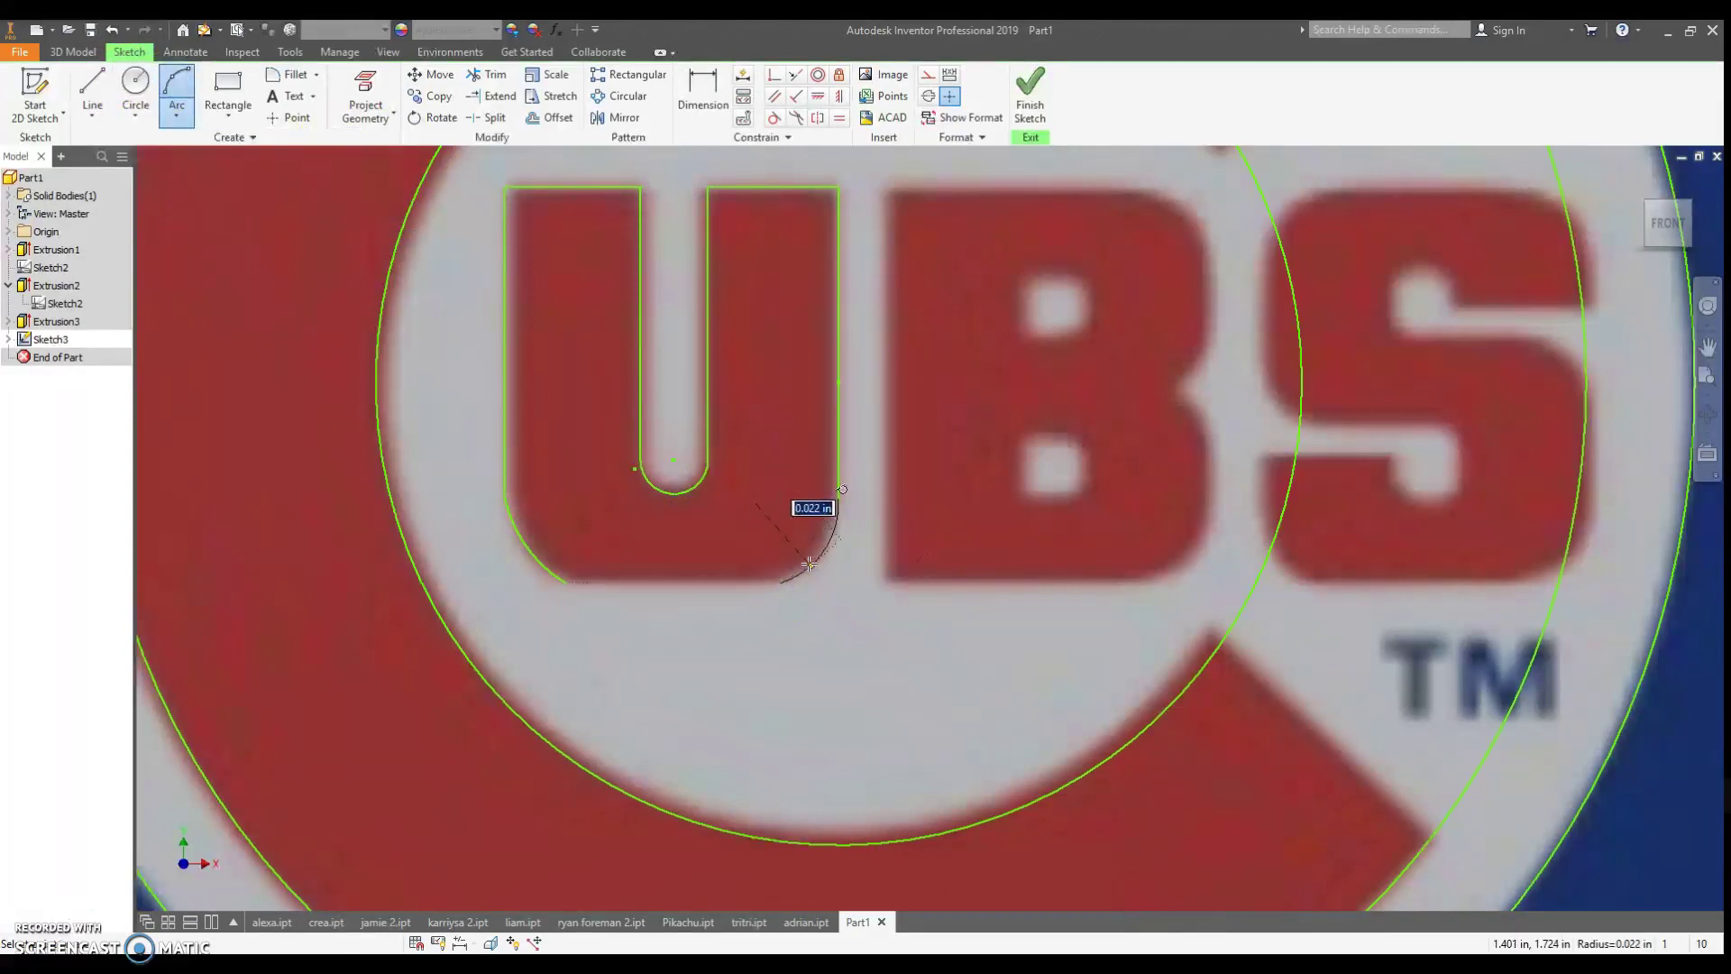
click(780, 581)
click(92, 90)
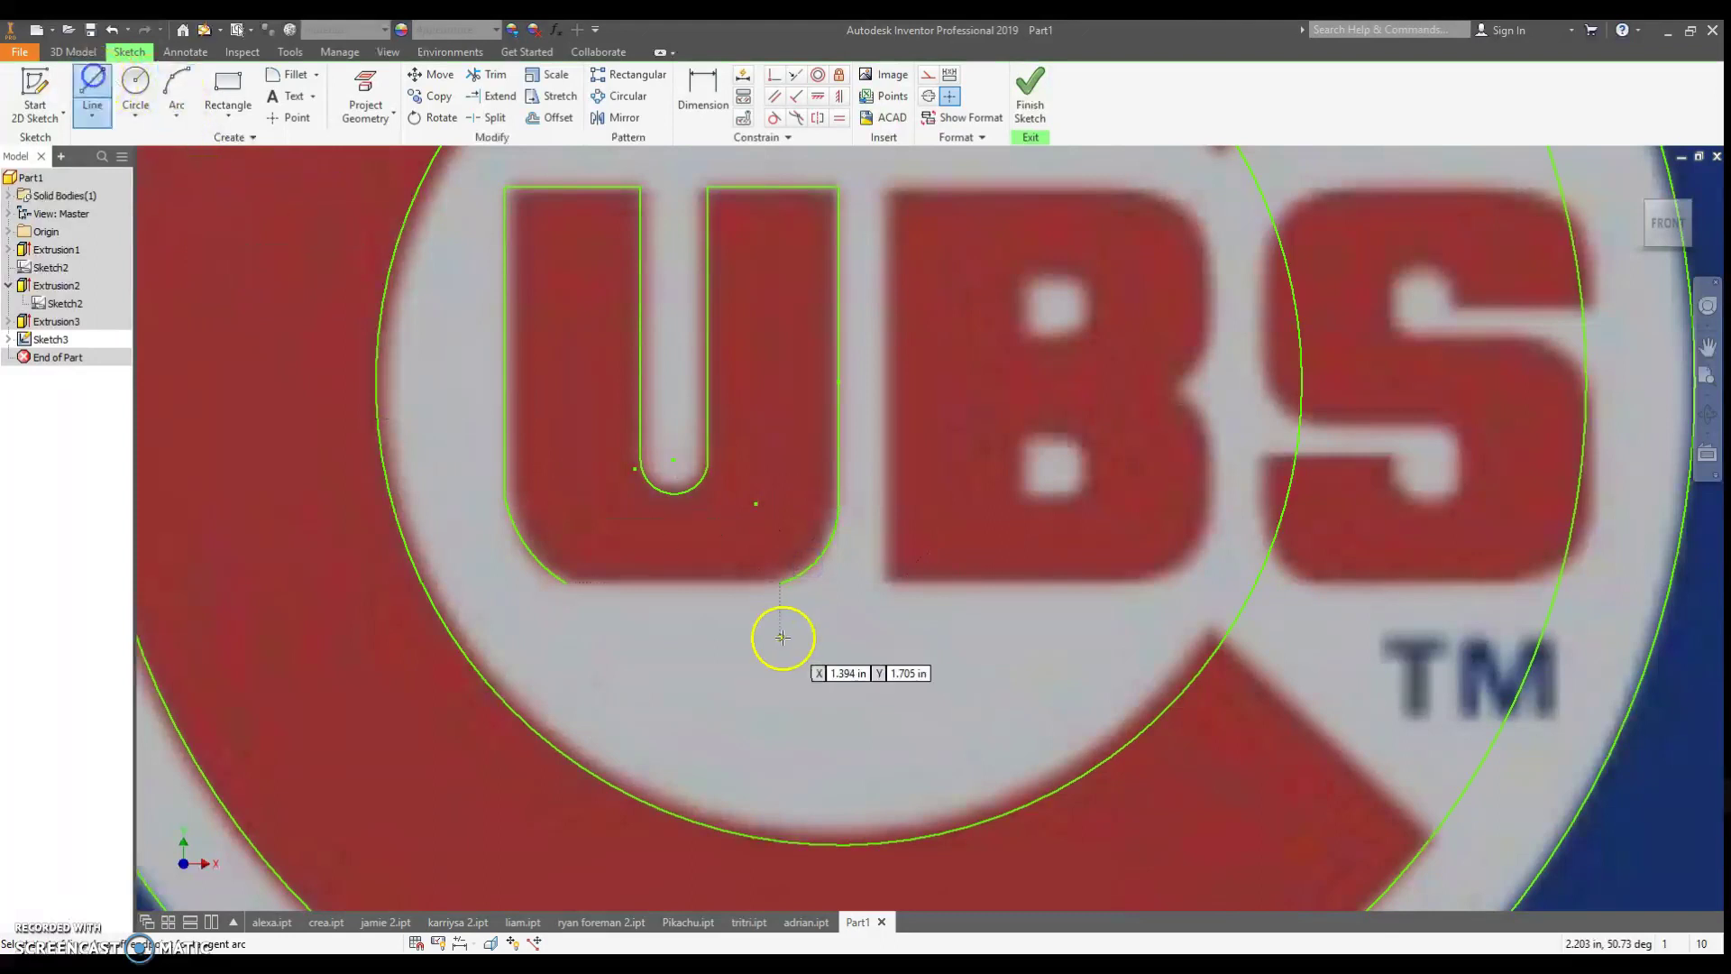
click(568, 582)
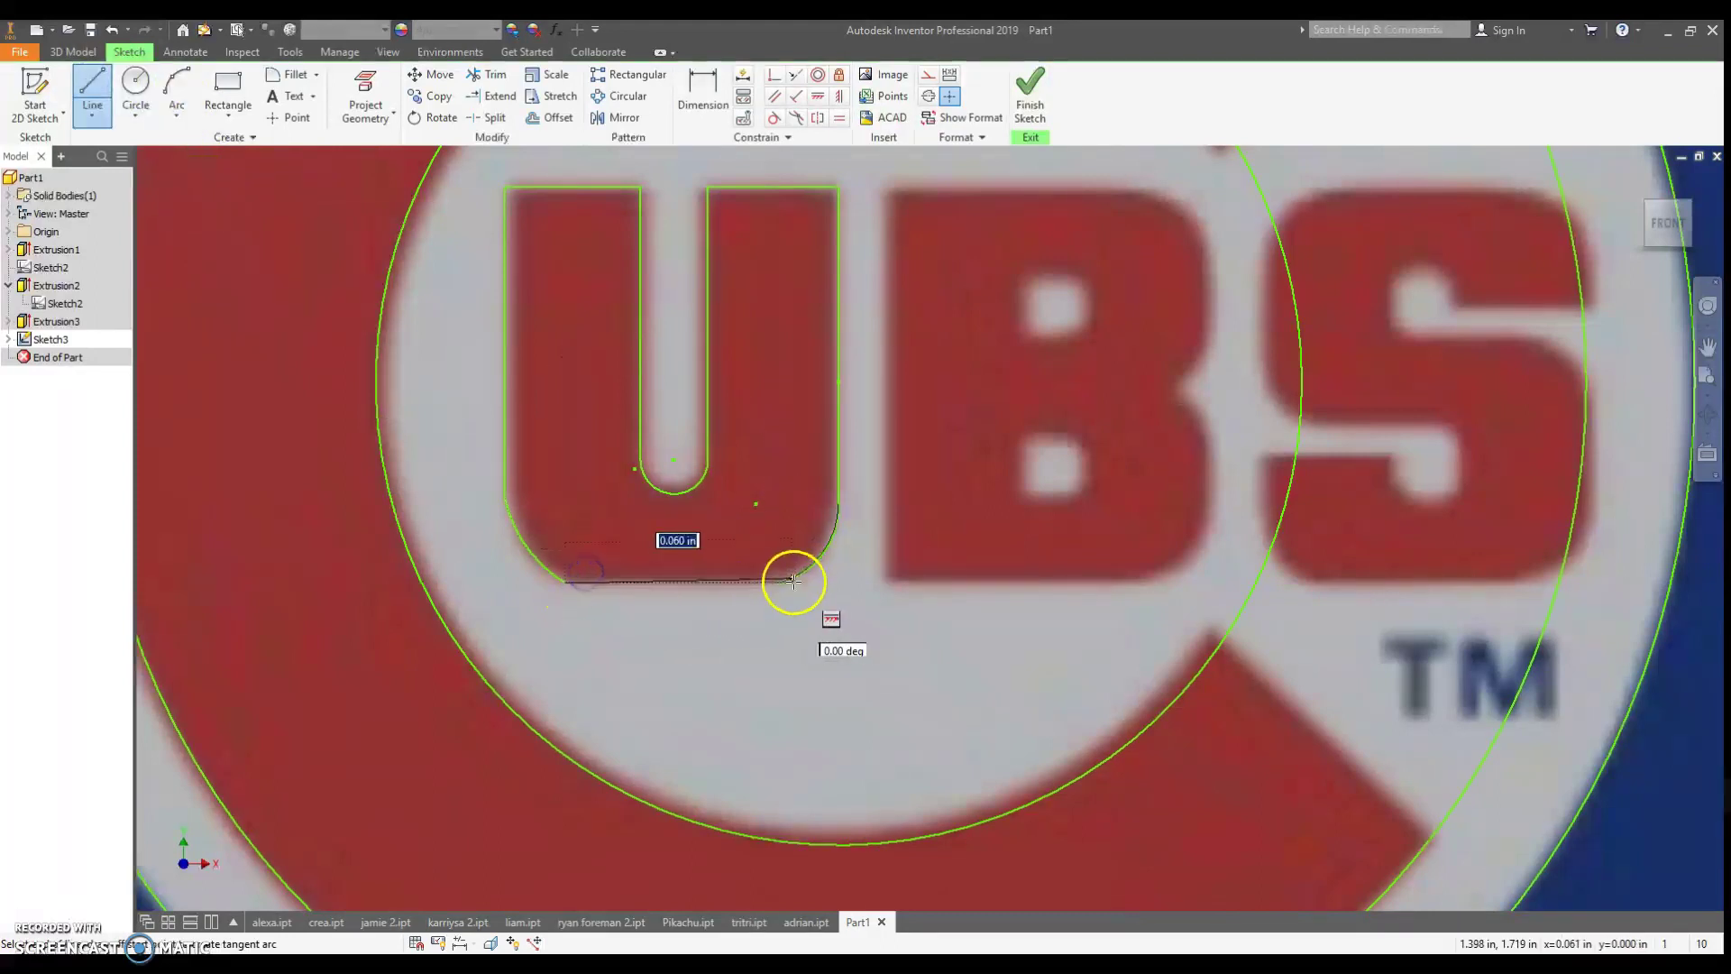
click(783, 584)
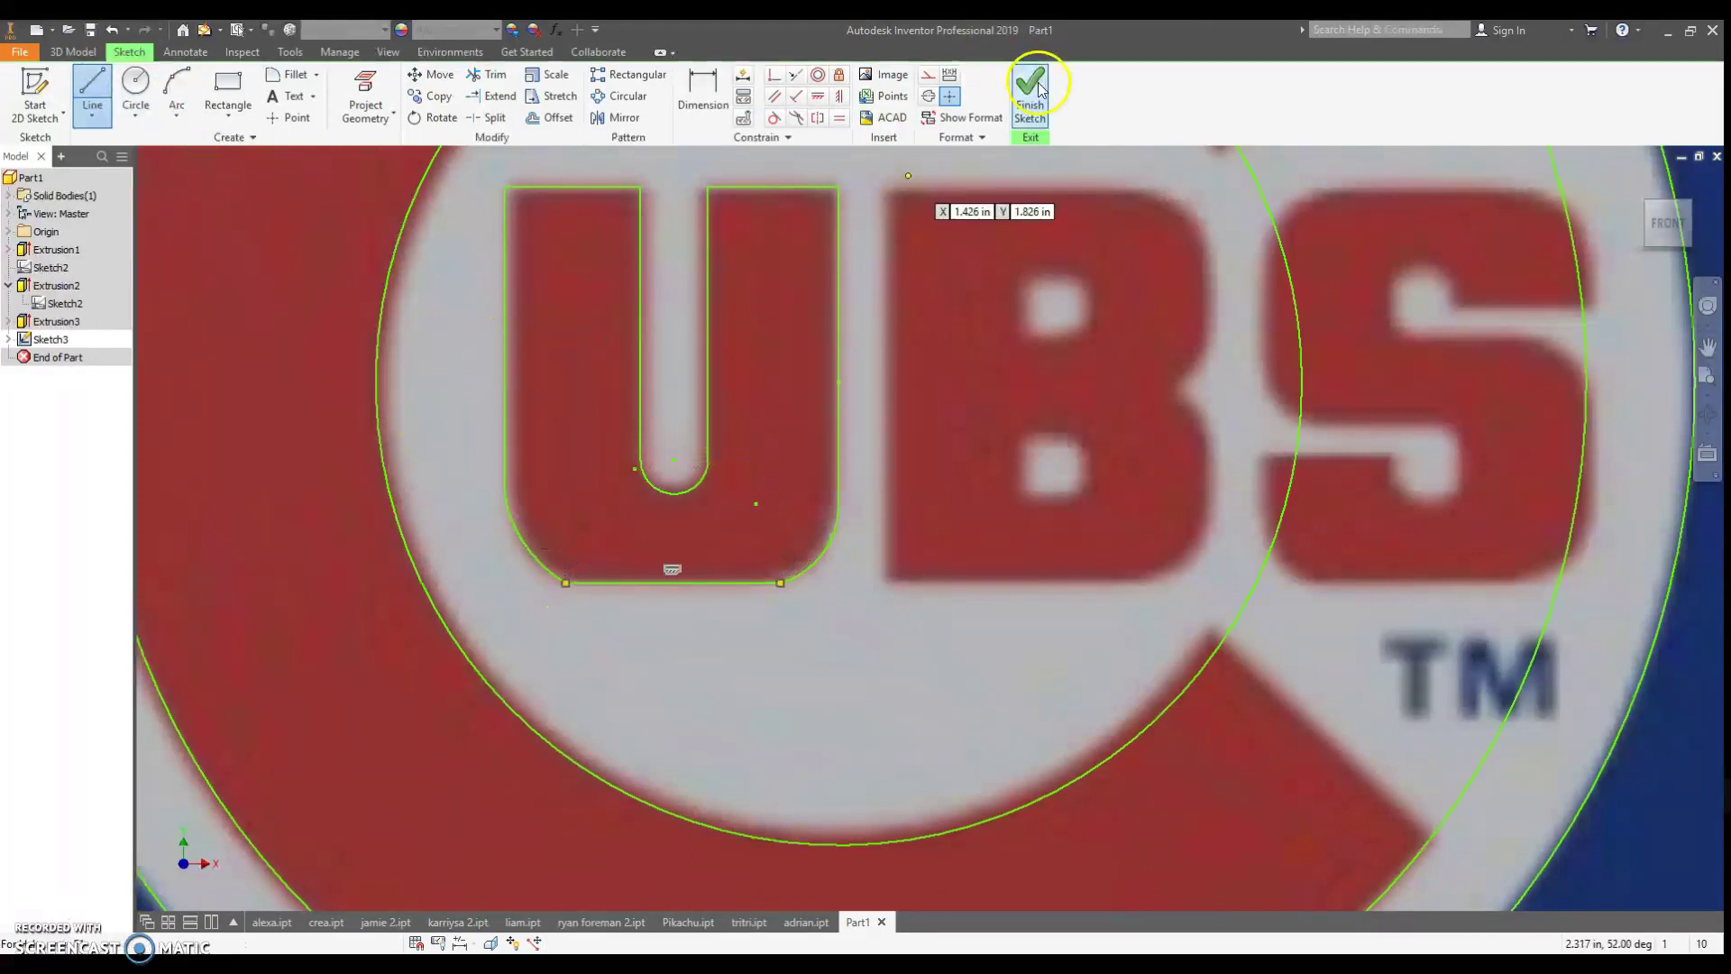
scroll(1096, 424, up, 5)
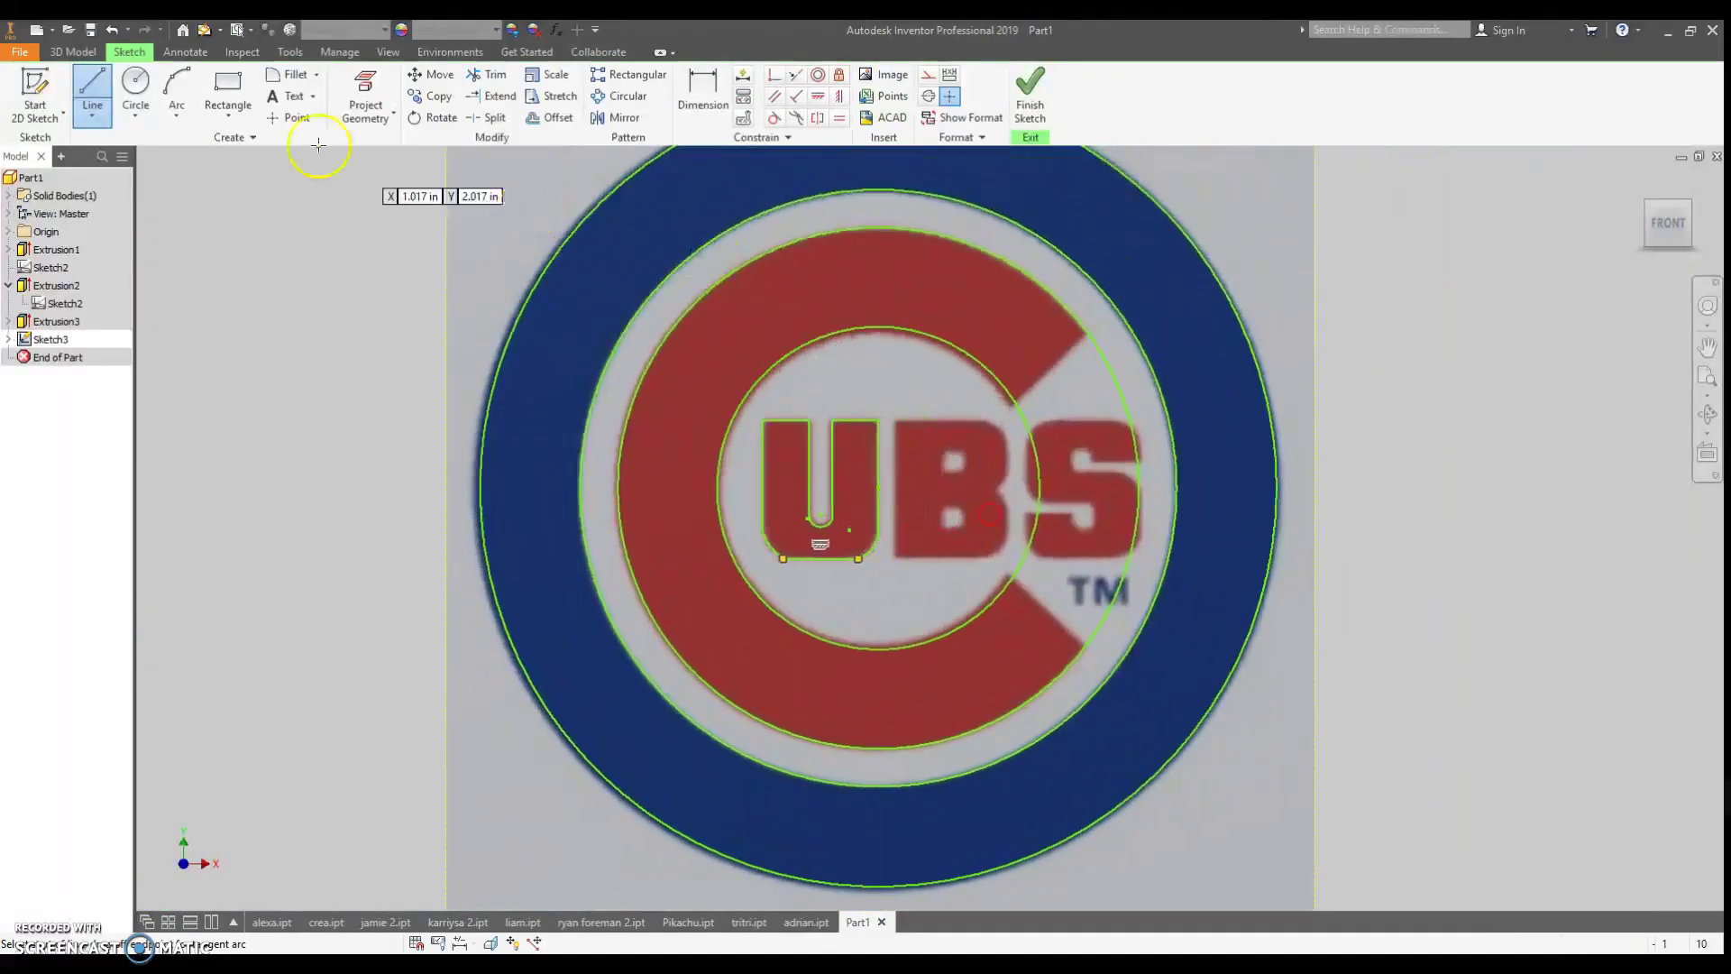
- Draw two lines closing off the upper and lower sides of the C's opening
click(92, 90)
click(999, 413)
click(1102, 311)
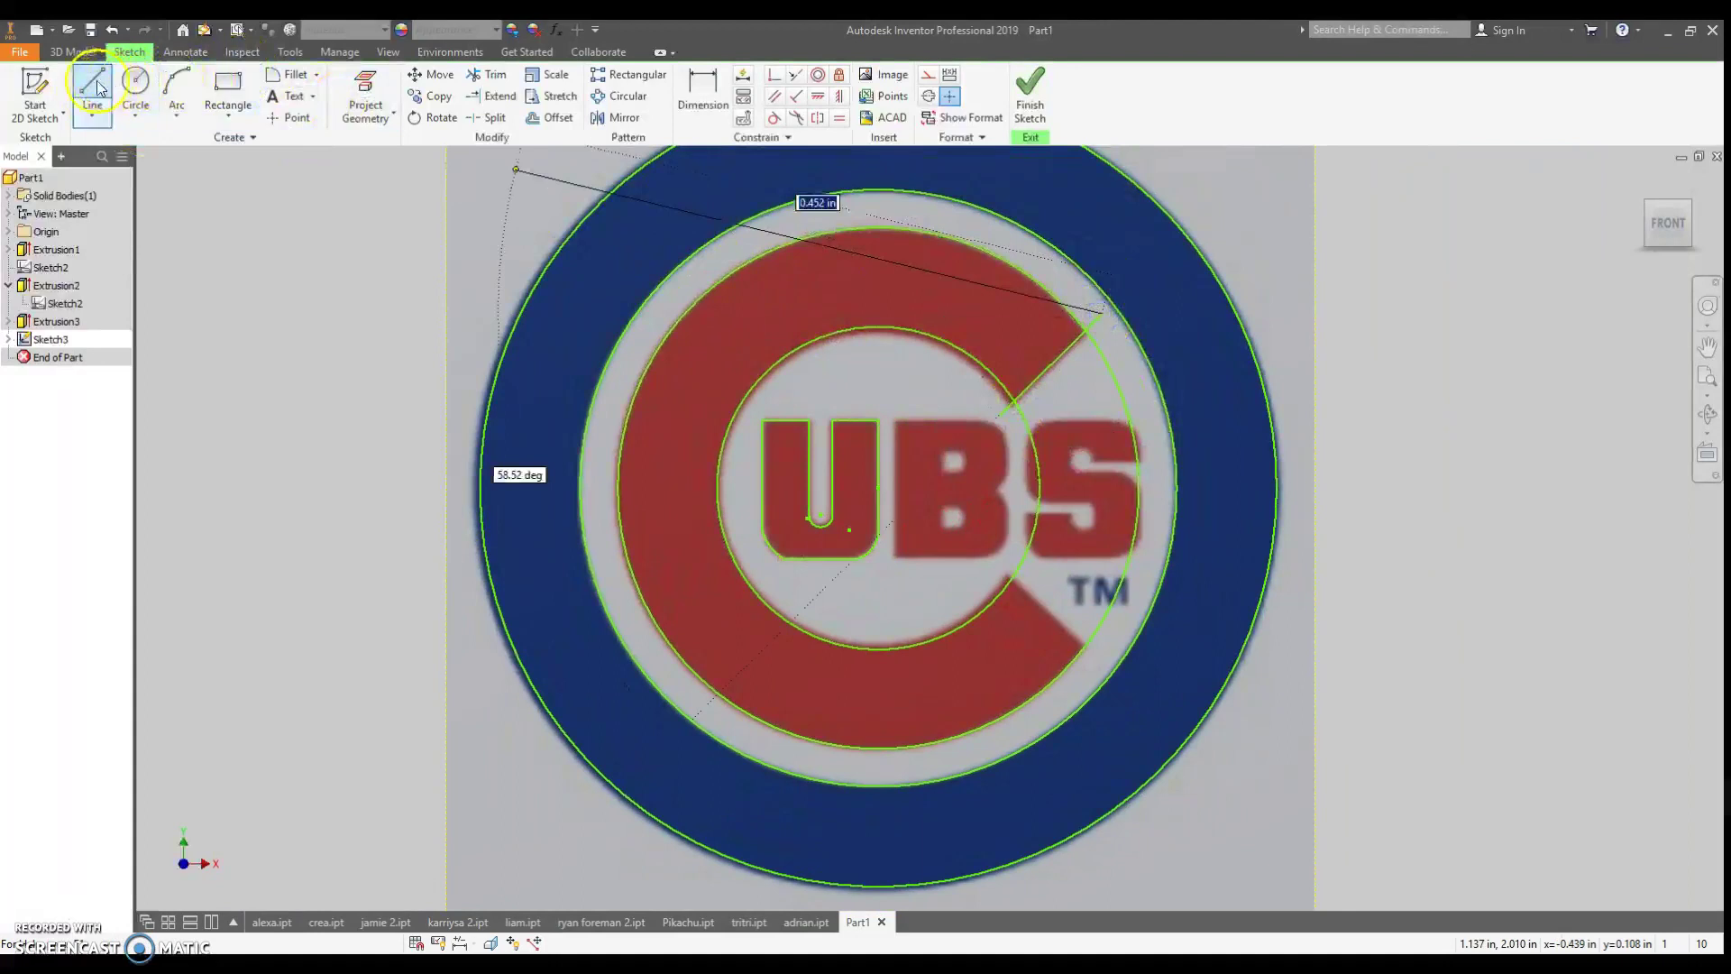
click(1012, 575)
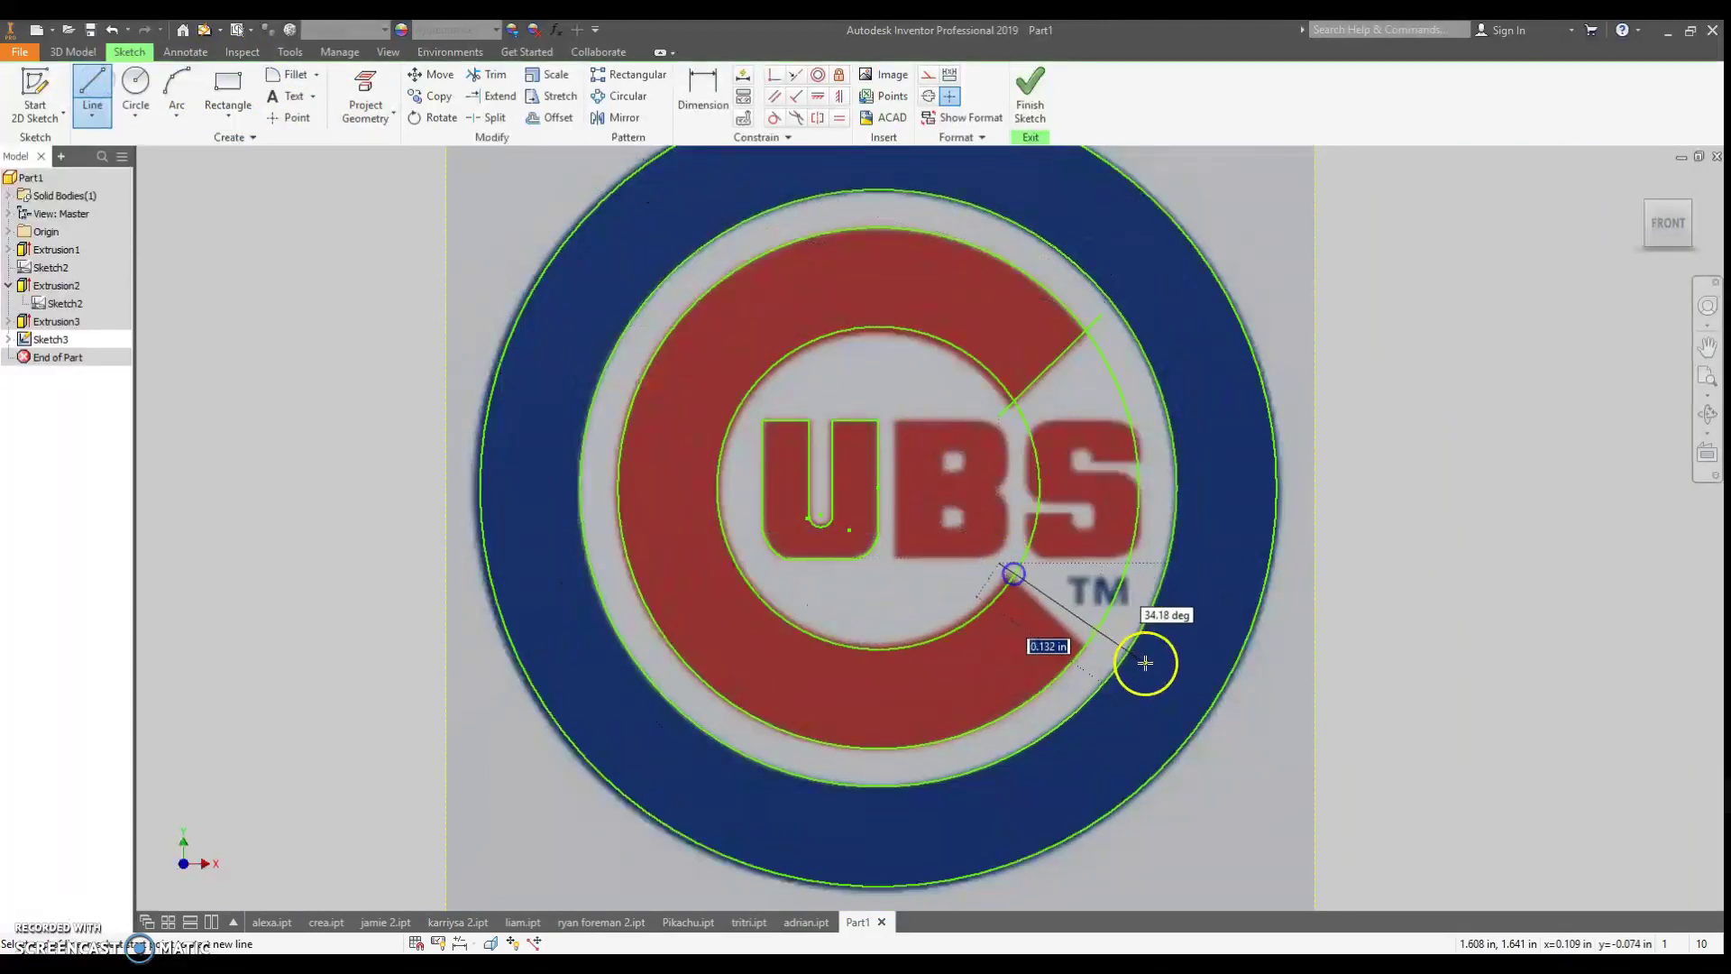
click(1101, 665)
click(833, 171)
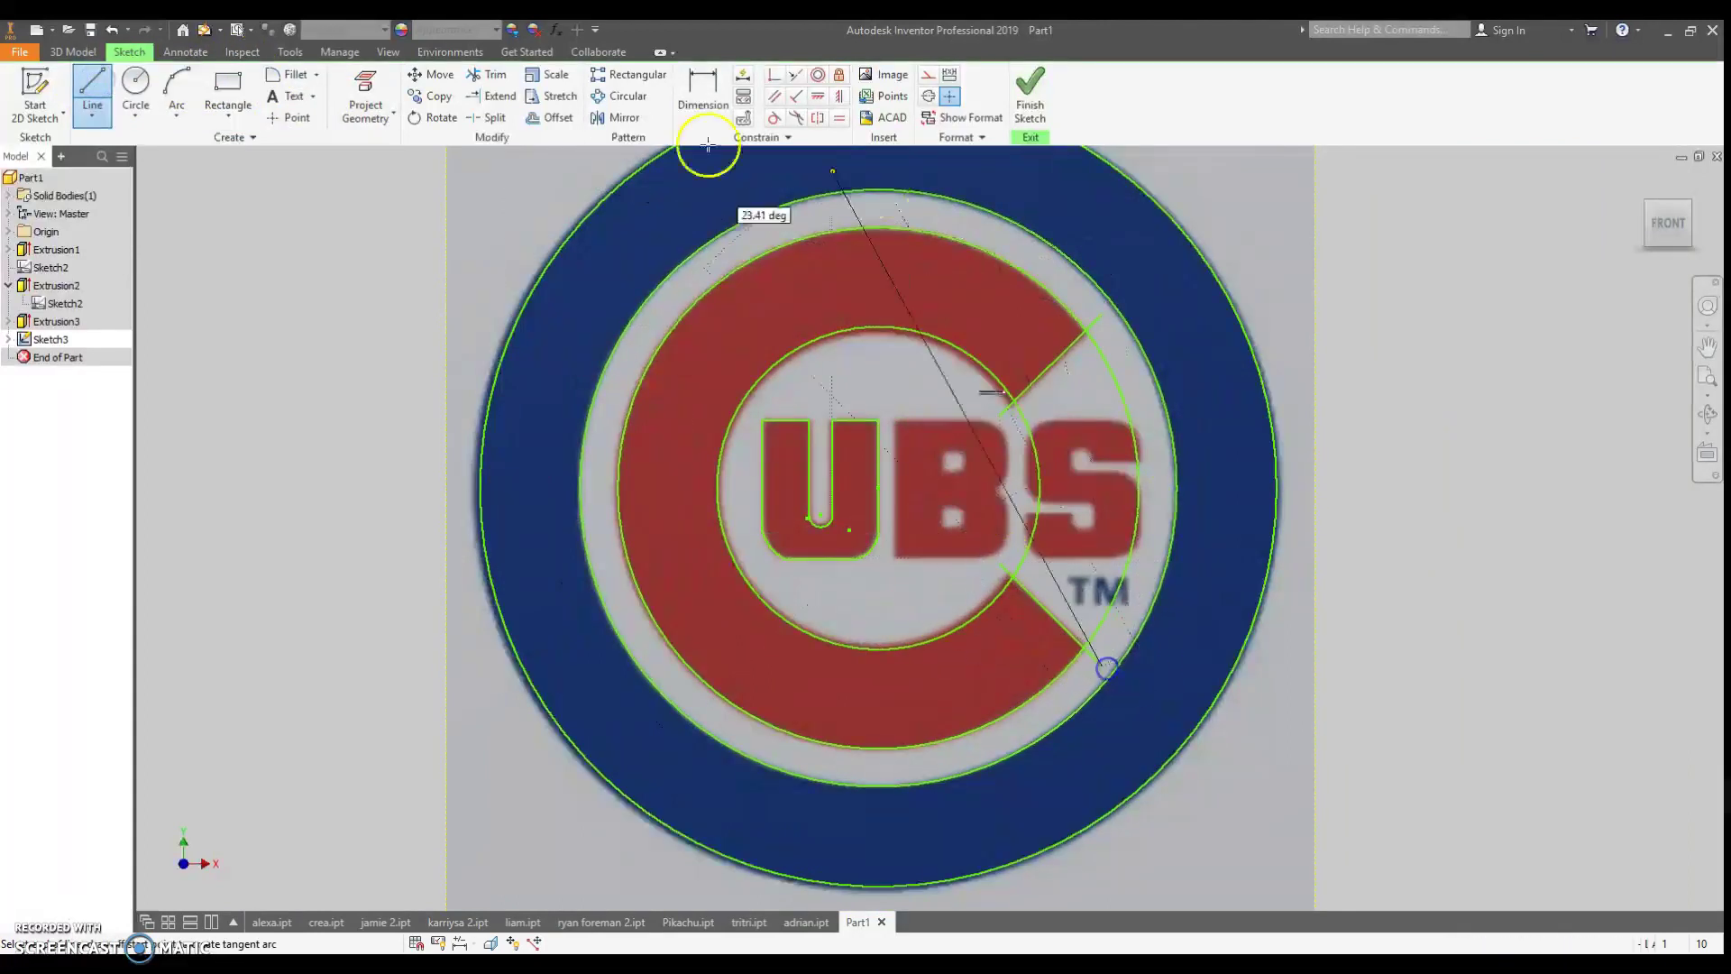
- Trim the excess line tails and circle pieces inside the C's opening
click(487, 81)
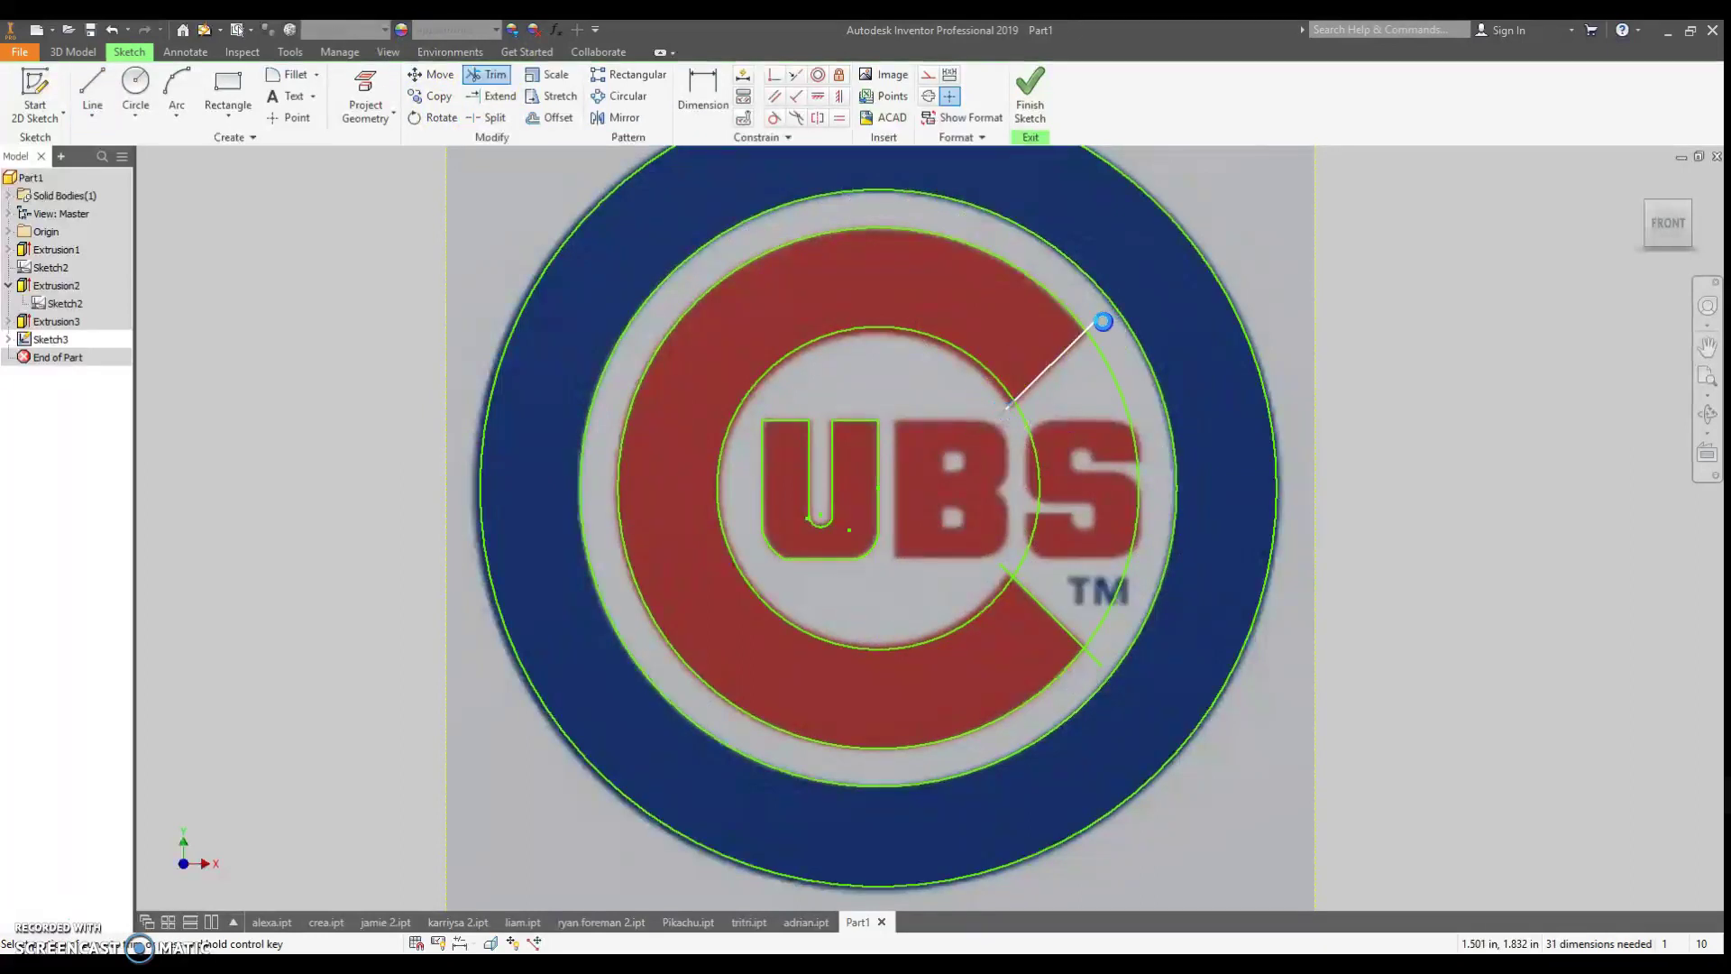
click(1102, 322)
click(1109, 375)
click(1007, 568)
click(1097, 662)
- Finish the logo sketch, then start and cancel a first extrusion attempt
right_drag(1051, 445, 959, 432)
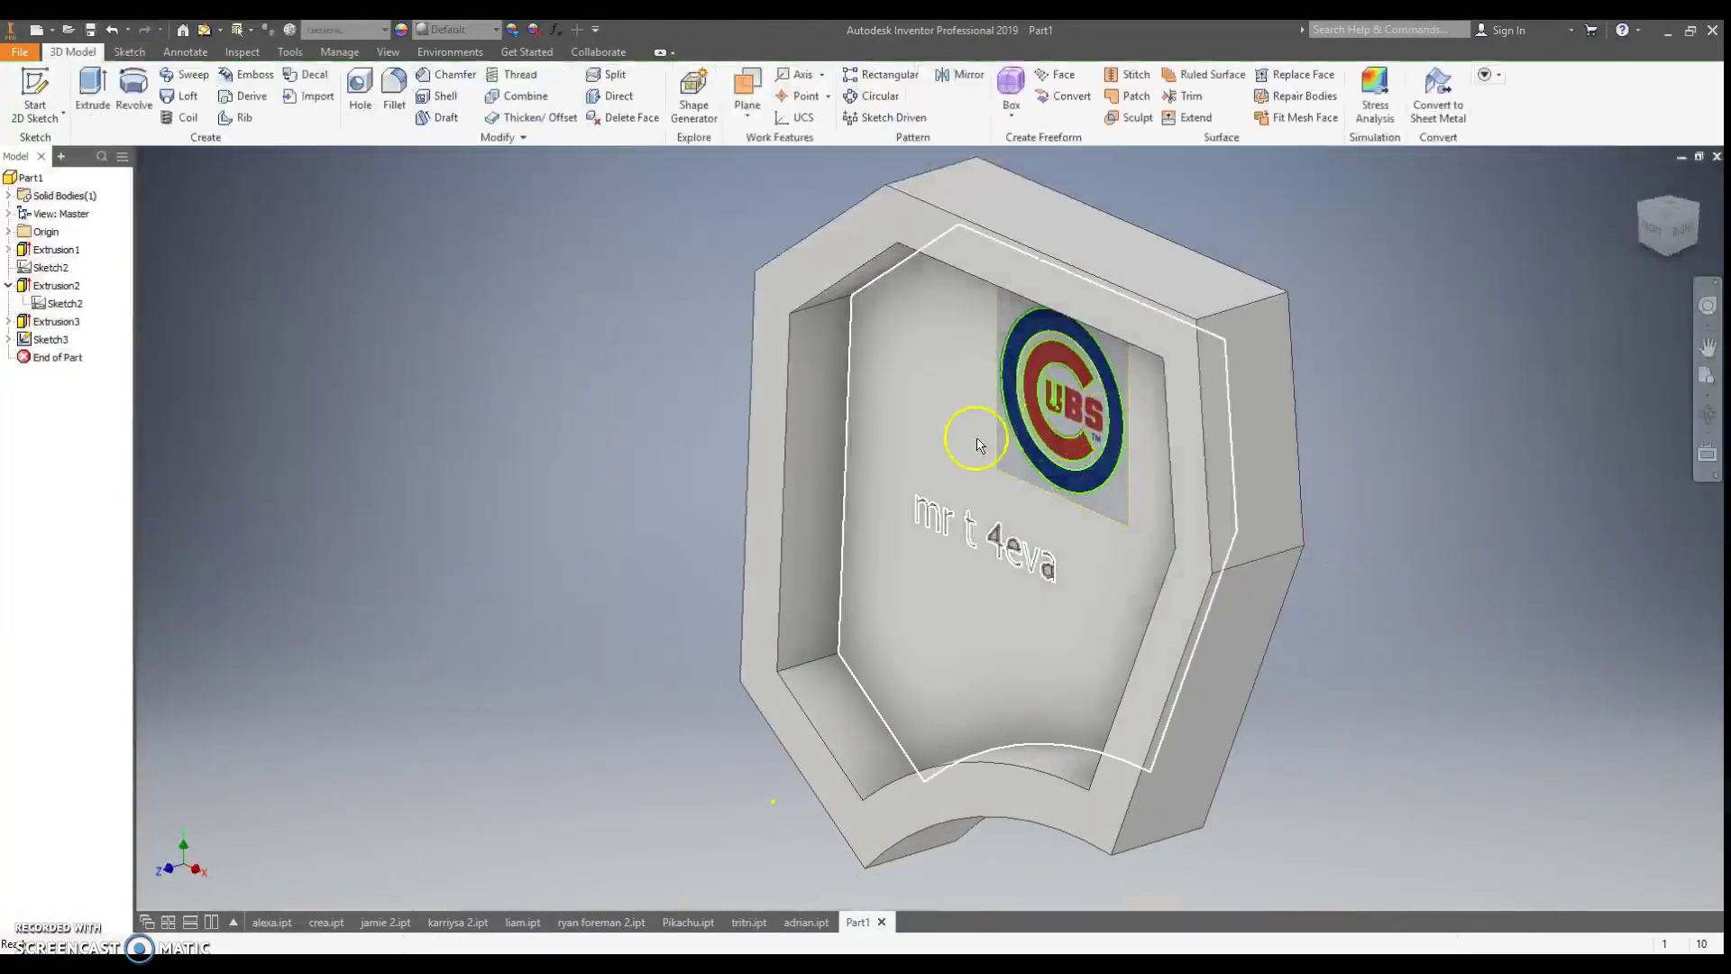
click(93, 87)
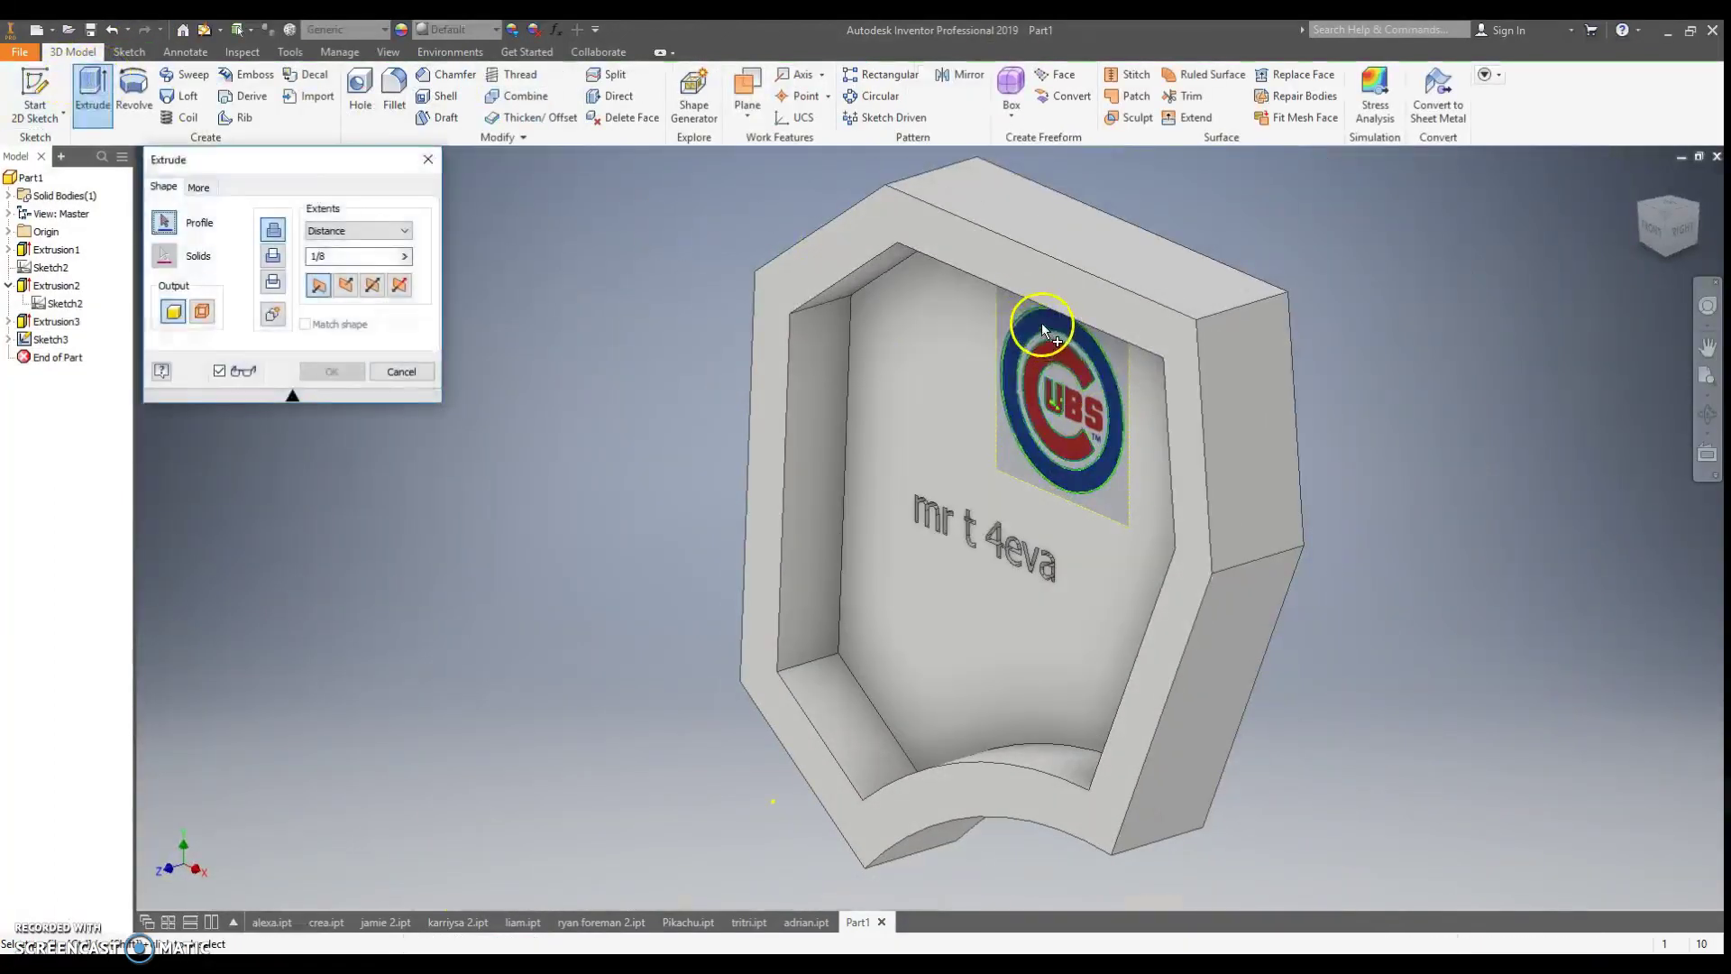
click(1041, 323)
click(1035, 410)
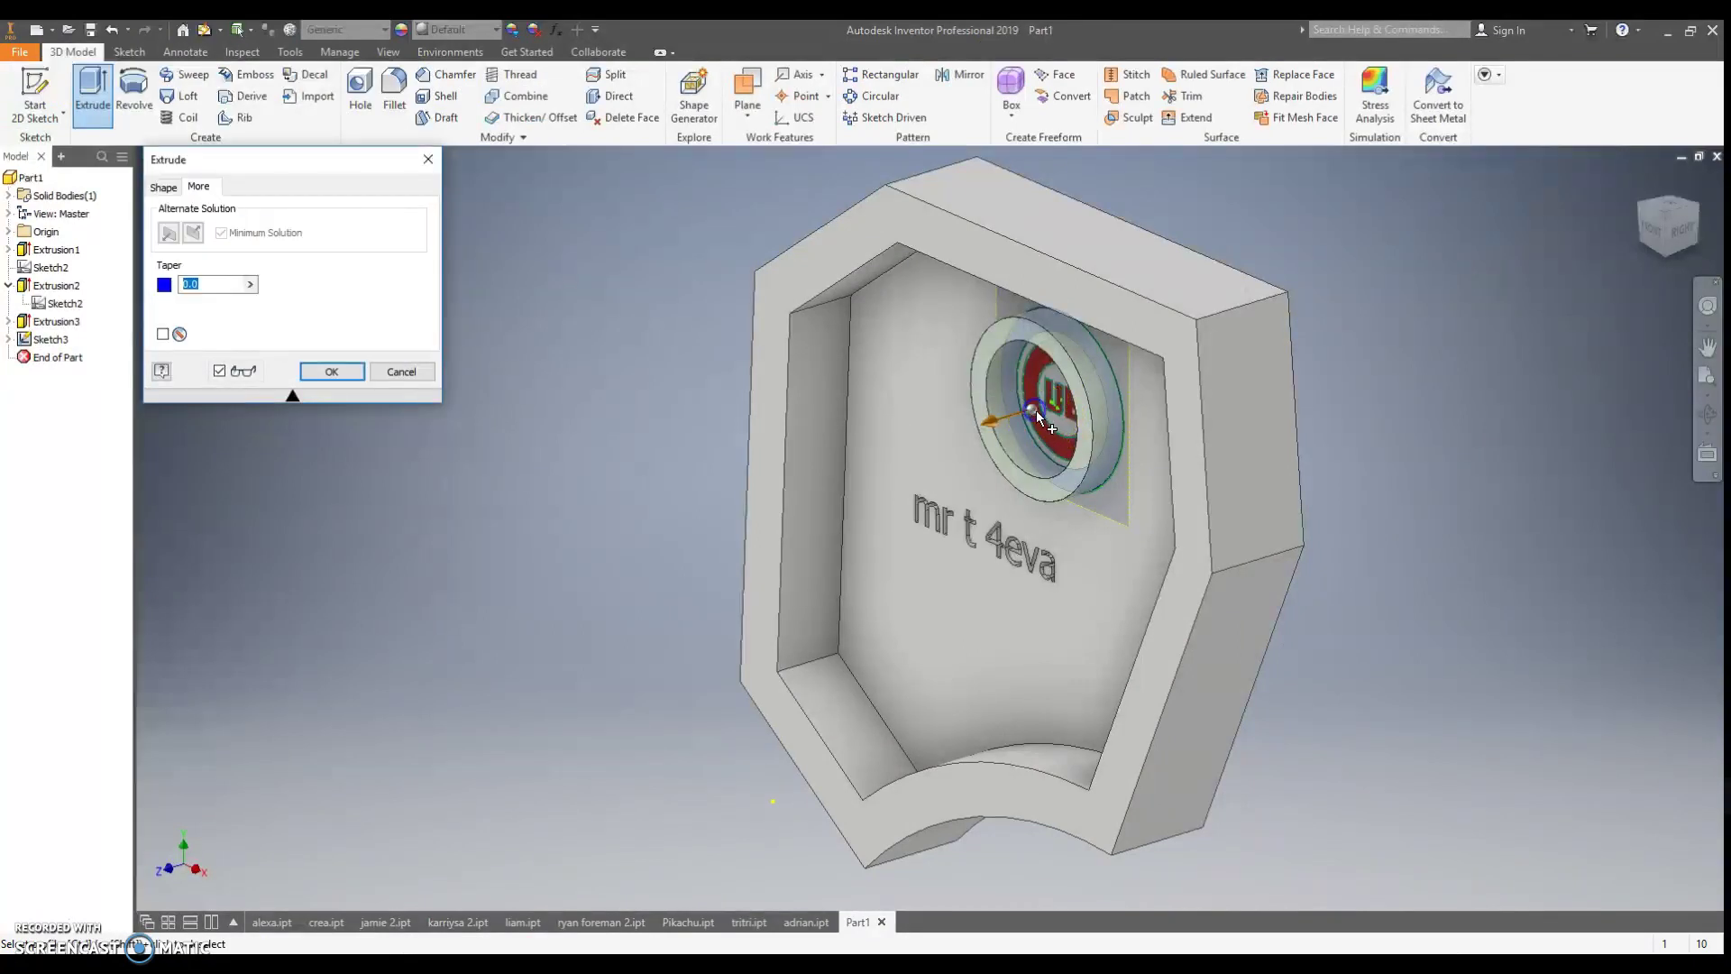
click(417, 343)
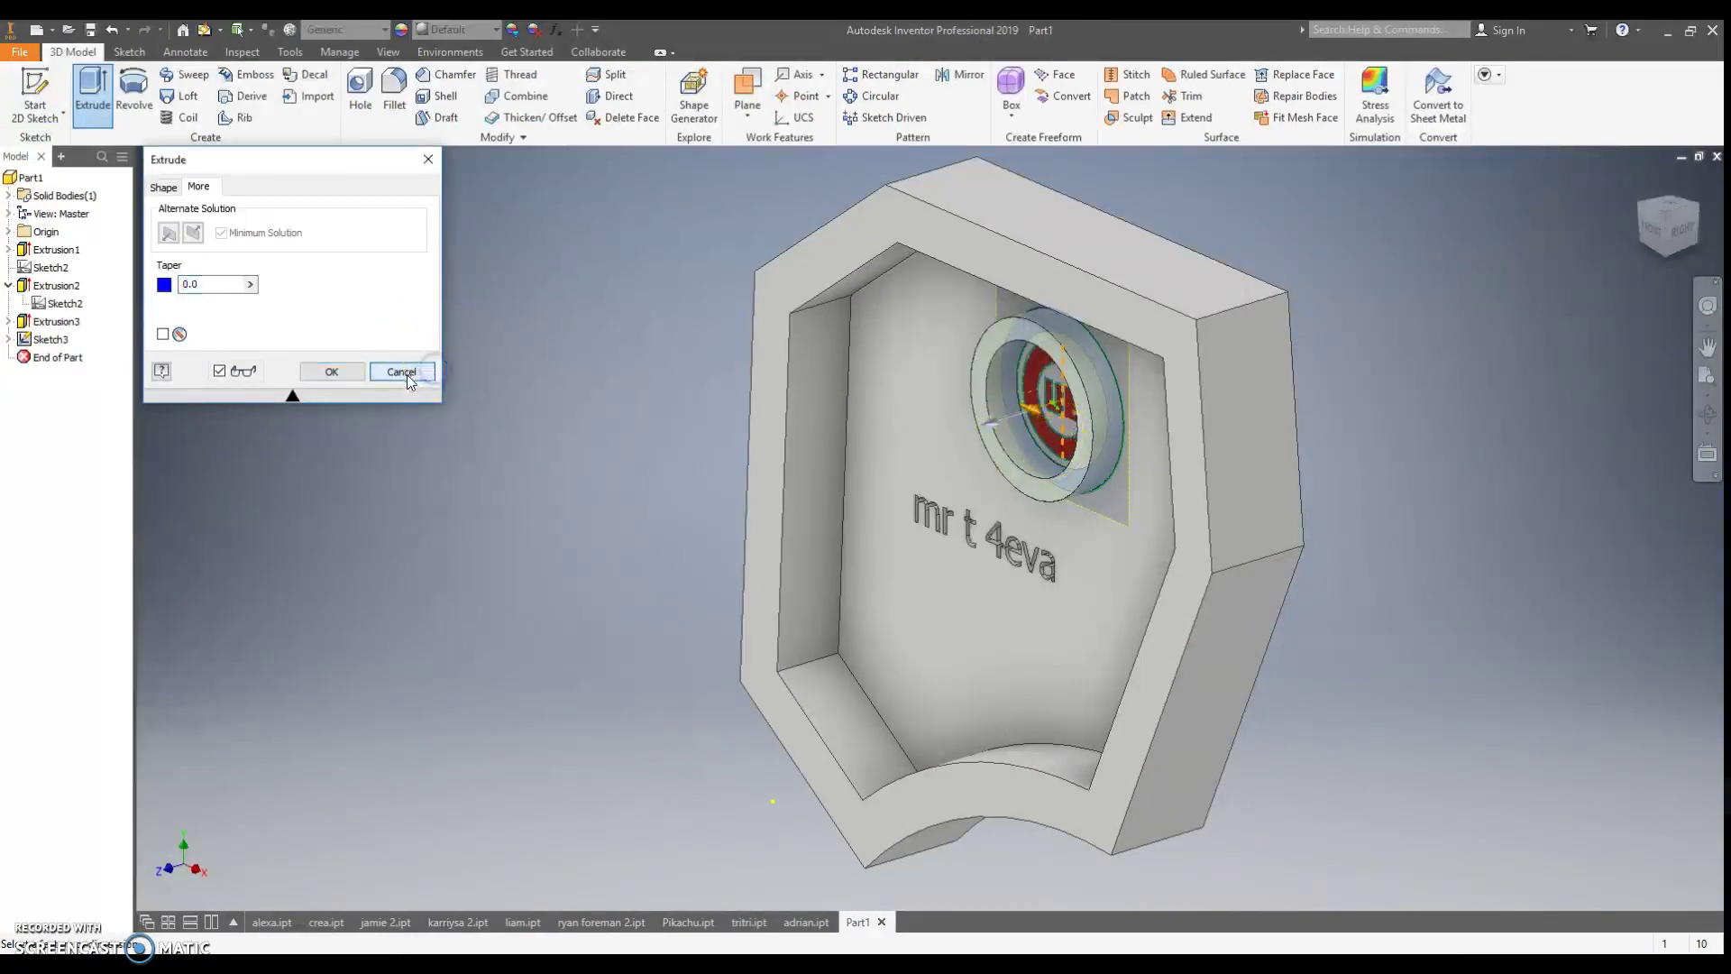
click(402, 371)
- Extrude the logo ring, C and U profiles 1/8 in above the pocket floor
click(93, 87)
scroll(1028, 392, down, 3)
click(1028, 392)
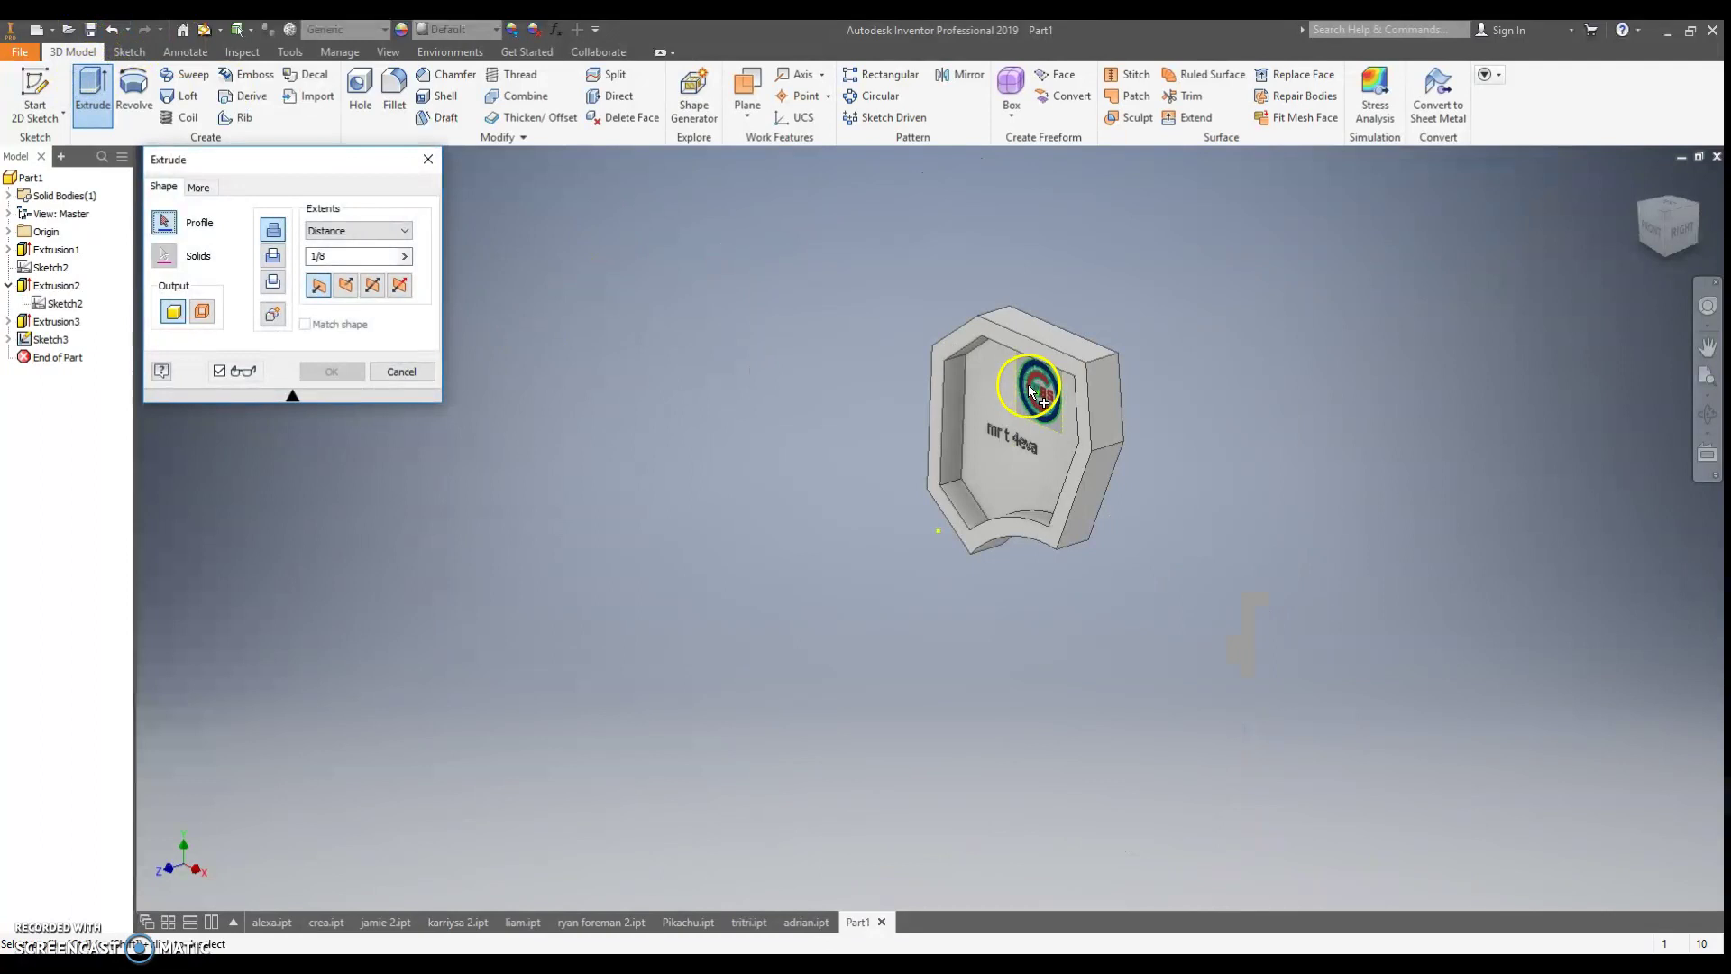
scroll(1028, 392, up, 5)
click(900, 442)
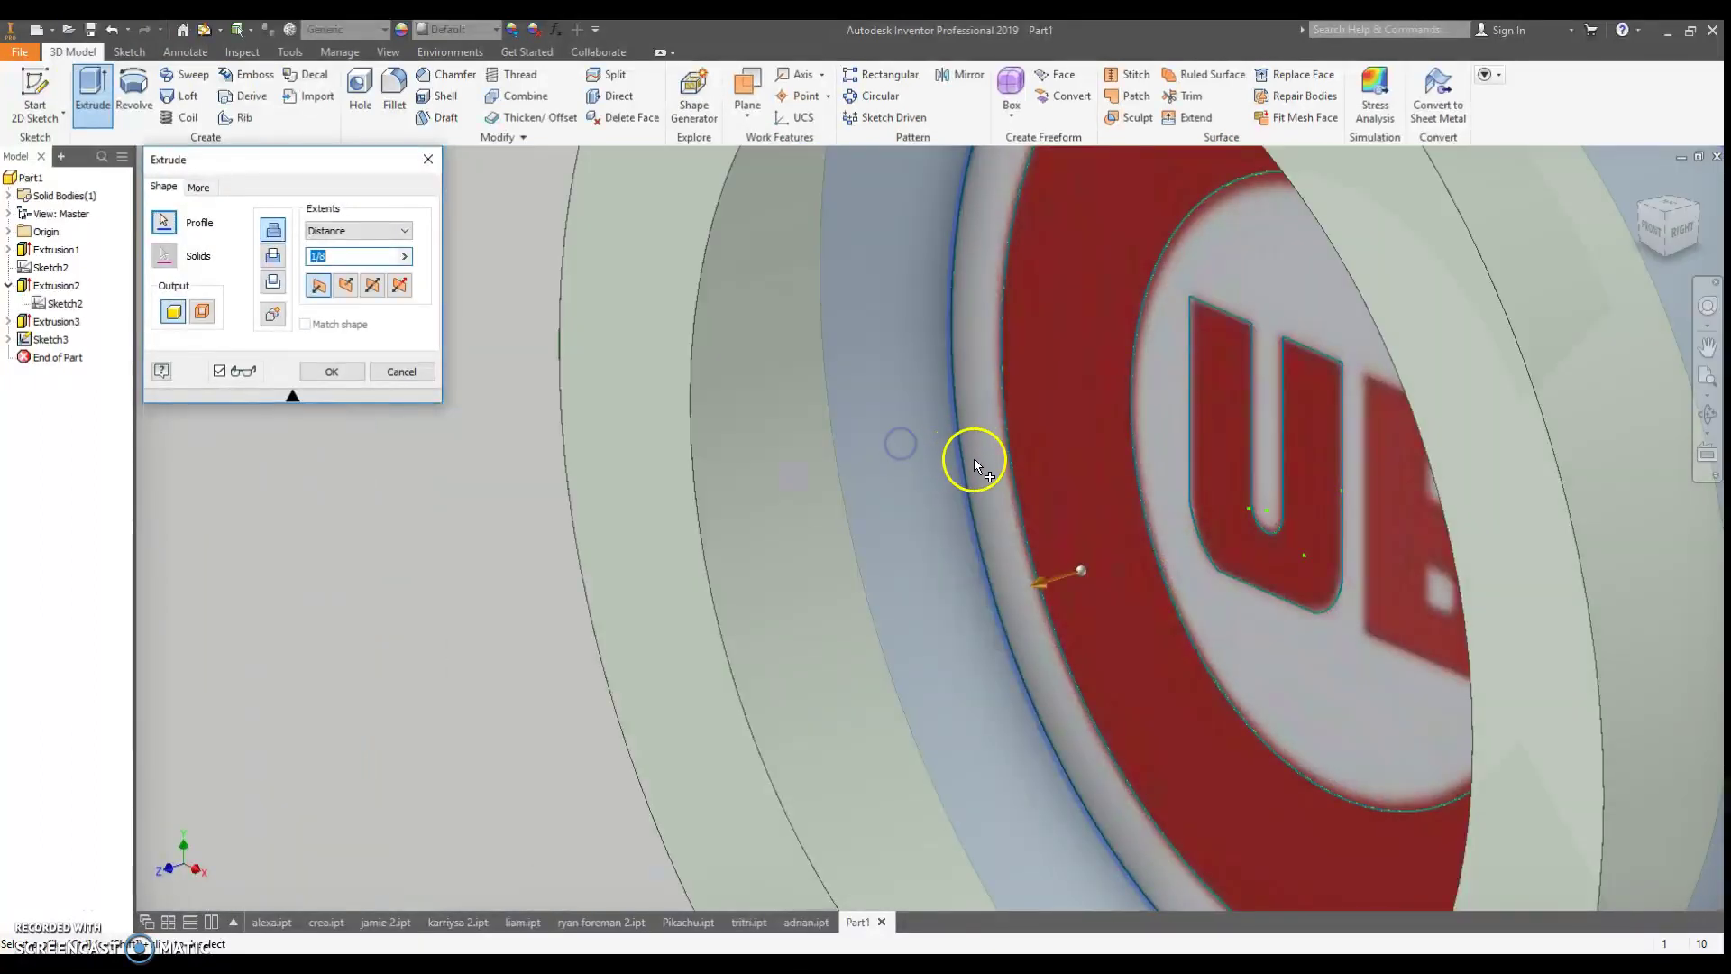
click(976, 460)
click(1059, 469)
click(1225, 502)
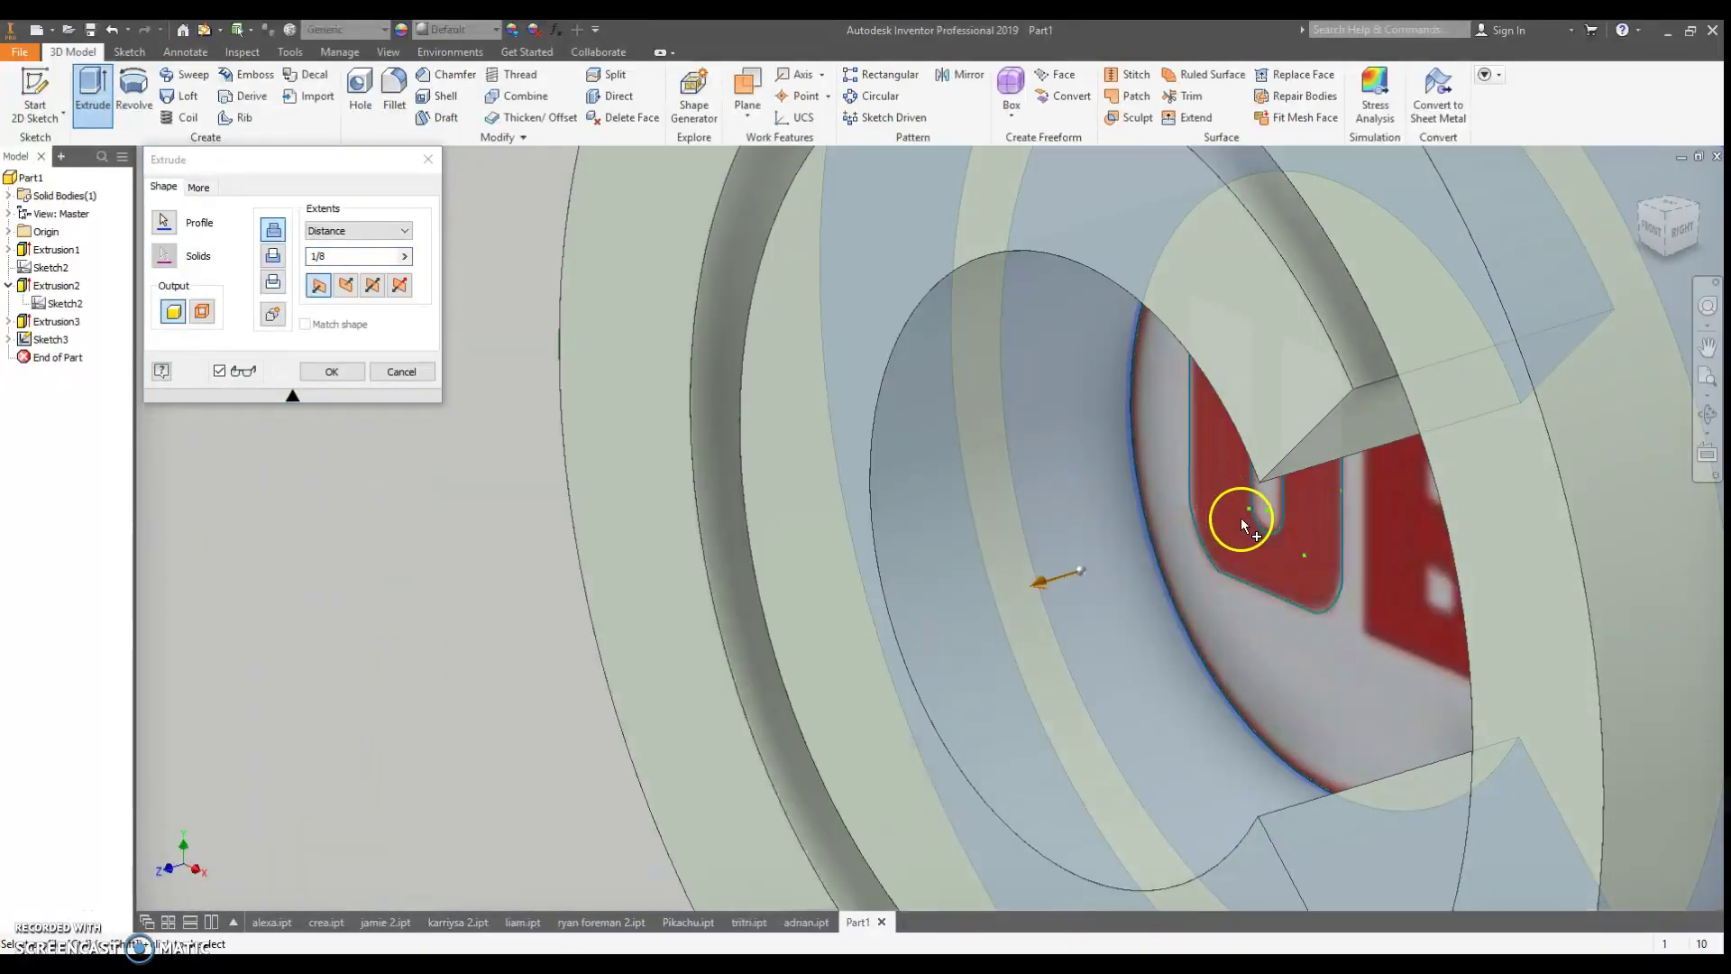
click(1228, 521)
scroll(1226, 541, down, 5)
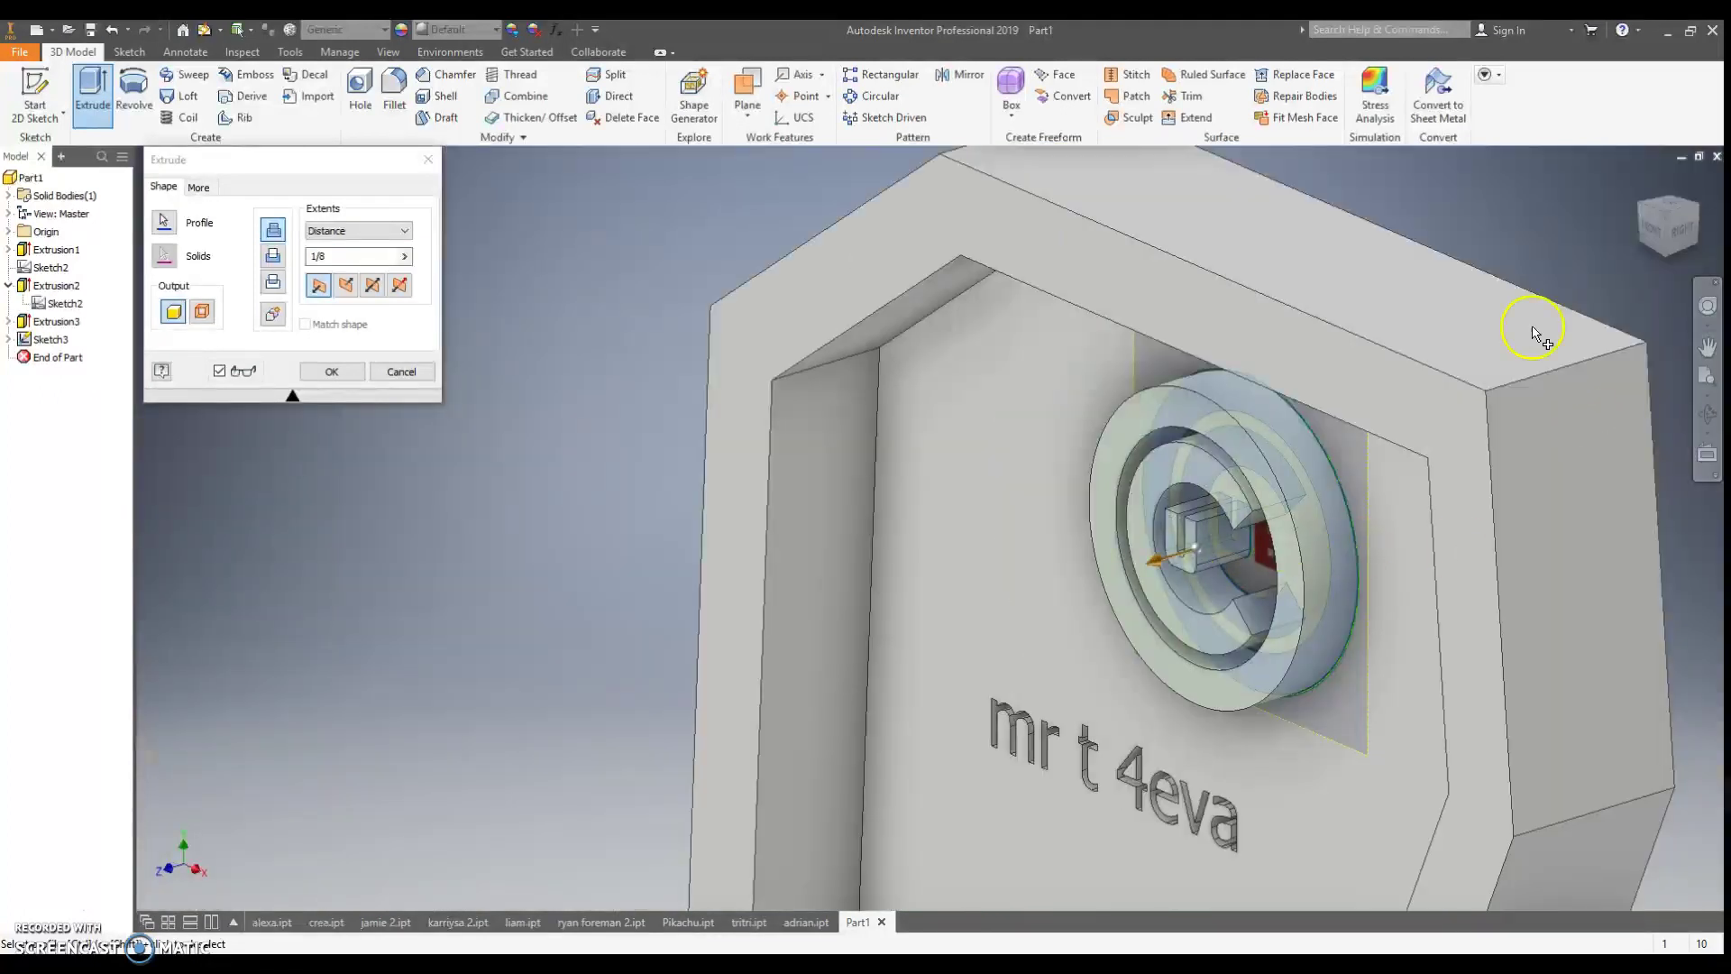
click(318, 370)
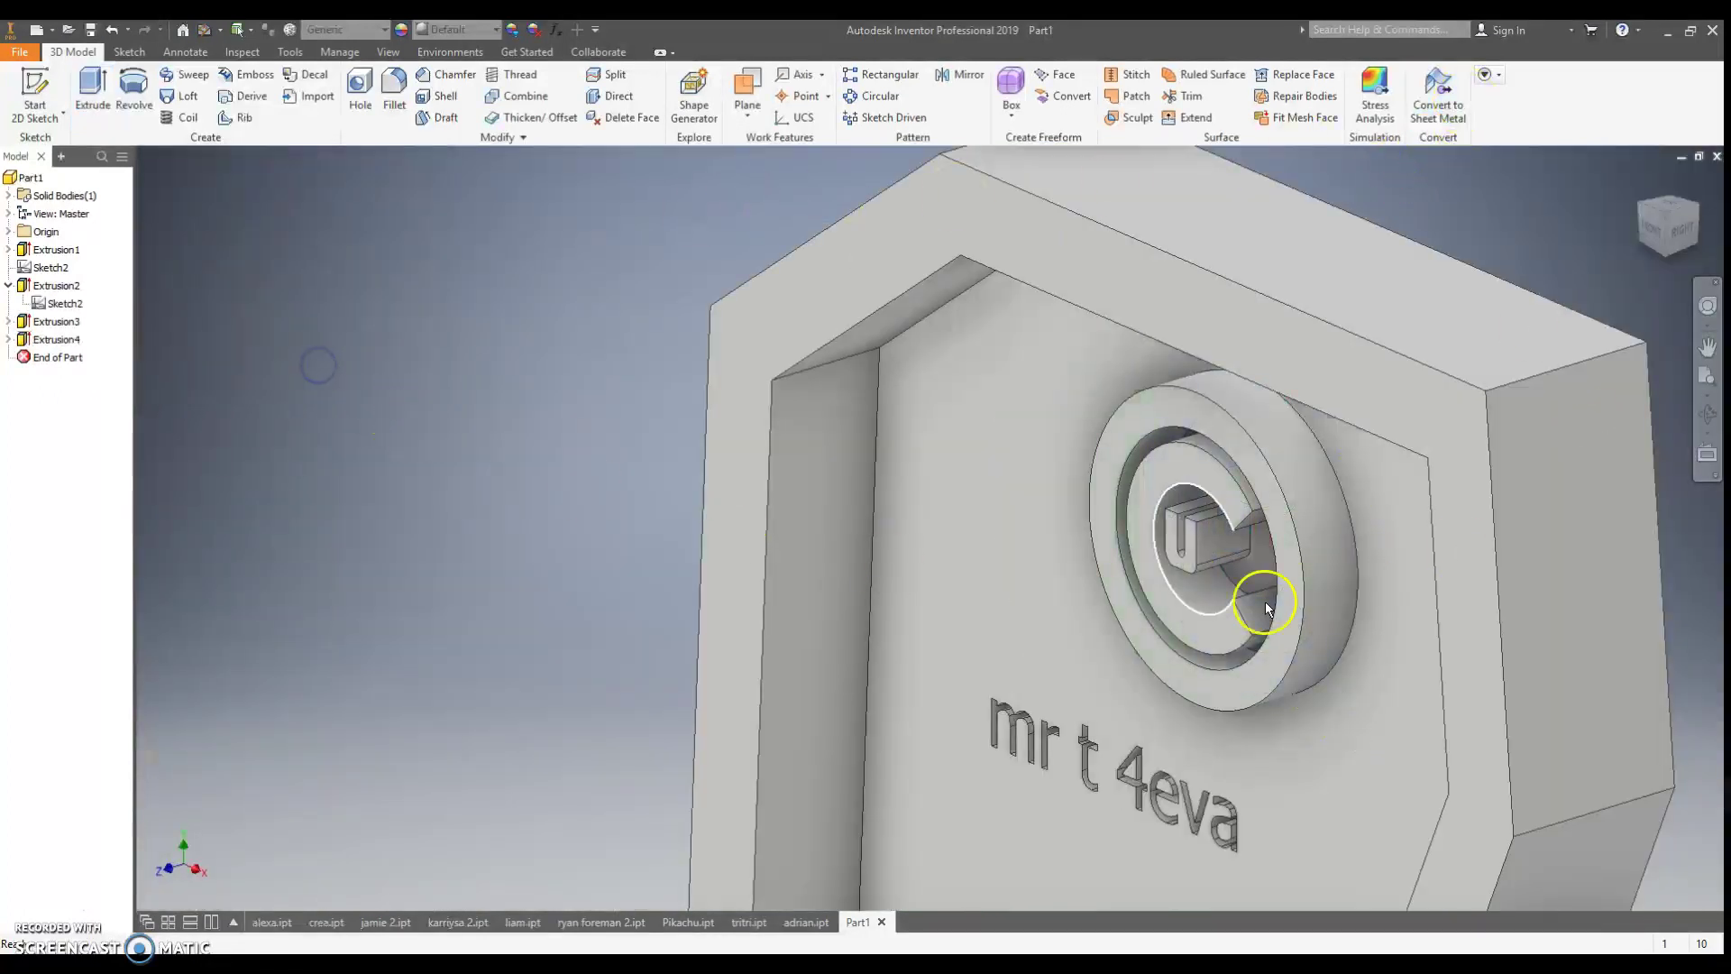
scroll(1289, 608, down, 3)
shift+middle_drag(1380, 607, 1061, 487)
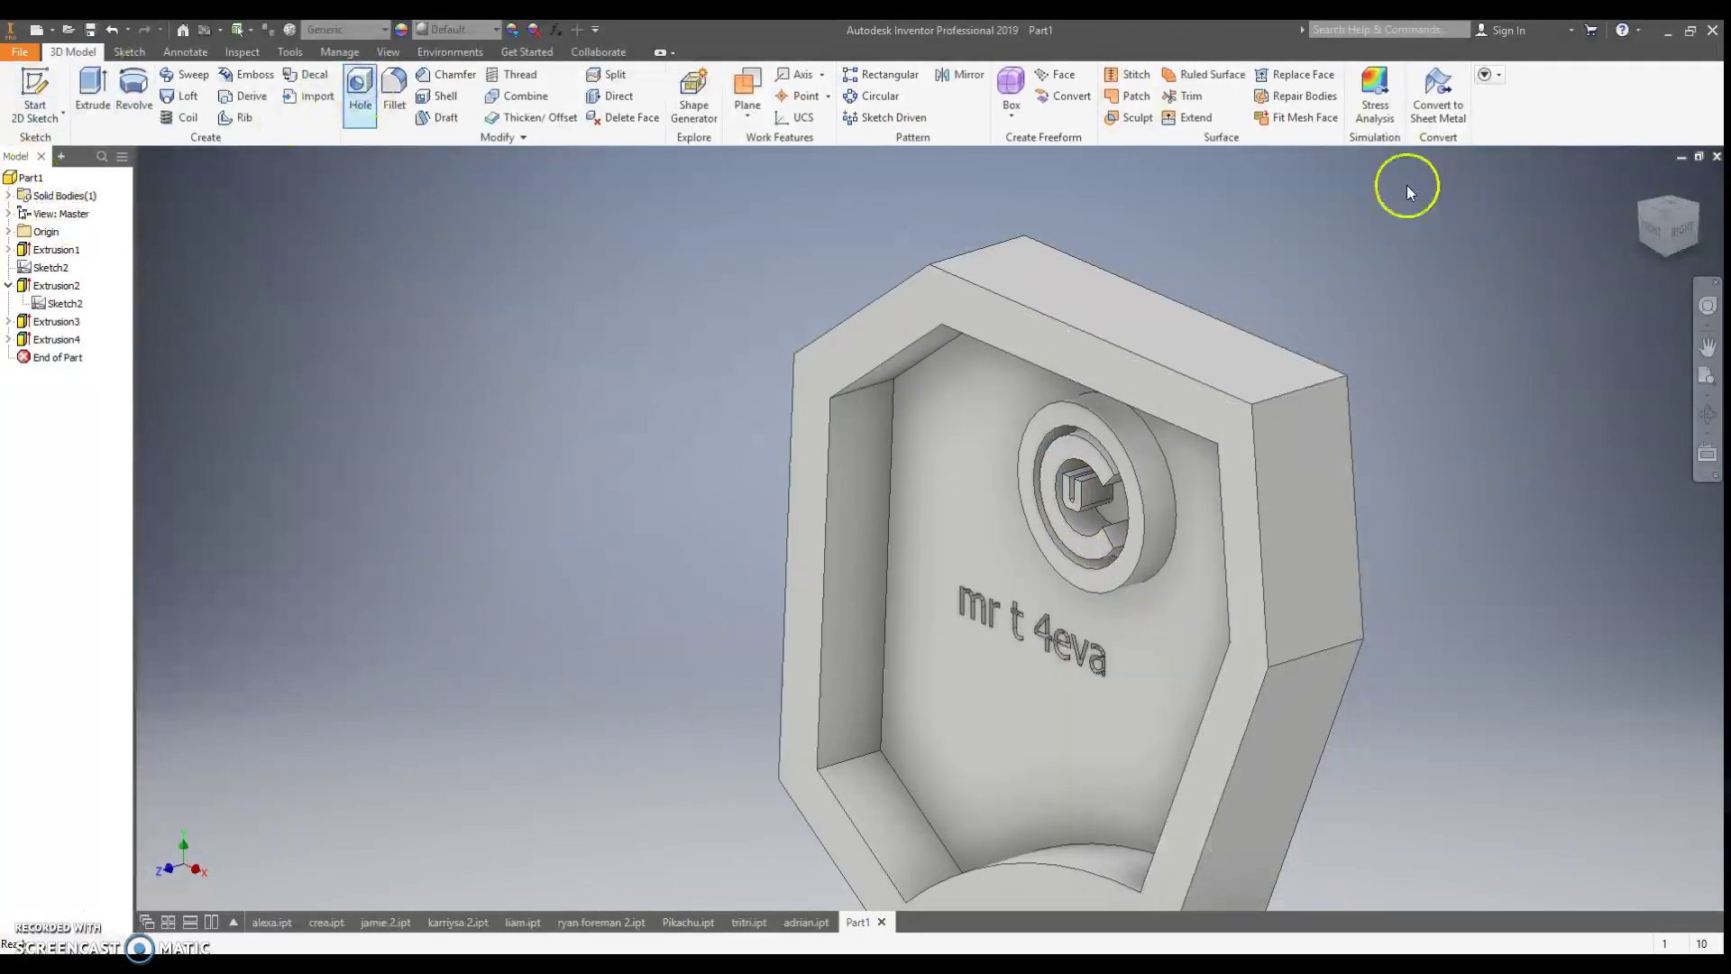
- Start a hole and place its point on the pocket face
click(358, 90)
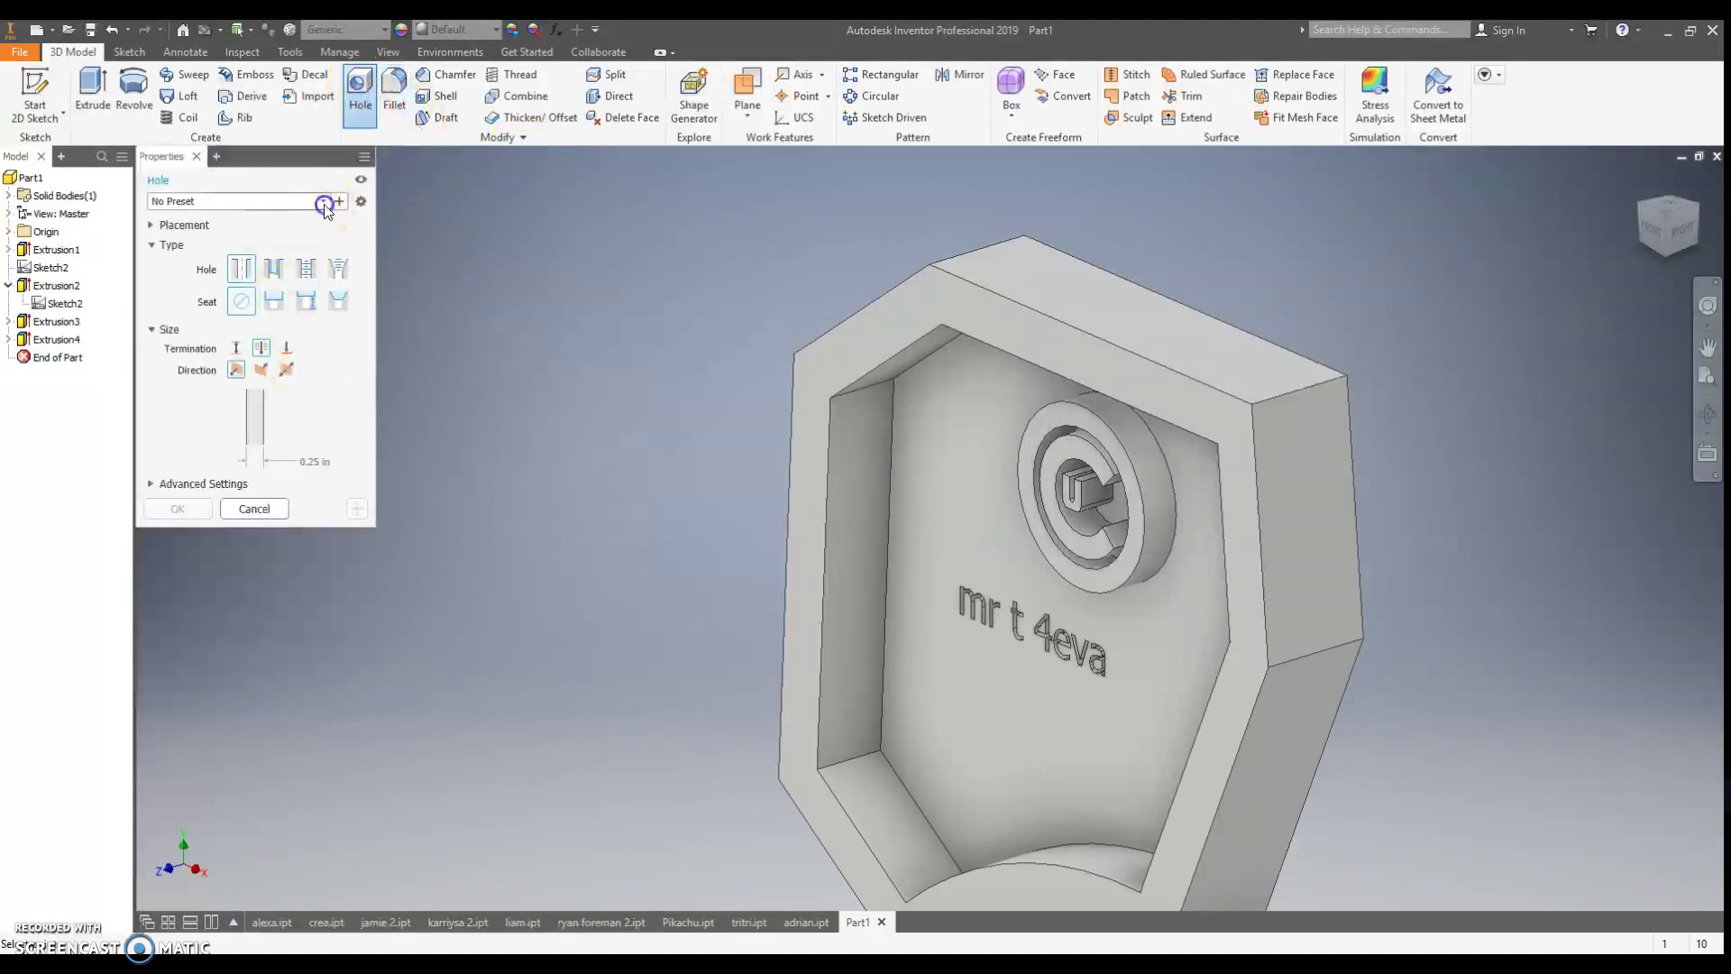
click(323, 202)
click(152, 225)
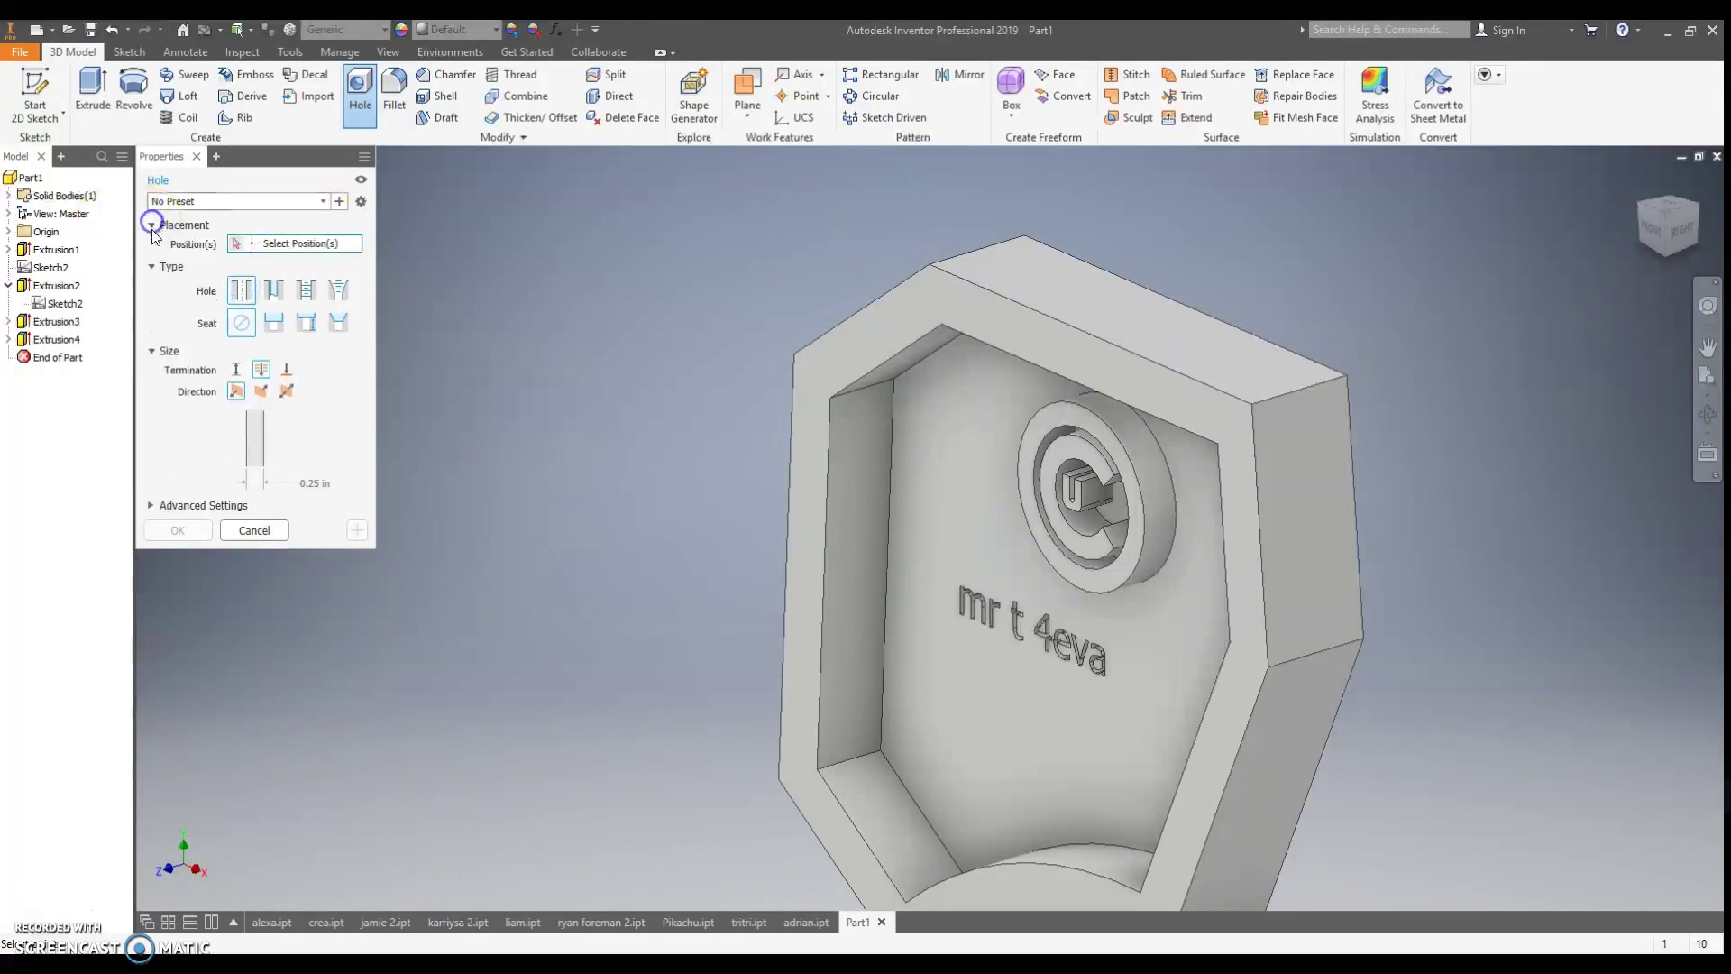
click(276, 205)
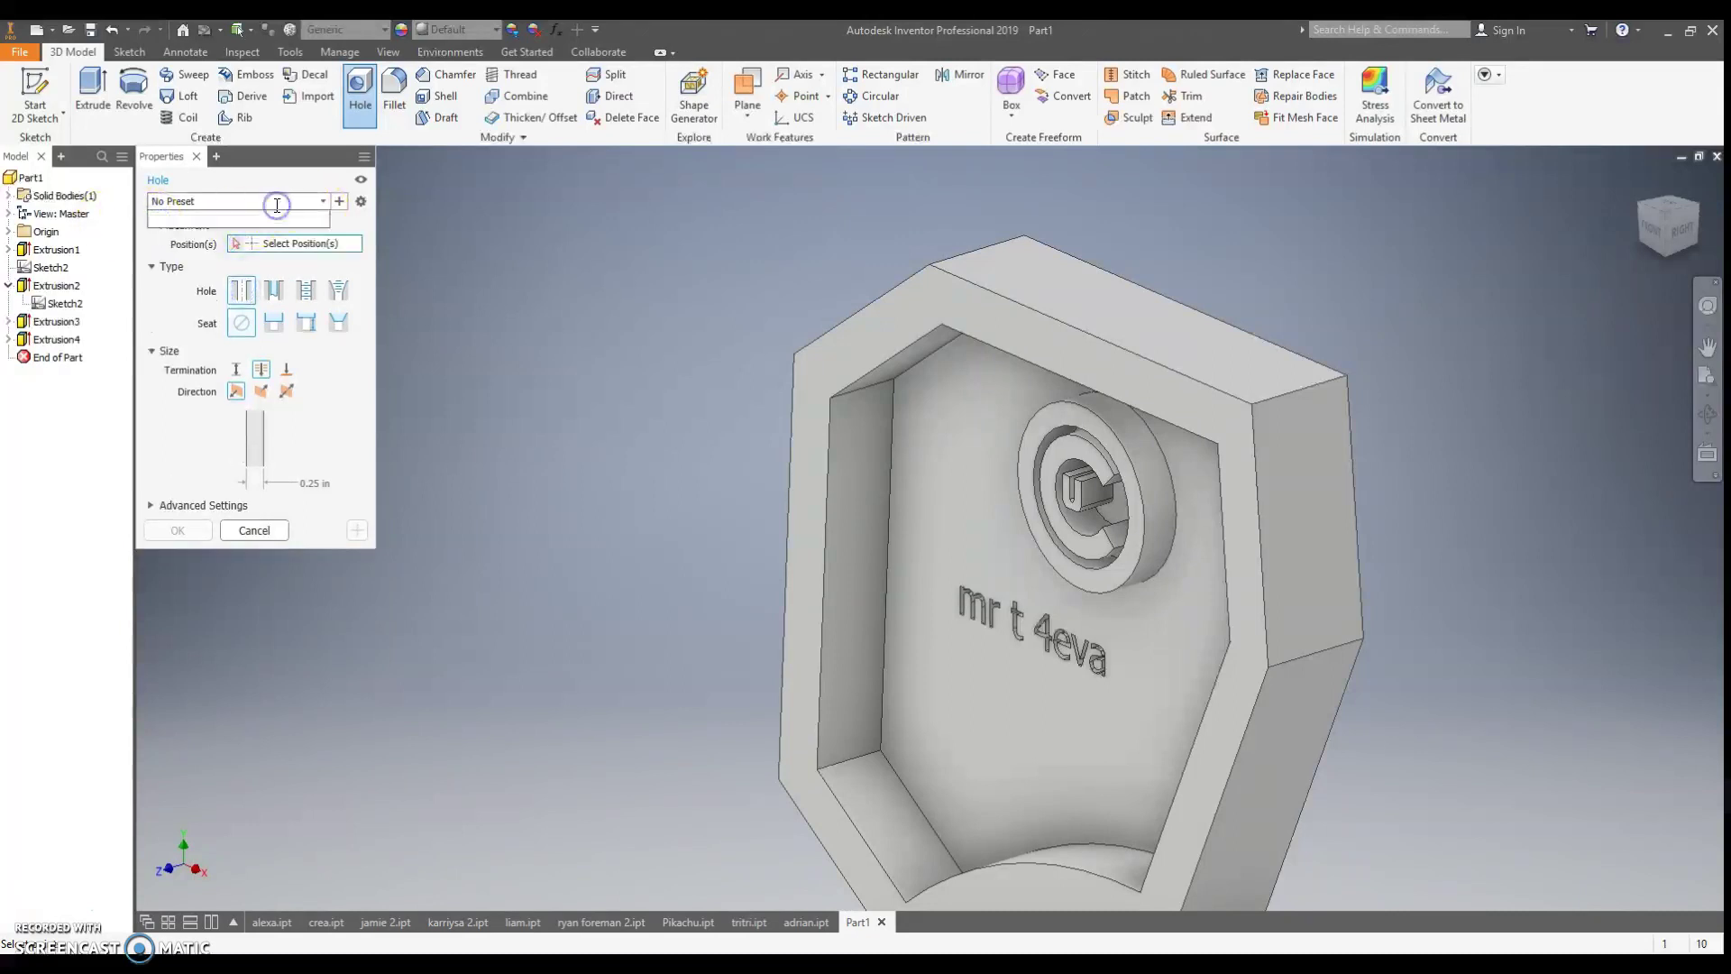
click(981, 447)
click(946, 447)
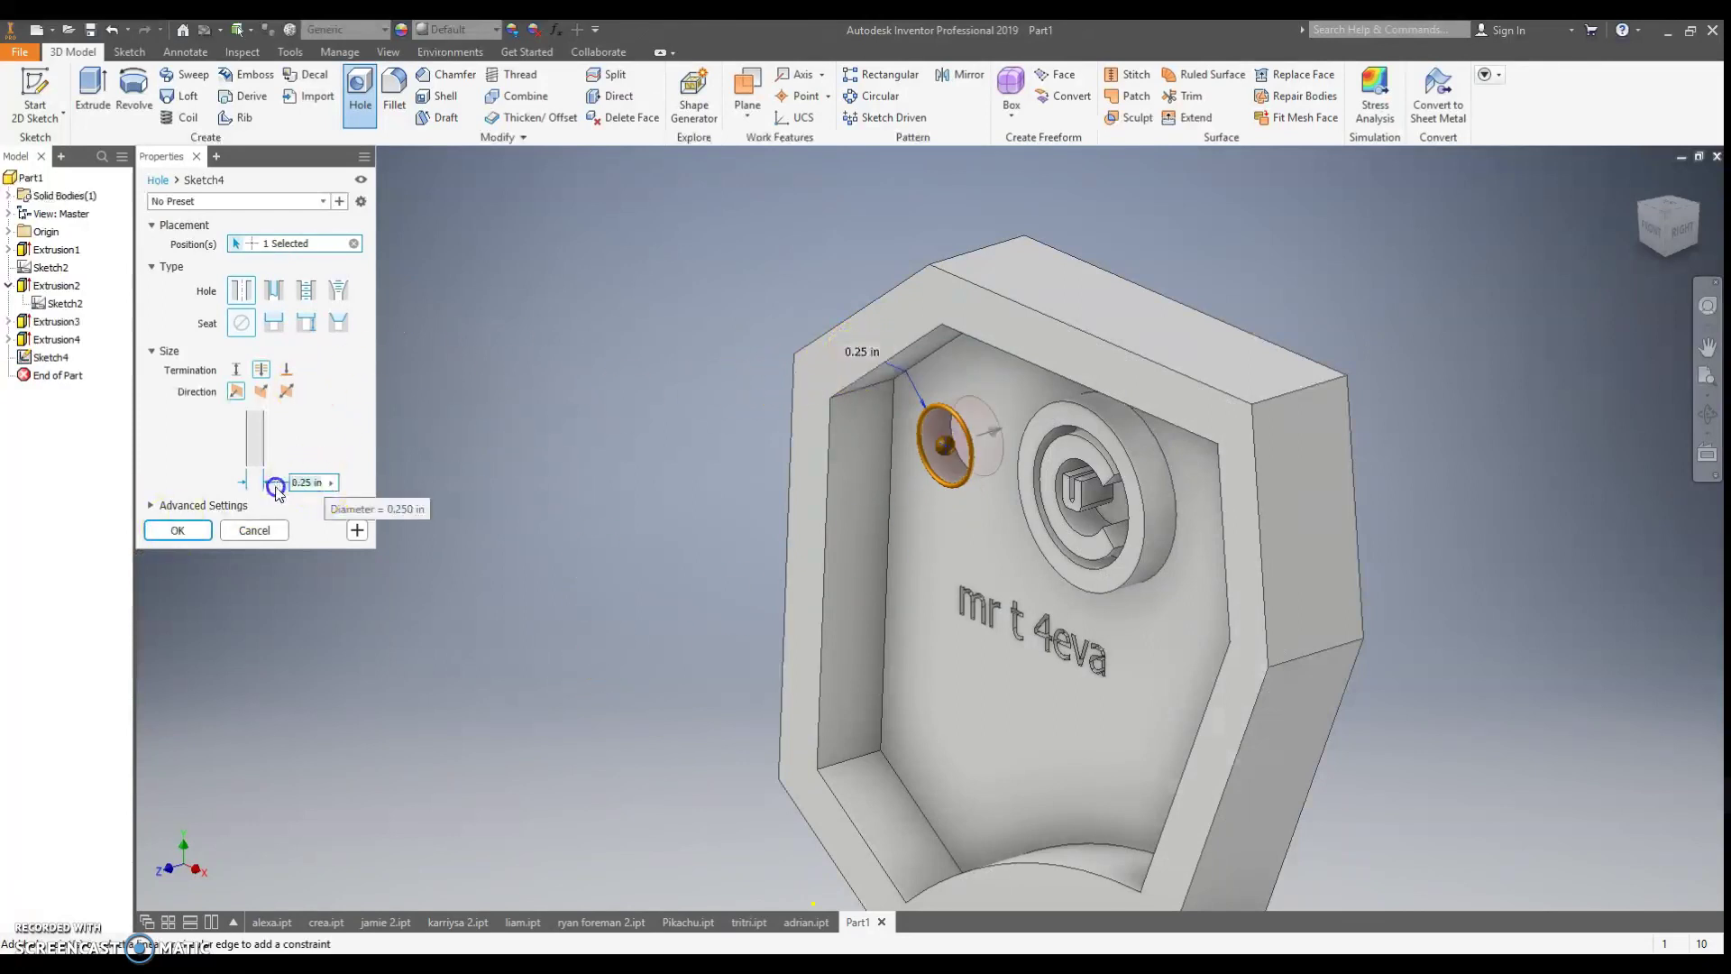
- Make the hole .125 diameter and Through All, positioned near the pocket's top-left corner
text(.125)
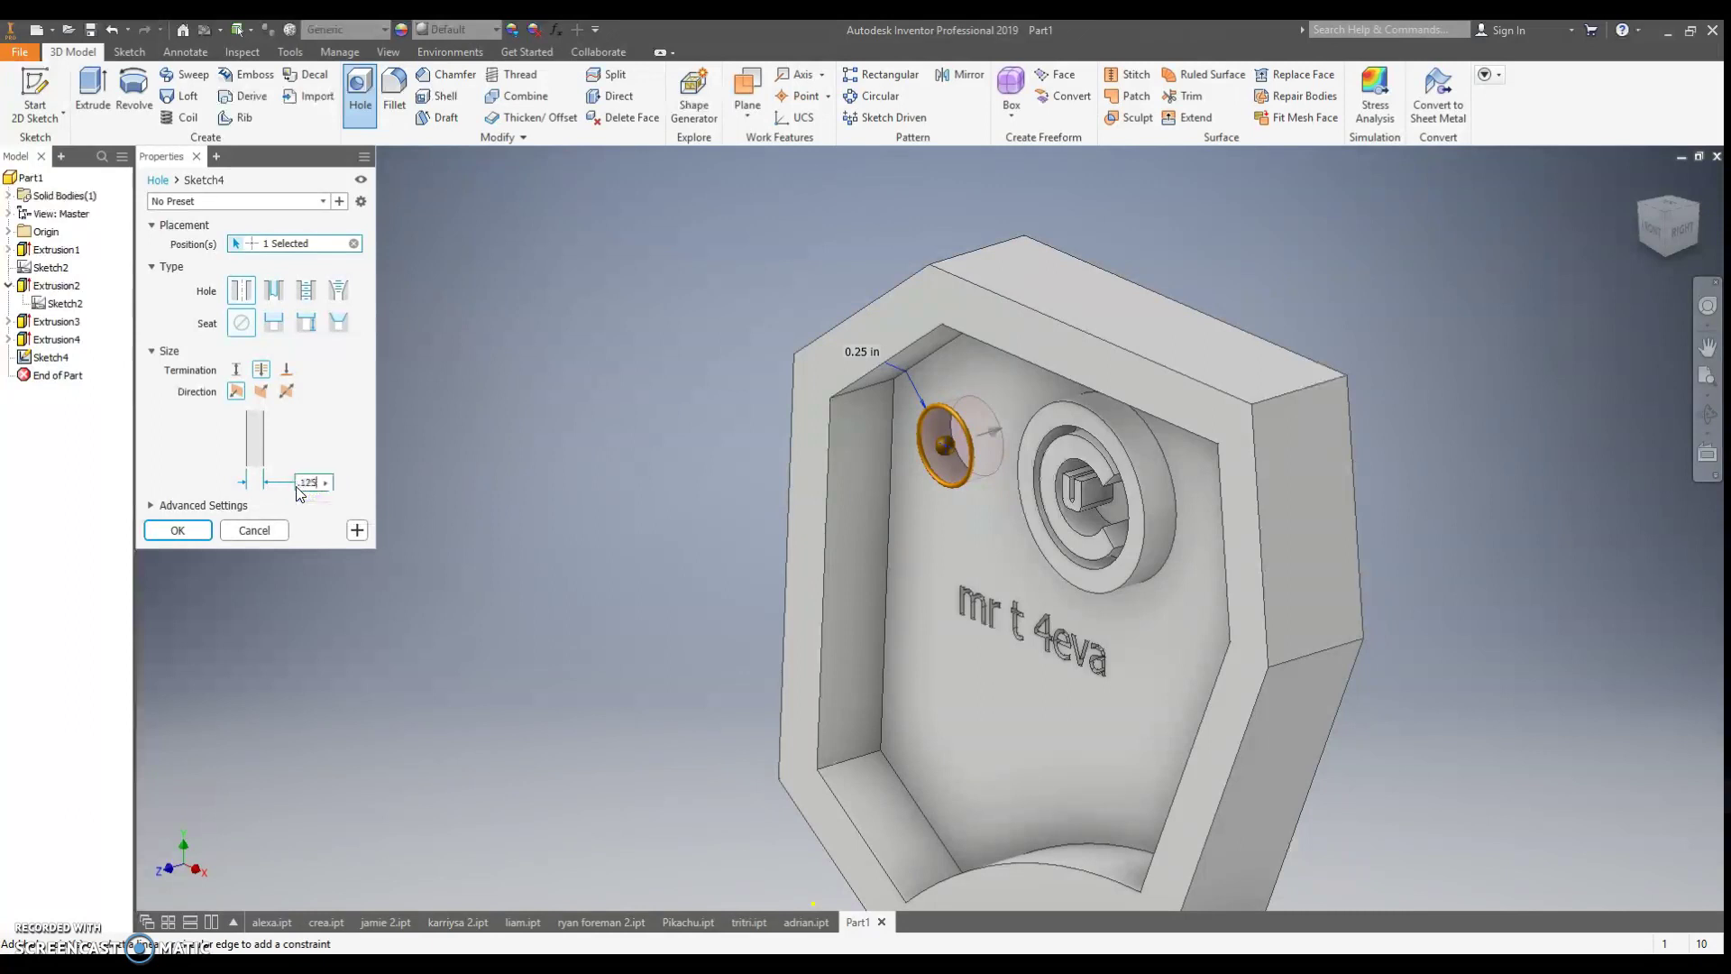
key(Return)
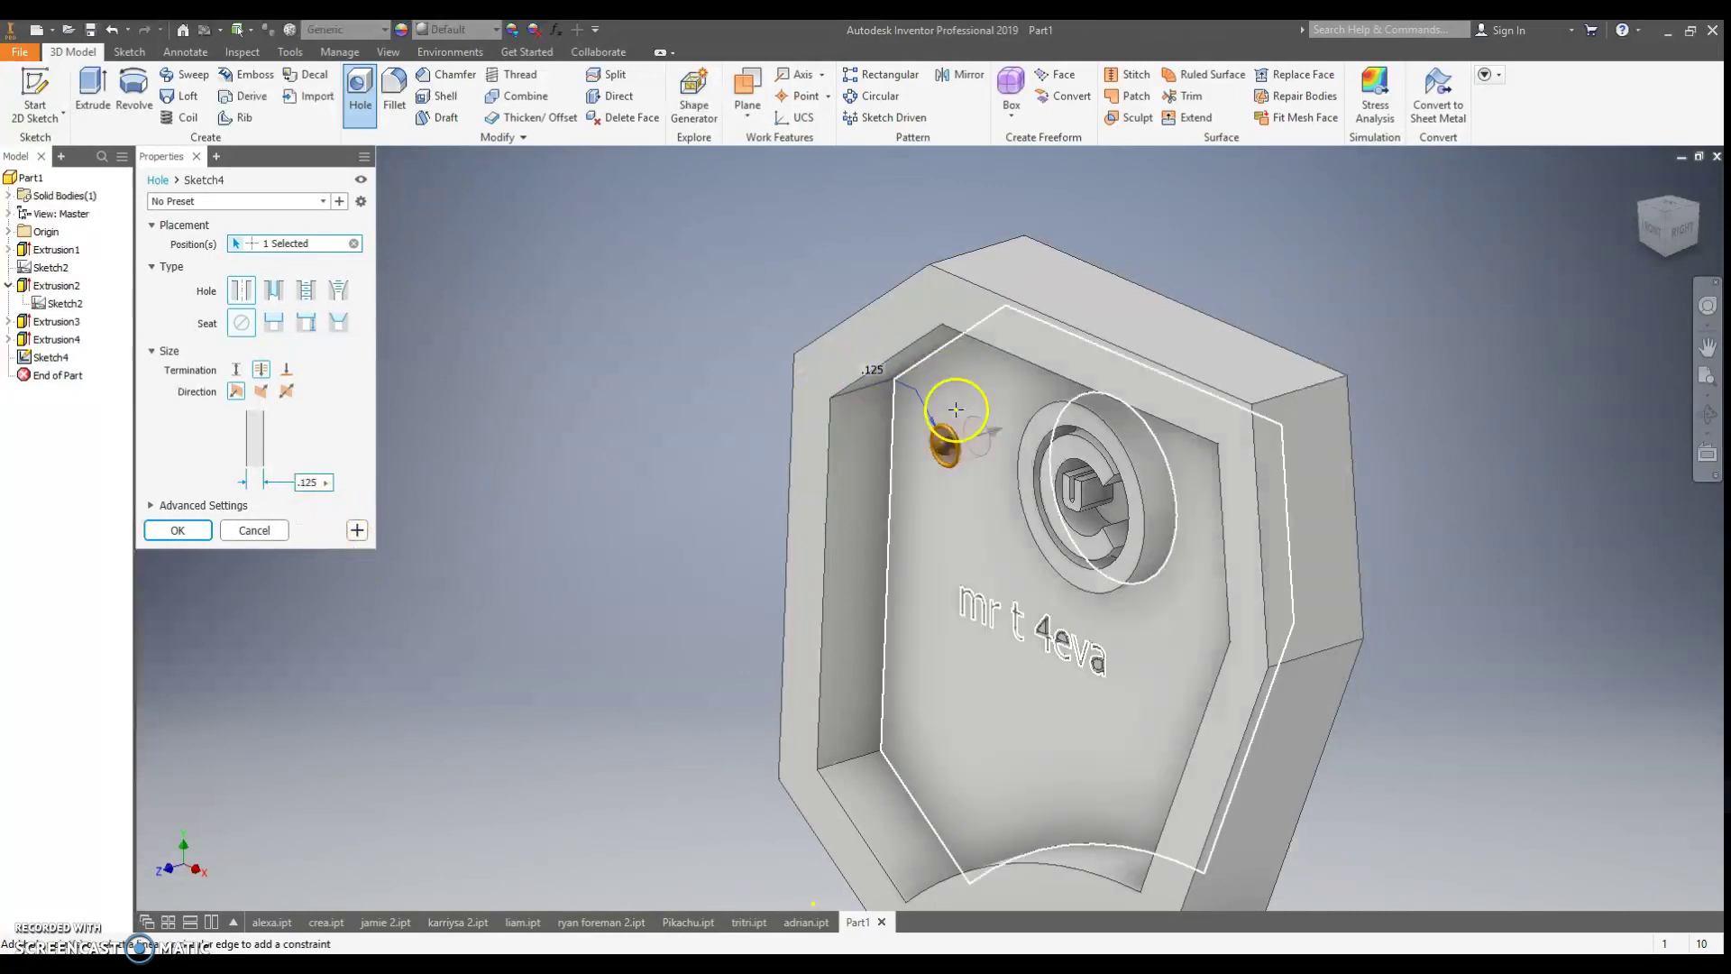
click(260, 372)
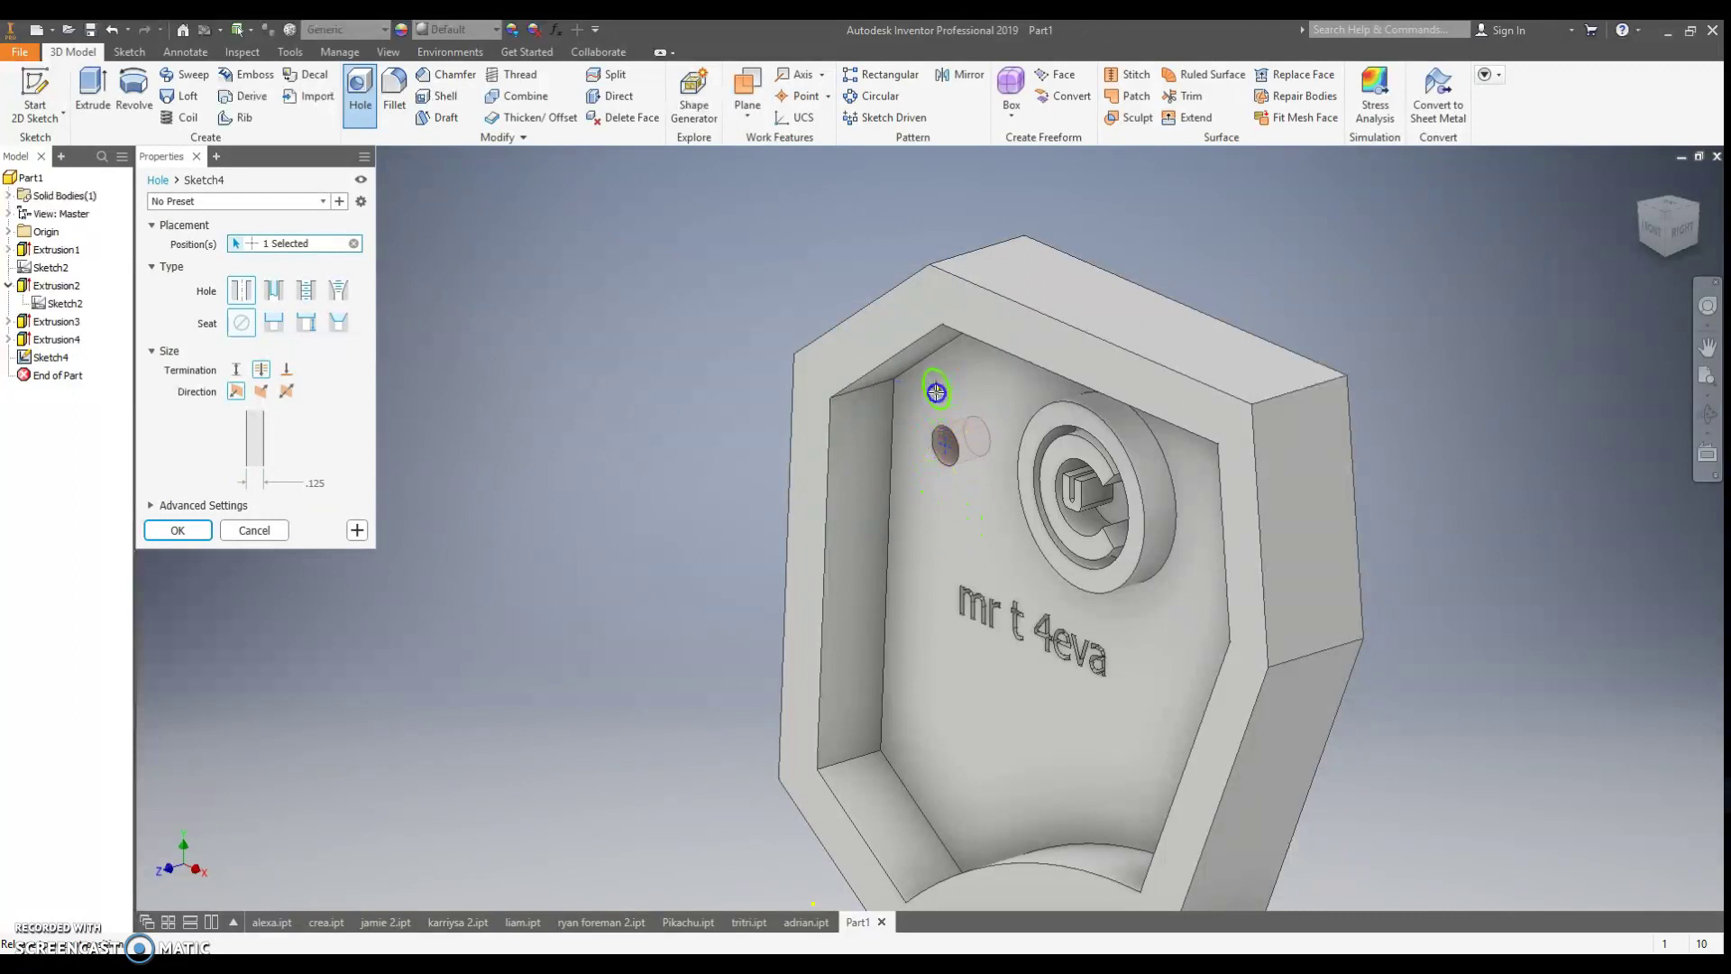
click(936, 391)
click(189, 535)
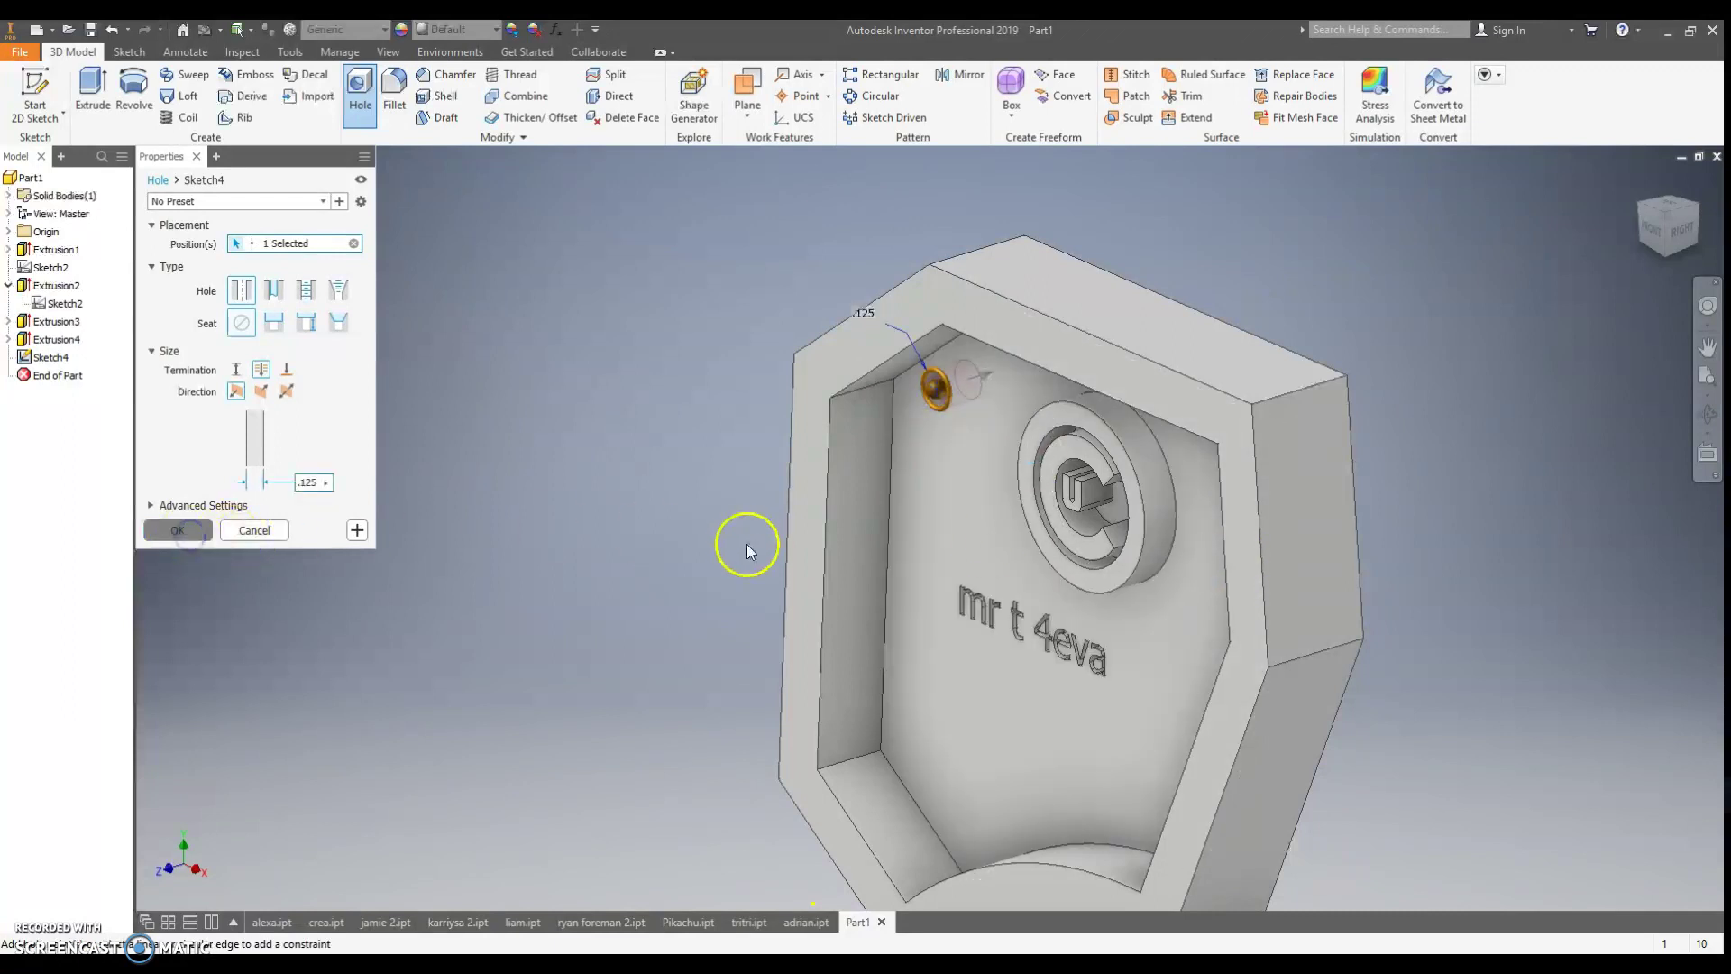
scroll(862, 489, down, 5)
scroll(1084, 535, up, 2)
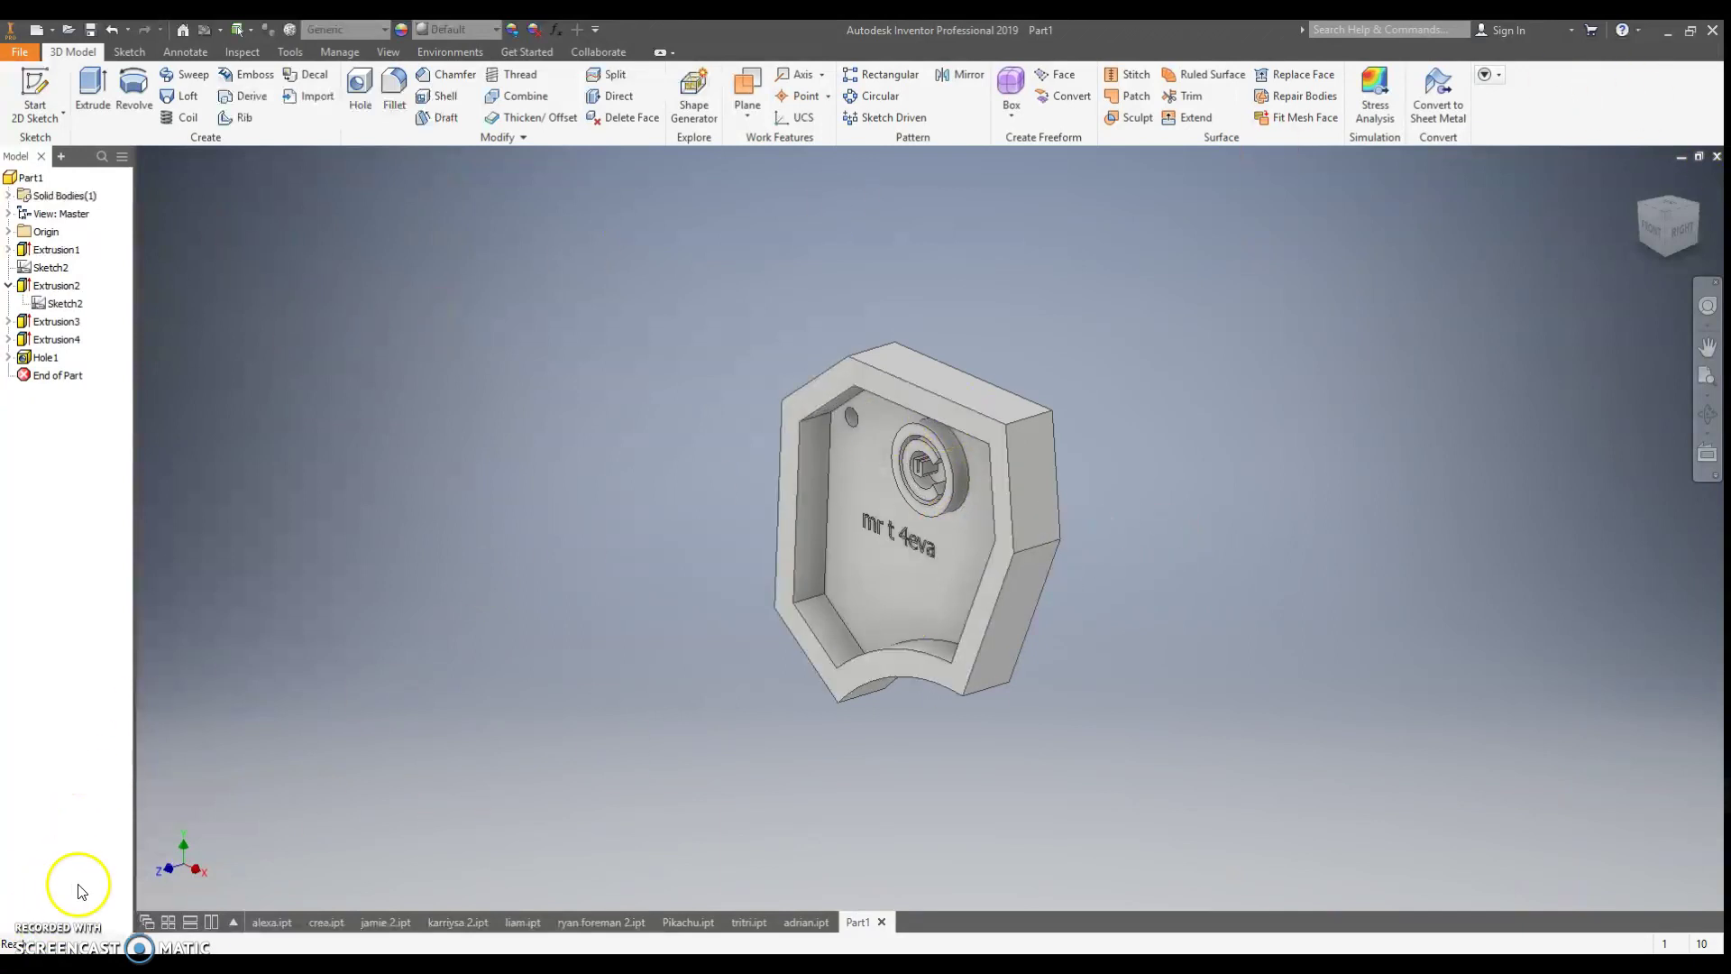
- Fillet three outer edges of the keychain with a 0.125 in radius
scroll(1043, 490, up, 4)
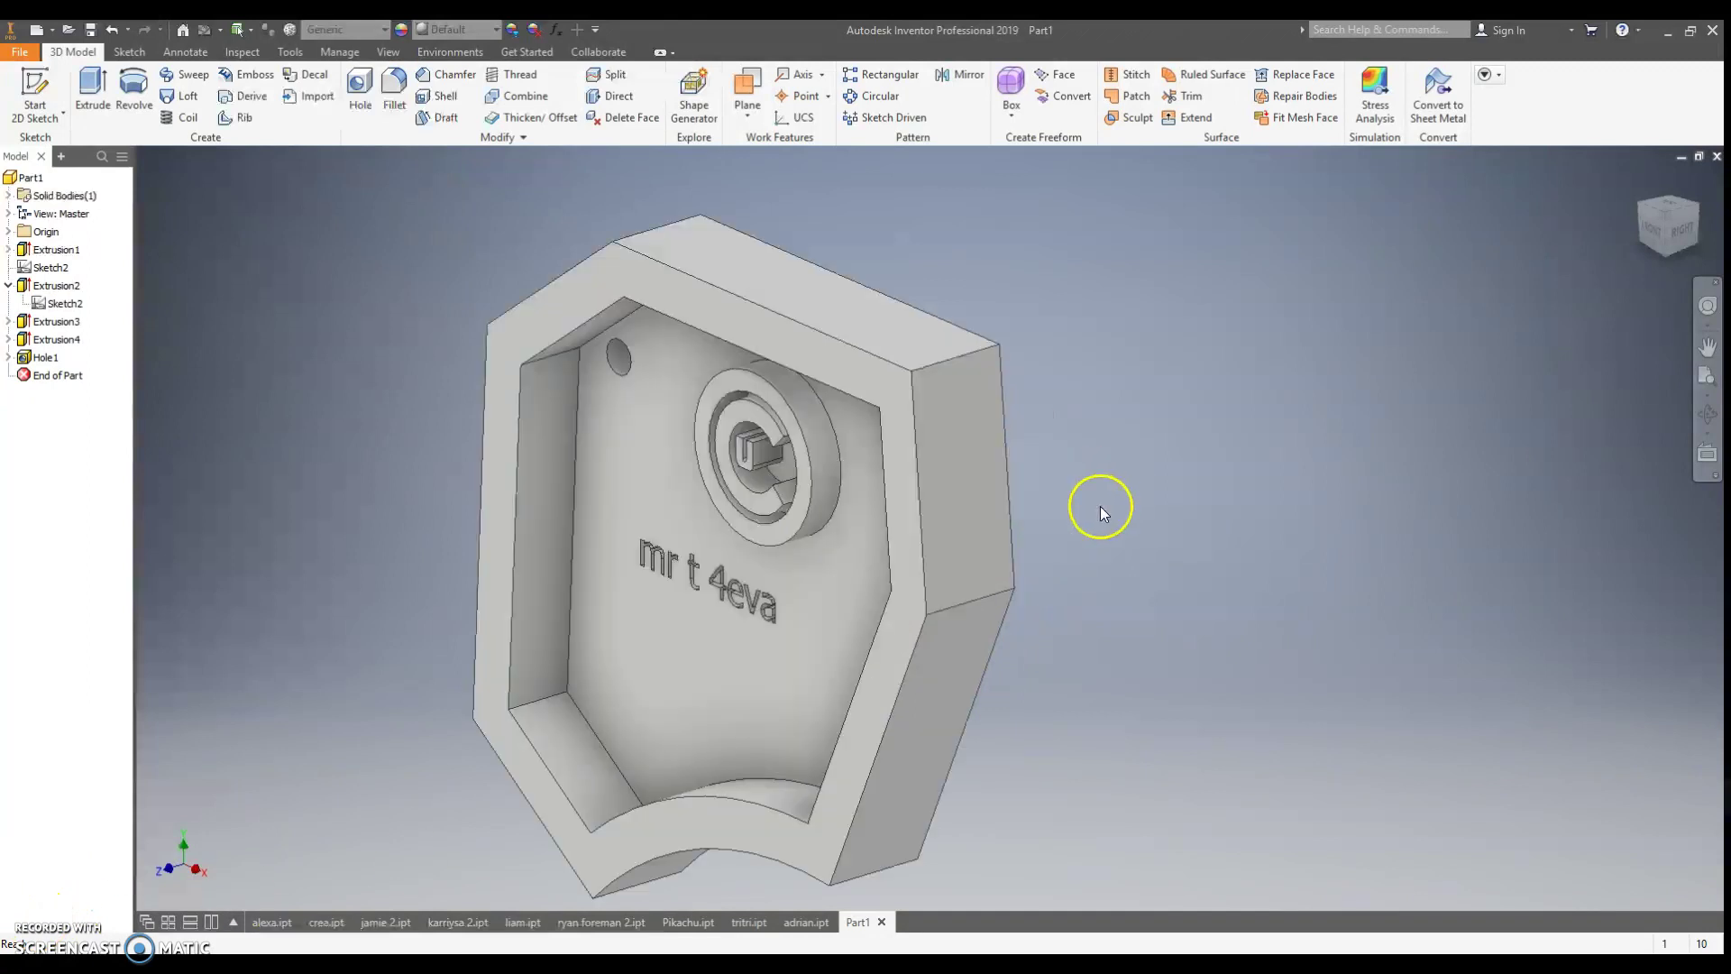
click(391, 79)
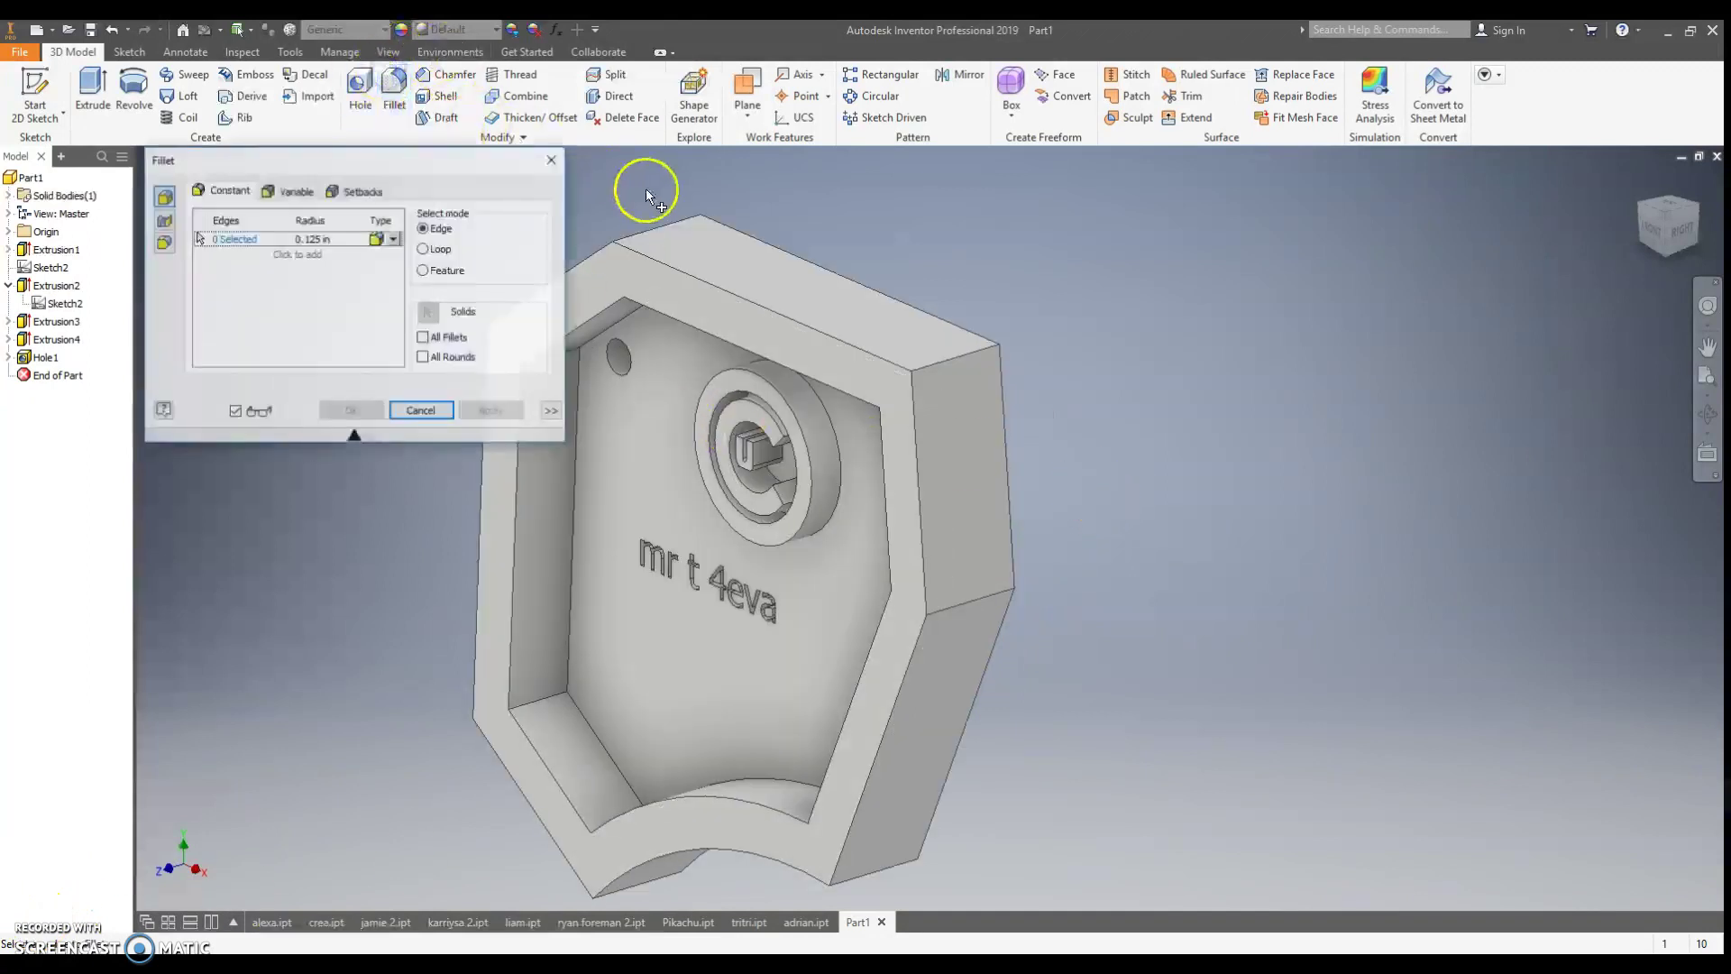
click(983, 365)
click(966, 610)
middle_drag(967, 610, 1201, 573)
click(870, 191)
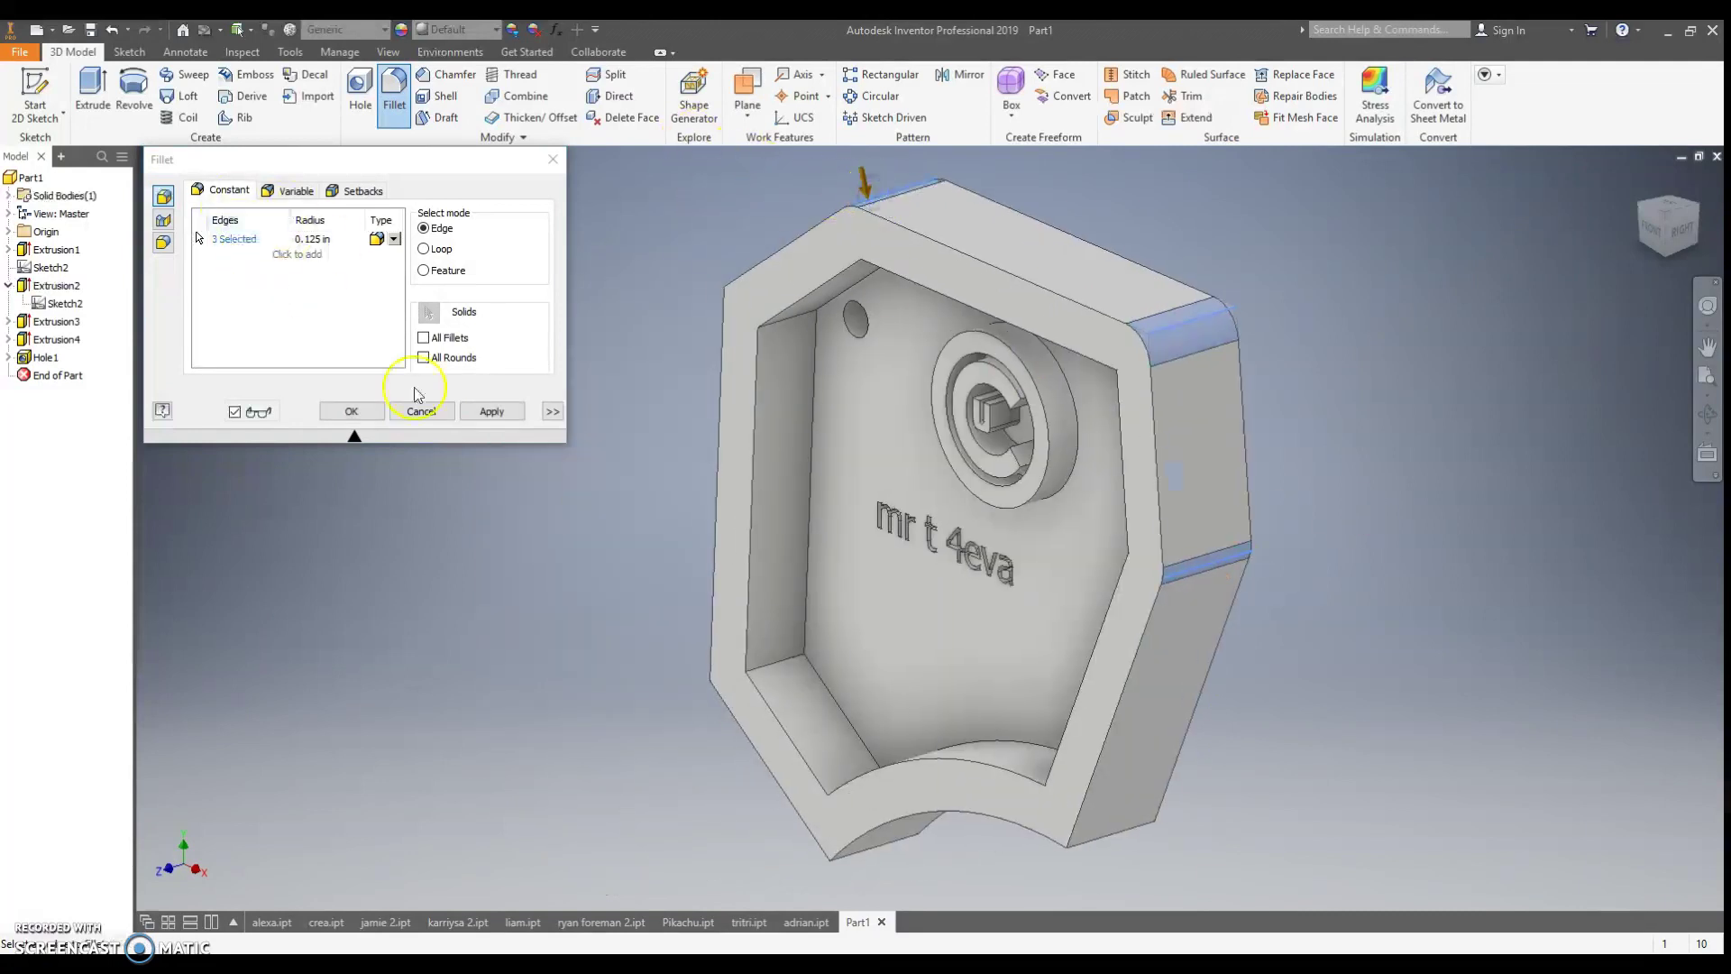
click(353, 412)
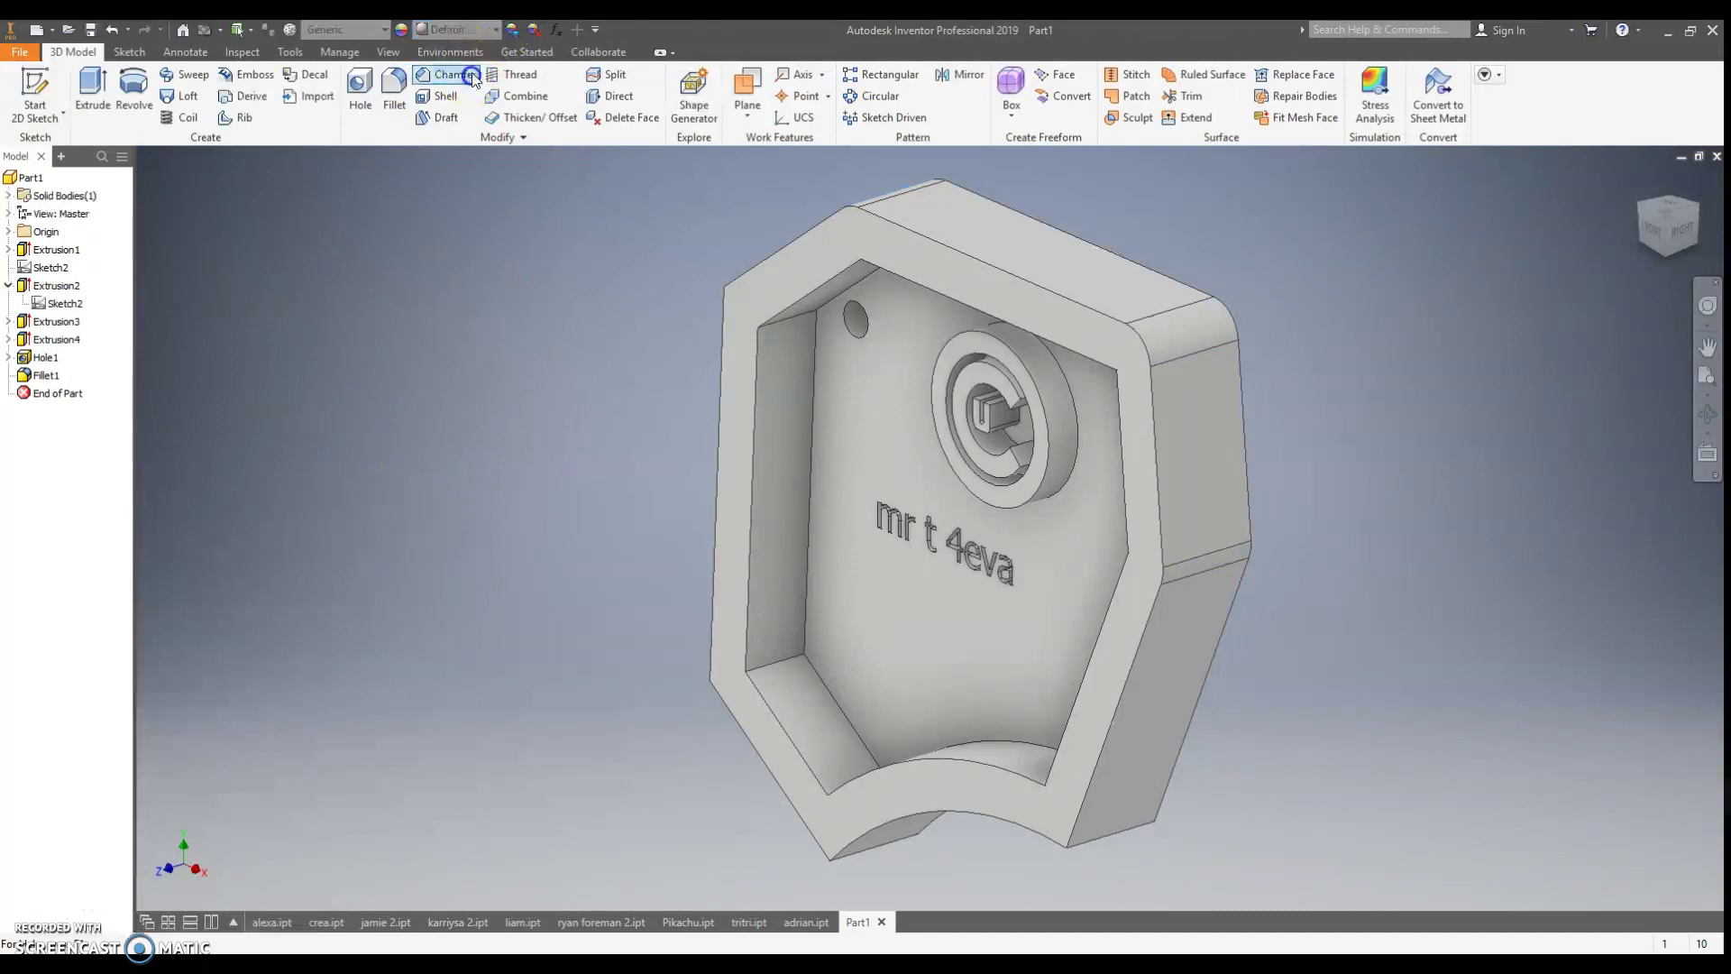
- Chamfer the front rim edge chain by 0.125 in
click(445, 74)
click(885, 208)
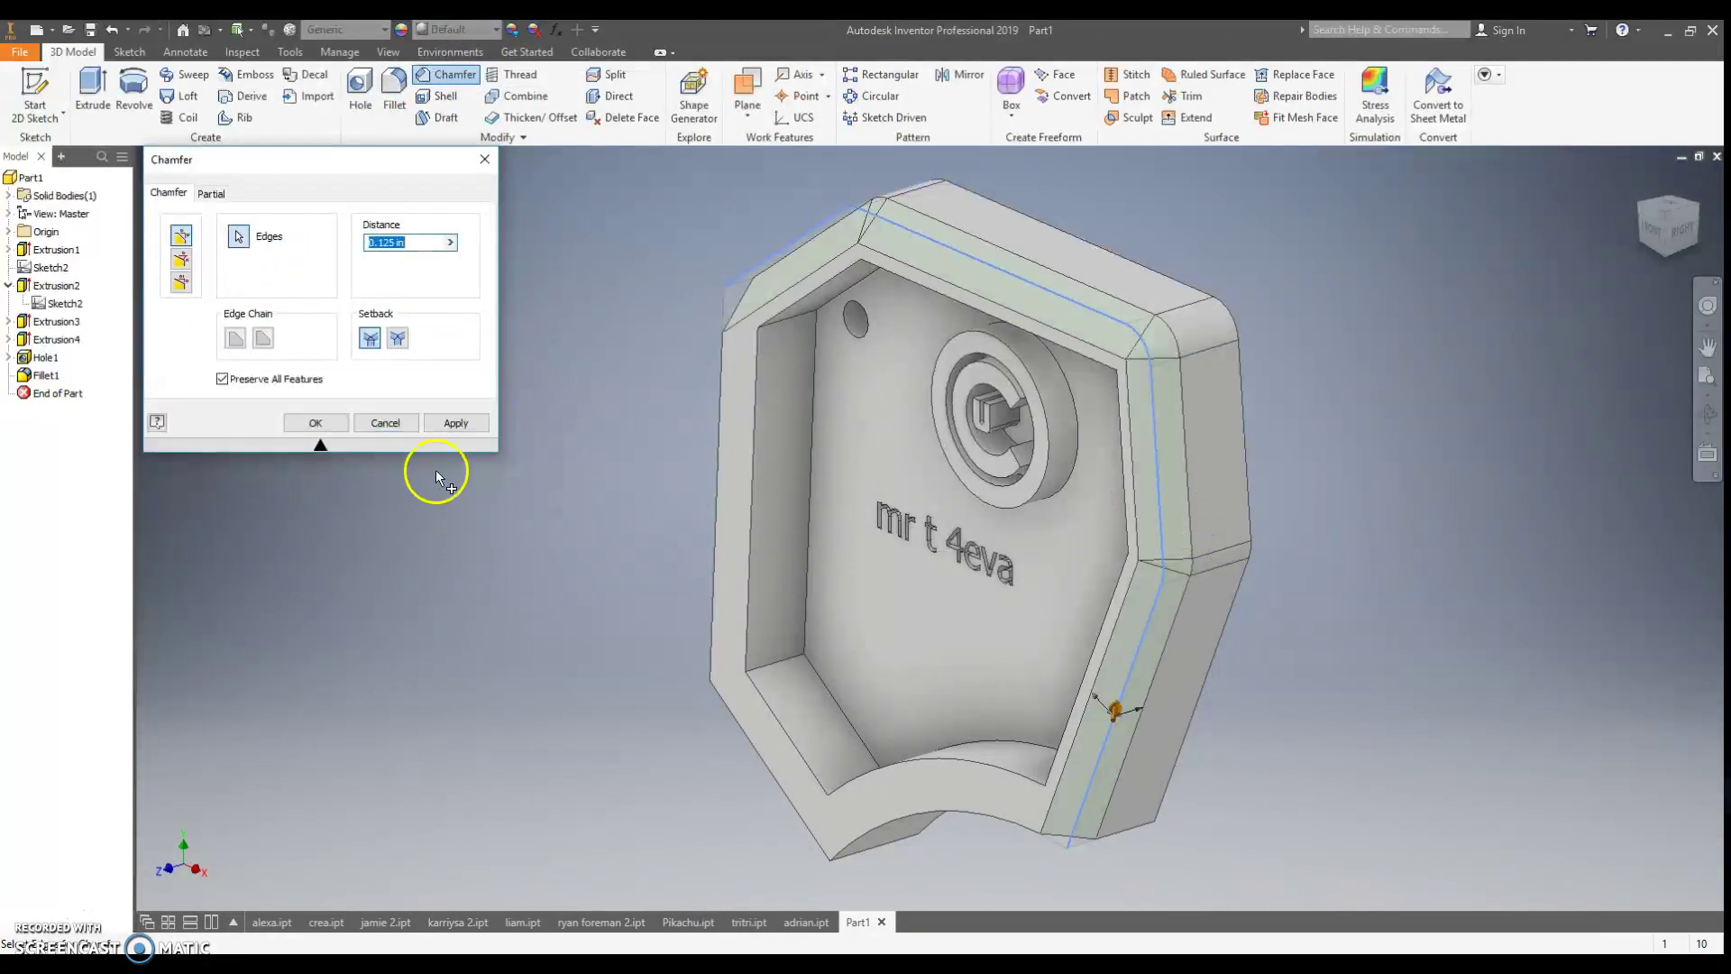
click(307, 426)
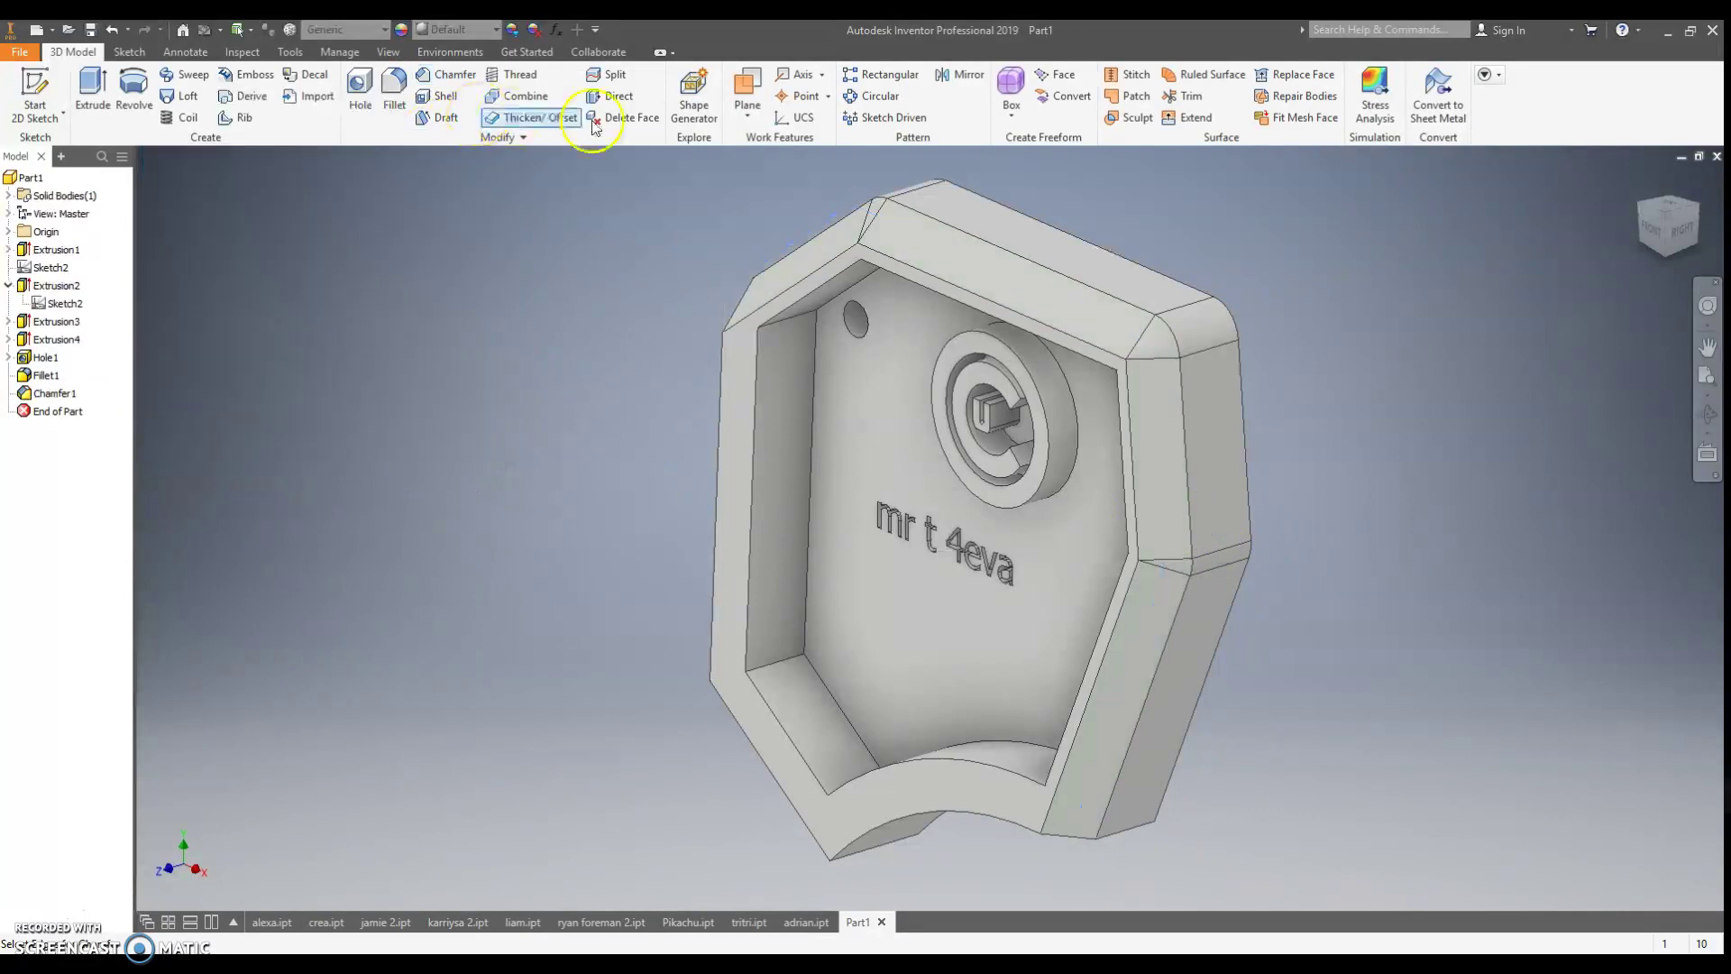